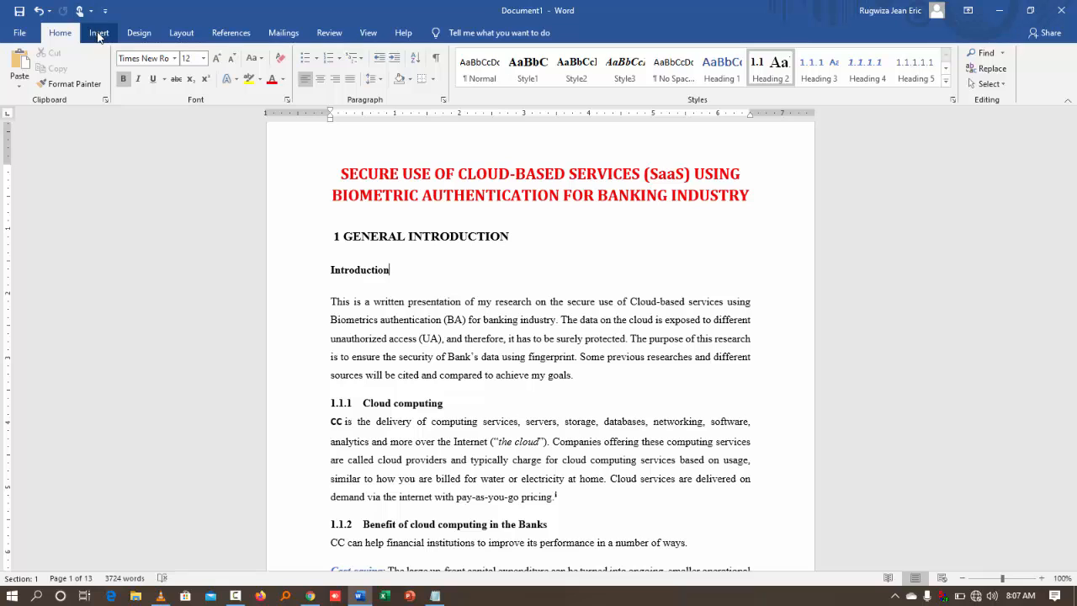
Switch to the Notepad notes and review the list of Insert tab topics from beginning to end
{"action": "left_click", "coordinate": [439, 597]}
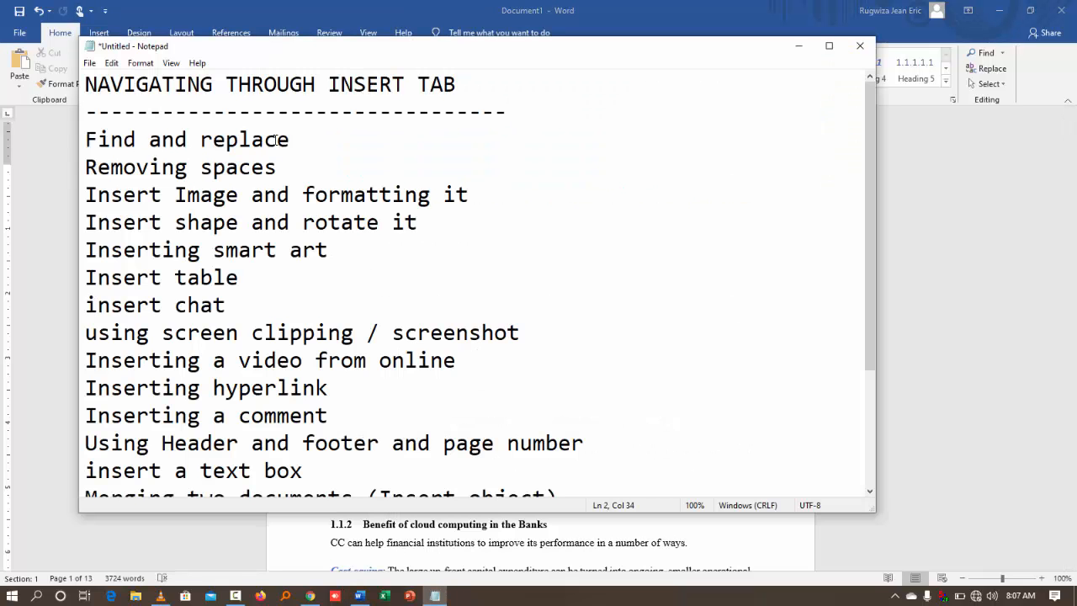
{"action": "left_click_drag", "start_coordinate": [290, 140], "coordinate": [85, 139]}
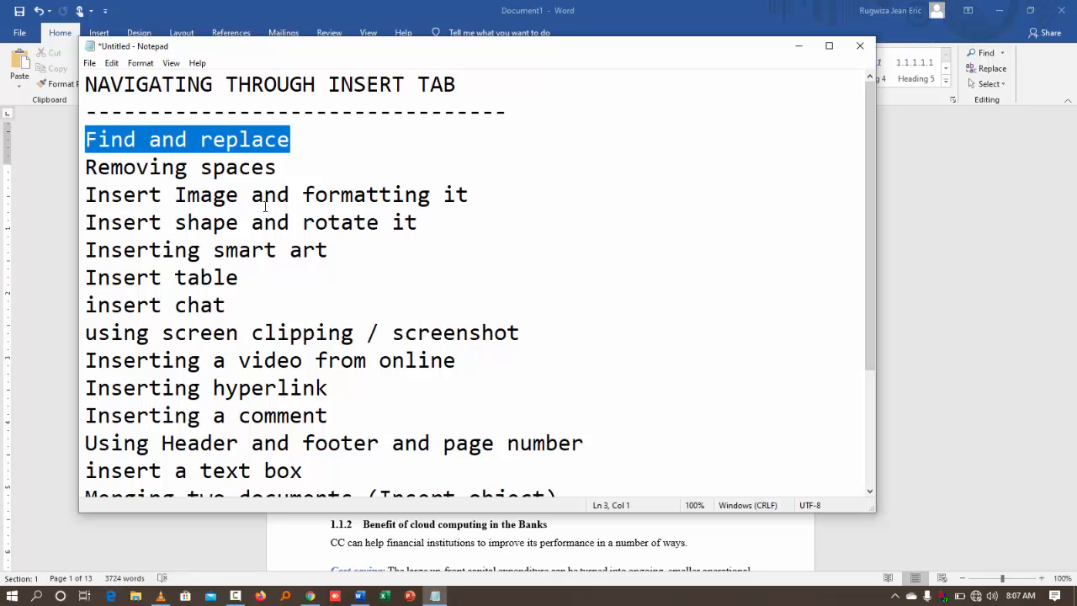
{"action": "left_click_drag", "start_coordinate": [281, 168], "coordinate": [85, 168]}
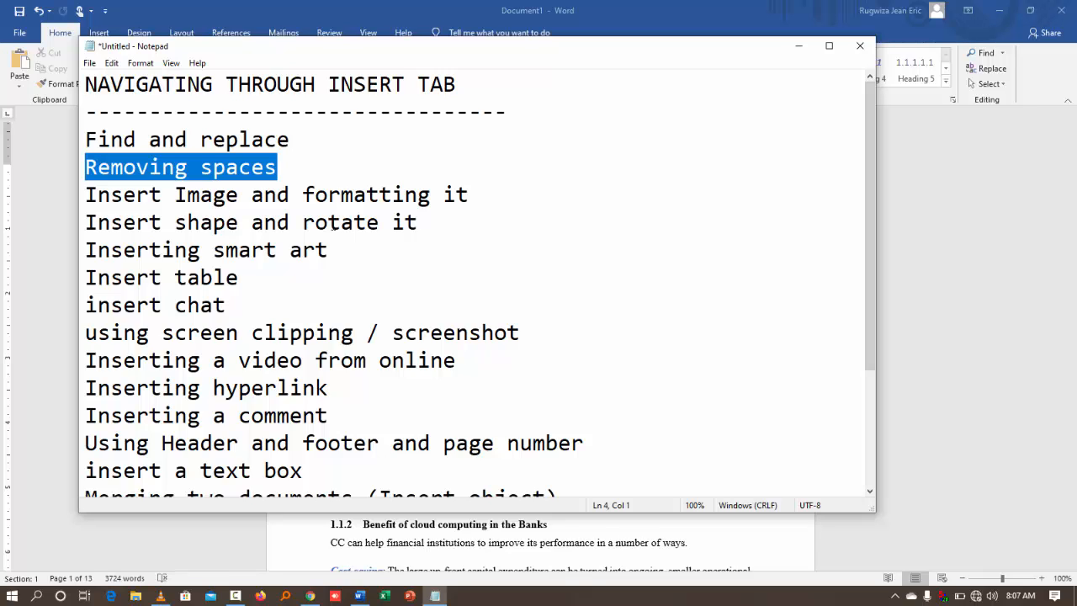
{"action": "double_click", "coordinate": [202, 195]}
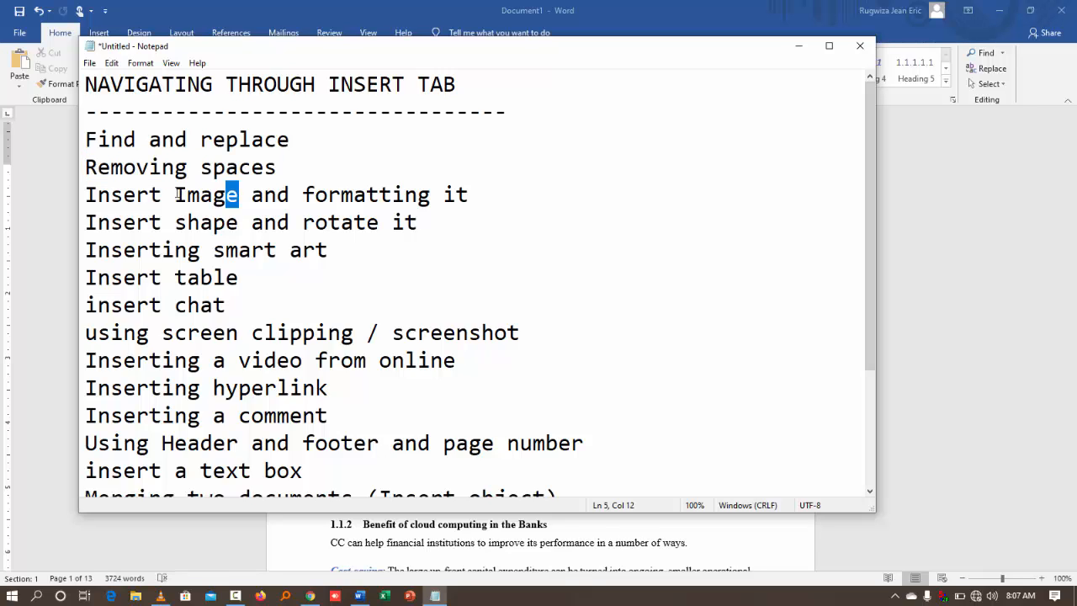
{"action": "left_click_drag", "start_coordinate": [490, 196], "coordinate": [354, 195]}
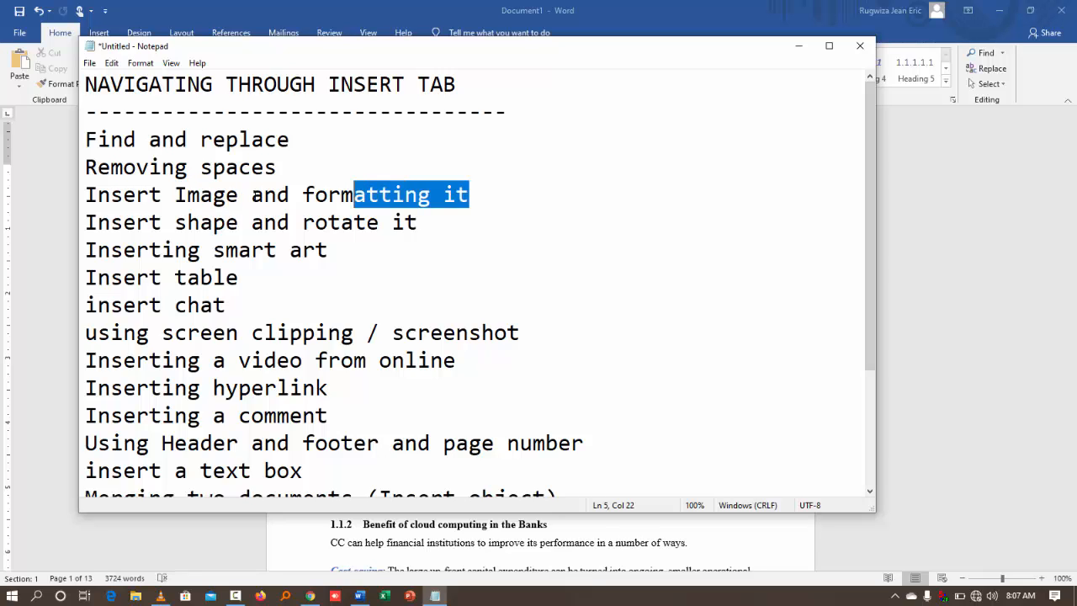
{"action": "left_click_drag", "start_coordinate": [187, 224], "coordinate": [290, 218]}
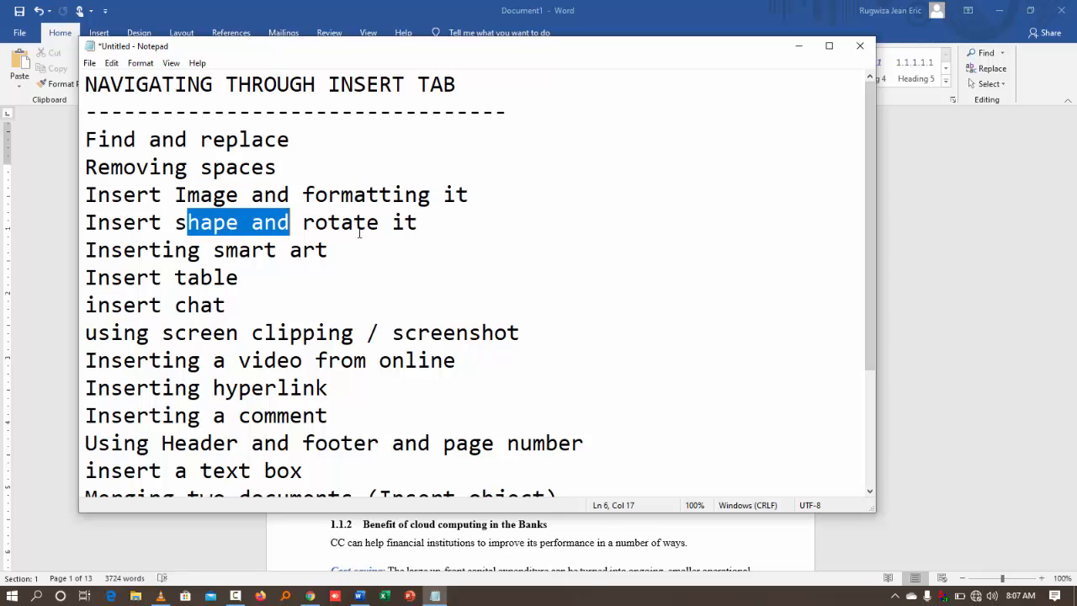
{"action": "key", "text": "Right"}
{"action": "left_click", "coordinate": [425, 220], "text": "shift"}
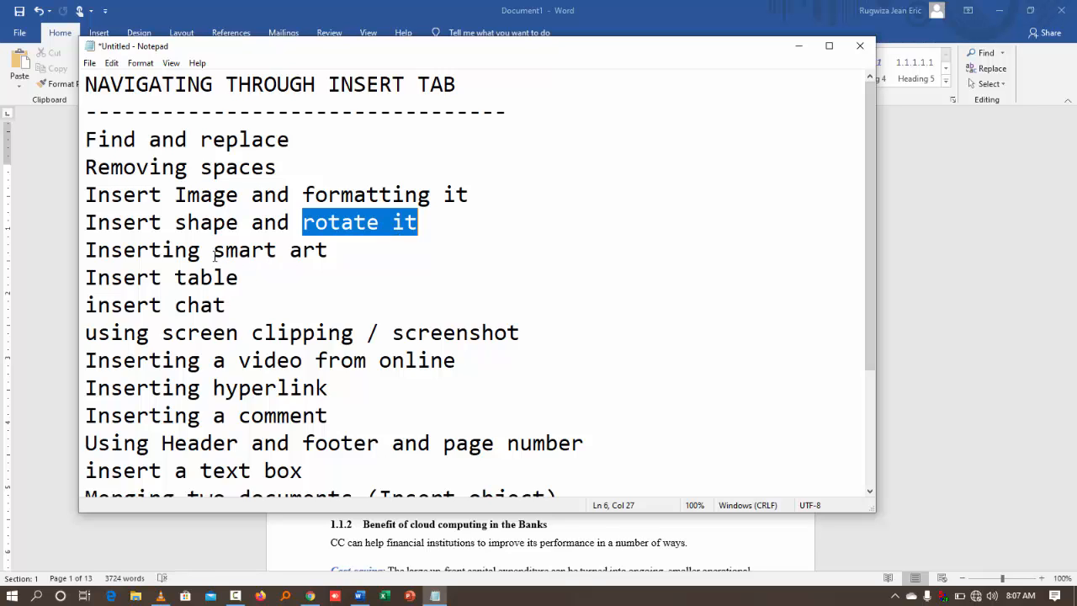
{"action": "left_click_drag", "start_coordinate": [214, 253], "coordinate": [353, 254]}
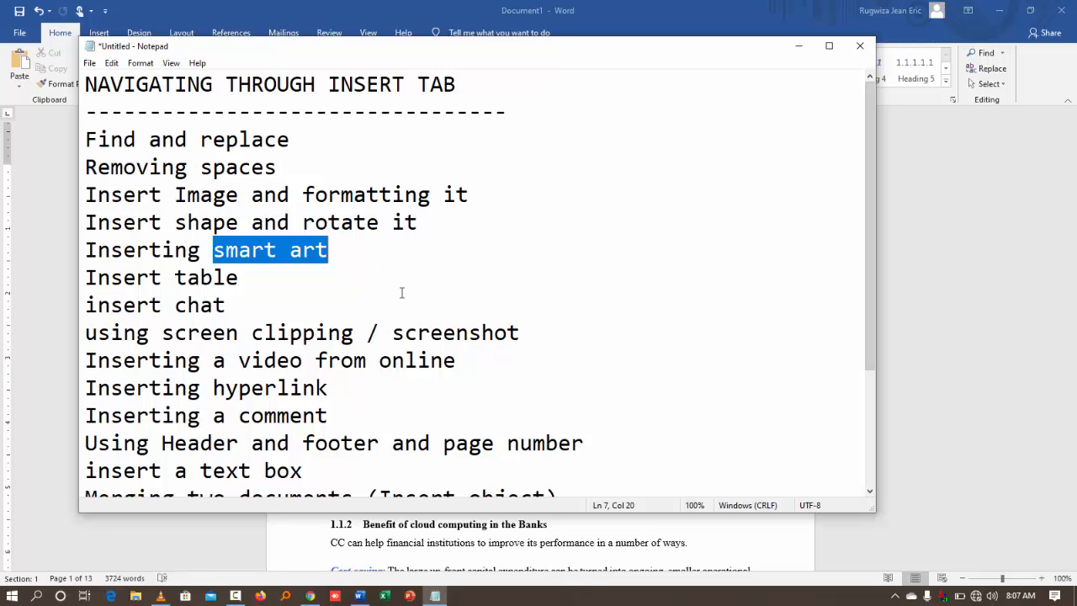
{"action": "left_click", "coordinate": [427, 358]}
{"action": "scroll", "coordinate": [427, 350], "scroll_direction": "down", "scroll_amount": 2}
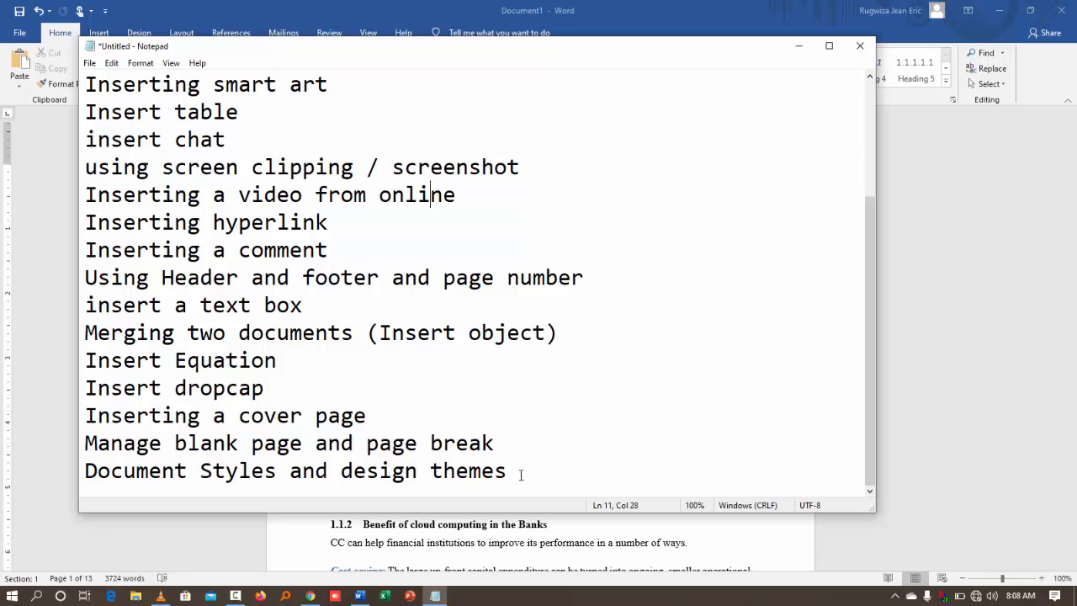
Delete the last topic line, "Document Styles and design themes", from the notes and return to the Word document
{"action": "left_click_drag", "start_coordinate": [521, 475], "coordinate": [504, 441]}
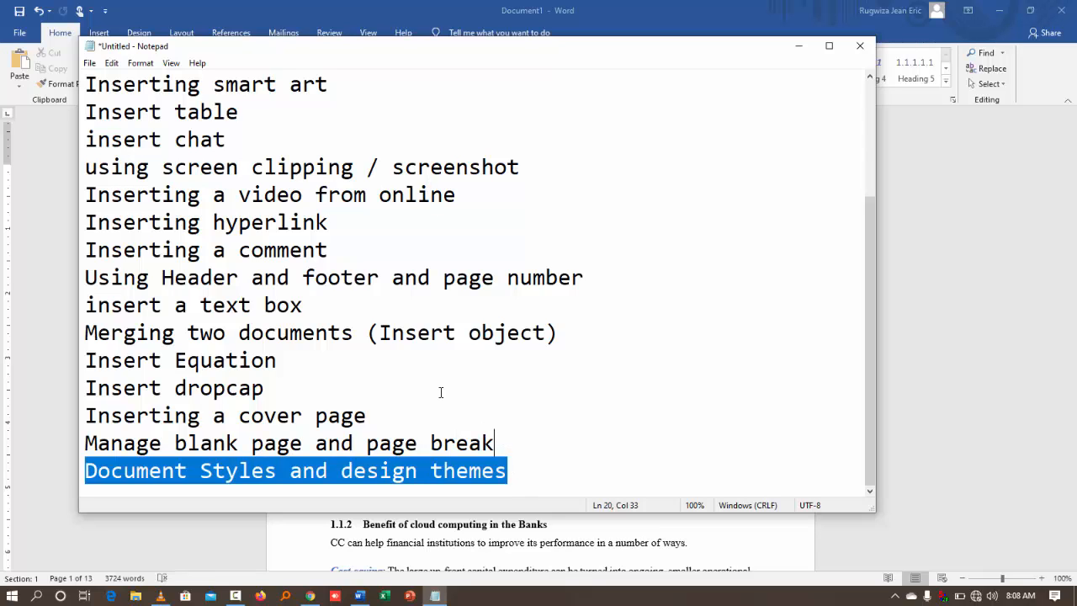
{"action": "key", "text": "BackSpace"}
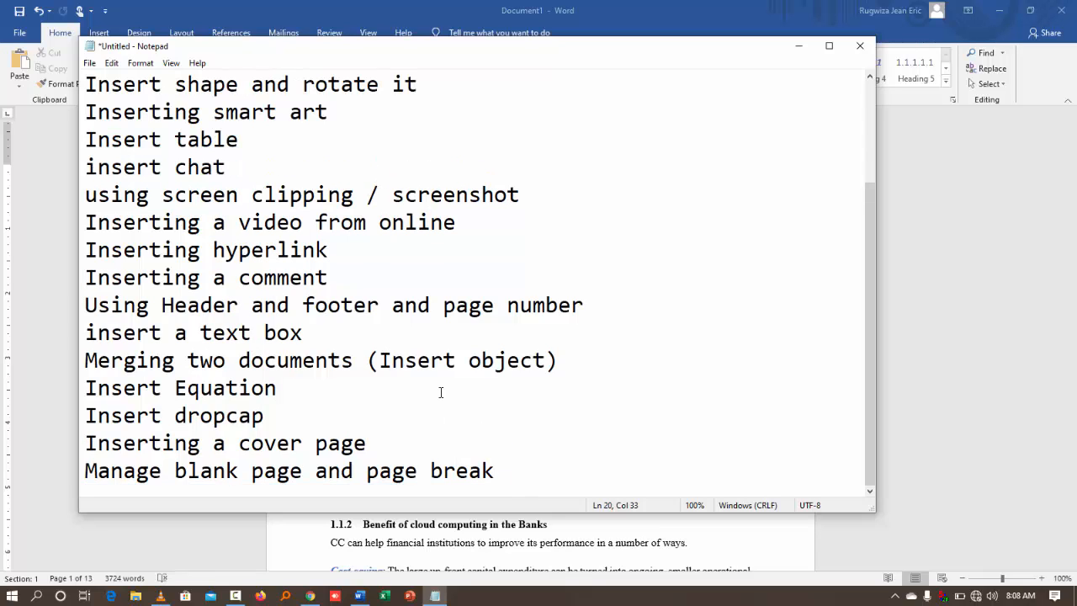
{"action": "left_click", "coordinate": [369, 305]}
{"action": "scroll", "coordinate": [371, 299], "scroll_direction": "up", "scroll_amount": 2}
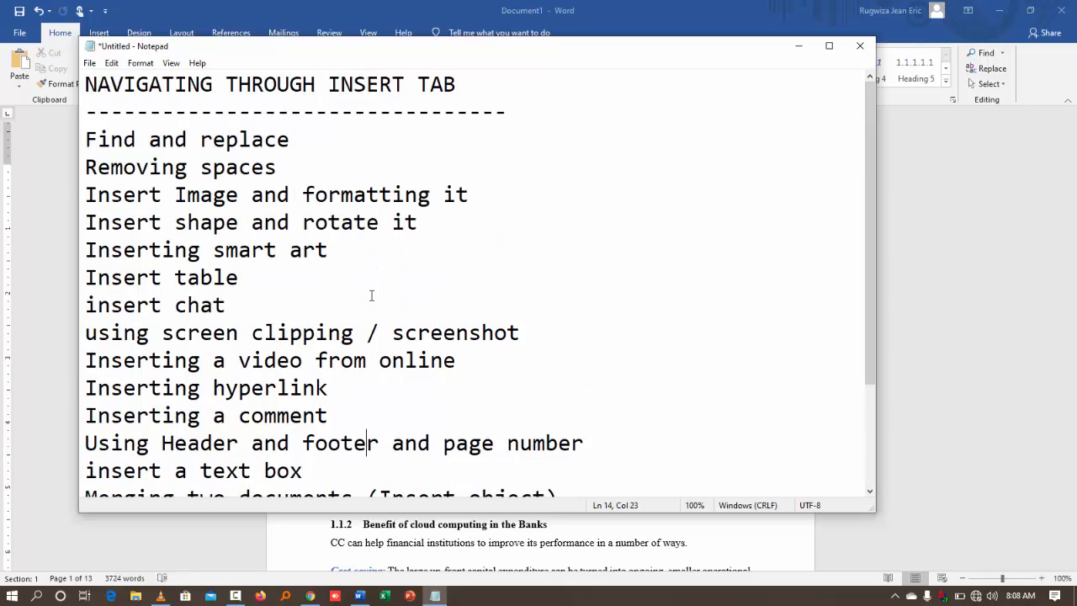
{"action": "left_click", "coordinate": [798, 46]}
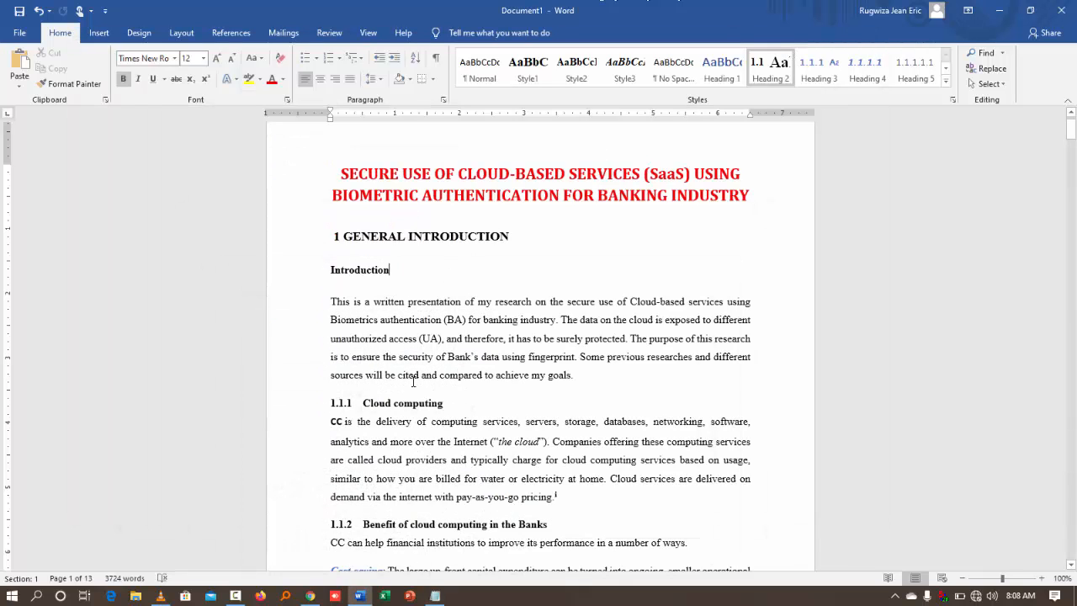
Search the document for the word "institutions" found in the sentence under heading 1.1.2
{"action": "scroll", "coordinate": [413, 383], "scroll_direction": "down", "scroll_amount": 2}
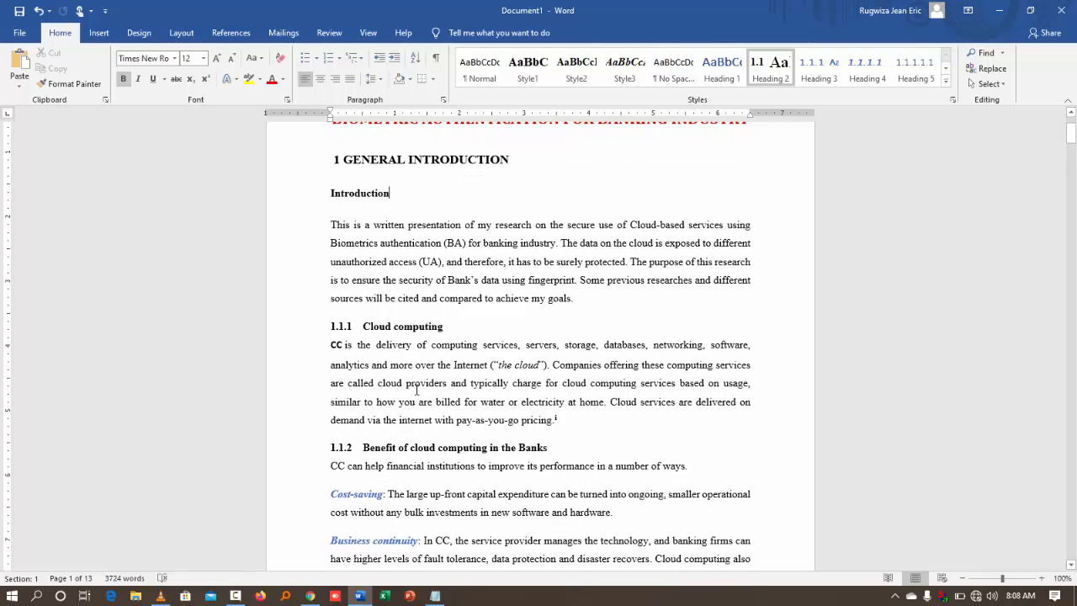
{"action": "double_click", "coordinate": [448, 468]}
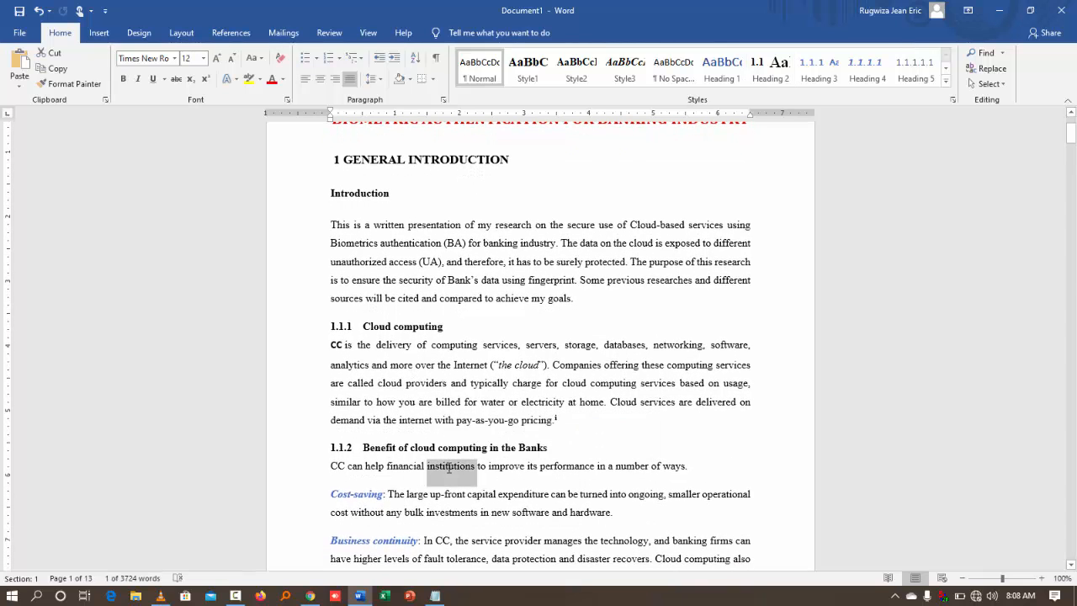
{"action": "key", "text": "ctrl+f"}
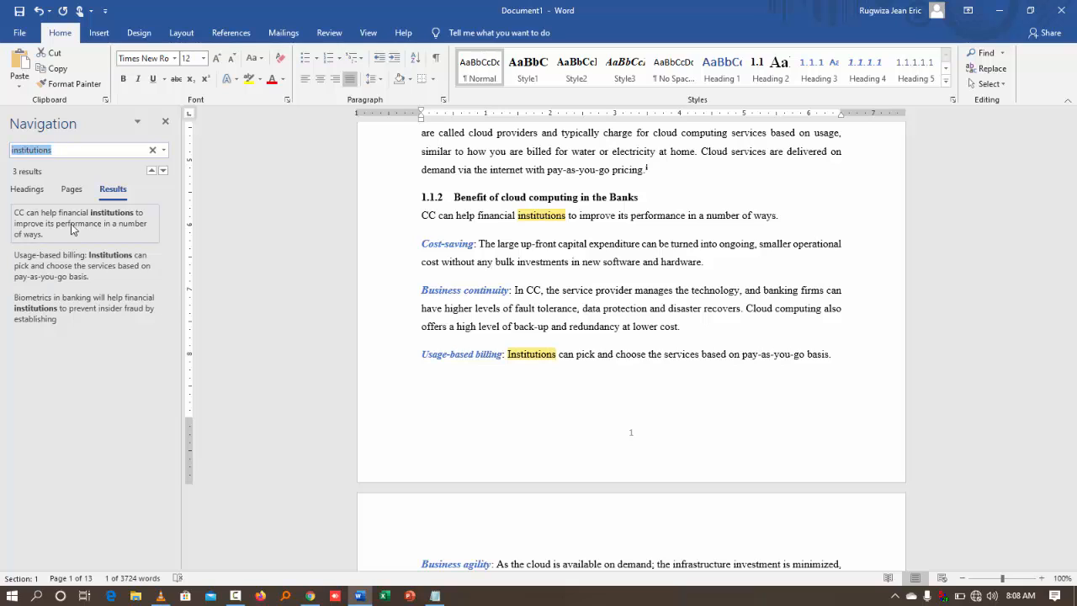
Turn the Navigation Pane display off and on again, and return to the Find search for "institutions"
{"action": "left_click", "coordinate": [367, 33]}
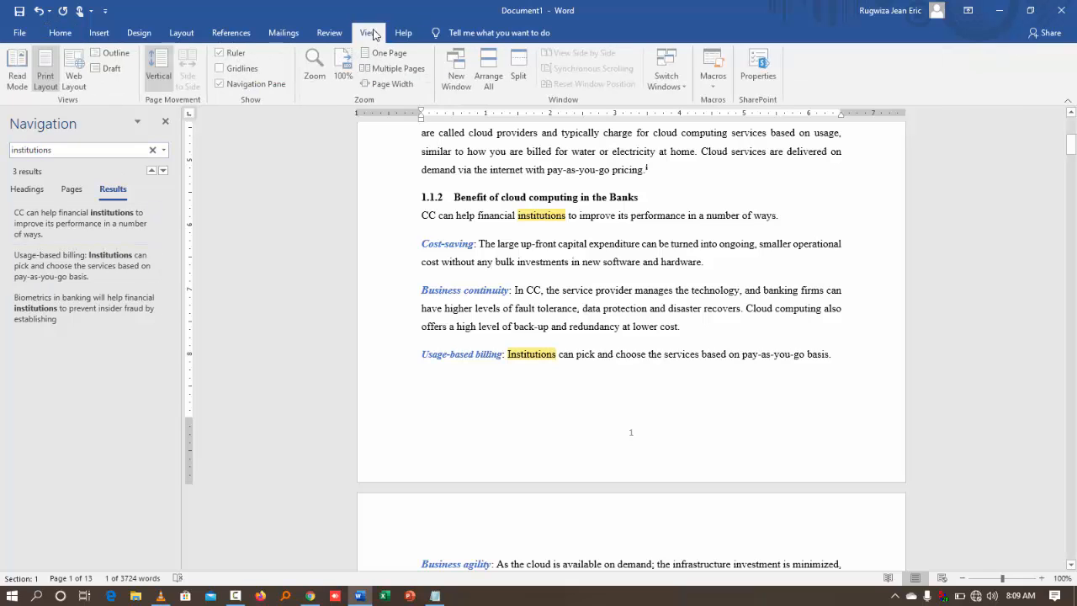
{"action": "left_click", "coordinate": [225, 83]}
{"action": "left_click", "coordinate": [225, 84]}
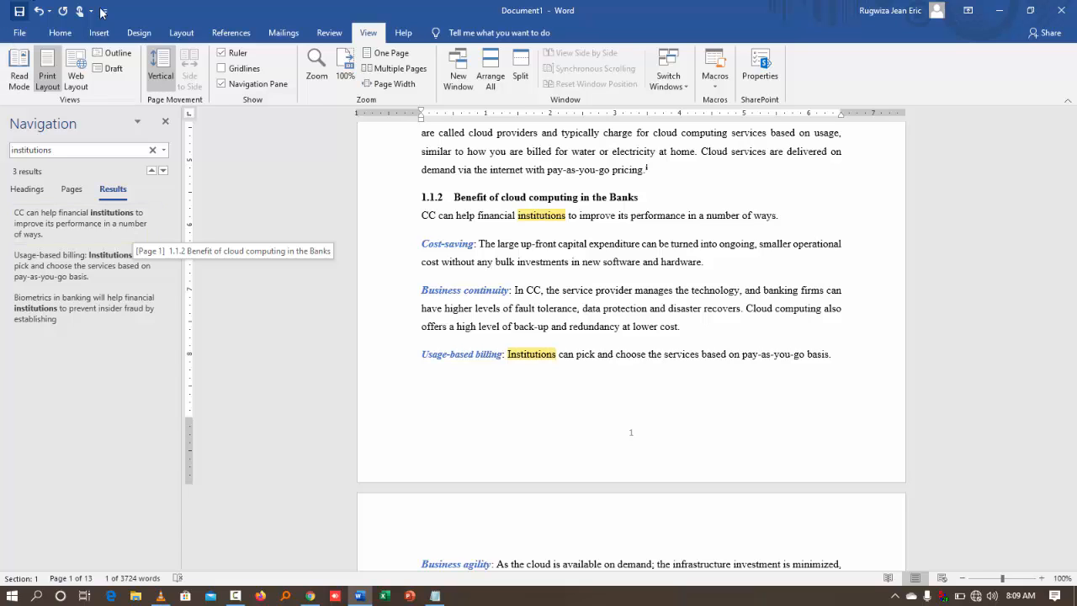
{"action": "left_click", "coordinate": [60, 32]}
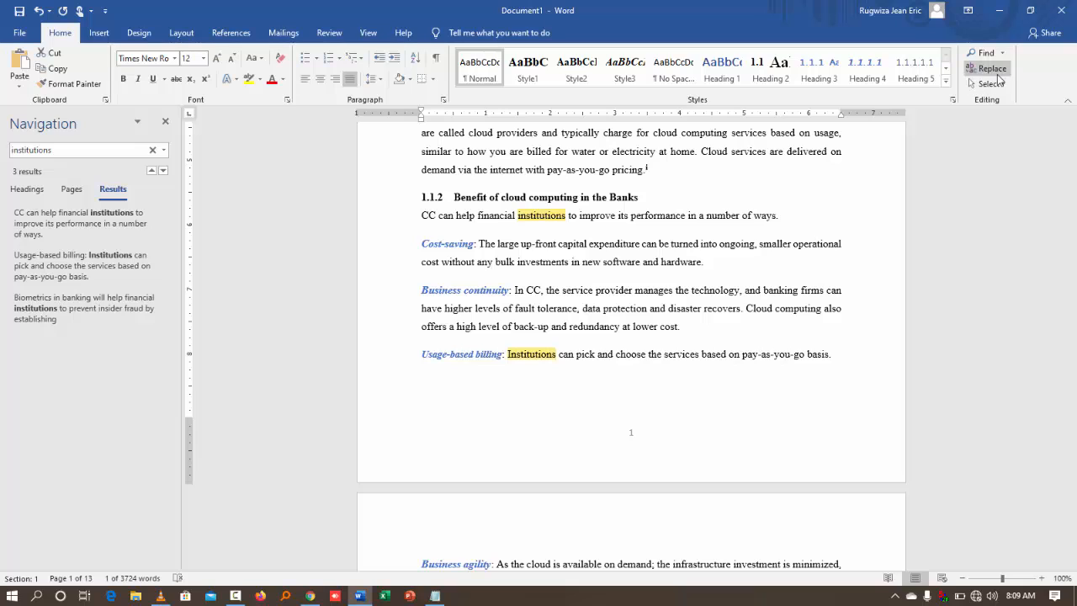
{"action": "left_click", "coordinate": [995, 54]}
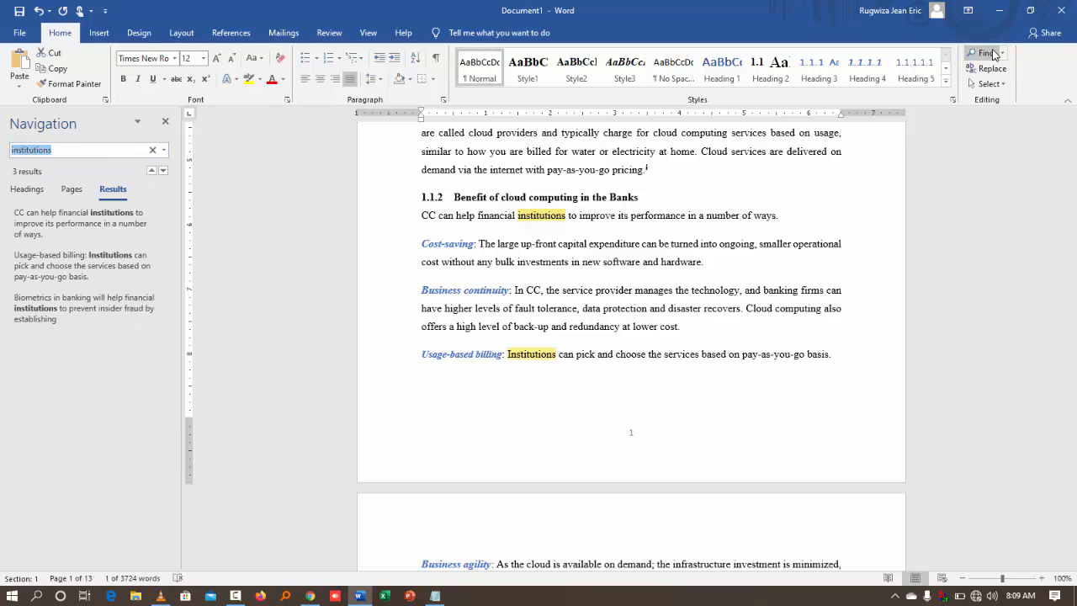
{"action": "left_click", "coordinate": [993, 69]}
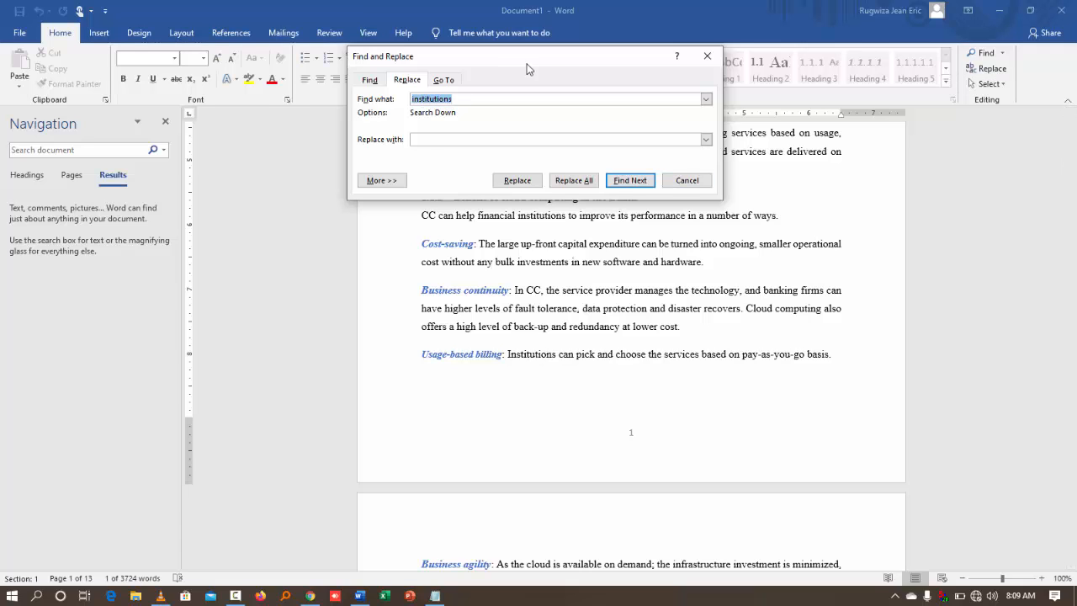
{"action": "left_click_drag", "start_coordinate": [546, 62], "coordinate": [682, 189]}
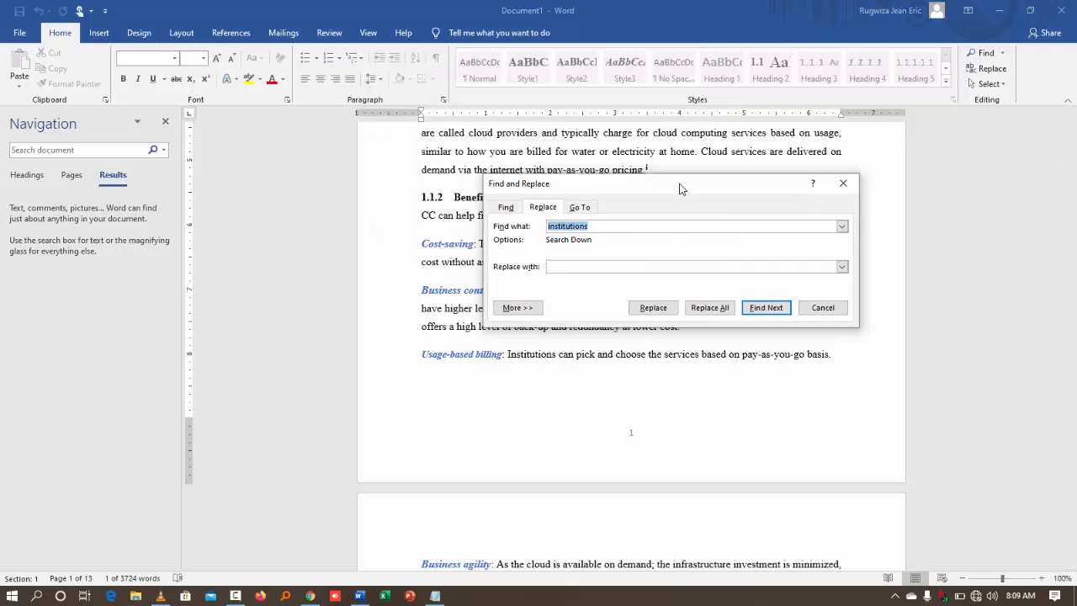
{"action": "left_click", "coordinate": [840, 184]}
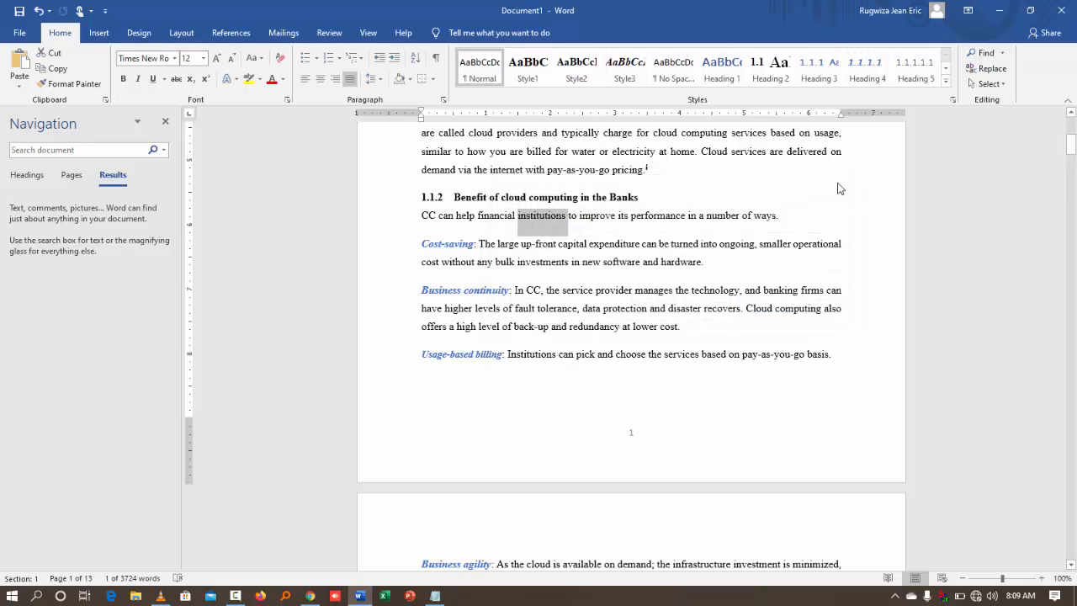
Open Find and Replace for "institutions", look through the Go To targets, and return to the replace options
{"action": "key", "text": "ctrl+h"}
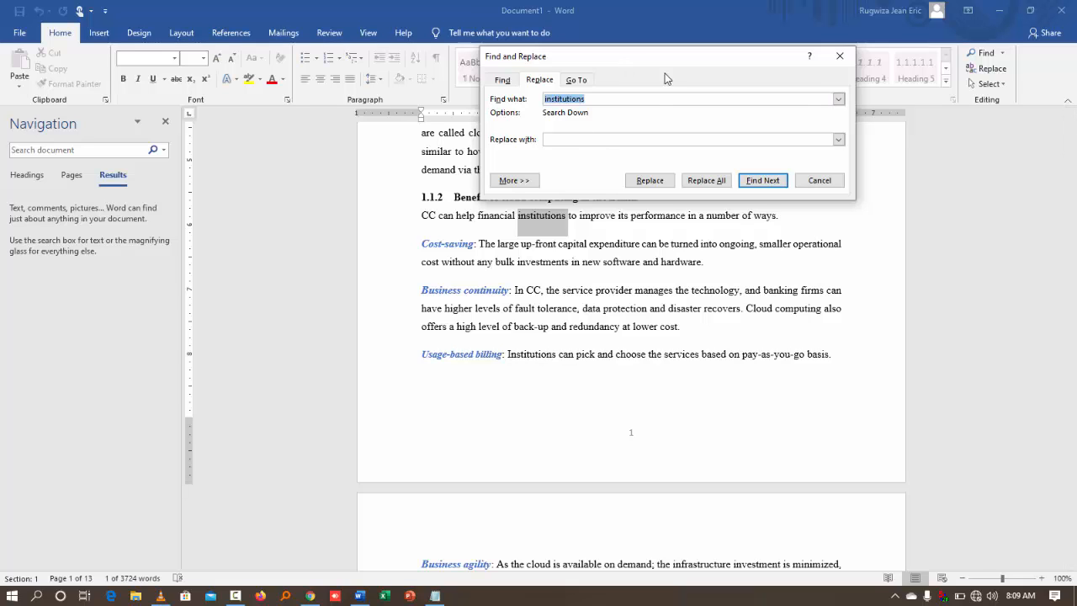
{"action": "left_click_drag", "start_coordinate": [667, 56], "coordinate": [573, 236]}
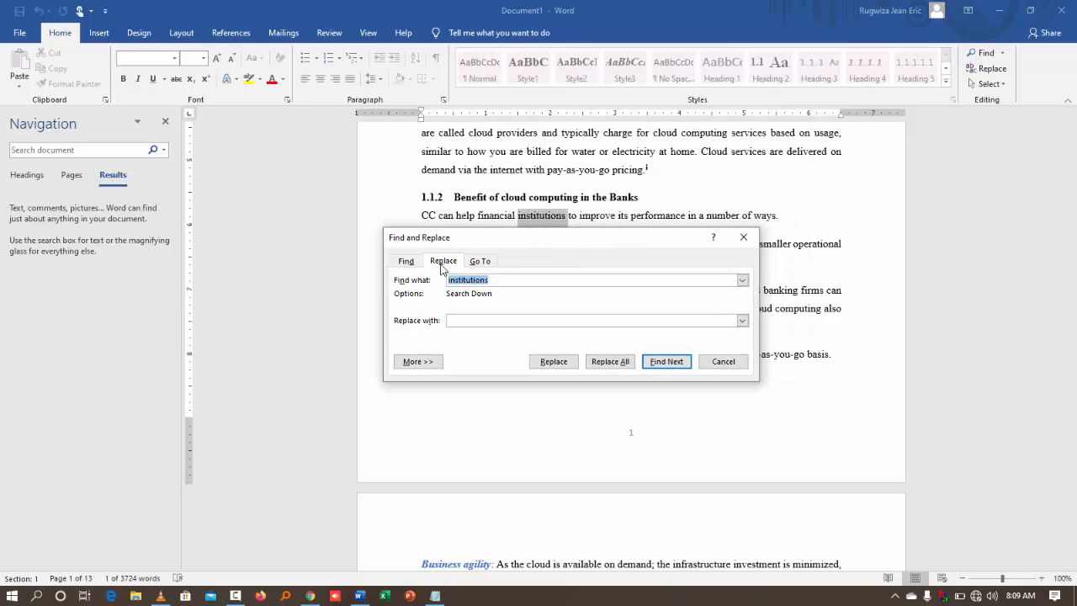
{"action": "left_click", "coordinate": [474, 263]}
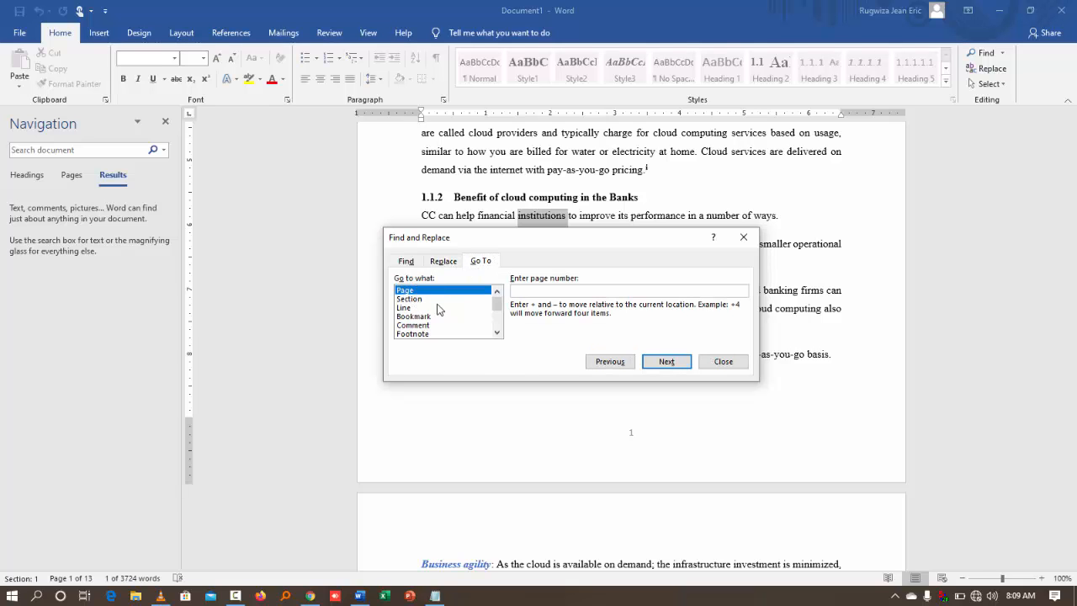
{"action": "mouse_move", "coordinate": [496, 308]}
{"action": "left_mouse_down"}
{"action": "mouse_move", "coordinate": [498, 328]}
{"action": "mouse_move", "coordinate": [494, 295]}
{"action": "left_mouse_up"}
{"action": "left_click", "coordinate": [439, 262]}
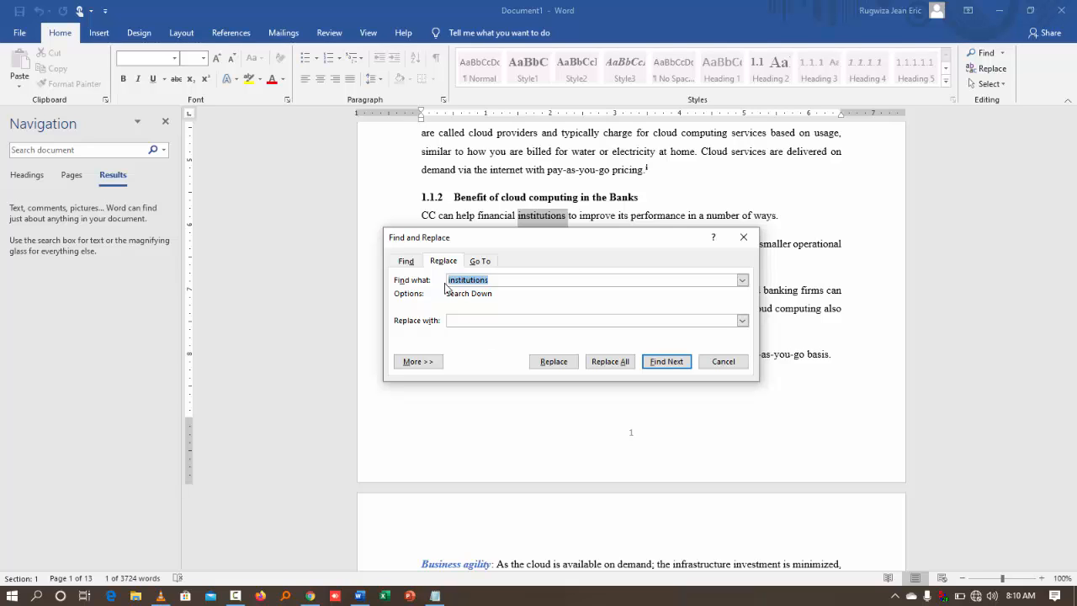
Replace the first two occurrences of "institutions" with "Organization", one at a time
{"action": "left_click", "coordinate": [467, 320]}
{"action": "type", "text": "oRAC"}
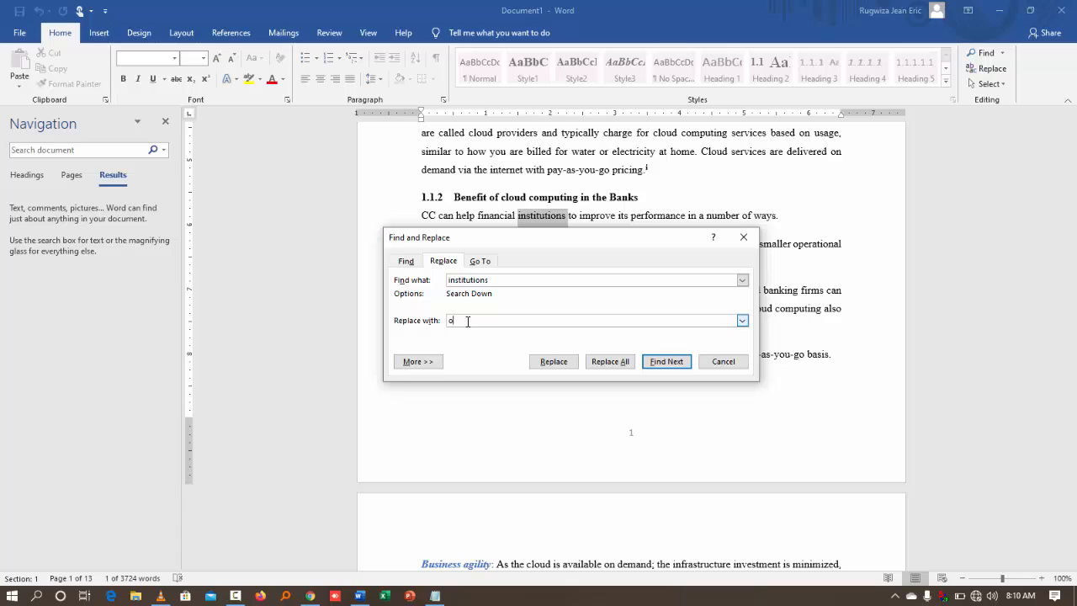
{"action": "key", "text": "BackSpace"}
{"action": "key", "text": "BackSpace"}
{"action": "key", "text": "BackSpace"}
{"action": "key", "text": "BackSpace"}
{"action": "type", "text": "o"}
{"action": "type", "text": "Organization"}
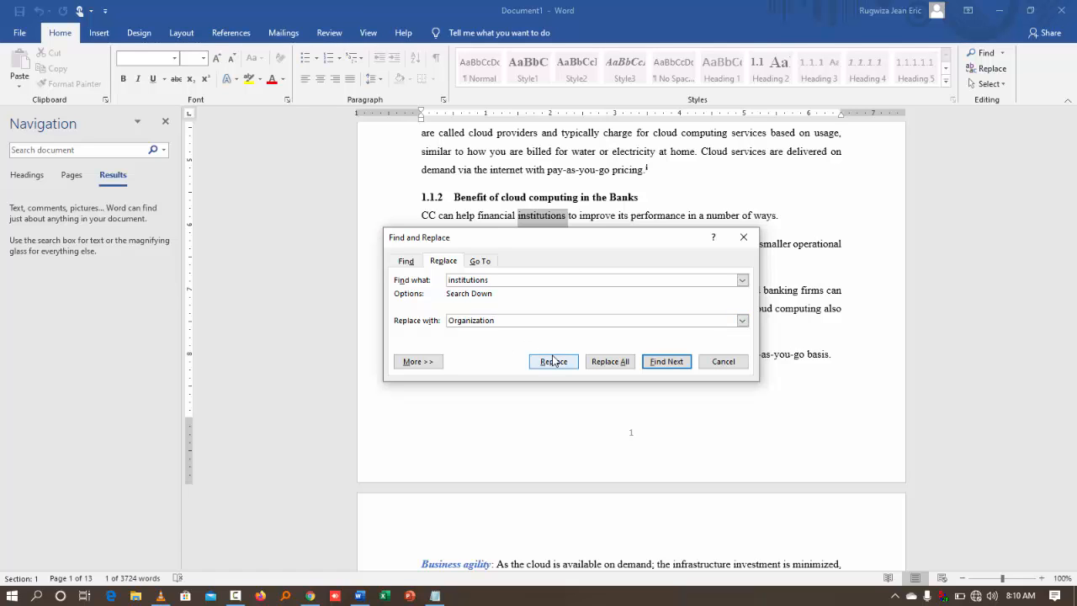
{"action": "left_click_drag", "start_coordinate": [536, 238], "coordinate": [638, 289]}
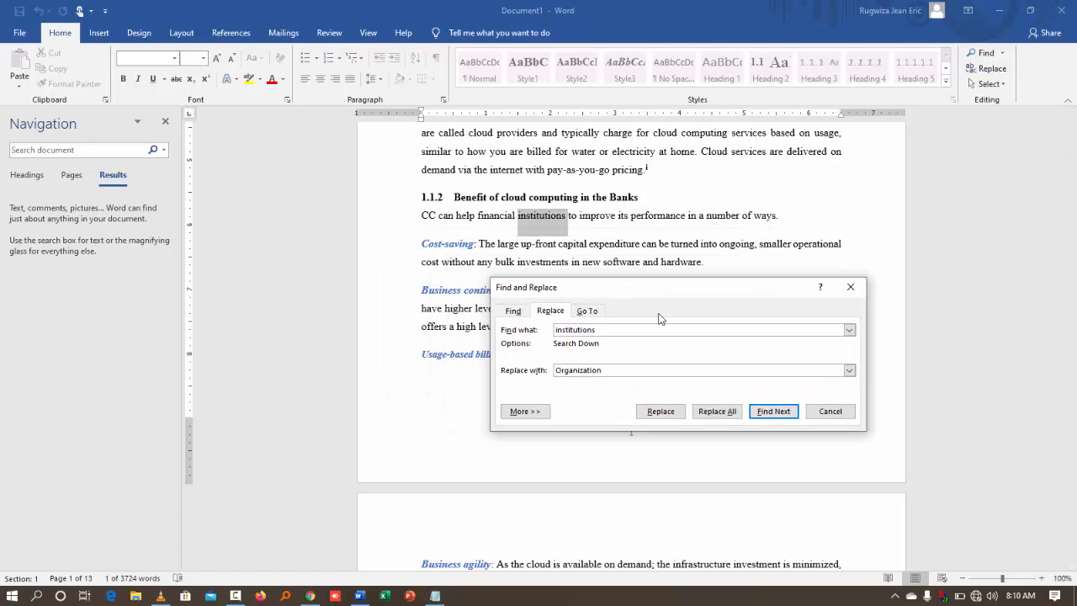
{"action": "left_click", "coordinate": [658, 413]}
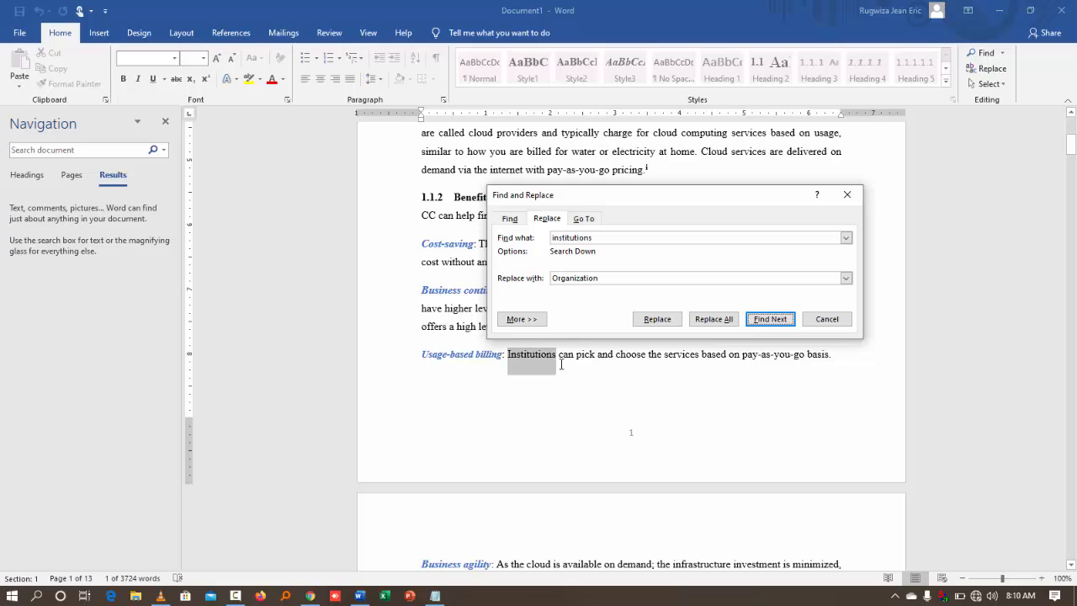
{"action": "left_click", "coordinate": [656, 318]}
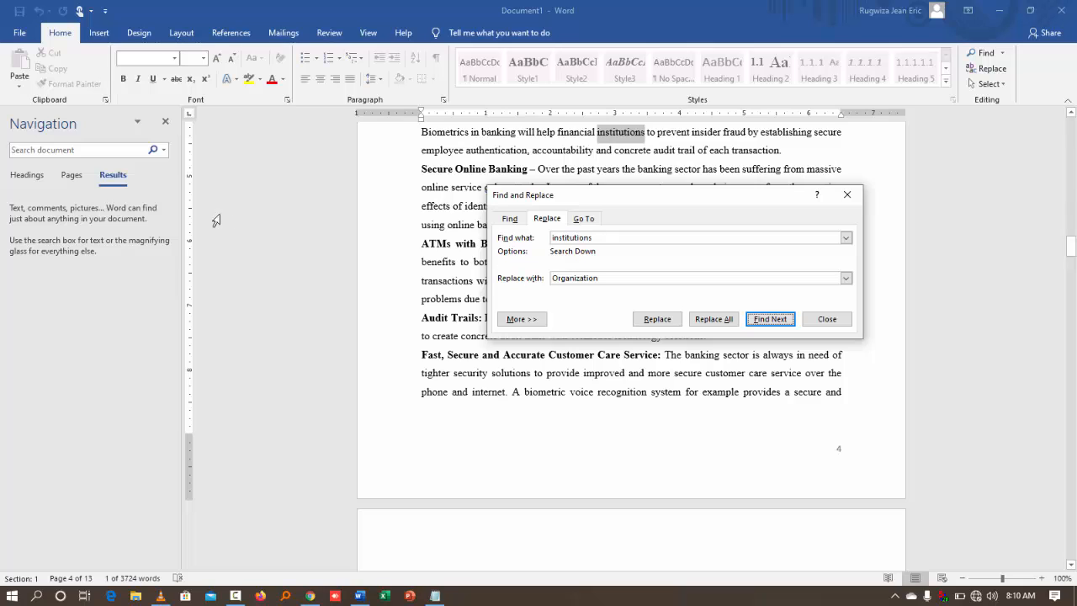
Search the document for the word "unit"
{"action": "left_click", "coordinate": [88, 149]}
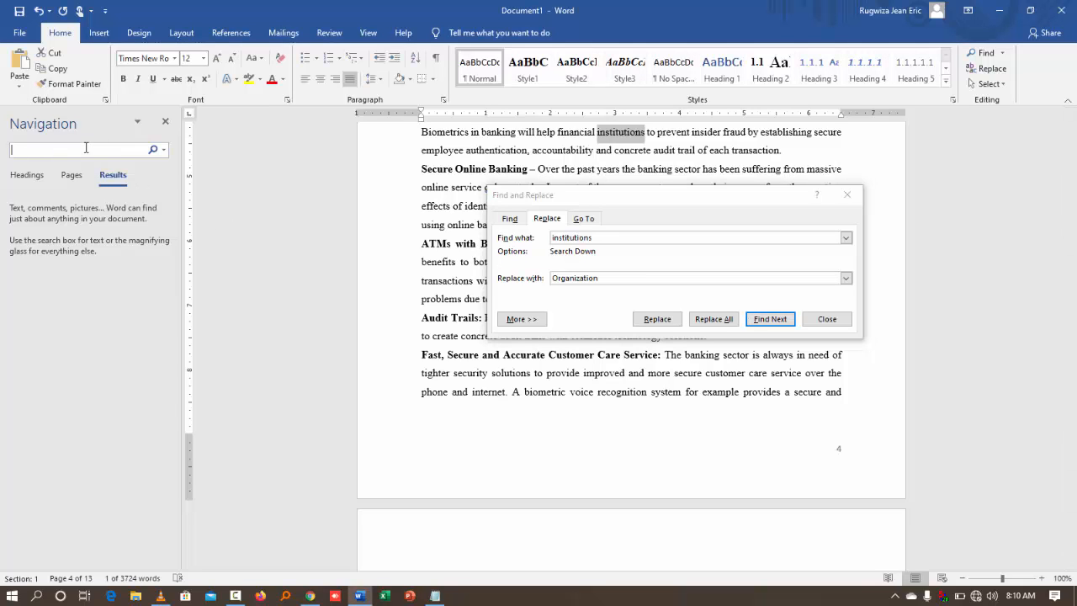
{"action": "type", "text": "unit"}
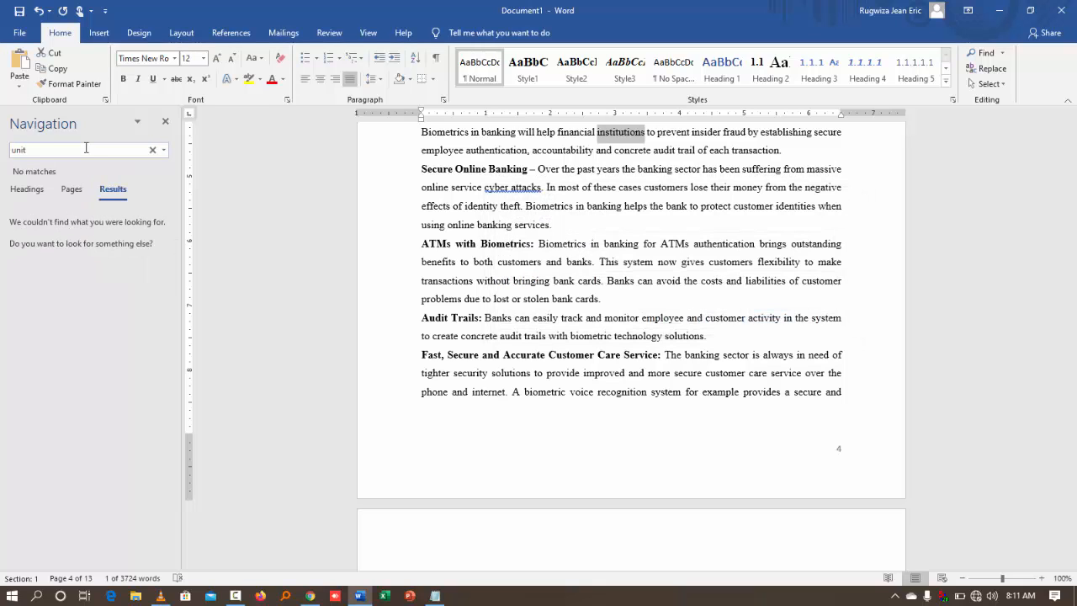
{"action": "left_click", "coordinate": [545, 190]}
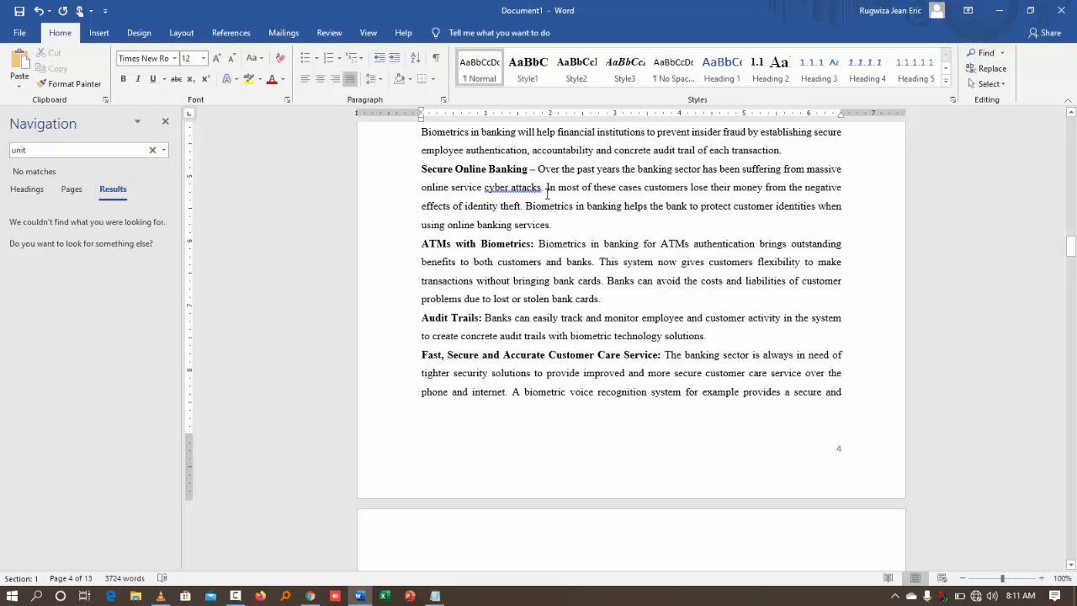
Insert "Unit" before "In most of these cases" and the word "community" after "track" in the Audit Trails paragraph
{"action": "type", "text": "Unit"}
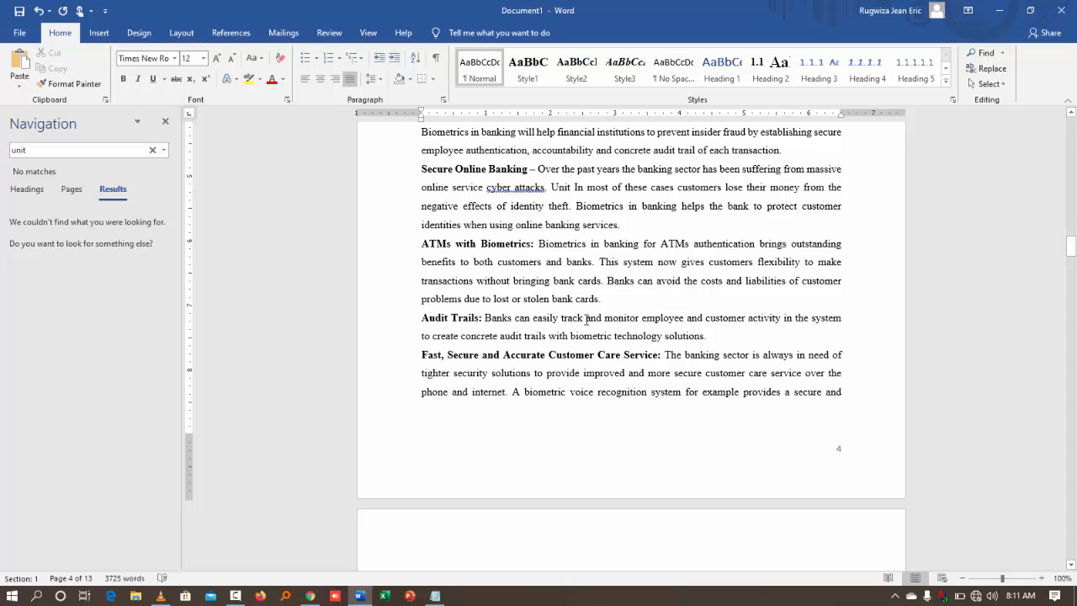
{"action": "left_click", "coordinate": [586, 318]}
{"action": "type", "text": "unit"}
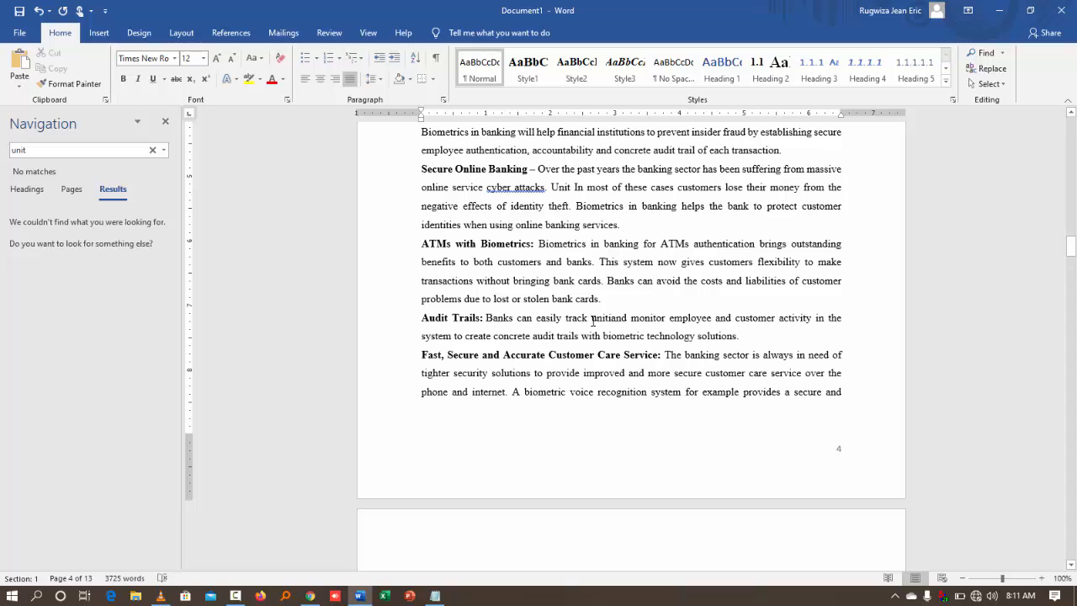
{"action": "left_click", "coordinate": [592, 318]}
{"action": "type", "text": "comm"}
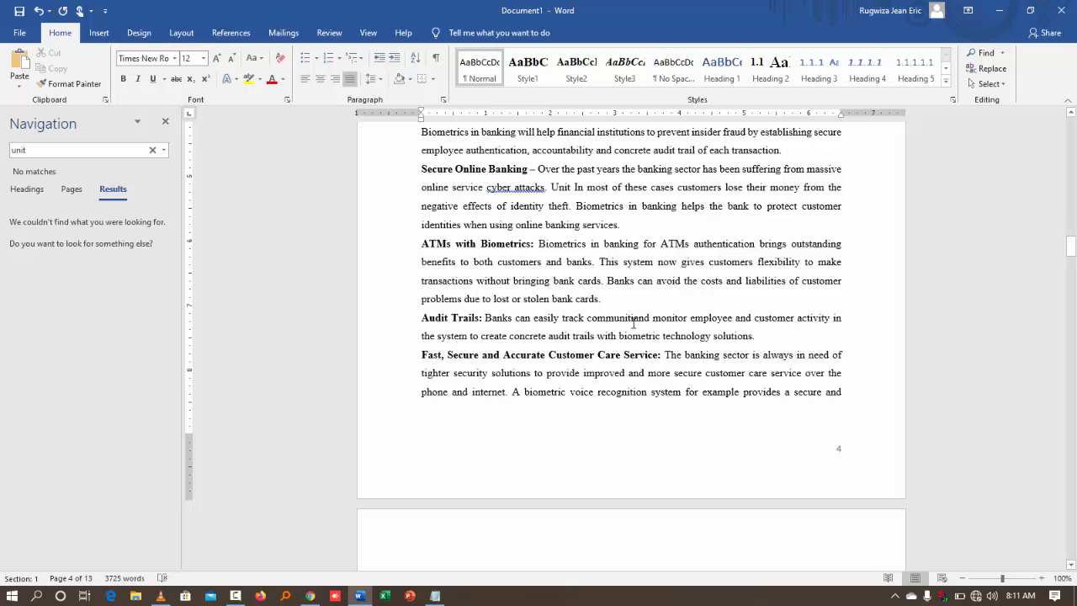
{"action": "left_click", "coordinate": [634, 318]}
{"action": "key", "text": "BackSpace"}
{"action": "type", "text": "y"}
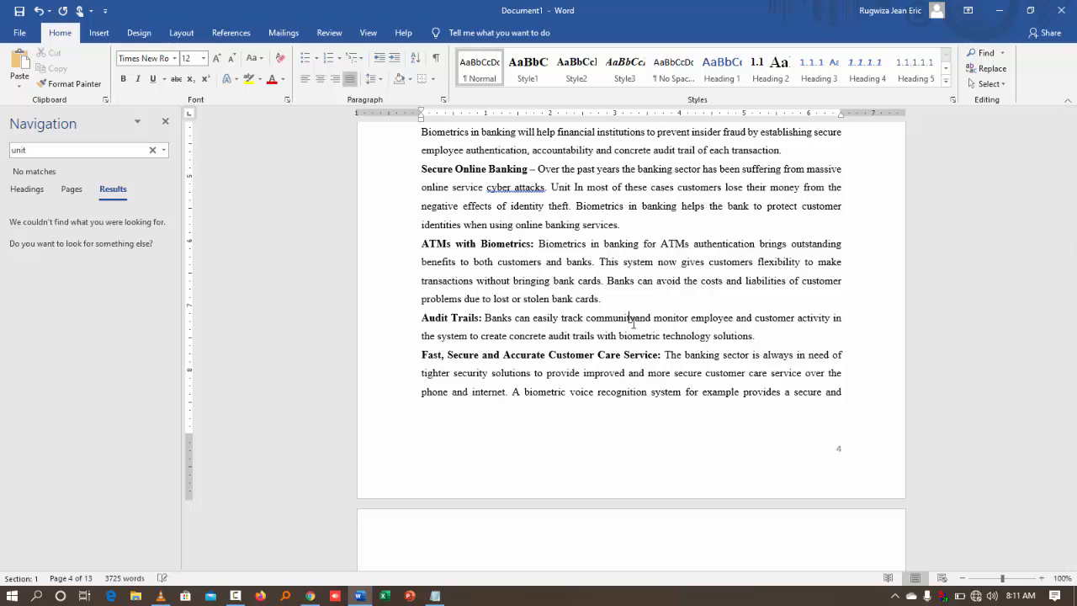
Select the letters "unit" inside "community" and search the document again for "unit"
{"action": "left_click", "coordinate": [613, 321]}
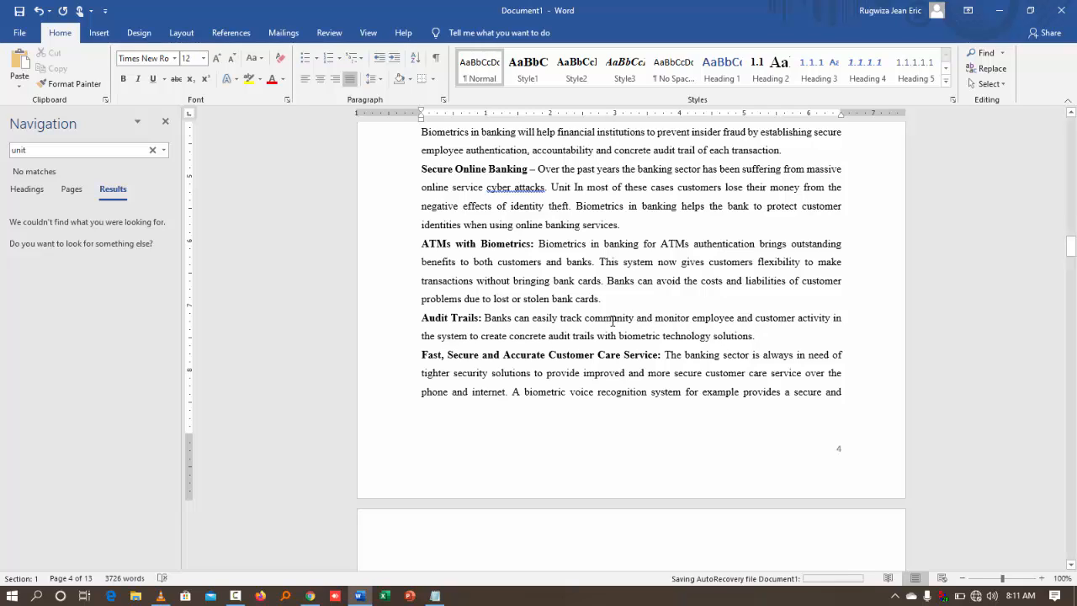
{"action": "left_click_drag", "start_coordinate": [612, 318], "coordinate": [628, 318]}
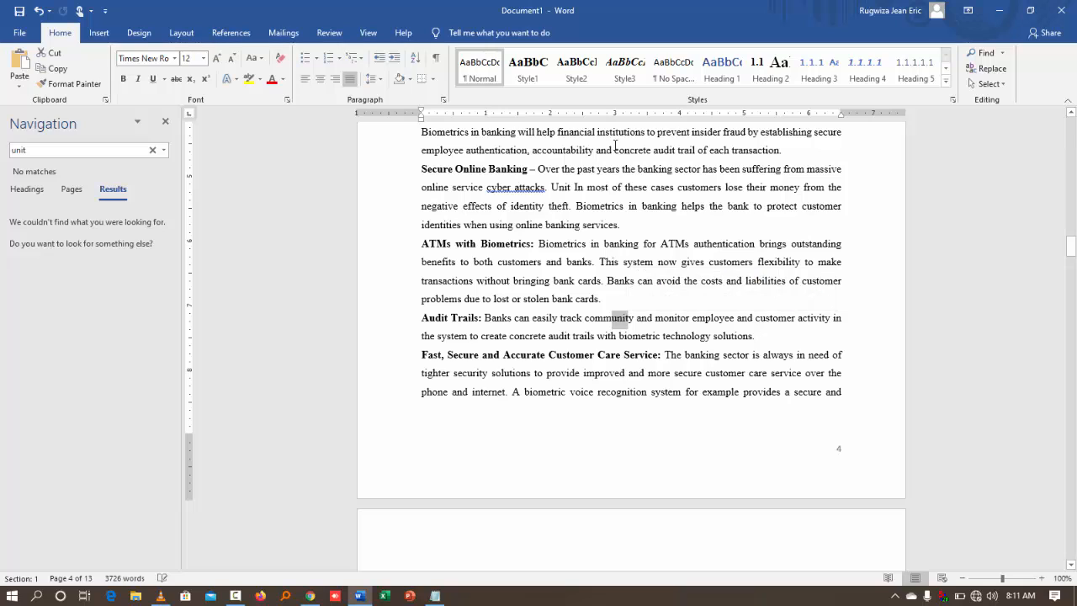
{"action": "left_click", "coordinate": [125, 151]}
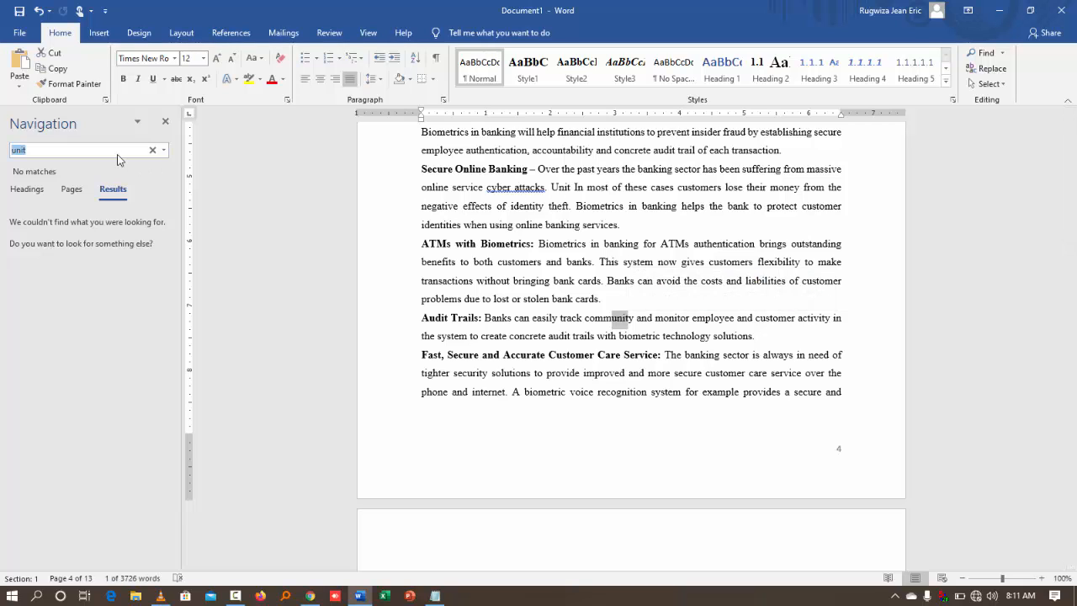
{"action": "key", "text": "Return"}
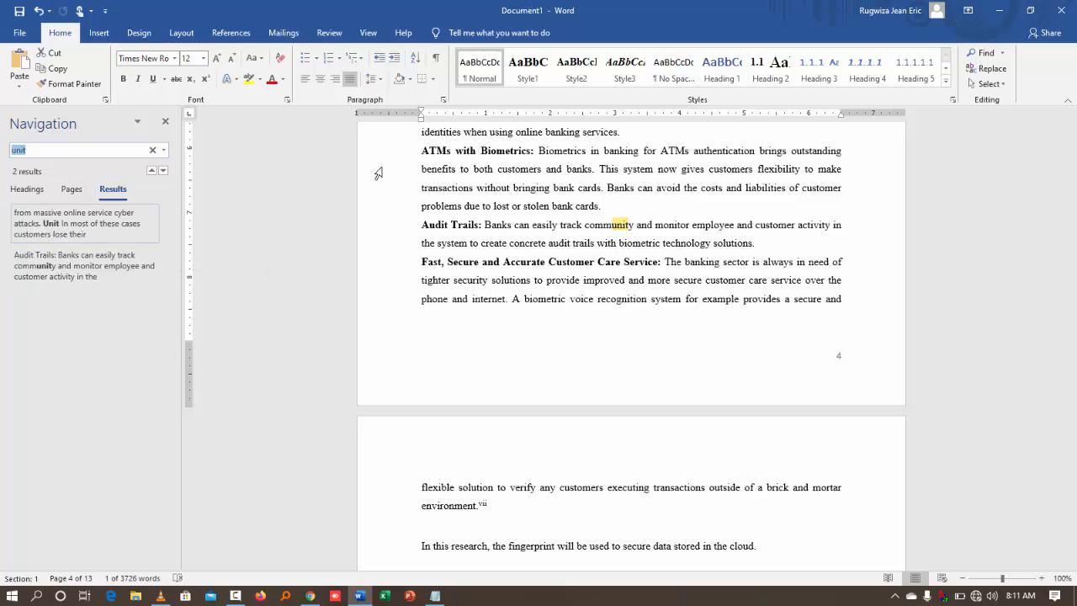
{"action": "left_click", "coordinate": [624, 254]}
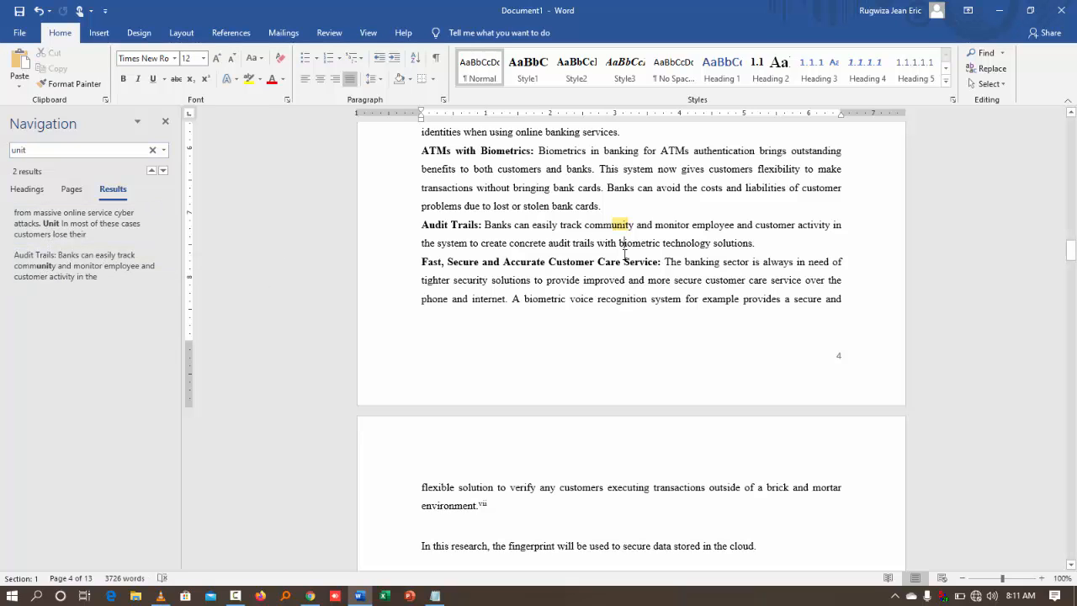
Set up a replacement of "unit" with "Section", limited to whole words only
{"action": "key", "text": "ctrl+h"}
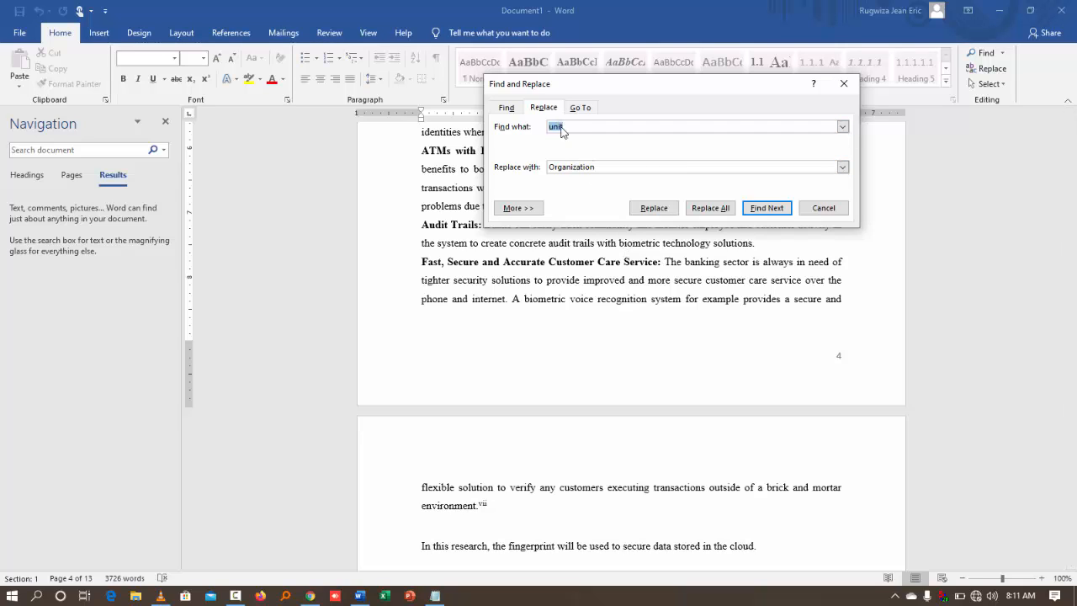
{"action": "key", "text": "Tab"}
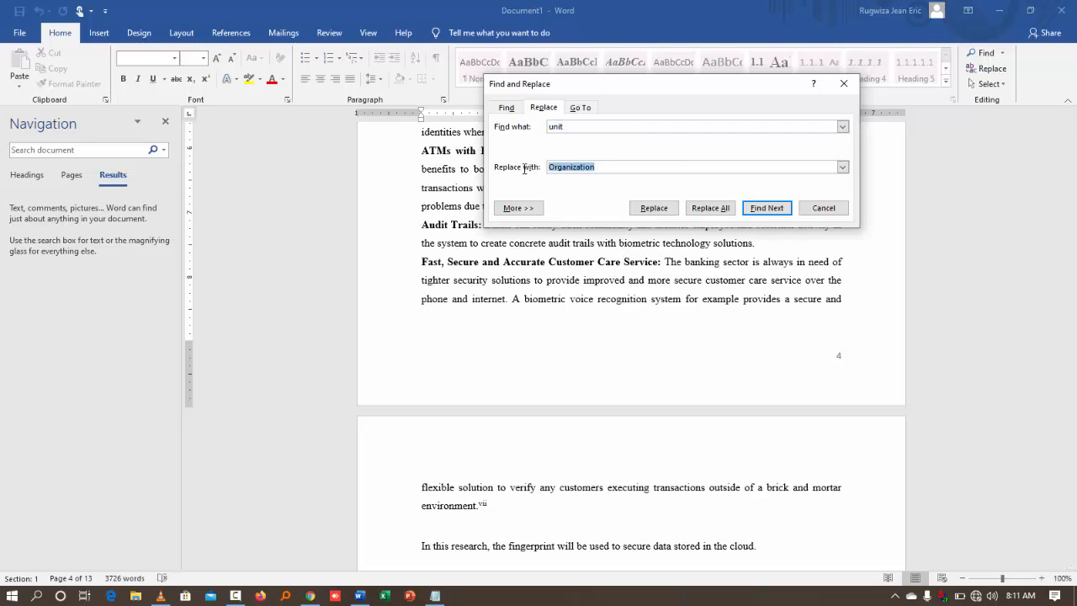
{"action": "type", "text": "Section"}
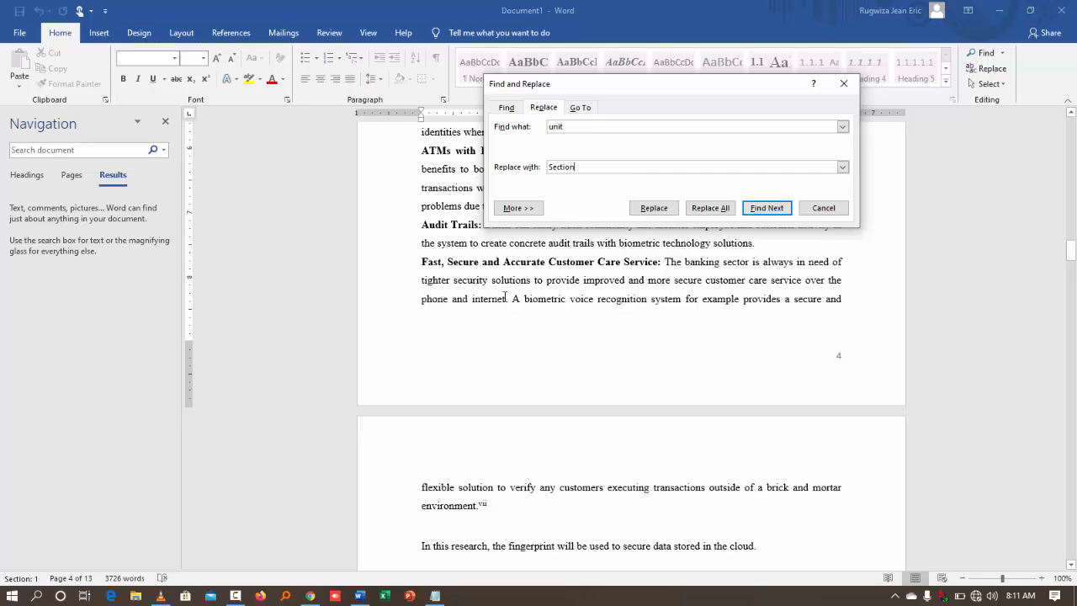
{"action": "left_click", "coordinate": [516, 209]}
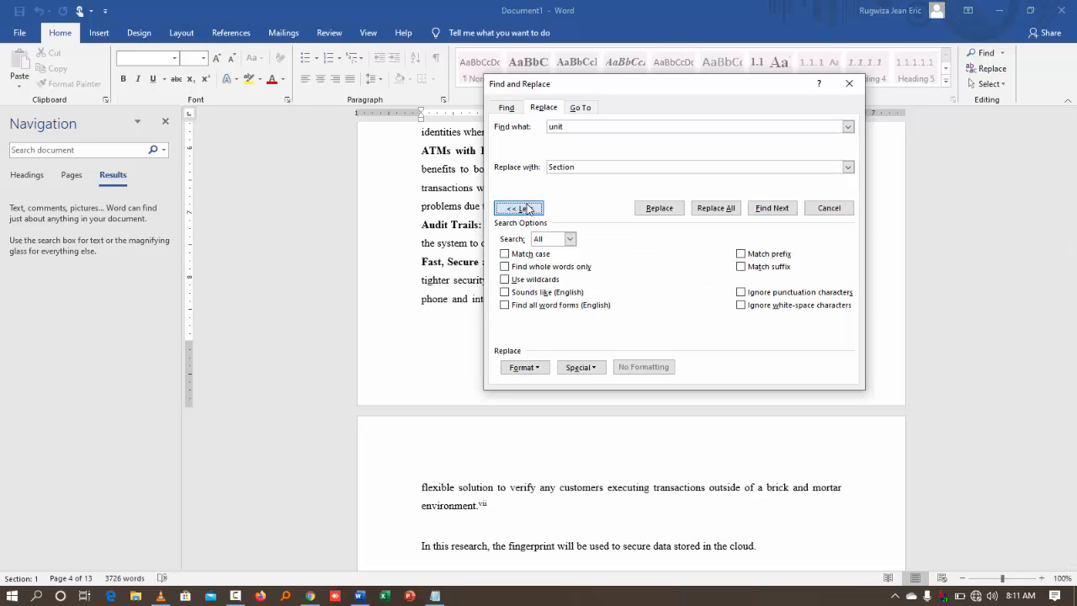
{"action": "left_click", "coordinate": [526, 208]}
{"action": "left_click", "coordinate": [526, 208]}
{"action": "left_click", "coordinate": [506, 267]}
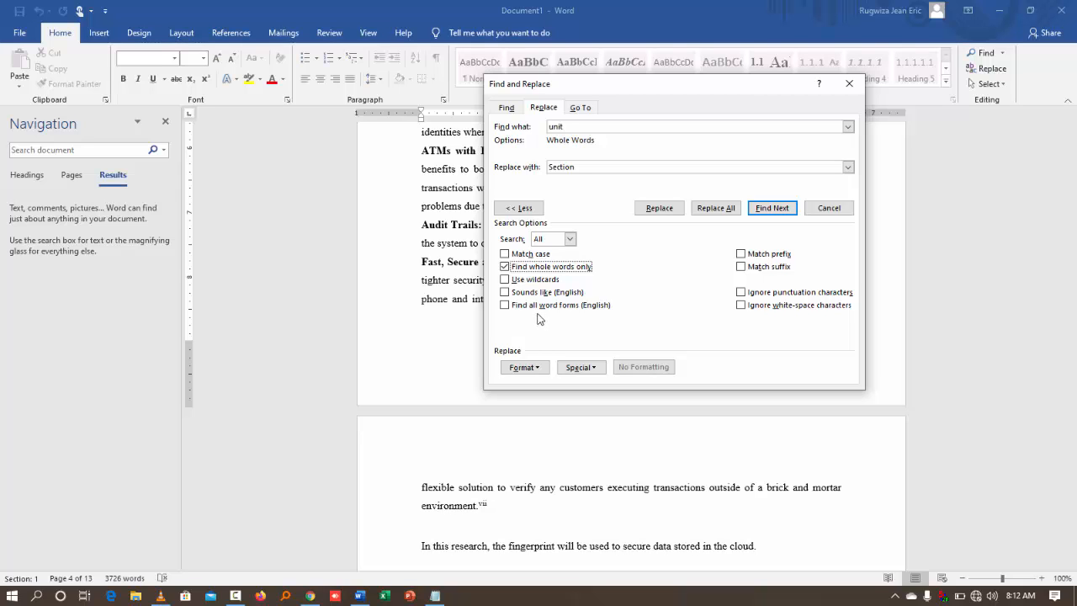
Look through the special characters and format types available for the replacement
{"action": "left_click", "coordinate": [593, 372]}
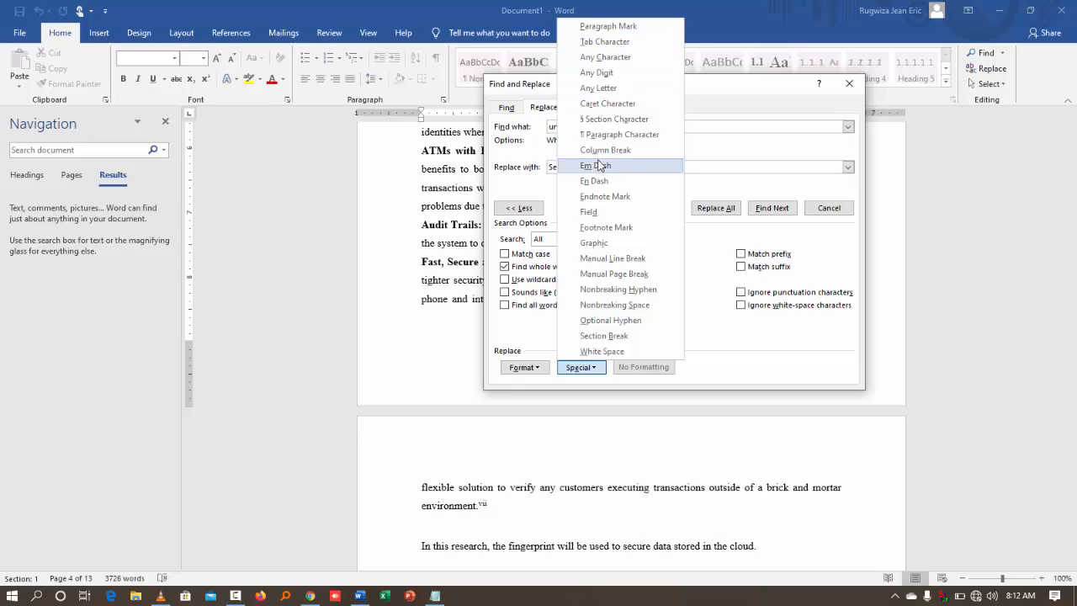
{"action": "left_click", "coordinate": [543, 368]}
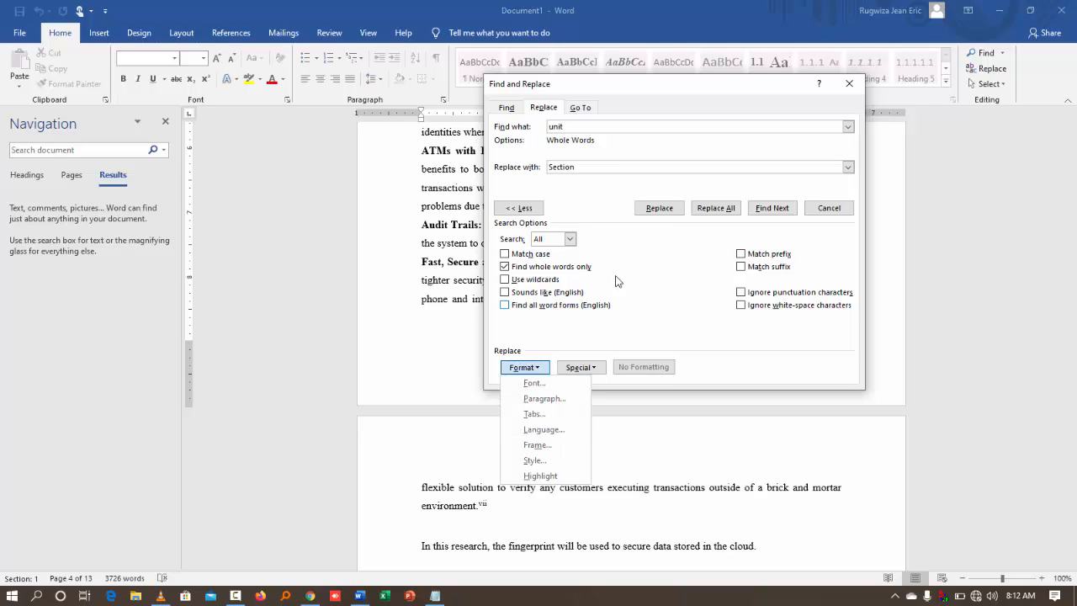
{"action": "left_click", "coordinate": [679, 282]}
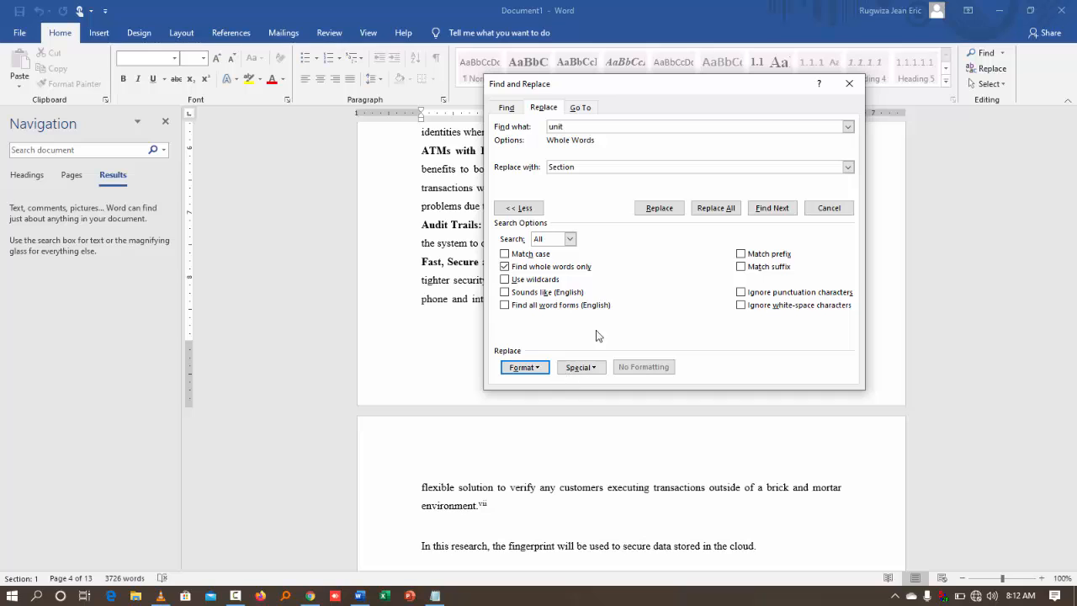
Replace all whole-word occurrences of "unit" with "Section" and close Find and Replace
{"action": "left_click", "coordinate": [712, 212]}
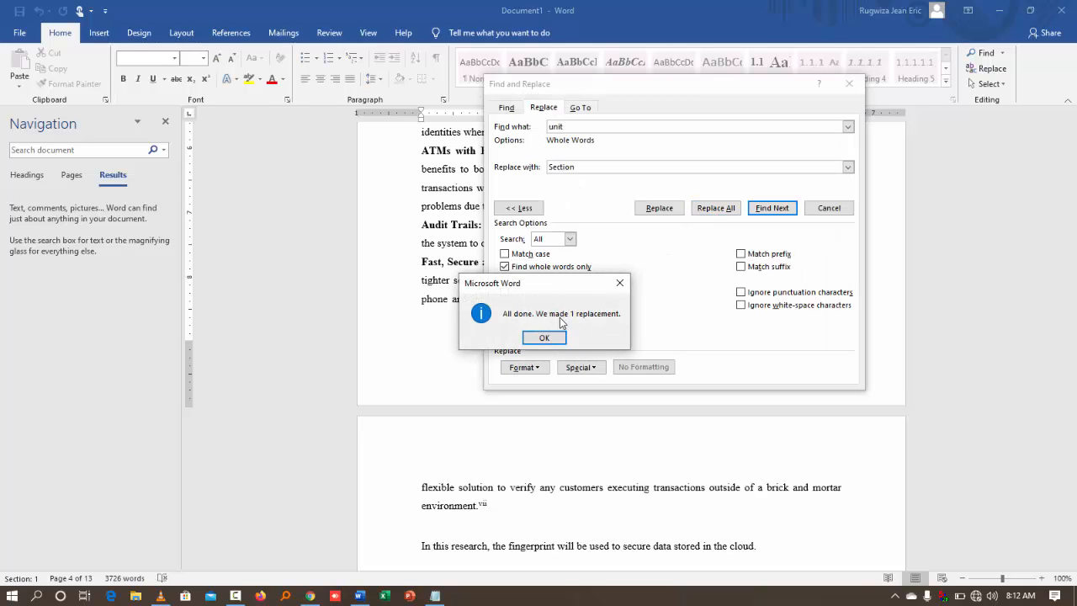
{"action": "left_click", "coordinate": [540, 338]}
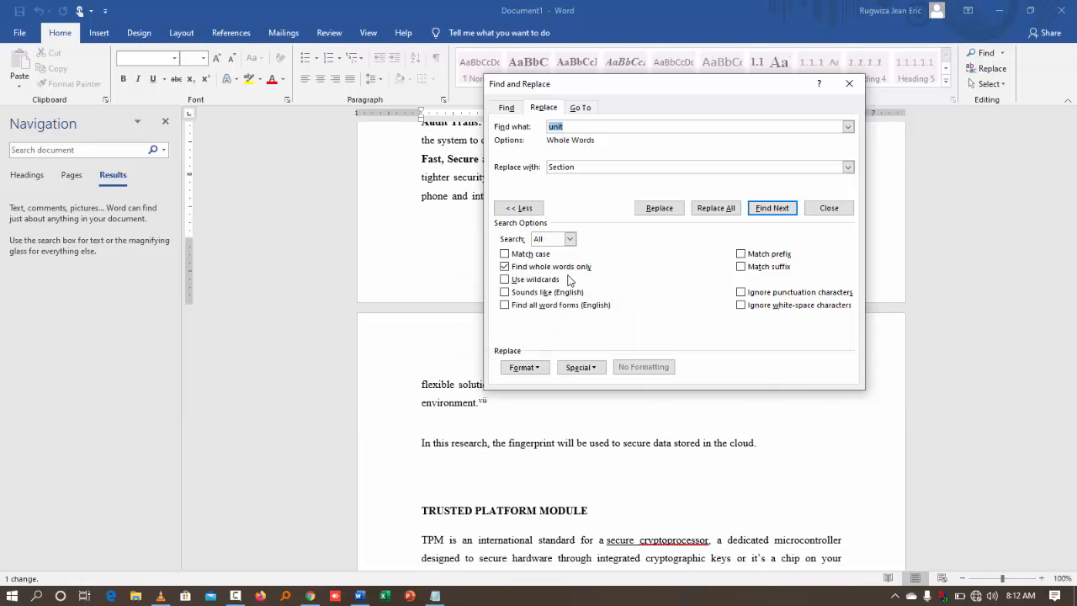
{"action": "left_click", "coordinate": [852, 85]}
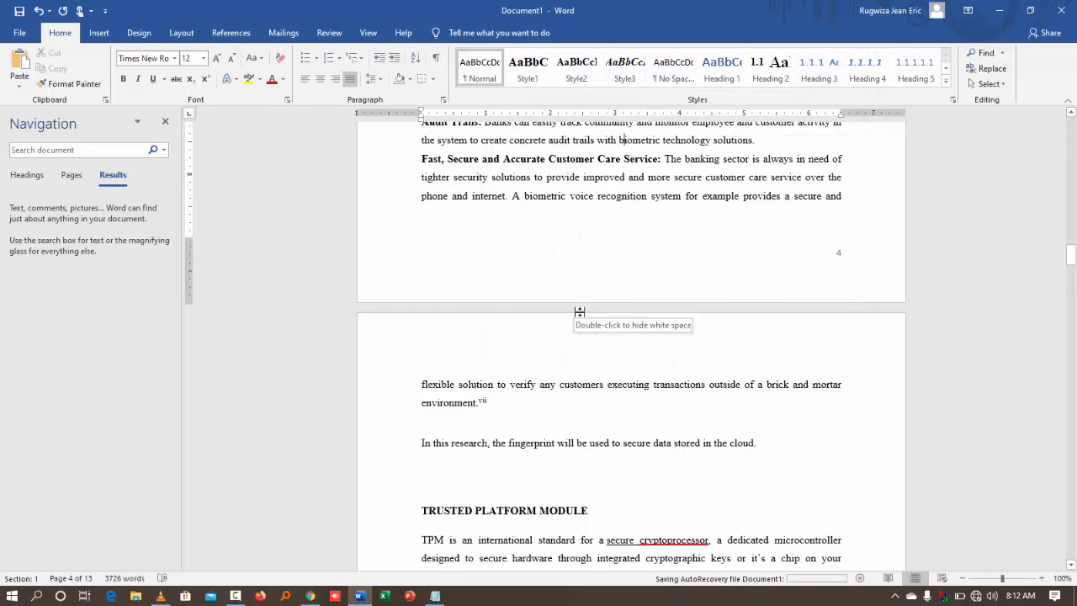
Add empty paragraphs above the TRUSTED PLATFORM MODULE heading and before the sentence starting "In this research, the fingerprint"
{"action": "left_click", "coordinate": [439, 472]}
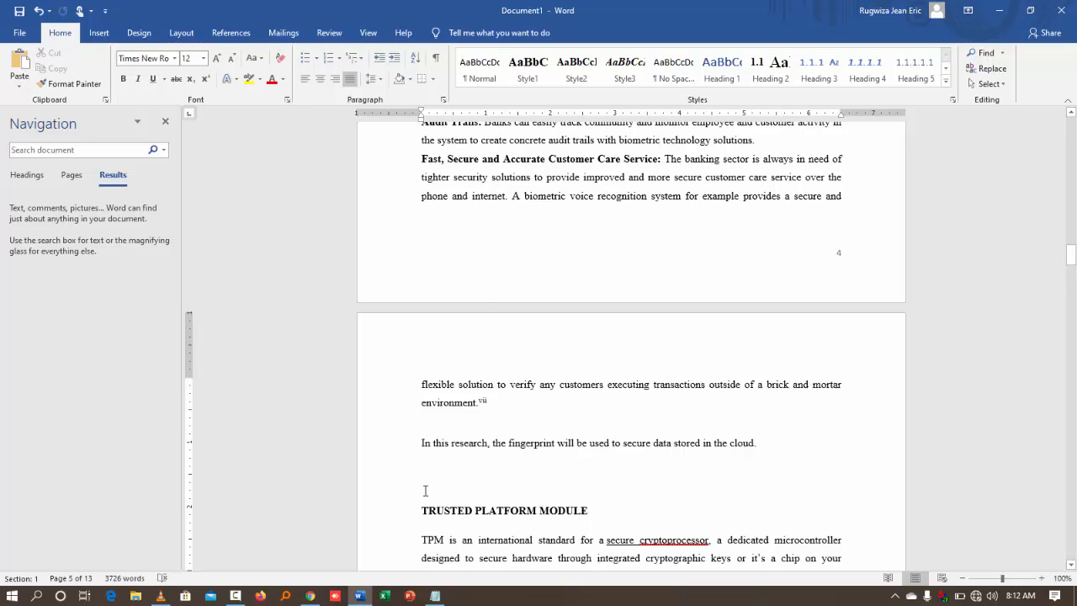
{"action": "key", "text": "Return"}
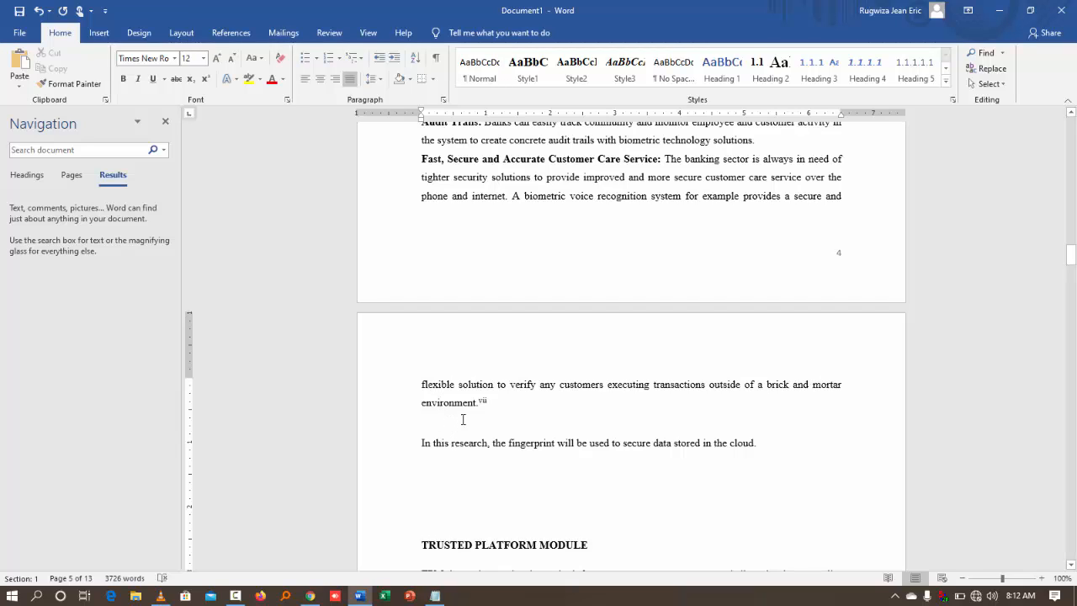
{"action": "left_click", "coordinate": [414, 445]}
{"action": "key", "text": "Return"}
{"action": "key", "text": "Return"}
{"action": "key", "text": "Return"}
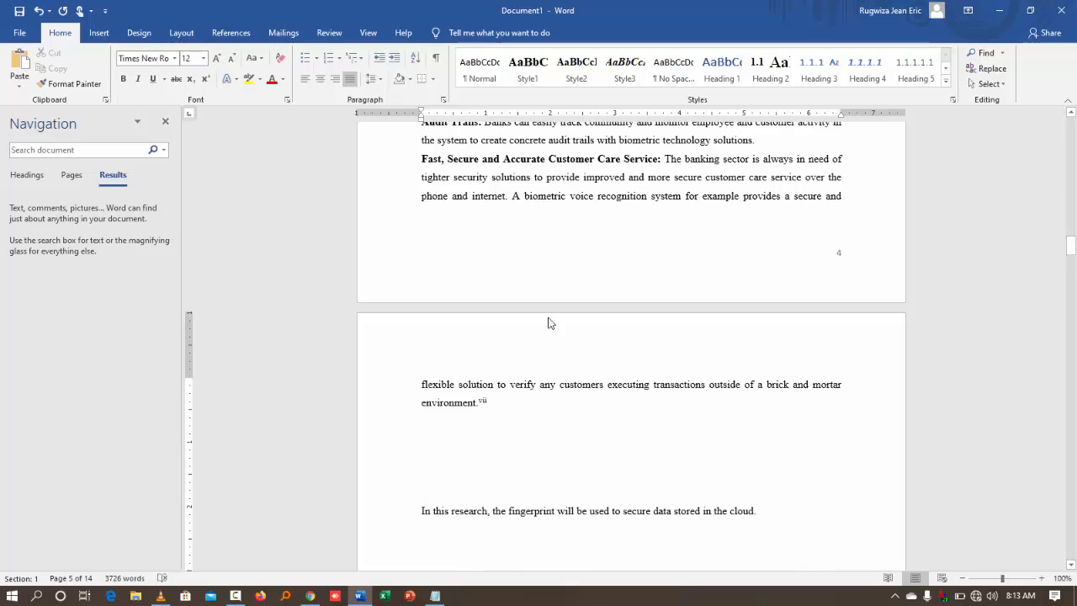
Add empty space above the 1.4 Problem Statement heading
{"action": "scroll", "coordinate": [551, 413], "scroll_direction": "down", "scroll_amount": 10}
{"action": "scroll", "coordinate": [552, 413], "scroll_direction": "down", "scroll_amount": 9}
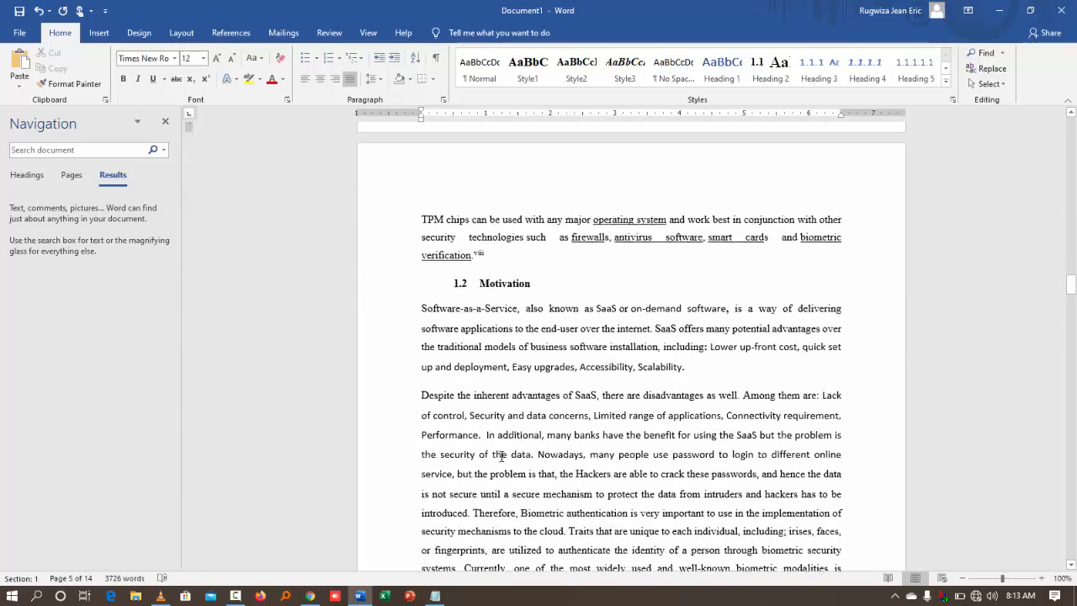
{"action": "scroll", "coordinate": [502, 455], "scroll_direction": "down", "scroll_amount": 8}
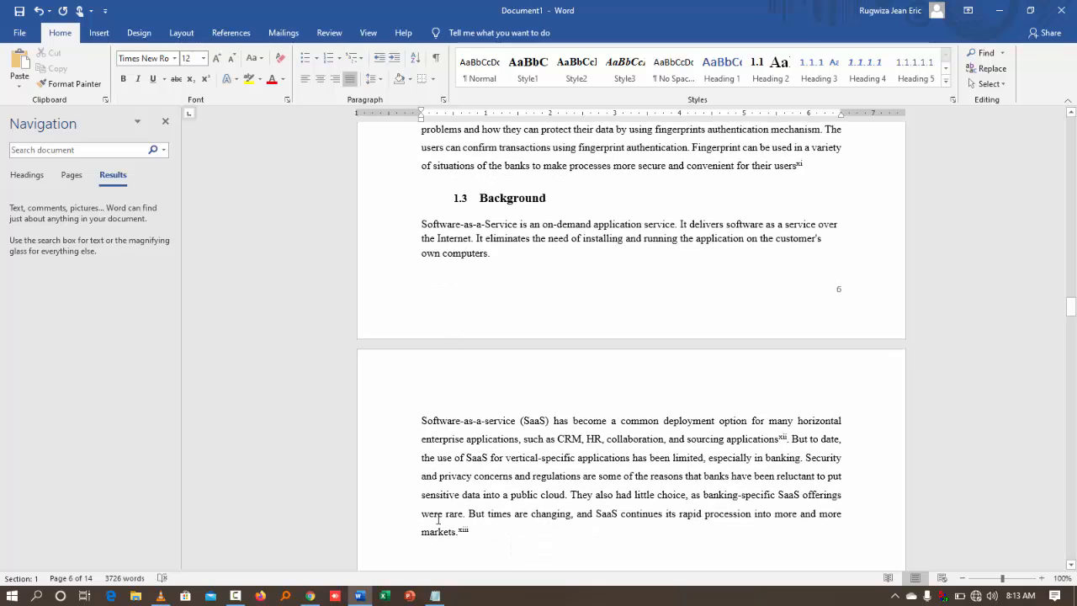
{"action": "left_click", "coordinate": [435, 466]}
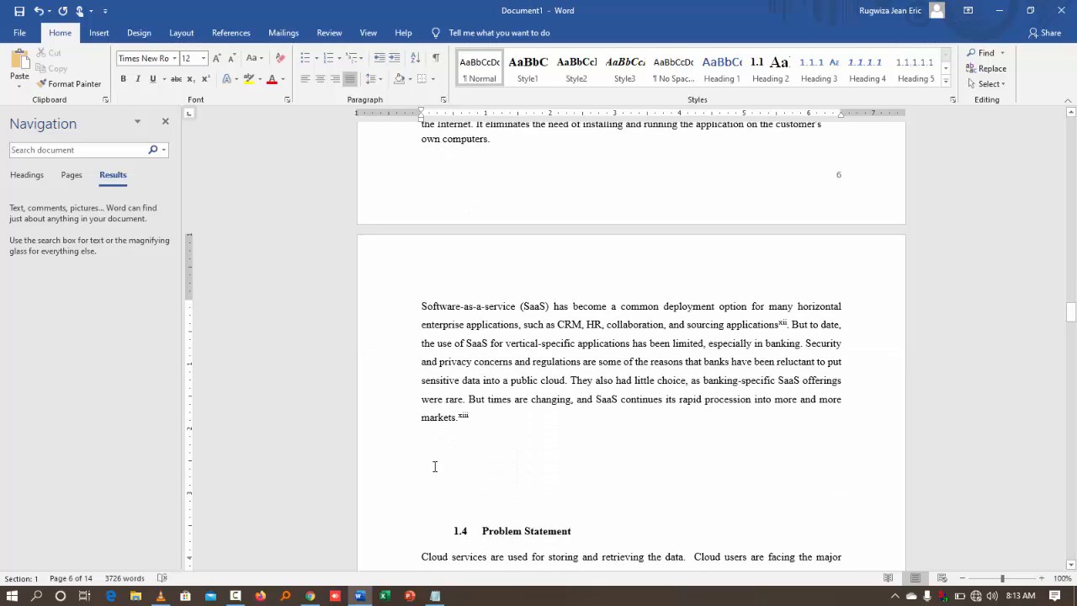
{"action": "key", "text": "Return"}
Add an empty paragraph between the Main objective text and the 1.5.2 Specific objectives heading
{"action": "scroll", "coordinate": [584, 436], "scroll_direction": "down", "scroll_amount": 9}
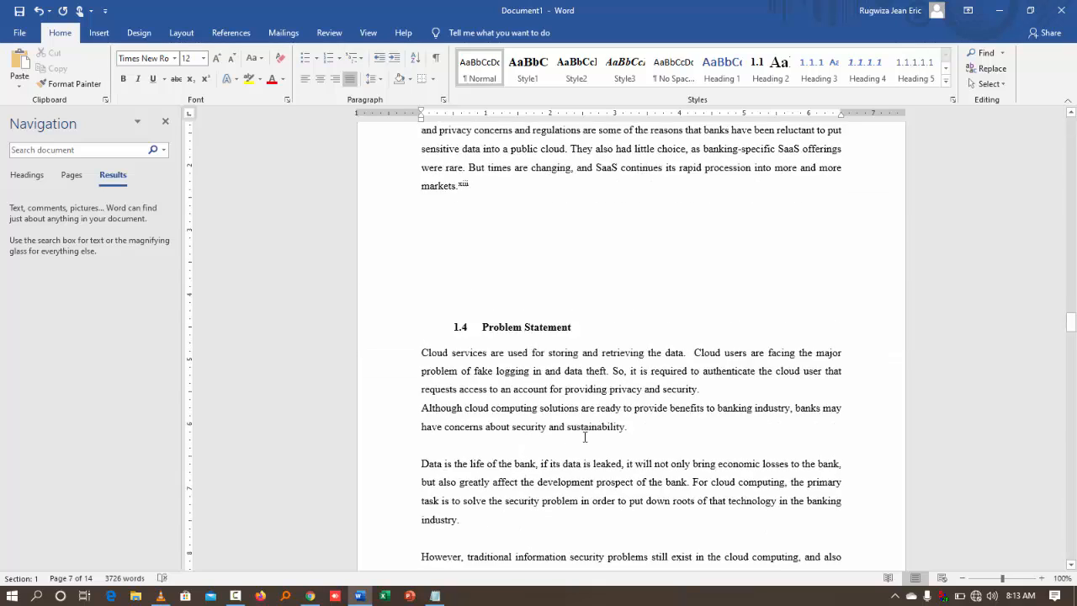
{"action": "scroll", "coordinate": [585, 437], "scroll_direction": "down", "scroll_amount": 7}
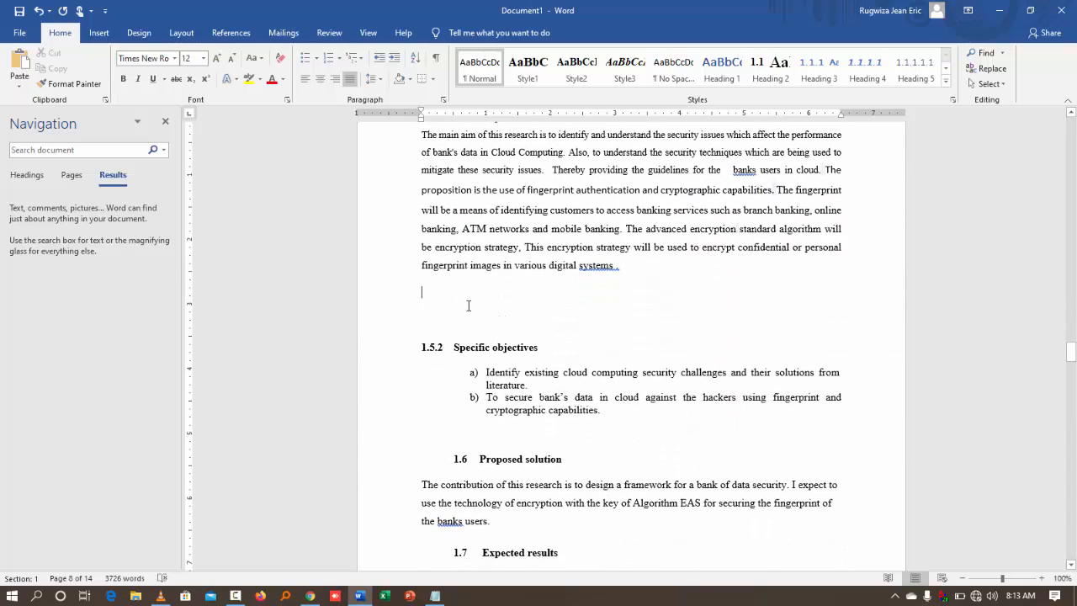
{"action": "key", "text": "Return"}
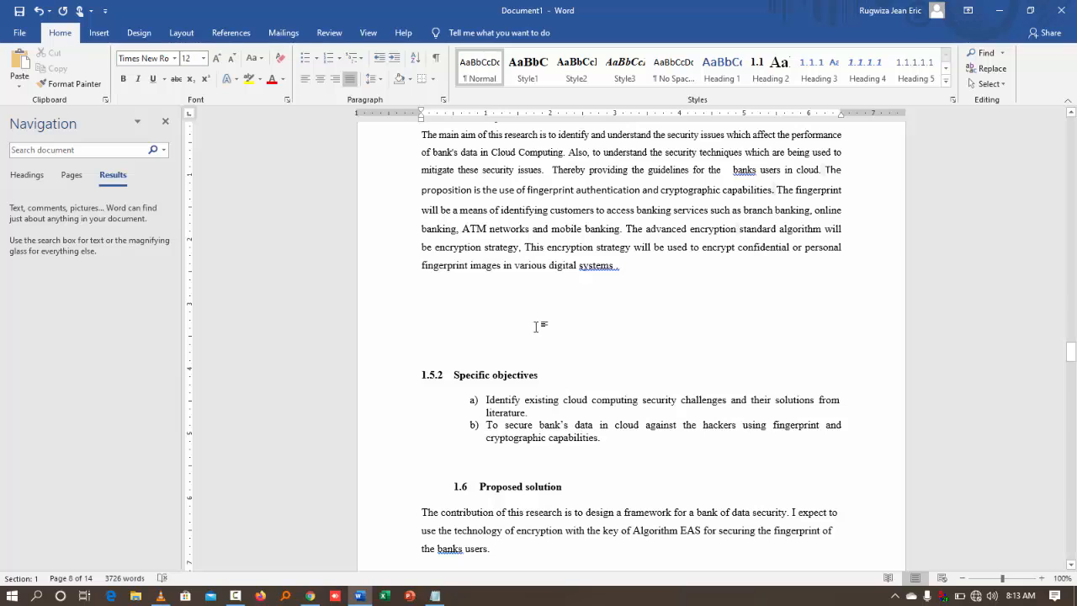
Show the paragraph and formatting marks, and delete one empty paragraph above the 1.5.2 Specific objectives heading
{"action": "scroll", "coordinate": [537, 327], "scroll_direction": "down", "scroll_amount": 4}
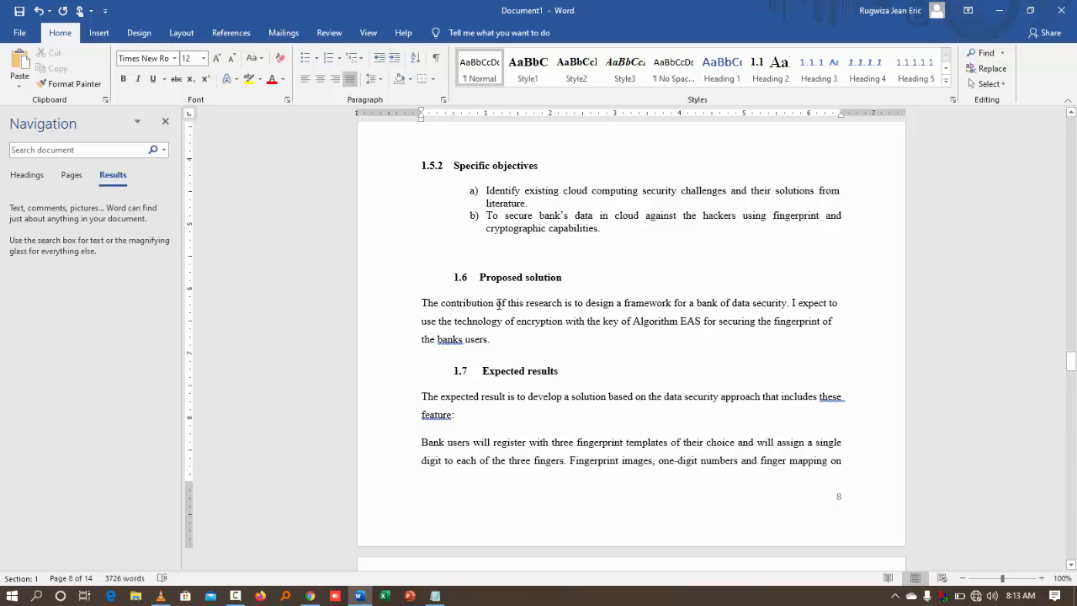
{"action": "key", "text": "ctrl+shift+8"}
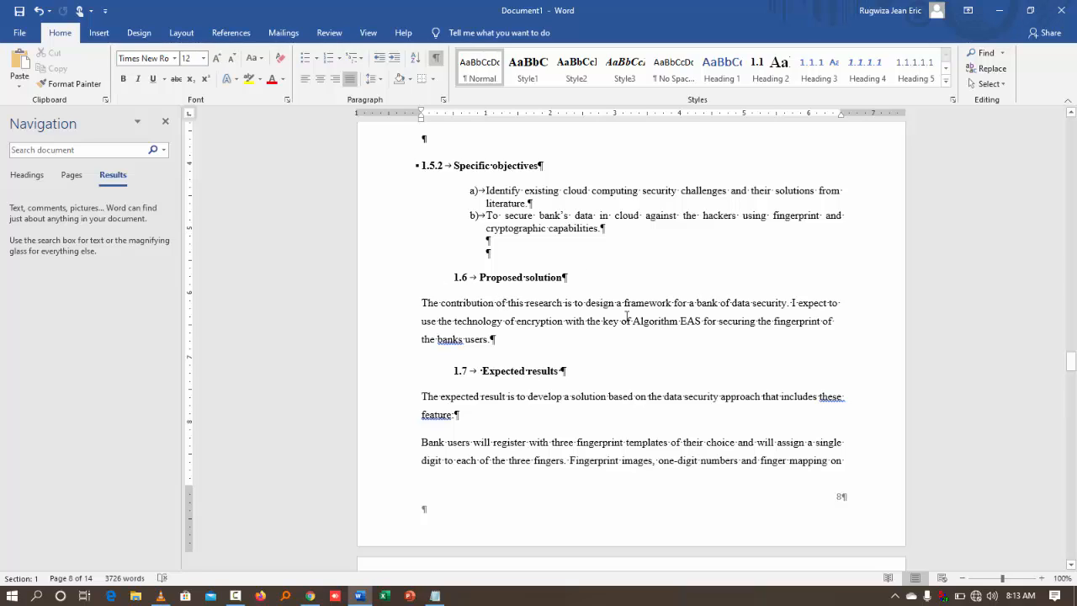
{"action": "scroll", "coordinate": [626, 317], "scroll_direction": "up", "scroll_amount": 4}
{"action": "scroll", "coordinate": [626, 317], "scroll_direction": "up", "scroll_amount": 5}
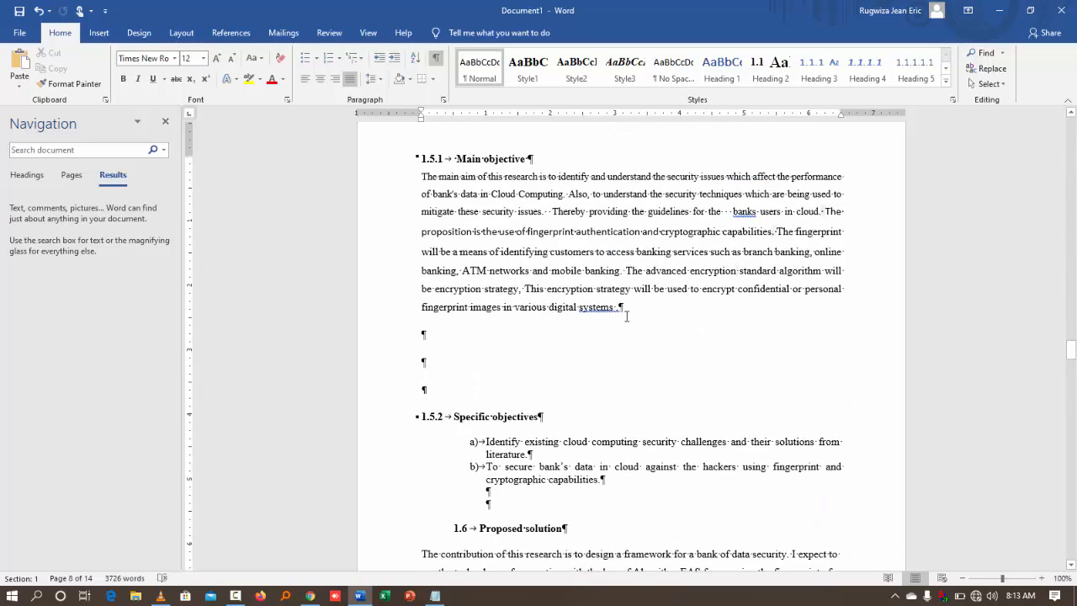
{"action": "scroll", "coordinate": [626, 316], "scroll_direction": "up", "scroll_amount": 5}
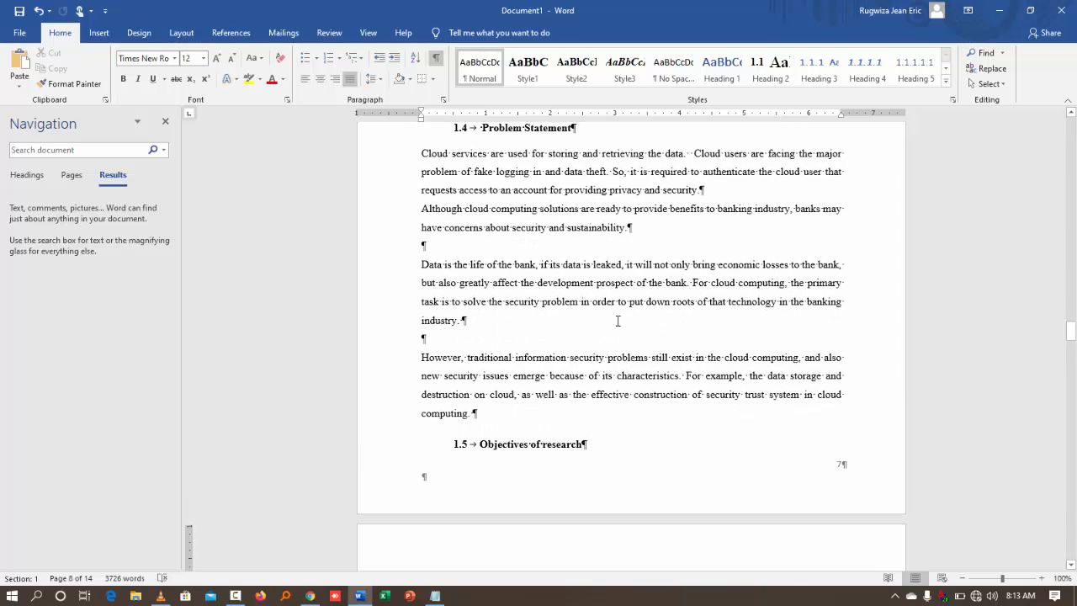
{"action": "scroll", "coordinate": [493, 373], "scroll_direction": "down", "scroll_amount": 6}
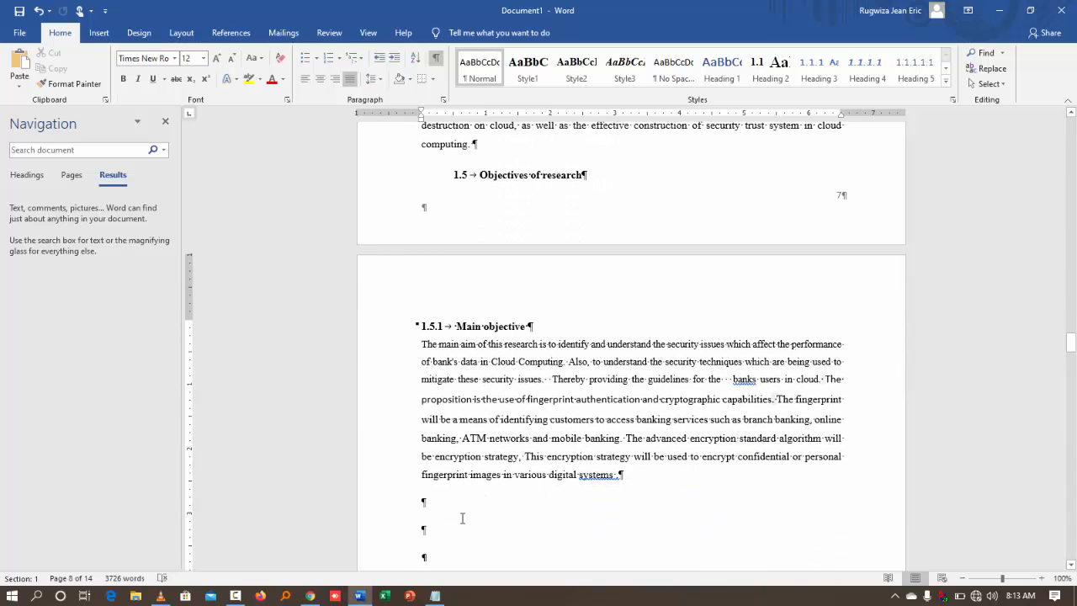
{"action": "key", "text": "Delete"}
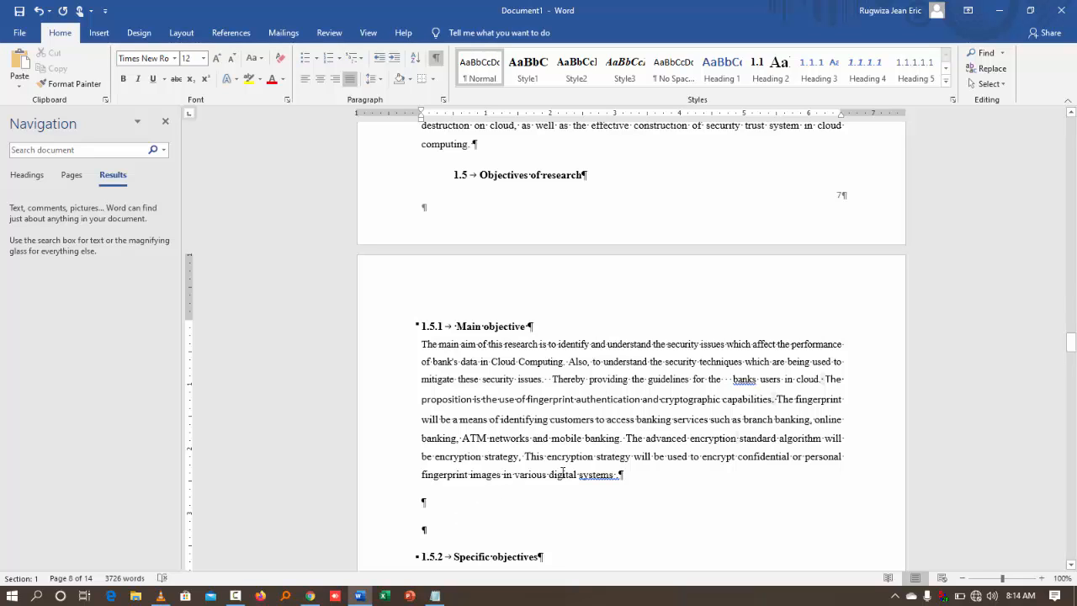
Replace every pair of consecutive paragraph marks (^p^p) with a single paragraph mark (^p) throughout the document
{"action": "key", "text": "ctrl+h"}
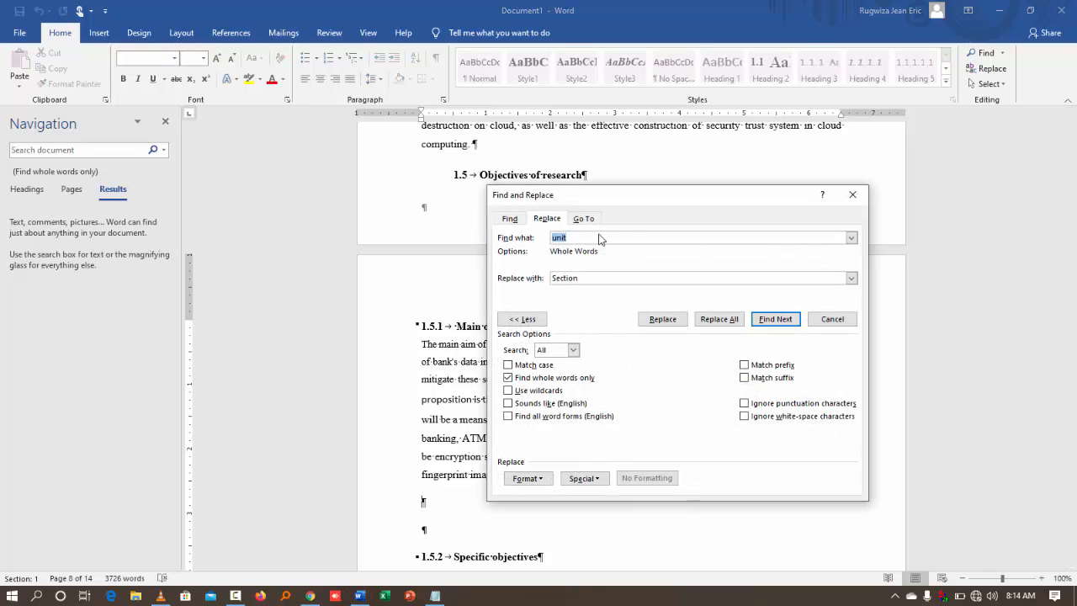
{"action": "left_click", "coordinate": [589, 479]}
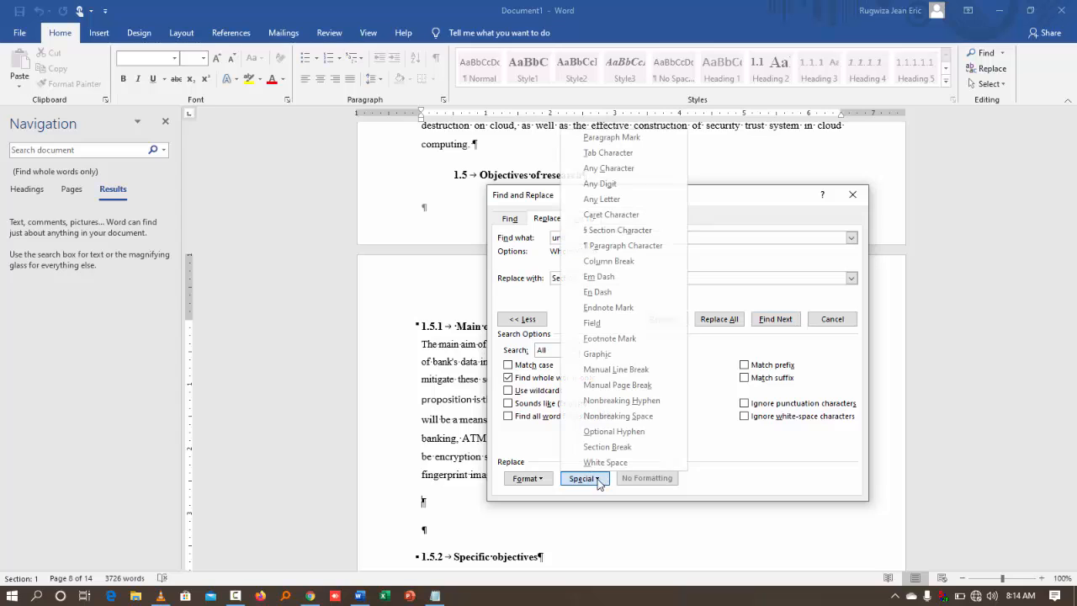
{"action": "left_click", "coordinate": [623, 140]}
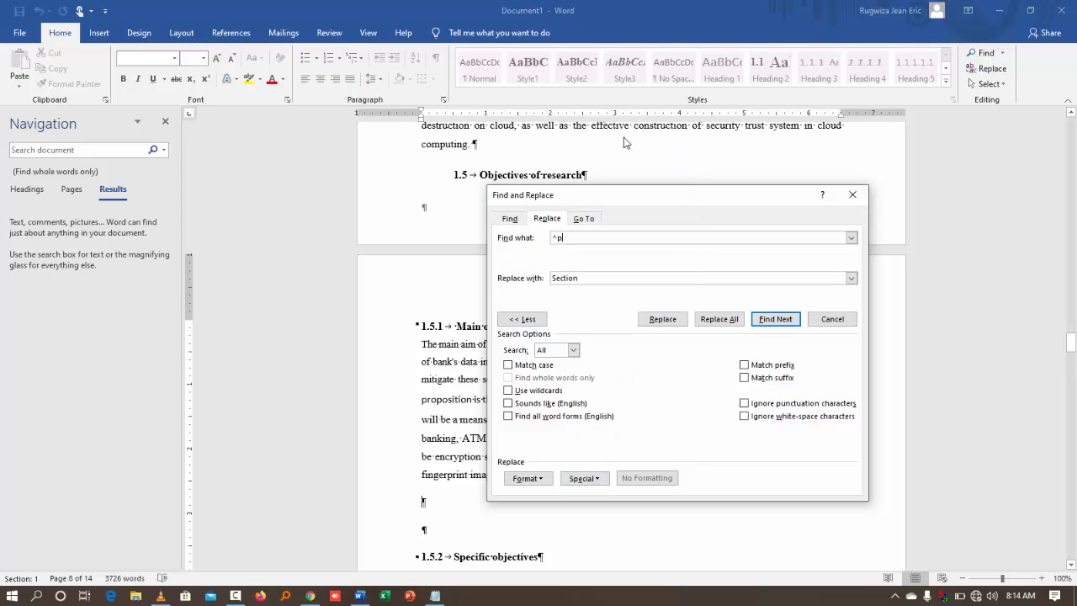
{"action": "left_click", "coordinate": [600, 480]}
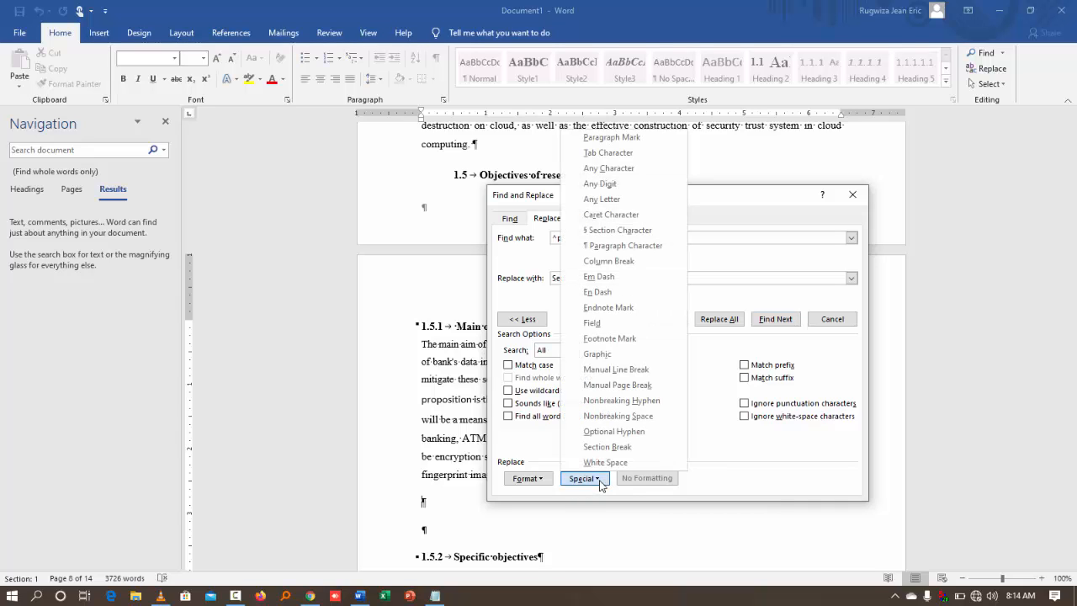
{"action": "left_click", "coordinate": [607, 141]}
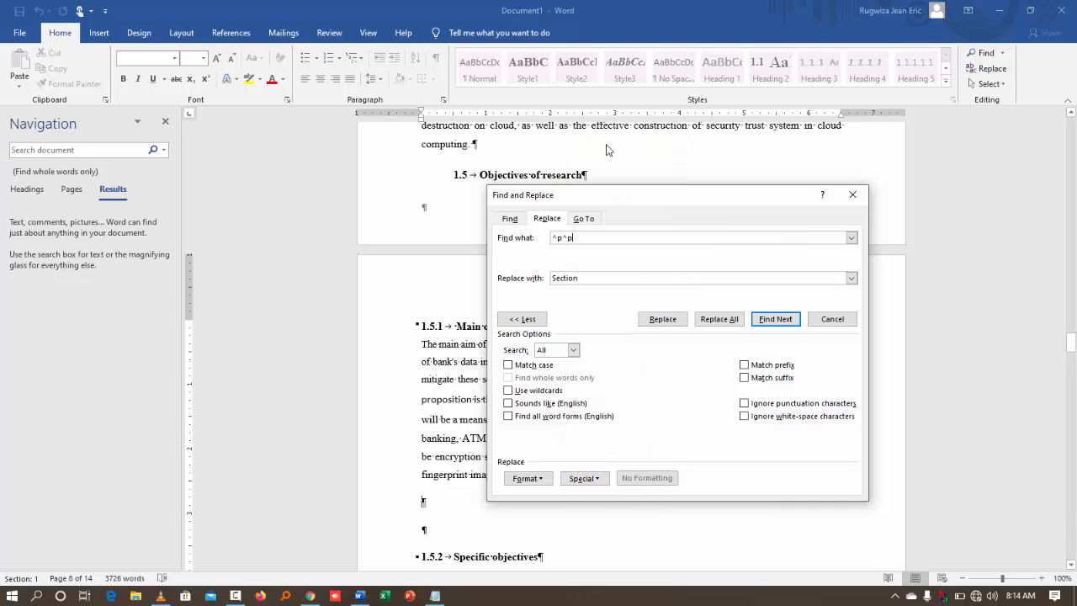
{"action": "left_click", "coordinate": [593, 281]}
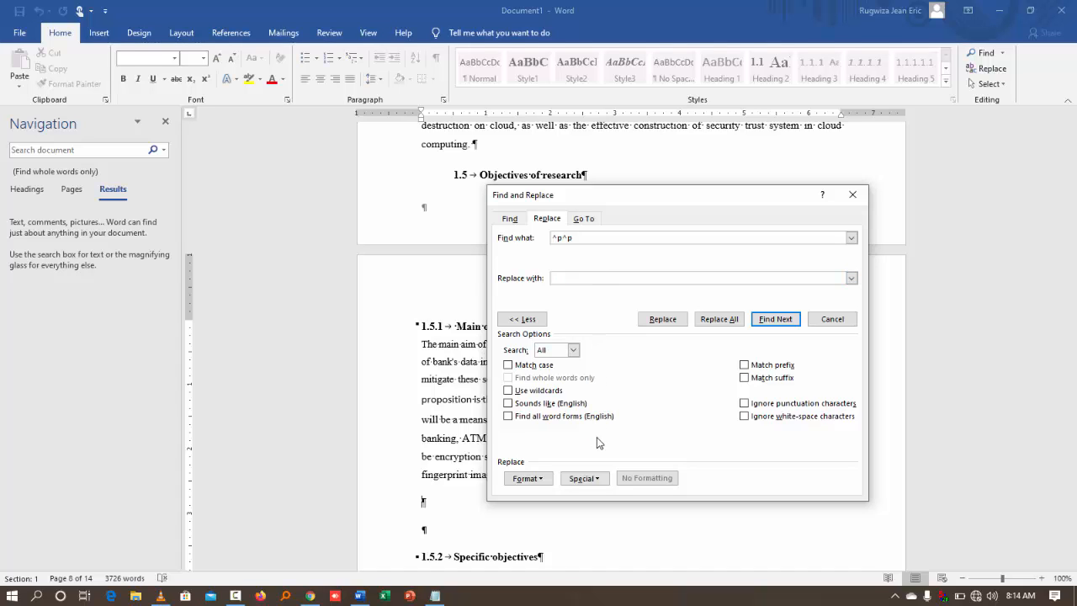
{"action": "left_click", "coordinate": [593, 478]}
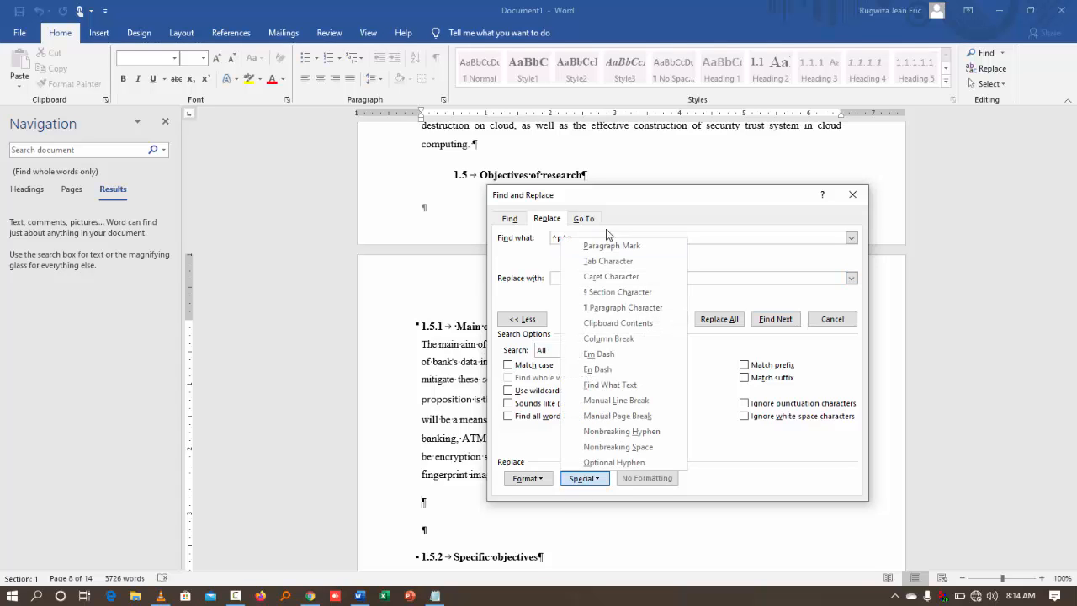
{"action": "left_click", "coordinate": [606, 246]}
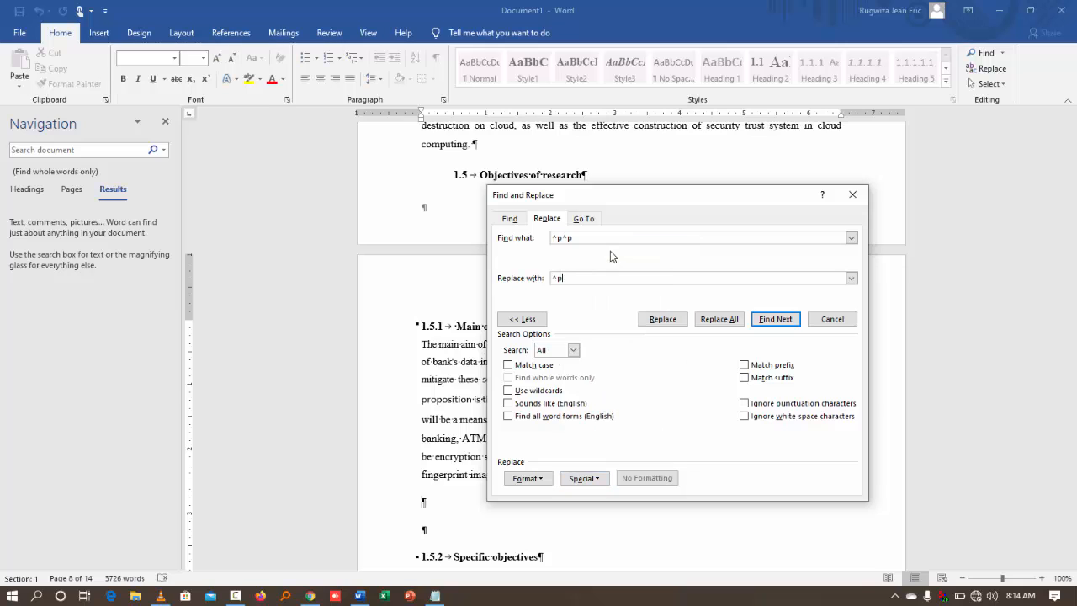
{"action": "left_click", "coordinate": [722, 319]}
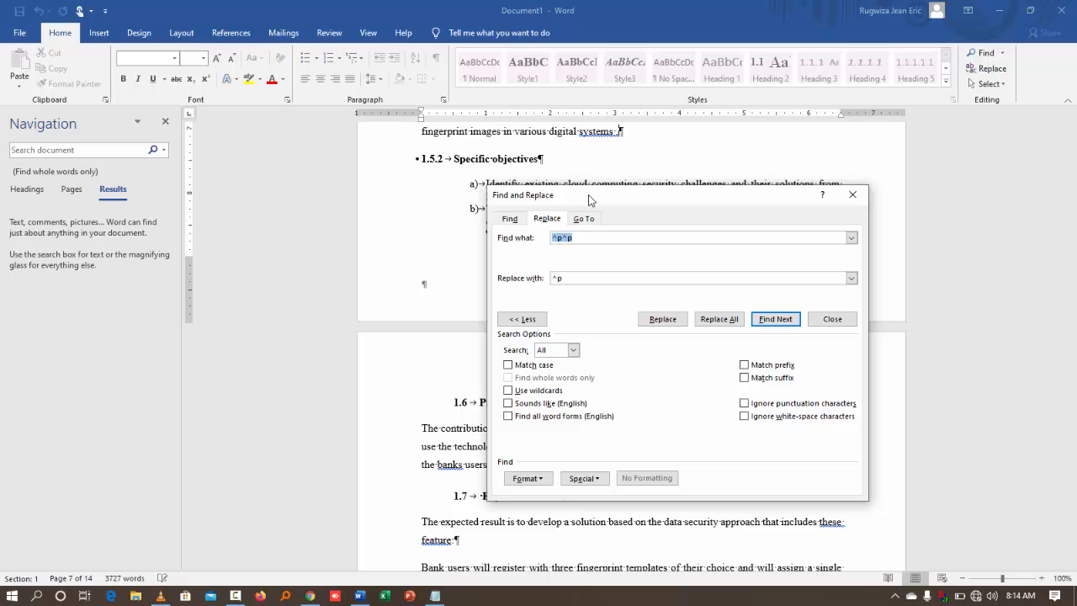
{"action": "left_click_drag", "start_coordinate": [589, 199], "coordinate": [760, 281]}
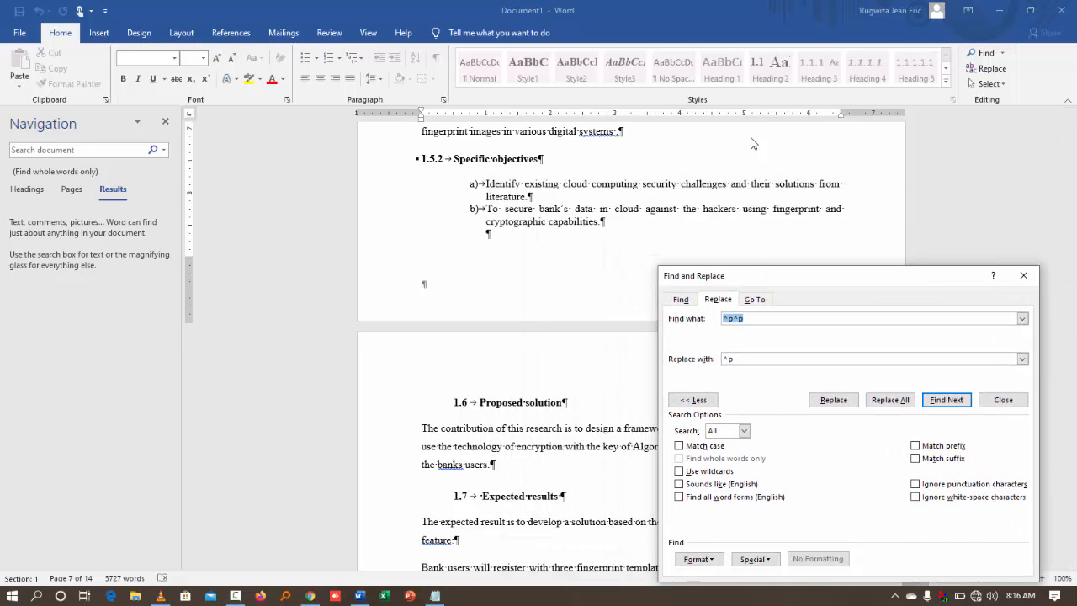
{"action": "left_click", "coordinate": [1023, 275]}
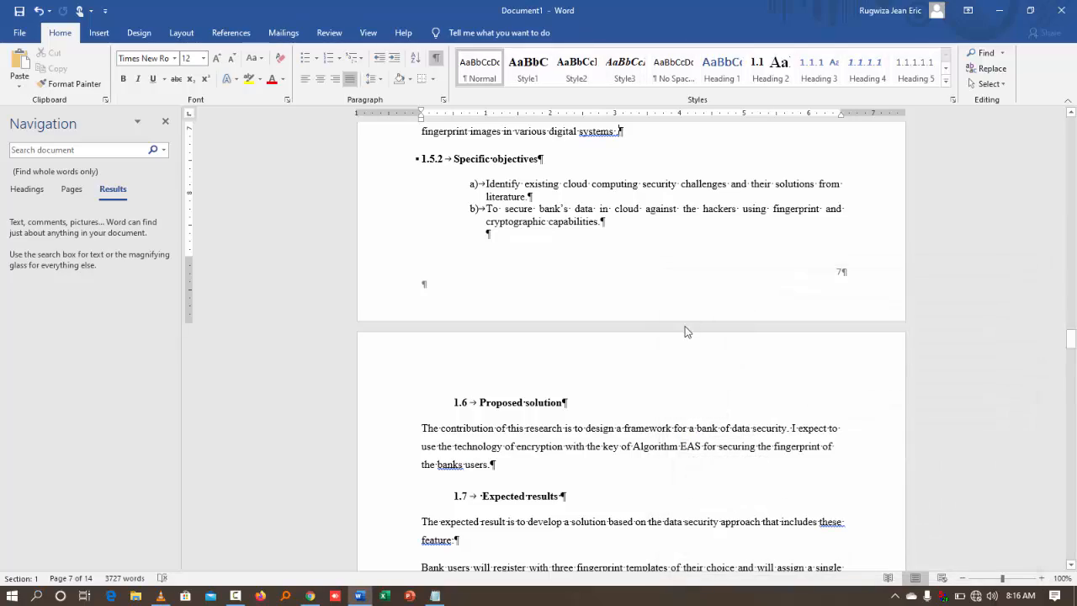
Check the pages down to the Conclusion heading for leftover empty paragraphs and hide the formatting marks
{"action": "scroll", "coordinate": [627, 413], "scroll_direction": "down", "scroll_amount": 3}
{"action": "scroll", "coordinate": [627, 417], "scroll_direction": "down", "scroll_amount": 15}
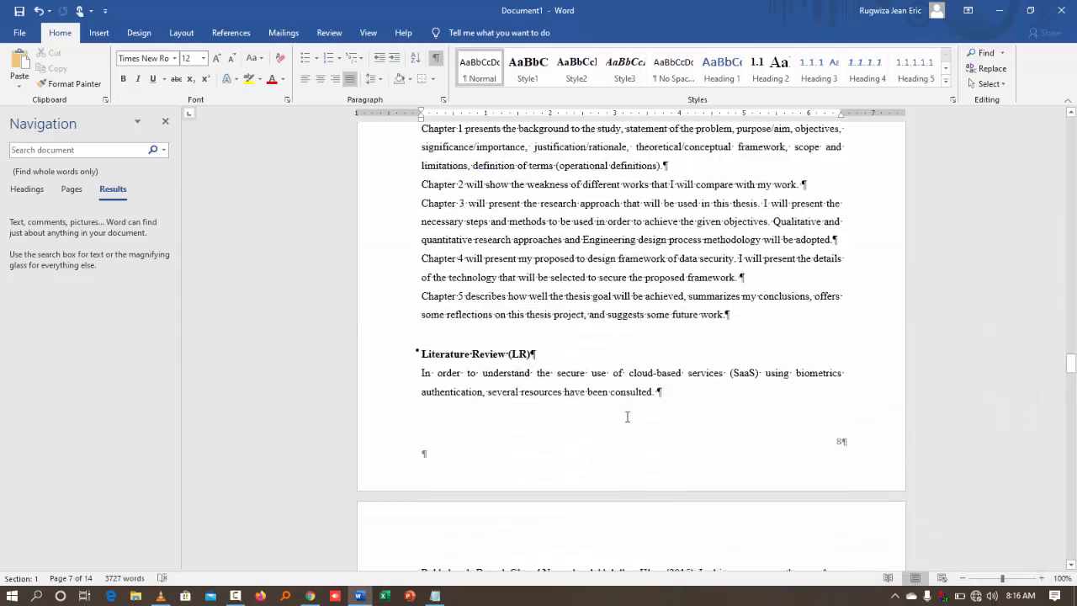
{"action": "scroll", "coordinate": [627, 416], "scroll_direction": "down", "scroll_amount": 15}
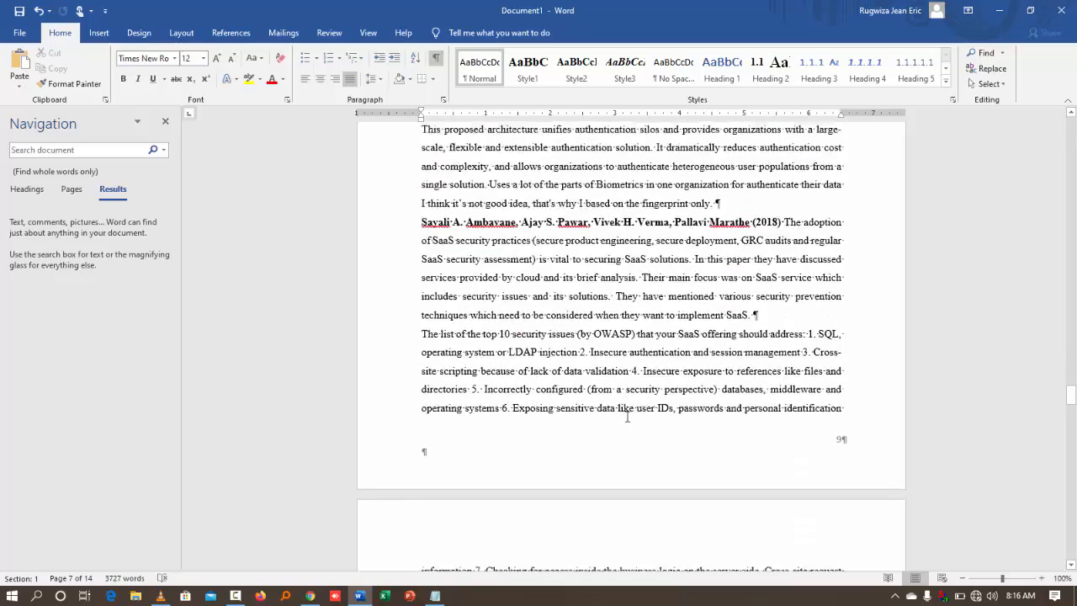
{"action": "scroll", "coordinate": [627, 416], "scroll_direction": "down", "scroll_amount": 15}
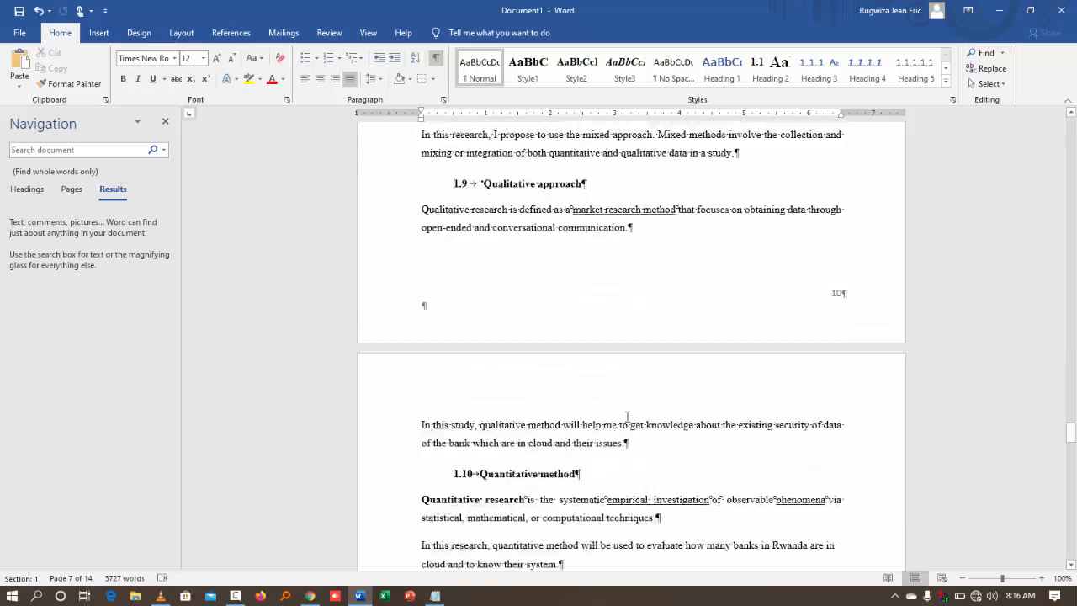
{"action": "scroll", "coordinate": [627, 417], "scroll_direction": "down", "scroll_amount": 8}
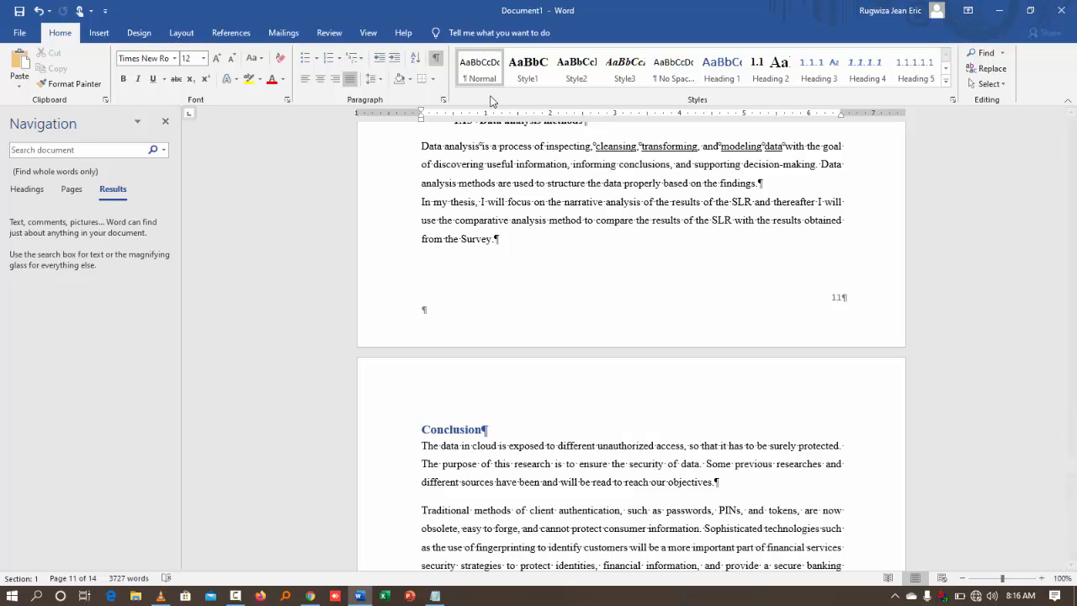
{"action": "left_click", "coordinate": [436, 57]}
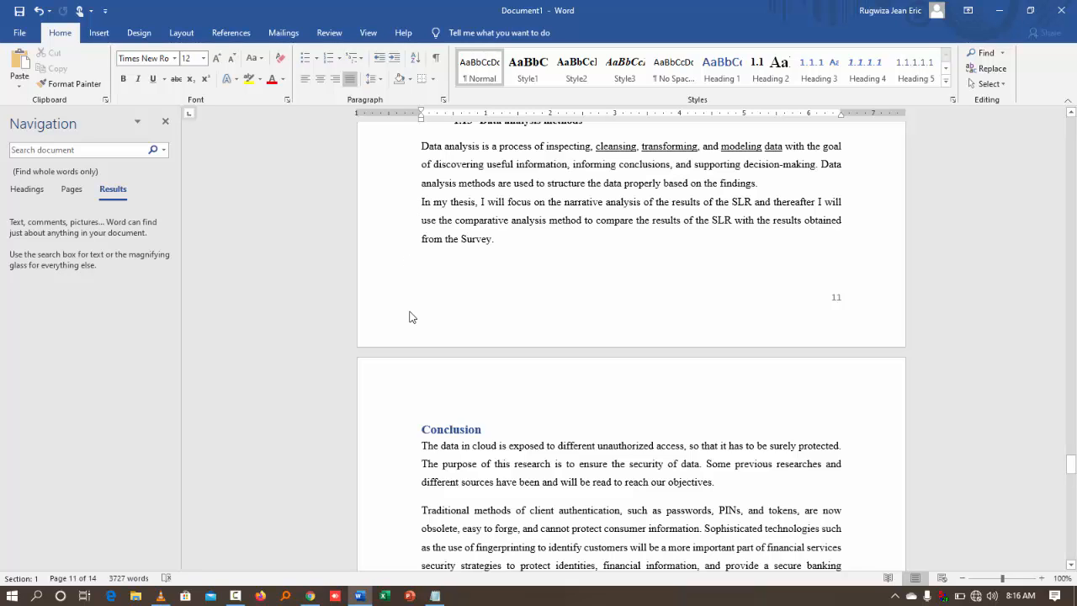
Show the formatting marks once more to review paragraph spacing up to the Literature Review section, and hide them again
{"action": "scroll", "coordinate": [410, 312], "scroll_direction": "up", "scroll_amount": 8}
{"action": "left_click", "coordinate": [434, 59]}
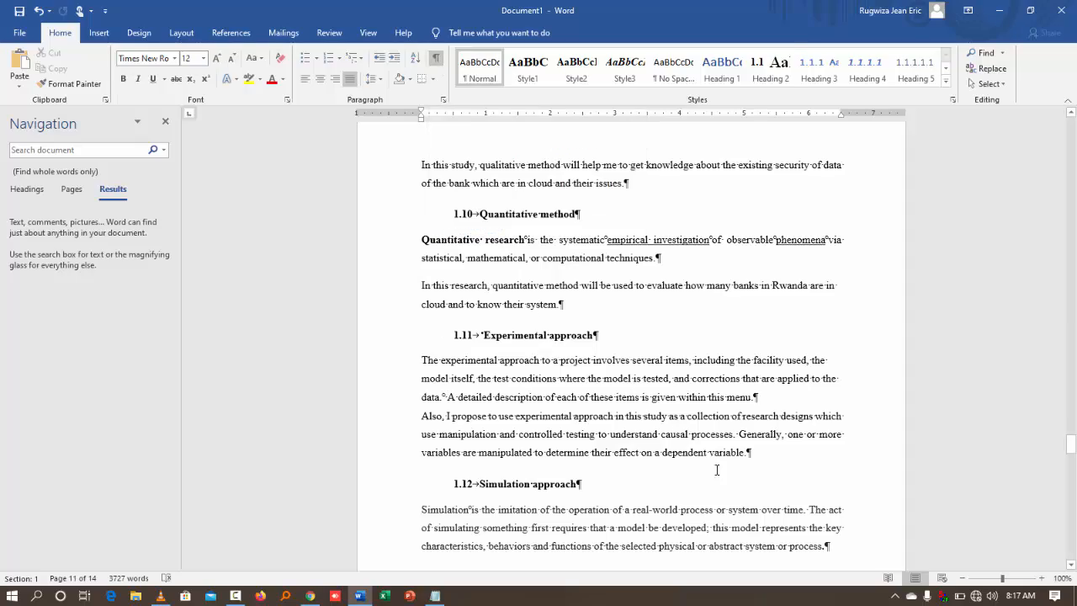
{"action": "left_click", "coordinate": [447, 485]}
{"action": "scroll", "coordinate": [447, 485], "scroll_direction": "up", "scroll_amount": 20}
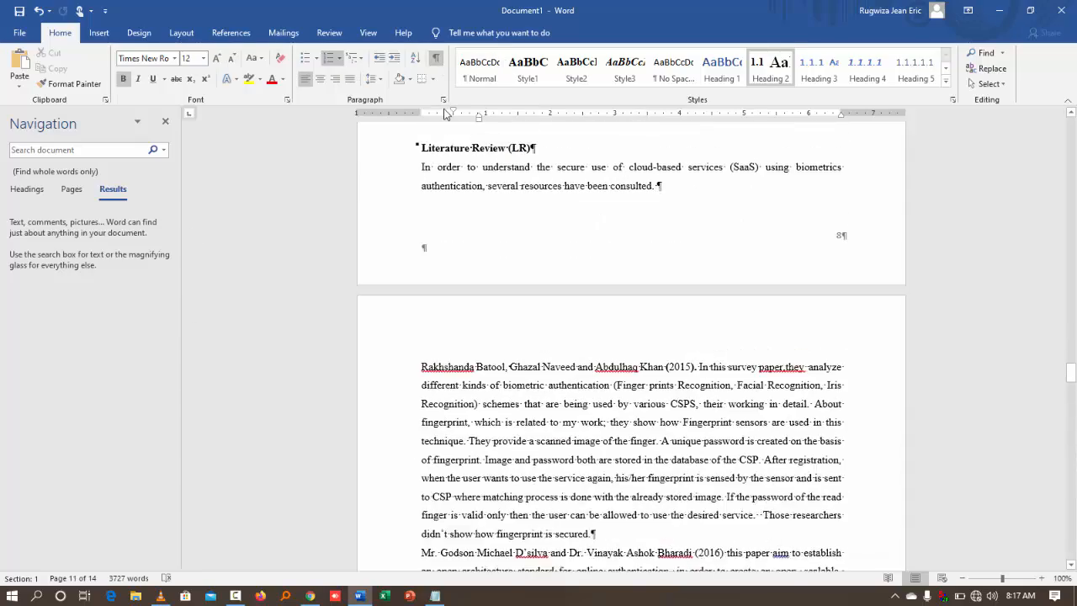
{"action": "left_click", "coordinate": [436, 57]}
Insert the auca picture from this device at the start of the text under the 1.5.1 Main objective heading
{"action": "scroll", "coordinate": [479, 400], "scroll_direction": "up", "scroll_amount": 5}
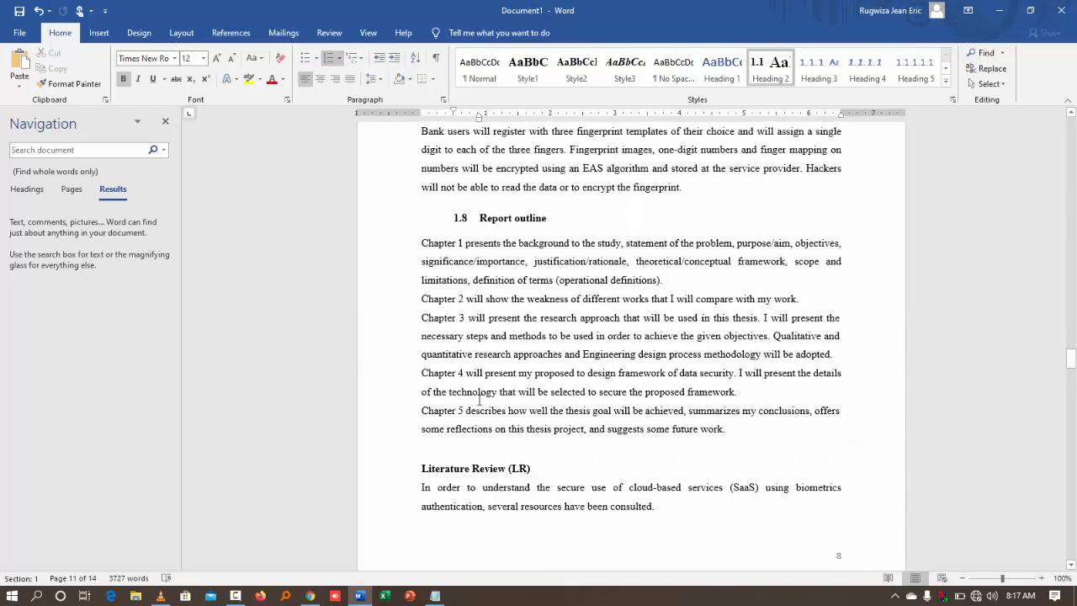
{"action": "scroll", "coordinate": [480, 400], "scroll_direction": "up", "scroll_amount": 3}
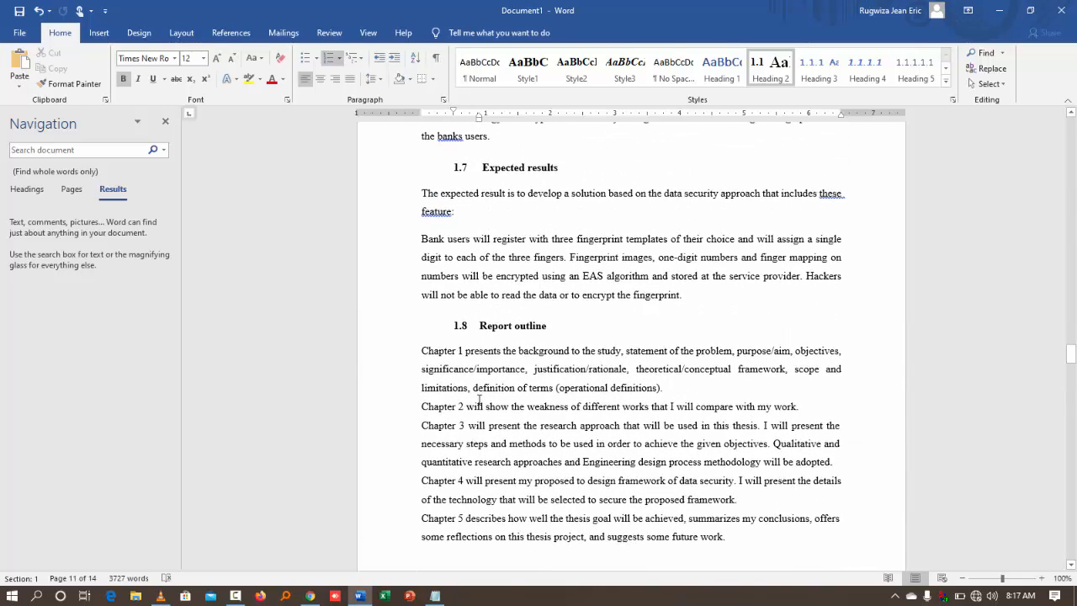
{"action": "scroll", "coordinate": [480, 400], "scroll_direction": "up", "scroll_amount": 1}
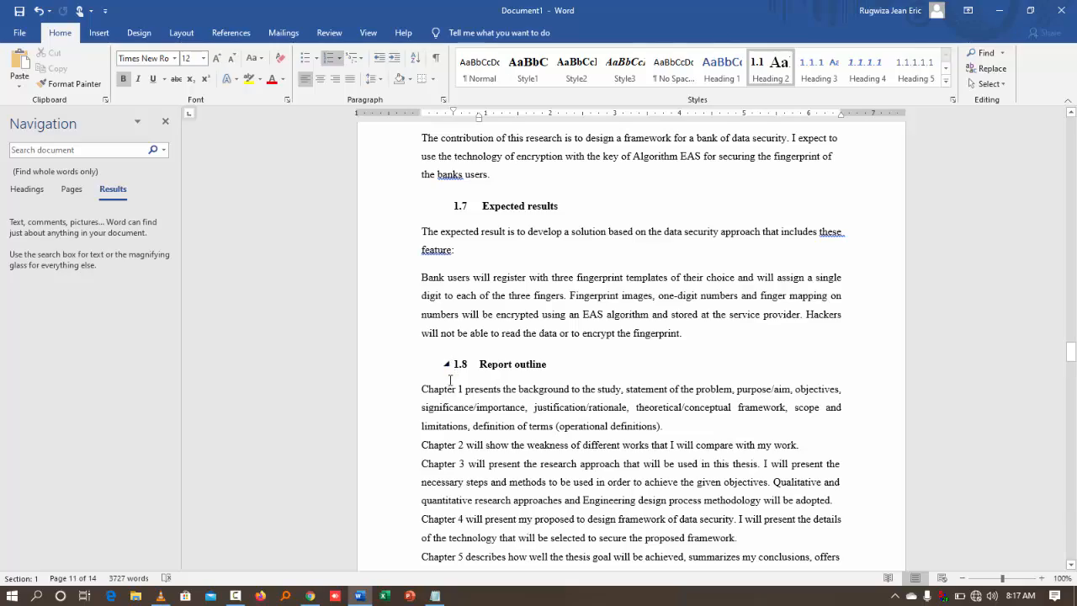
{"action": "scroll", "coordinate": [426, 389], "scroll_direction": "up", "scroll_amount": 20}
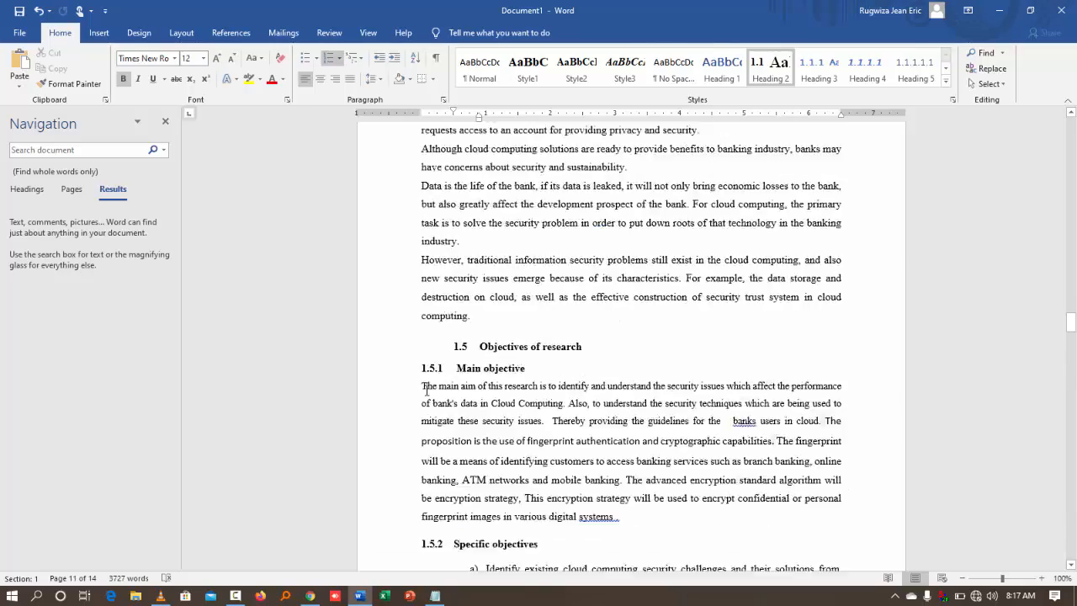
{"action": "scroll", "coordinate": [427, 391], "scroll_direction": "down", "scroll_amount": 5}
{"action": "scroll", "coordinate": [426, 390], "scroll_direction": "down", "scroll_amount": 2}
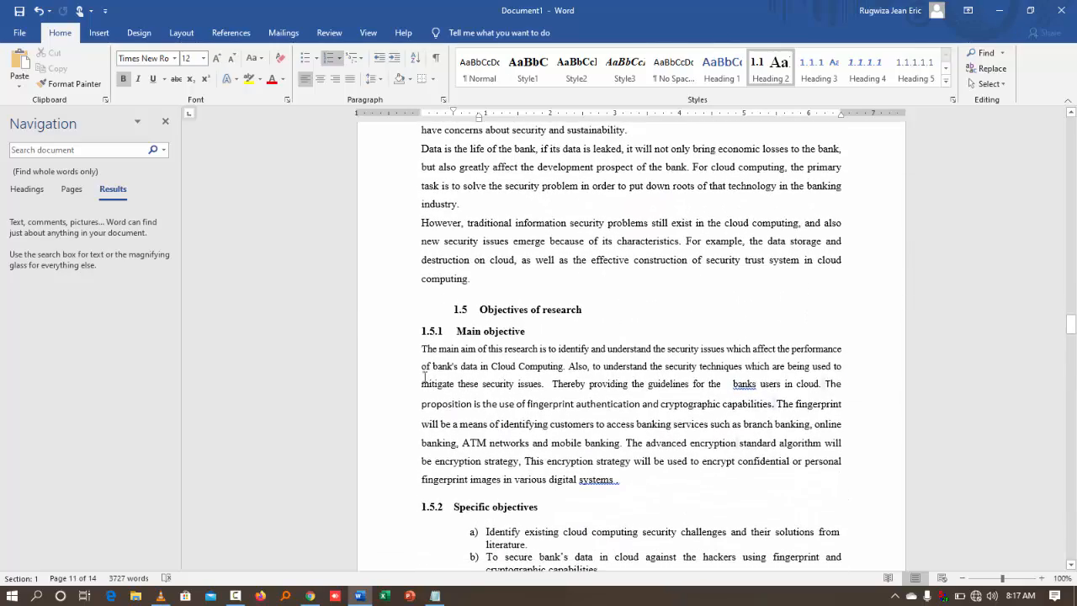
{"action": "left_click", "coordinate": [421, 353]}
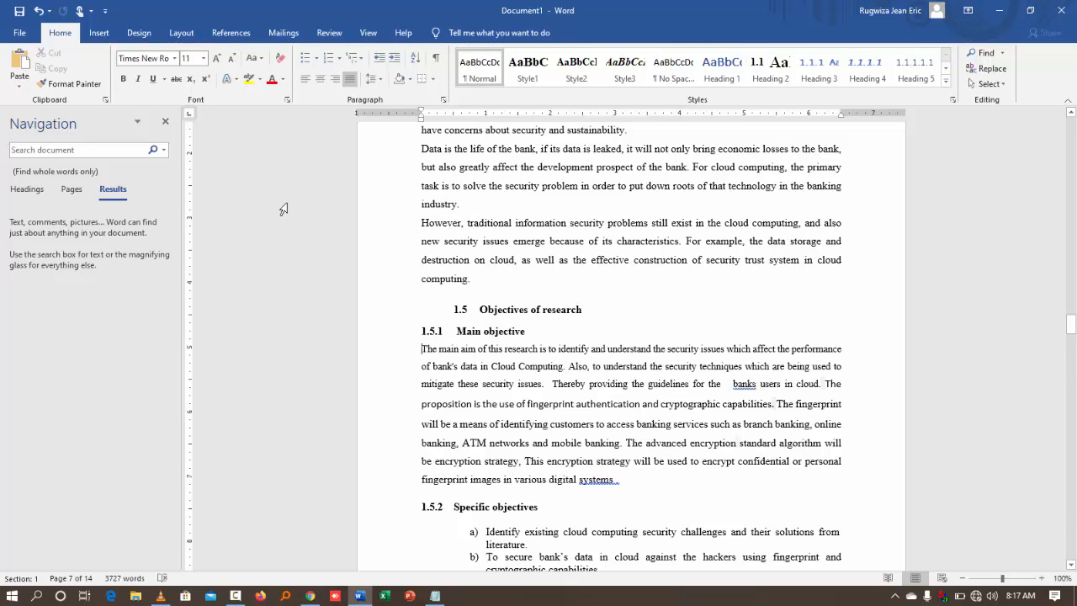
{"action": "left_click", "coordinate": [99, 32]}
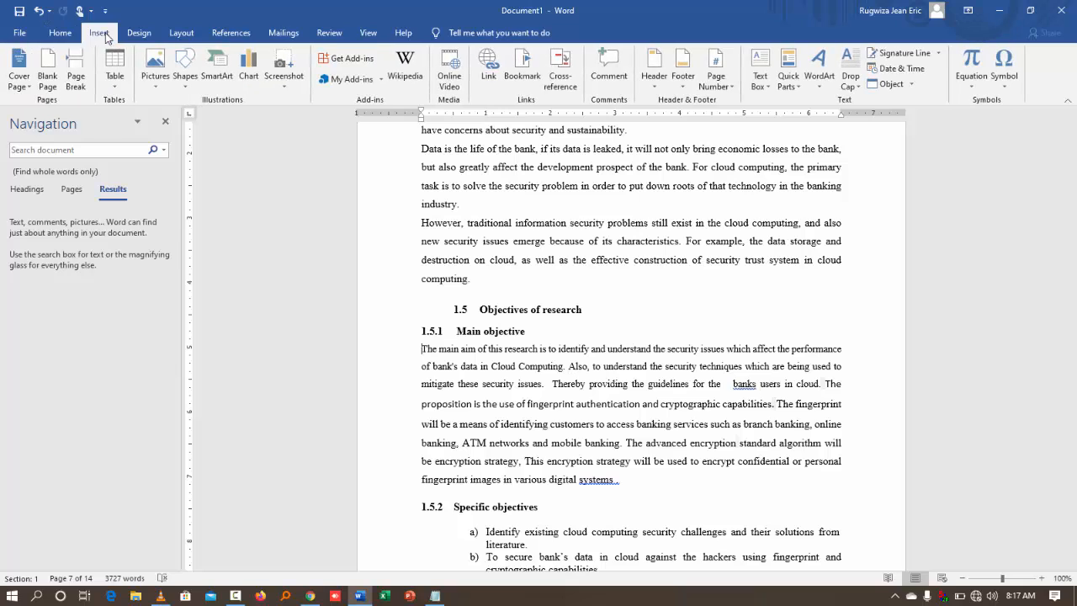
{"action": "left_click", "coordinate": [148, 79]}
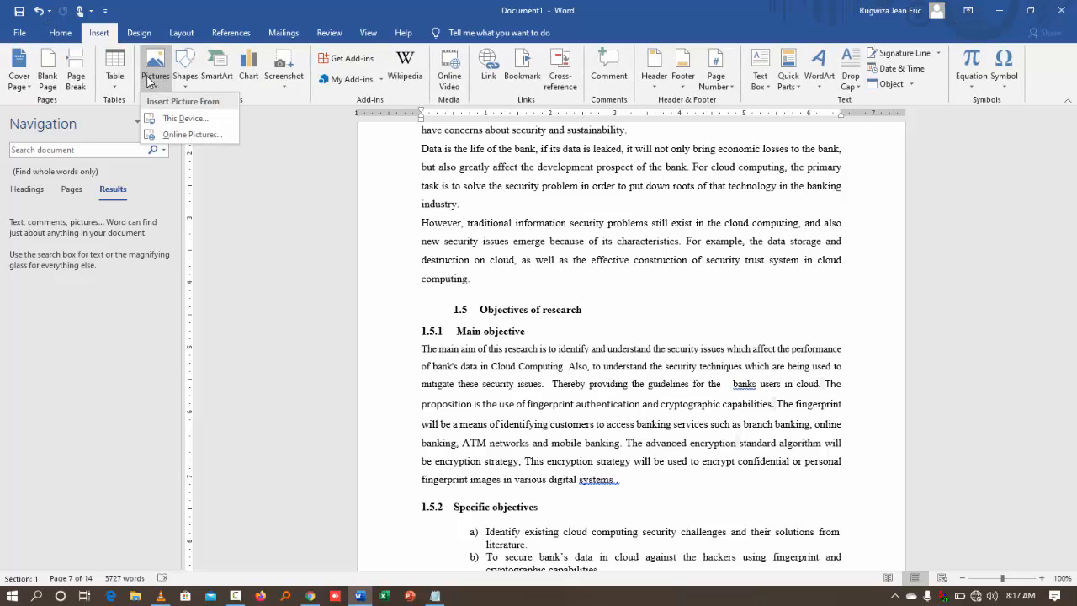
{"action": "left_click", "coordinate": [177, 125]}
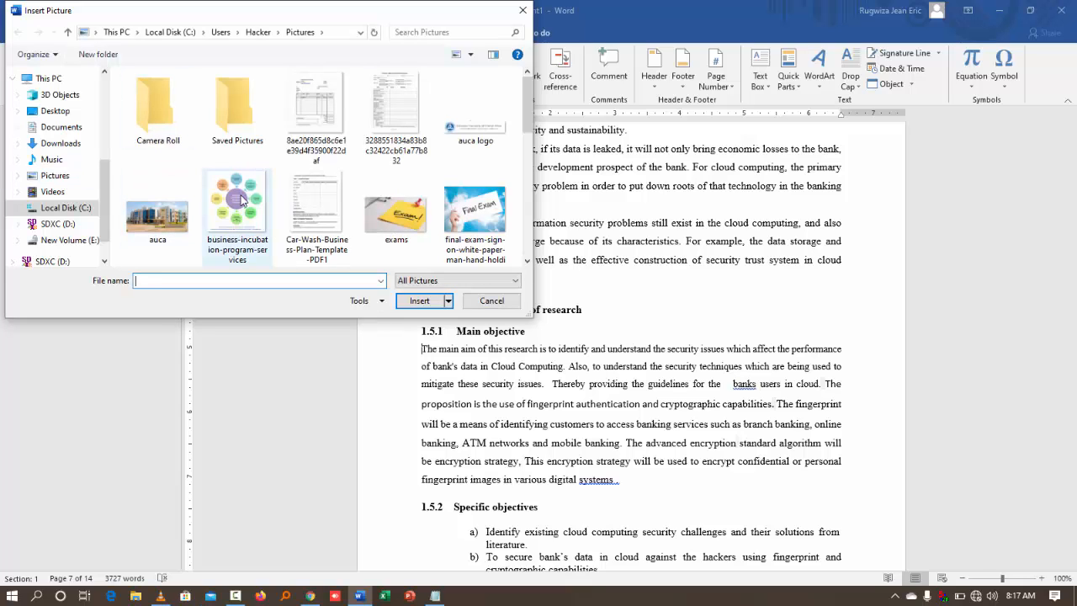
{"action": "double_click", "coordinate": [160, 211]}
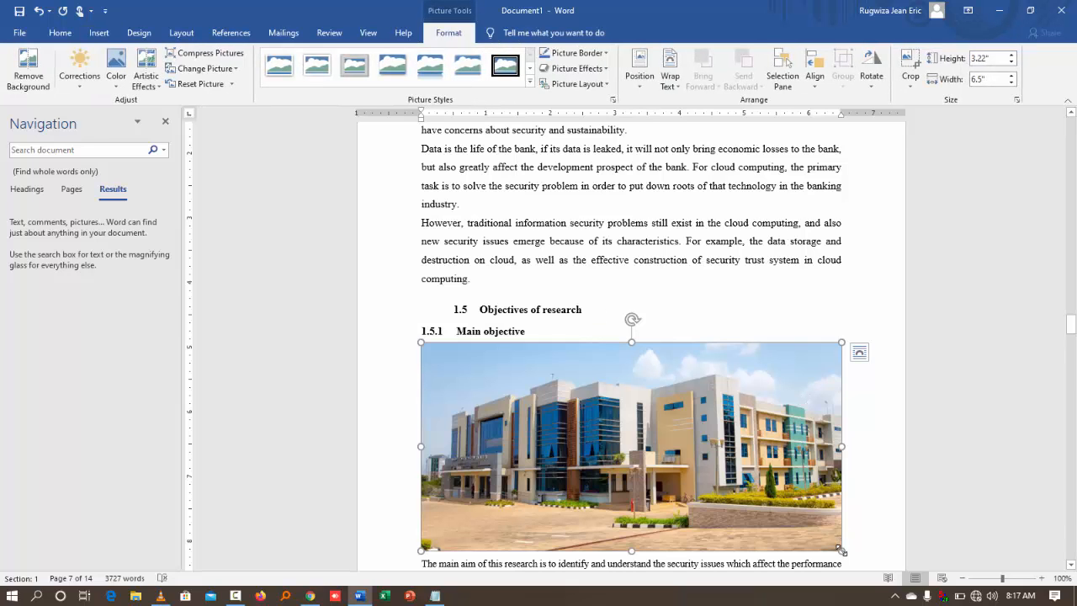
Shrink the building picture to about 1.59 inches high by 3.22 inches wide and apply the rounded-corner picture style with a reflection
{"action": "left_click_drag", "start_coordinate": [841, 551], "coordinate": [611, 443]}
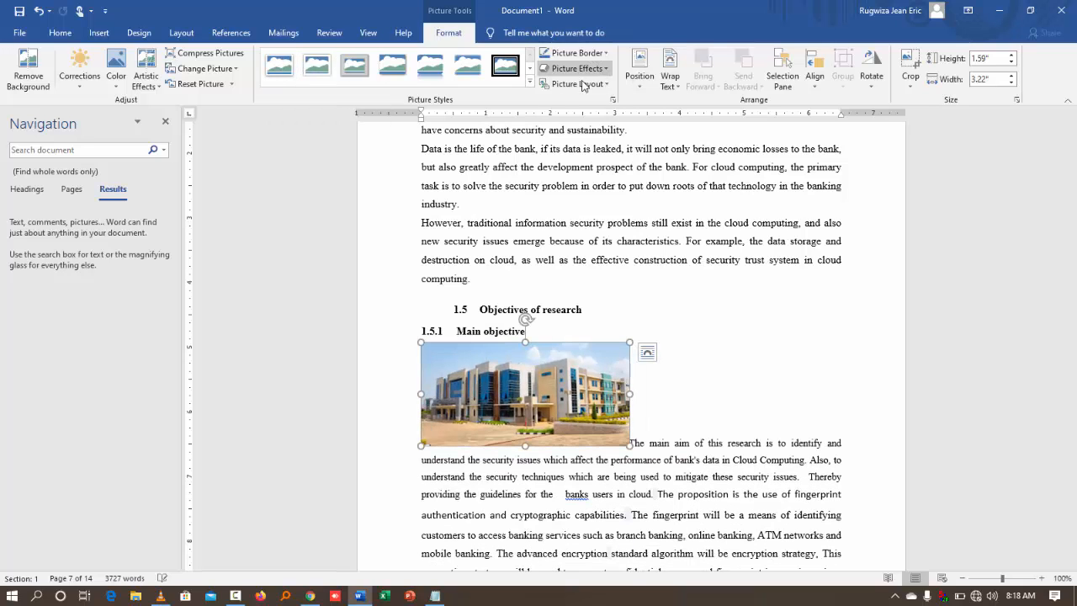
{"action": "left_click", "coordinate": [529, 82]}
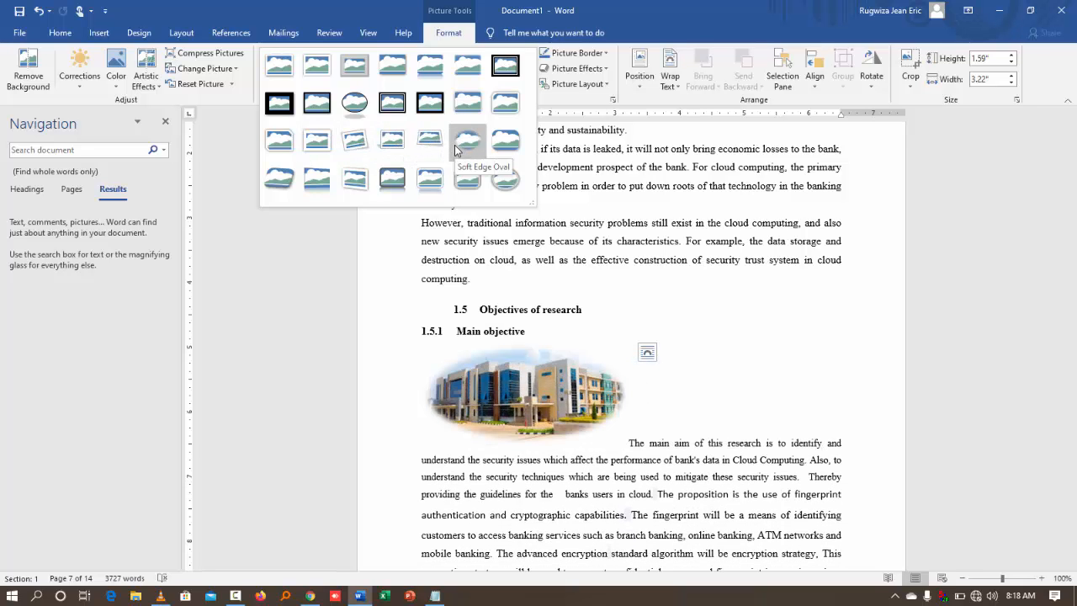
{"action": "left_click", "coordinate": [446, 64]}
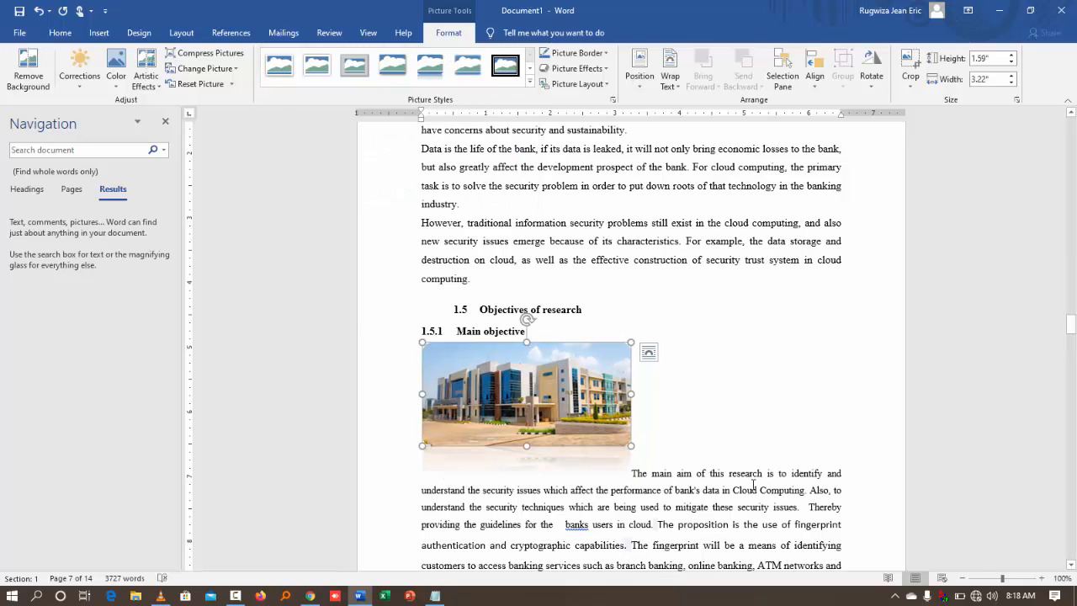
{"action": "left_click", "coordinate": [721, 505]}
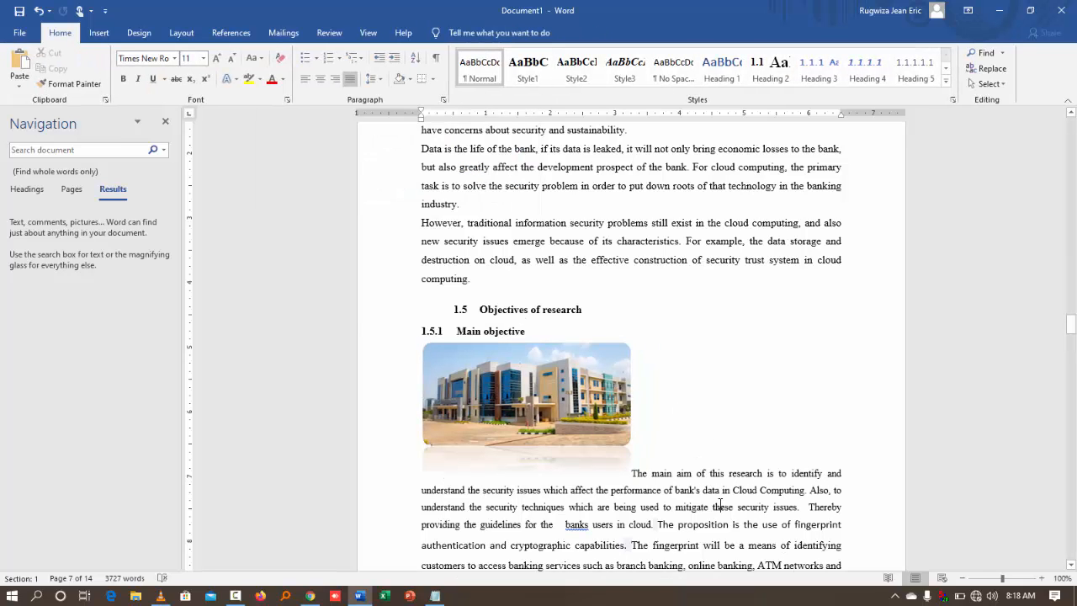
Crop a narrow strip off the left side of the building picture, making it about 3.08 inches wide
{"action": "left_click", "coordinate": [579, 437]}
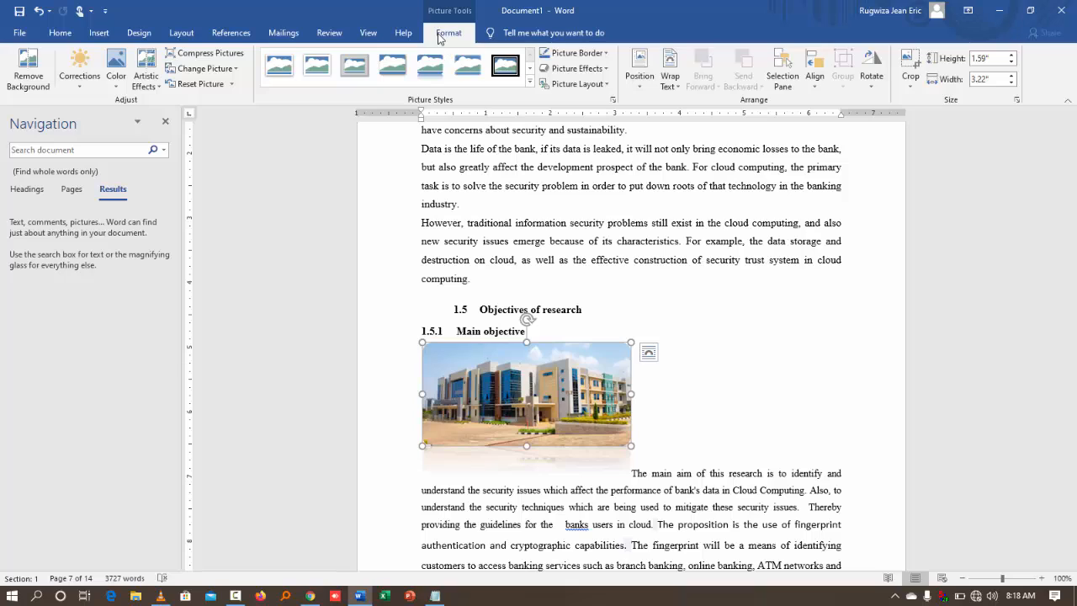
{"action": "left_click", "coordinate": [910, 90]}
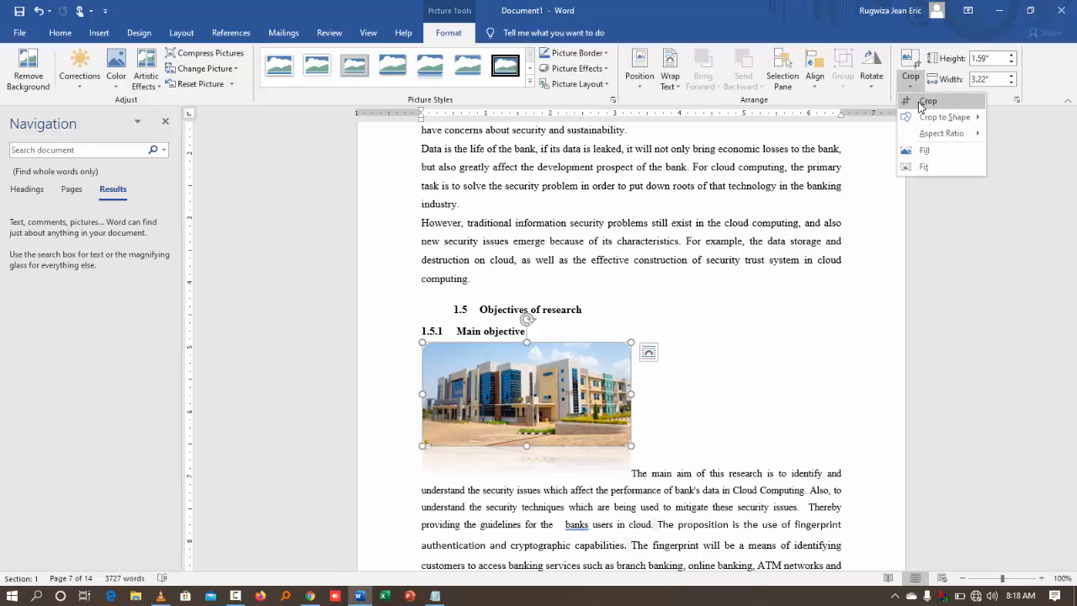
{"action": "left_click", "coordinate": [922, 102]}
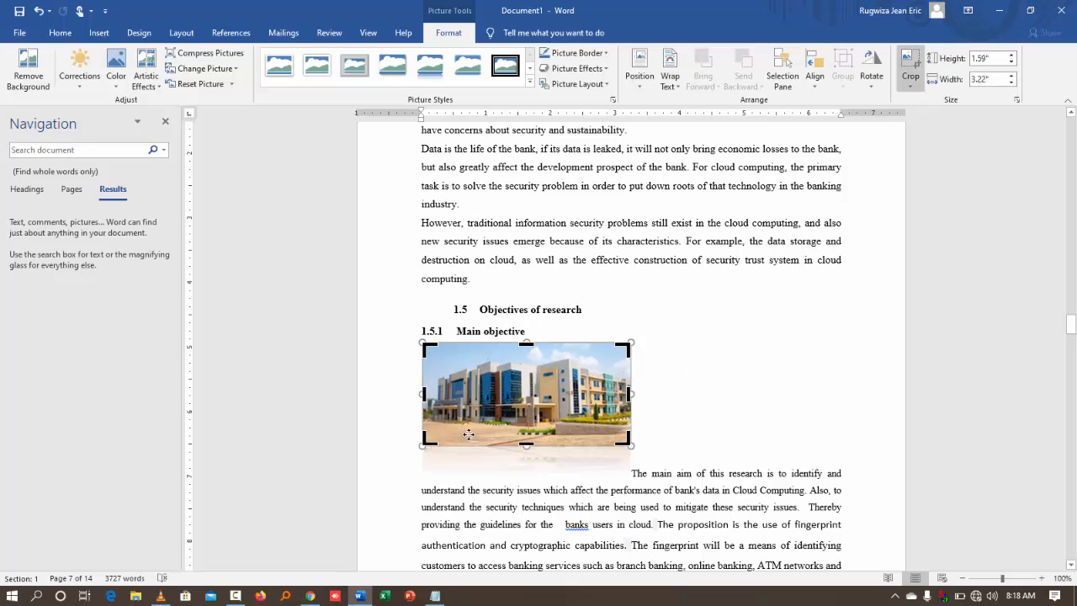
{"action": "left_click_drag", "start_coordinate": [424, 393], "coordinate": [431, 393]}
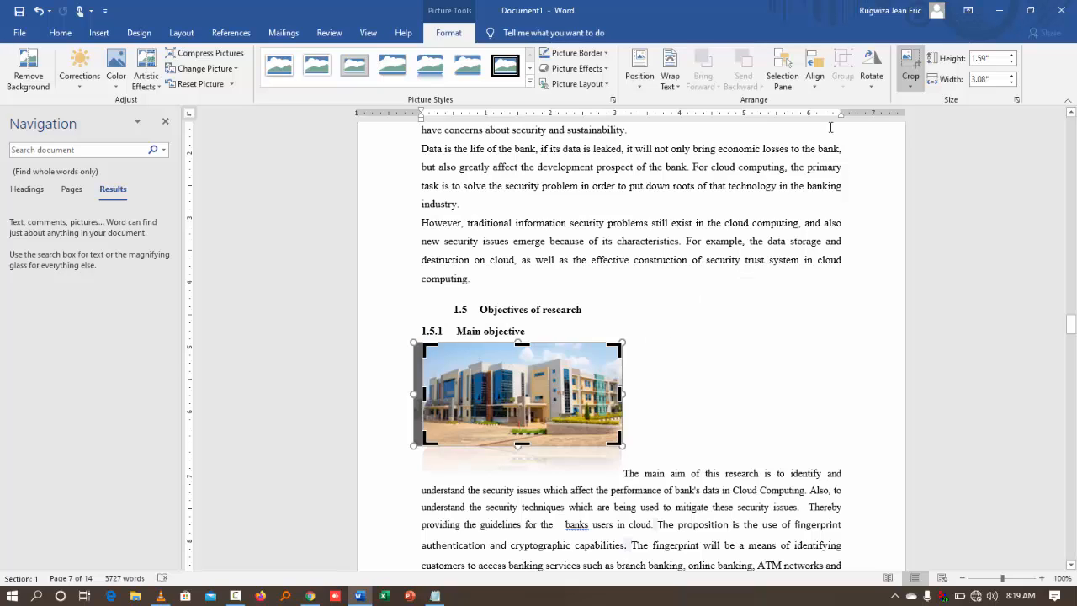
{"action": "left_click", "coordinate": [911, 63]}
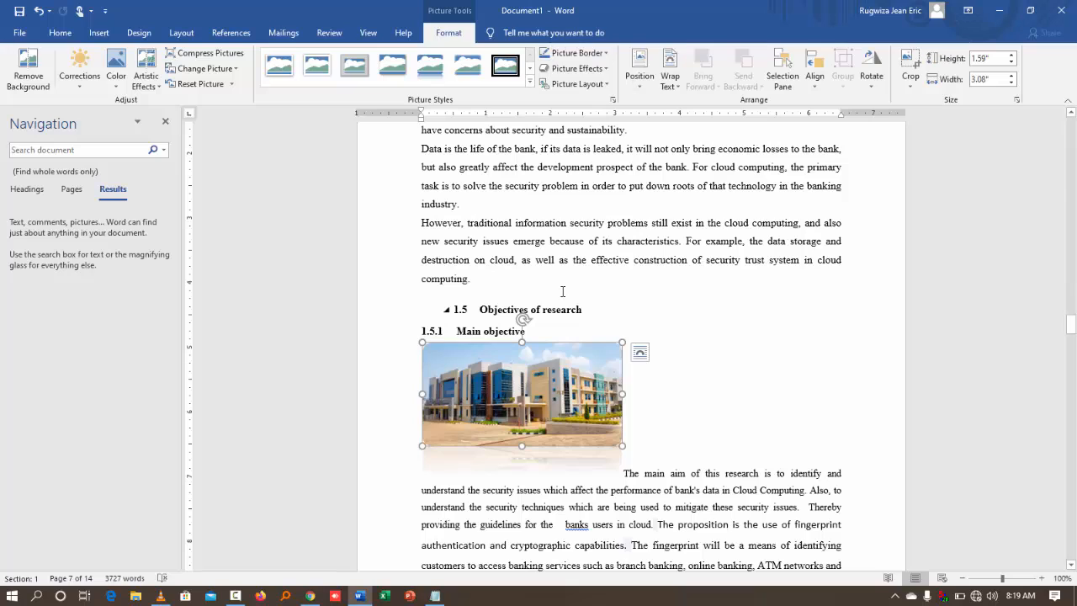
Examine the picture border options and preview the preset, shadow, reflection, glow, soft edge and bevel effects on the building picture
{"action": "left_click", "coordinate": [602, 56]}
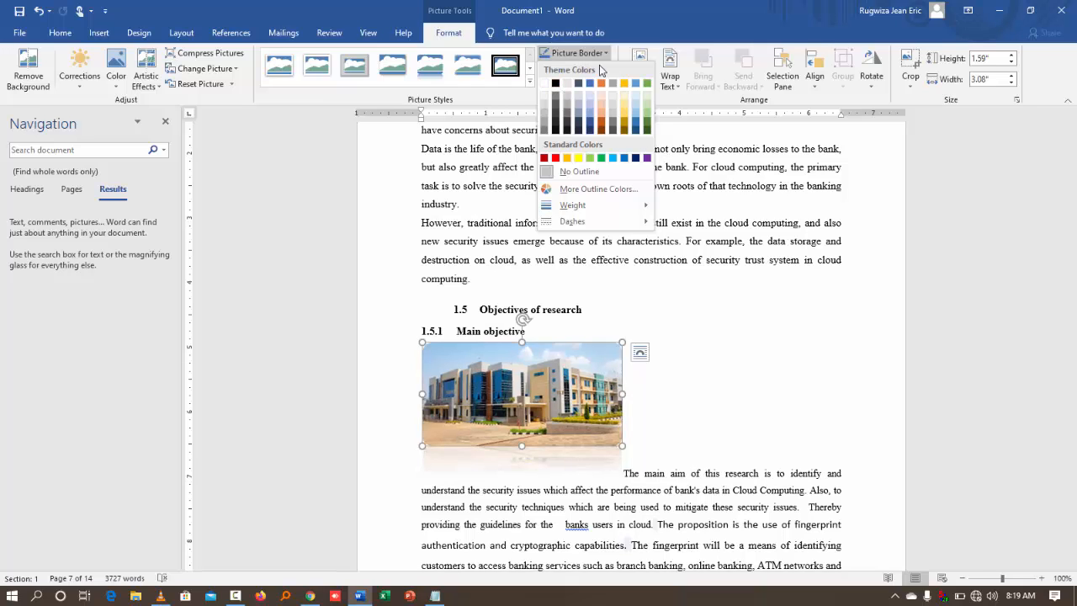
{"action": "left_click", "coordinate": [609, 55]}
{"action": "left_click", "coordinate": [589, 68]}
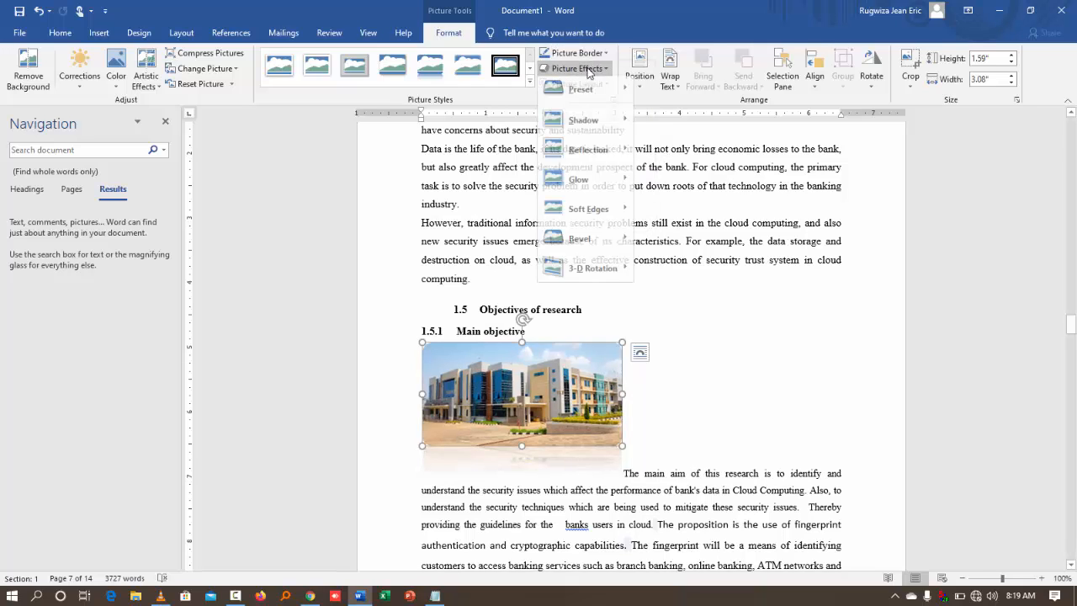
{"action": "mouse_move", "coordinate": [581, 91]}
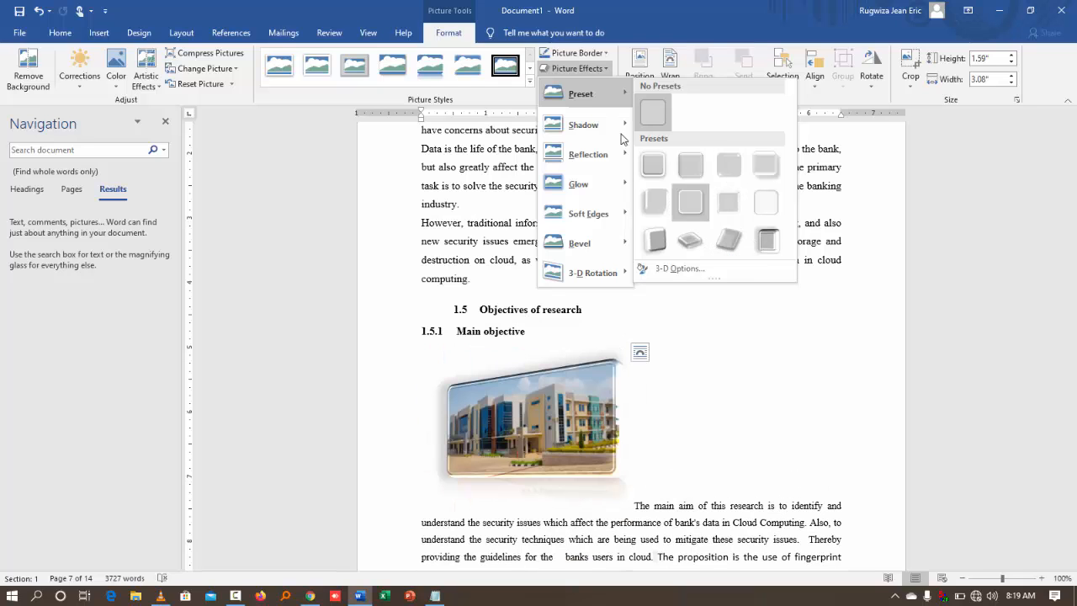
{"action": "mouse_move", "coordinate": [599, 128]}
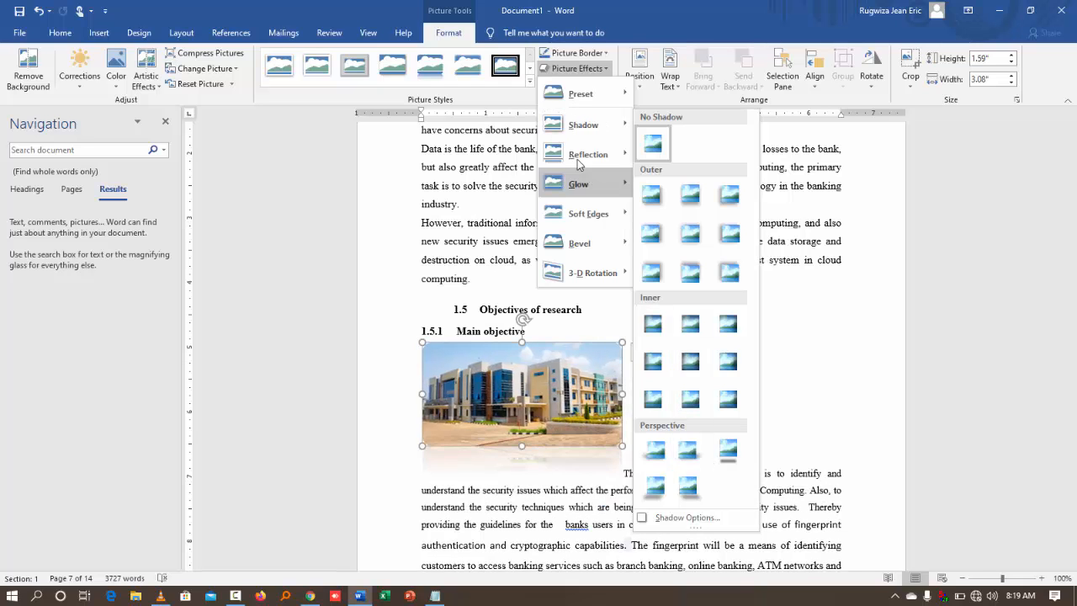
{"action": "mouse_move", "coordinate": [580, 158]}
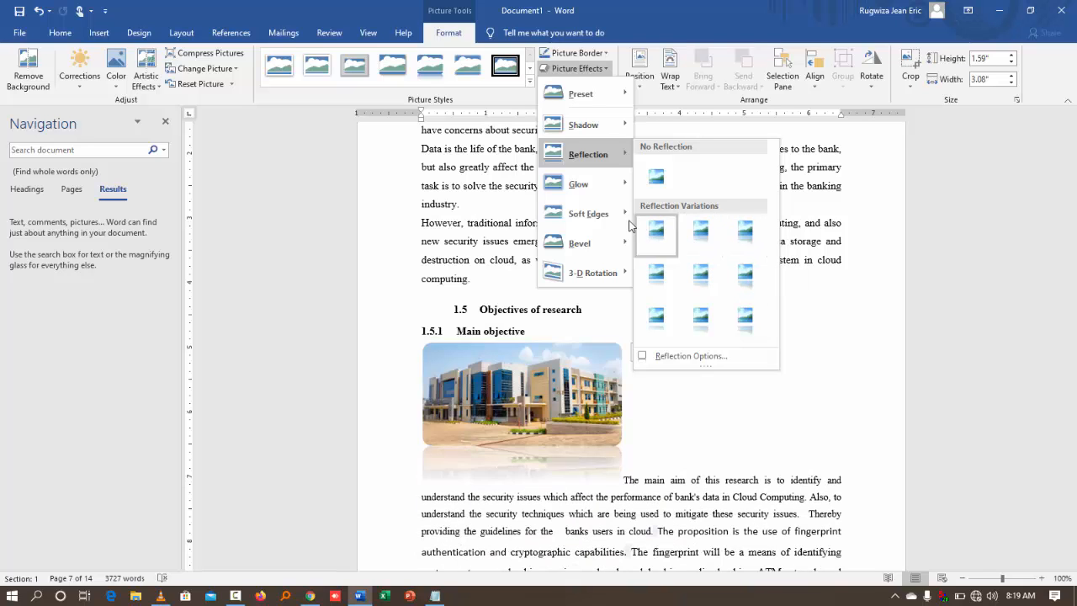
{"action": "mouse_move", "coordinate": [609, 186]}
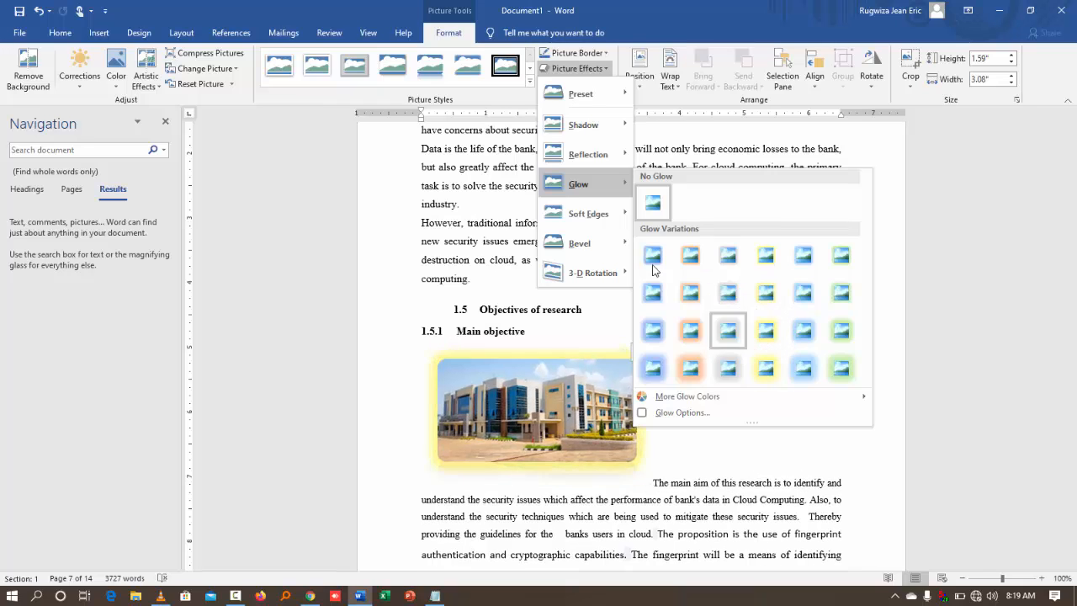
{"action": "mouse_move", "coordinate": [601, 218]}
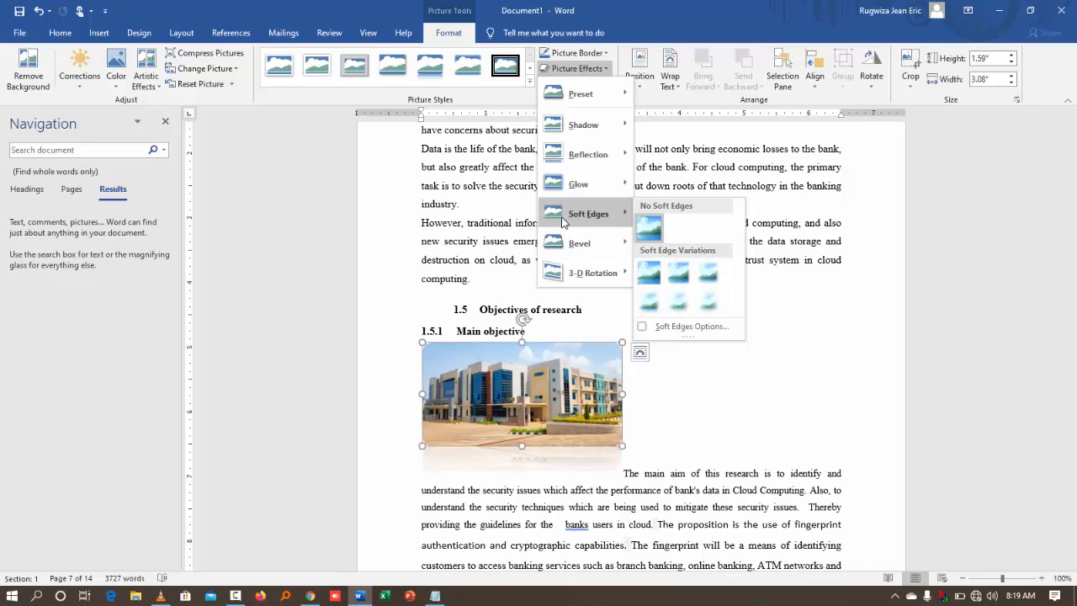
{"action": "mouse_move", "coordinate": [574, 243]}
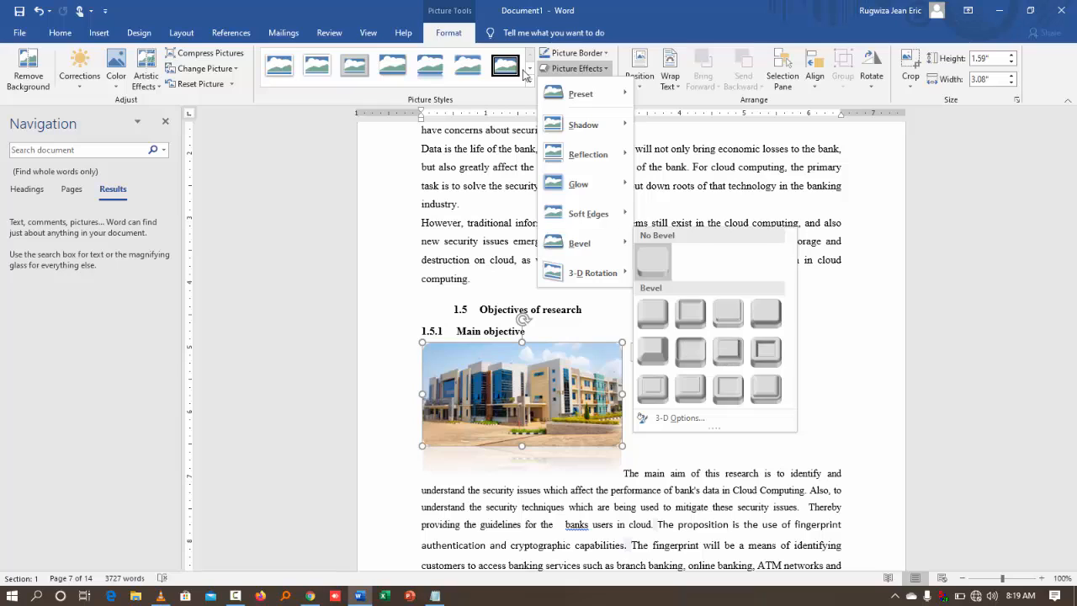
{"action": "left_click", "coordinate": [512, 373]}
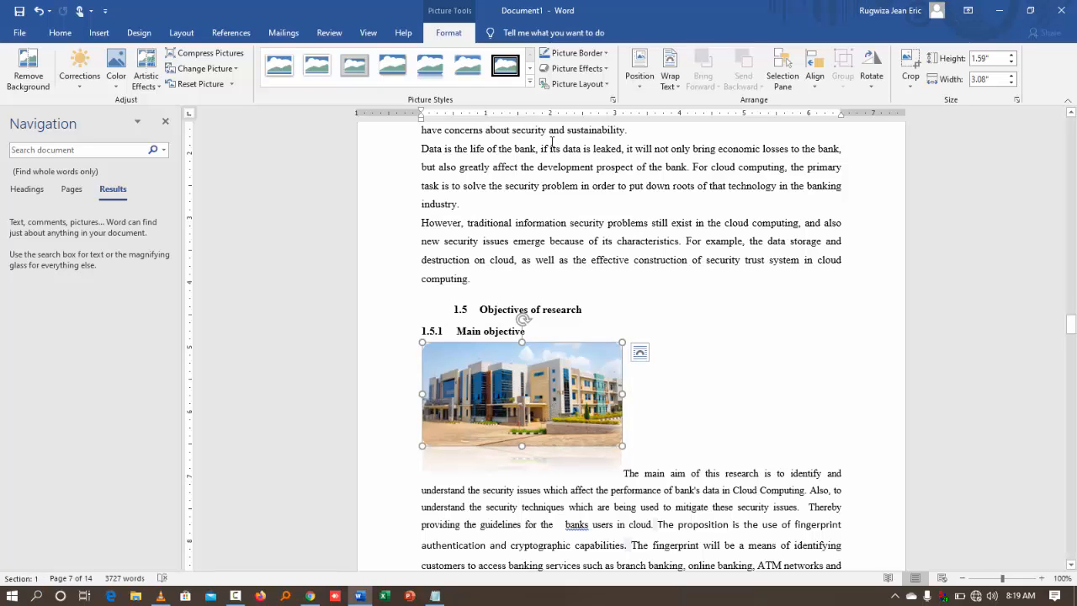
Apply Tight text wrapping to the building picture and move it slightly down beside the Main objective text
{"action": "left_click", "coordinate": [640, 69]}
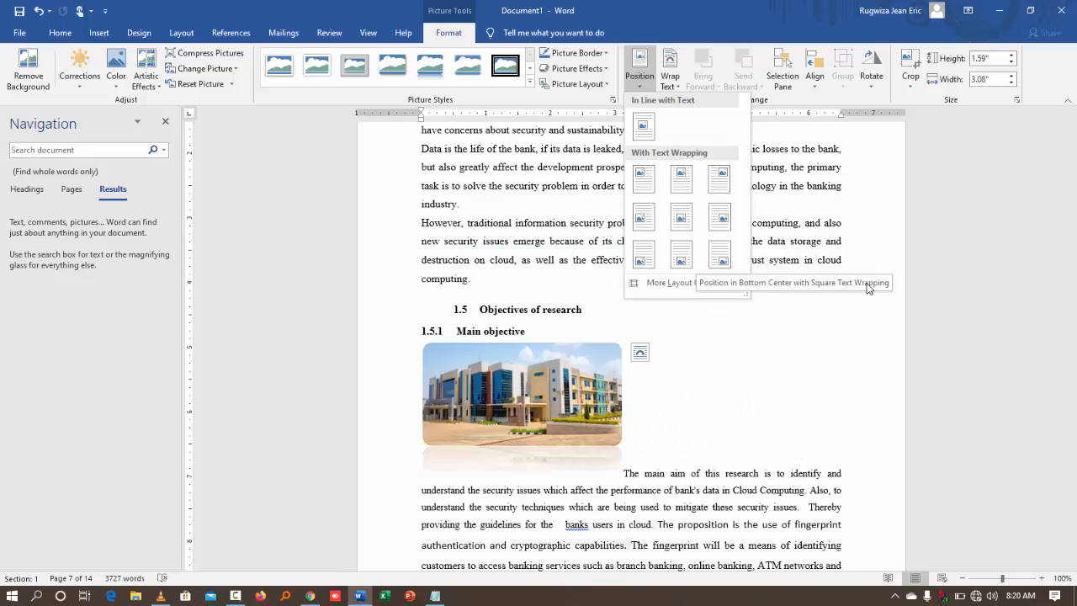
{"action": "left_click", "coordinate": [679, 82]}
{"action": "left_click", "coordinate": [678, 82]}
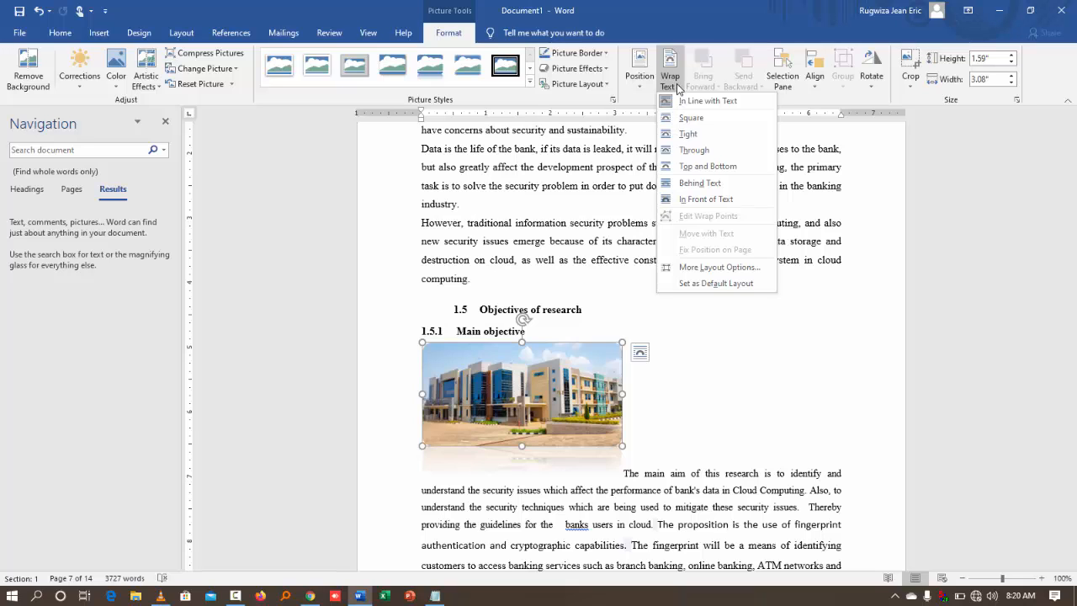
{"action": "left_click", "coordinate": [694, 134]}
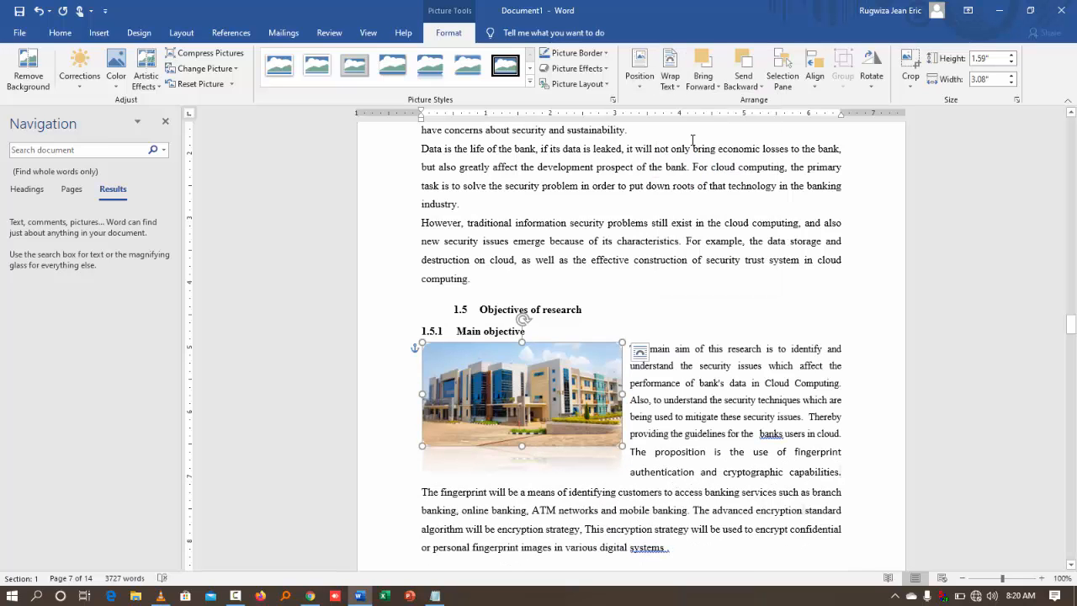
{"action": "mouse_move", "coordinate": [529, 390]}
{"action": "left_mouse_down"}
{"action": "mouse_move", "coordinate": [578, 395]}
{"action": "mouse_move", "coordinate": [601, 481]}
{"action": "mouse_move", "coordinate": [583, 371]}
{"action": "mouse_move", "coordinate": [628, 357]}
{"action": "mouse_move", "coordinate": [633, 564]}
{"action": "mouse_move", "coordinate": [678, 448]}
{"action": "mouse_move", "coordinate": [695, 463]}
{"action": "mouse_move", "coordinate": [720, 461]}
{"action": "mouse_move", "coordinate": [671, 476]}
{"action": "mouse_move", "coordinate": [520, 399]}
{"action": "left_mouse_up"}
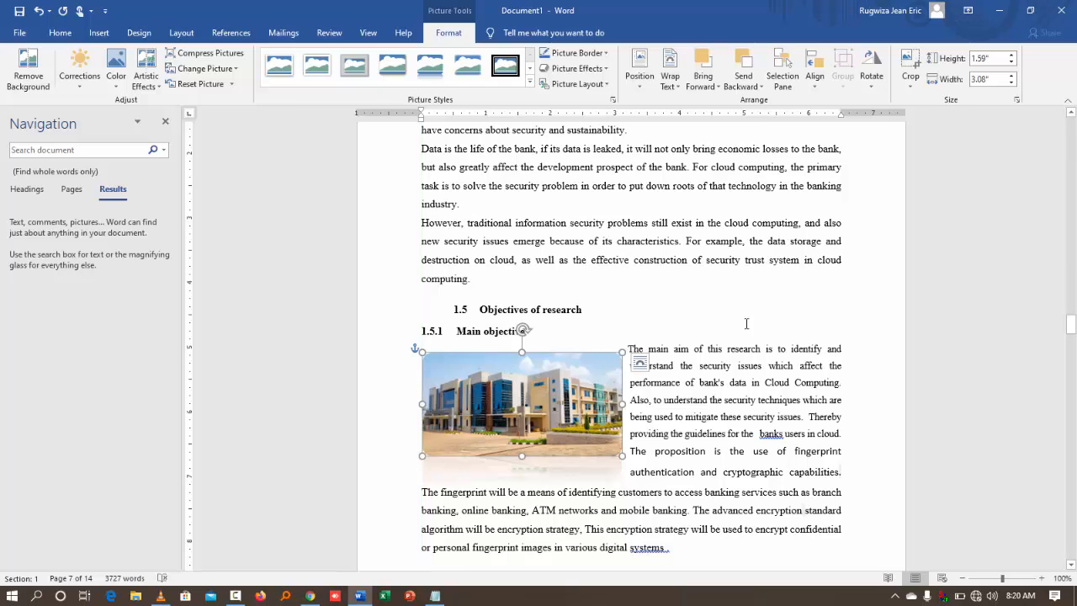
{"action": "left_click", "coordinate": [745, 407]}
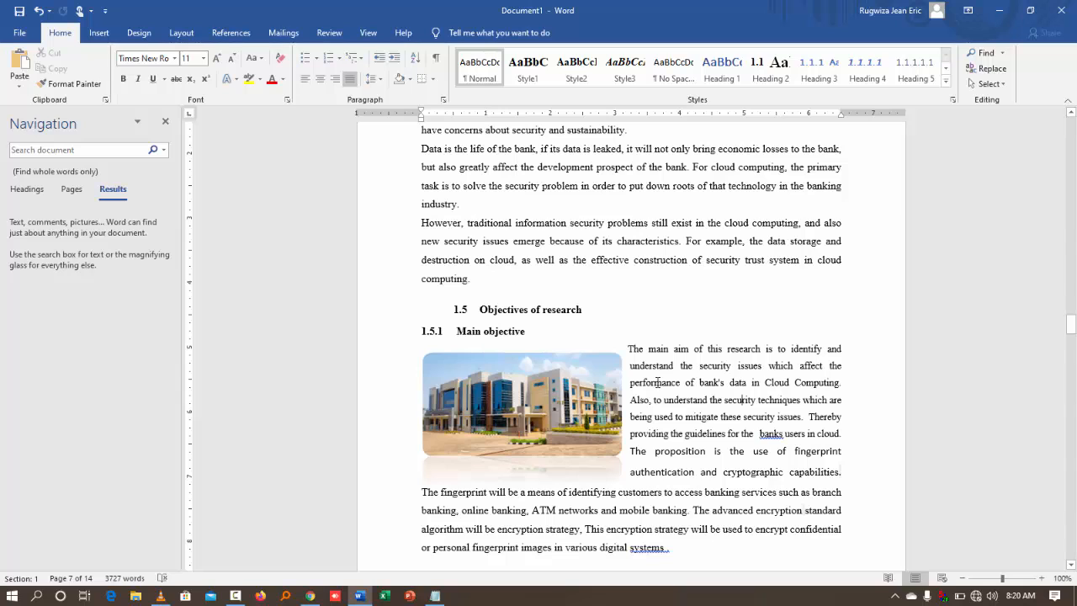
Insert the yellow Exam note picture from this device at the end of the last paragraph under 1.7 Expected results
{"action": "scroll", "coordinate": [656, 382], "scroll_direction": "down", "scroll_amount": 1}
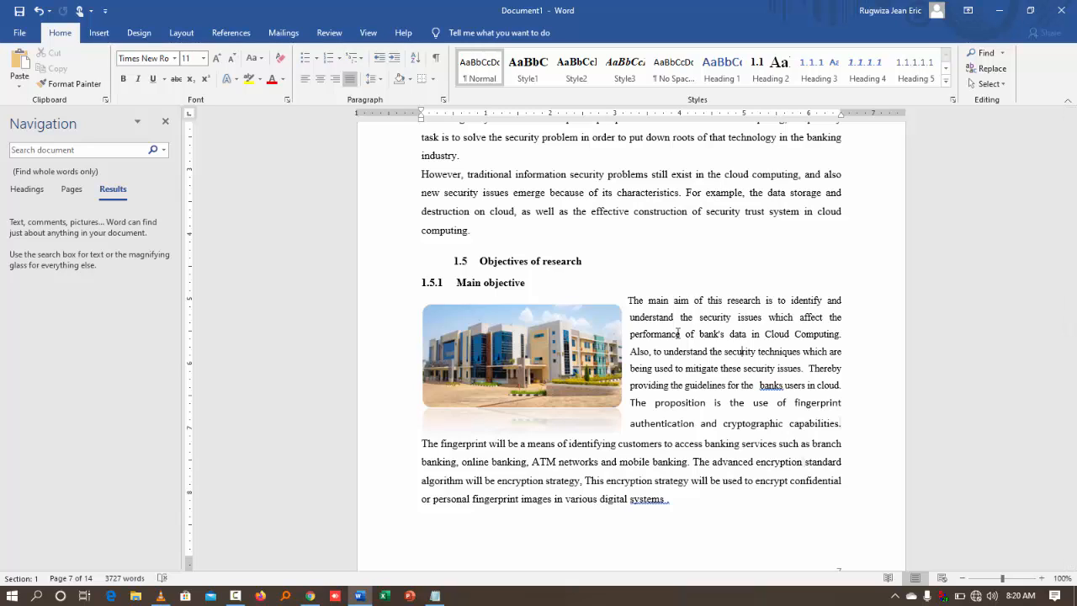
{"action": "left_click", "coordinate": [659, 417]}
{"action": "scroll", "coordinate": [659, 417], "scroll_direction": "down", "scroll_amount": 3}
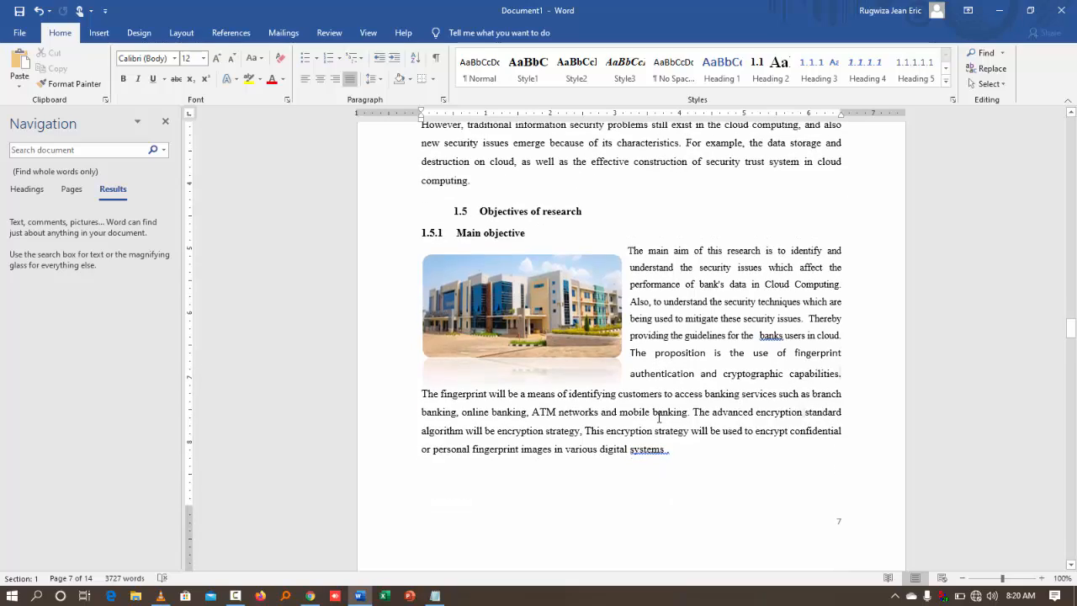
{"action": "scroll", "coordinate": [659, 417], "scroll_direction": "down", "scroll_amount": 5}
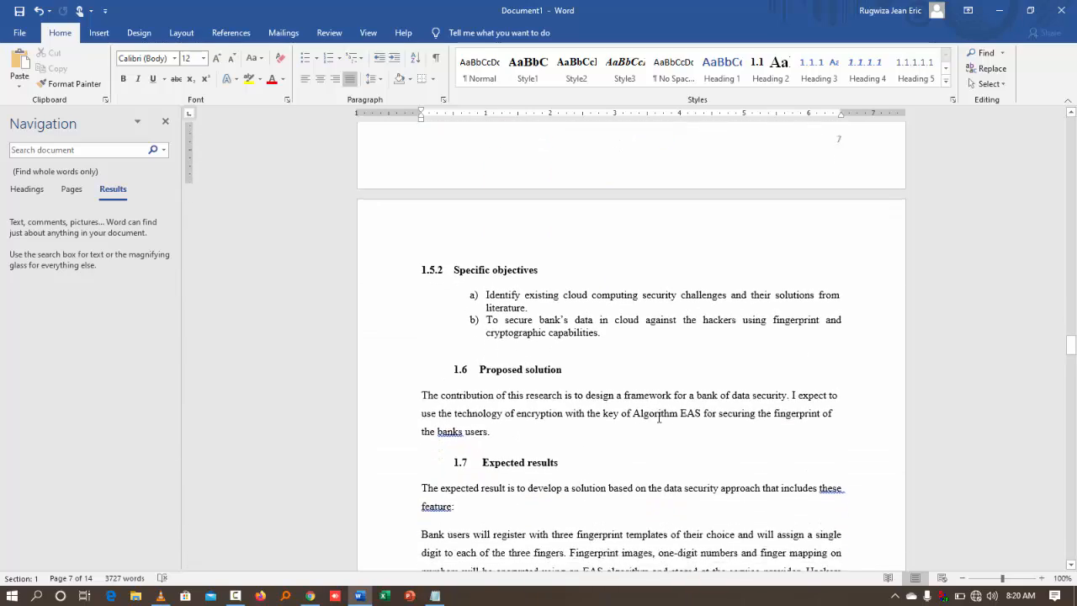
{"action": "scroll", "coordinate": [659, 418], "scroll_direction": "down", "scroll_amount": 2}
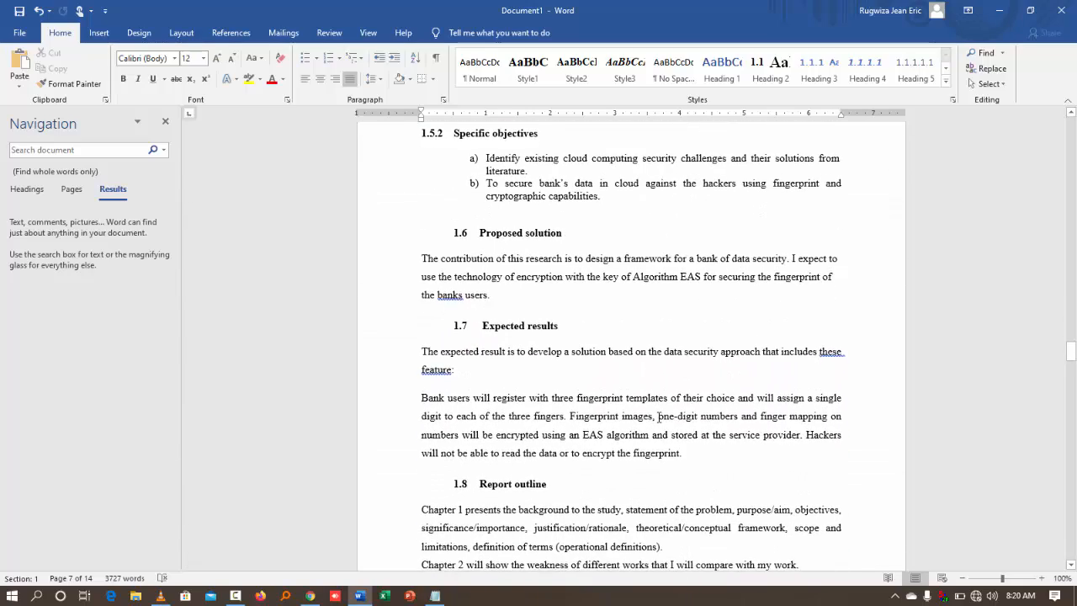
{"action": "left_click", "coordinate": [711, 431]}
{"action": "left_click", "coordinate": [690, 418]}
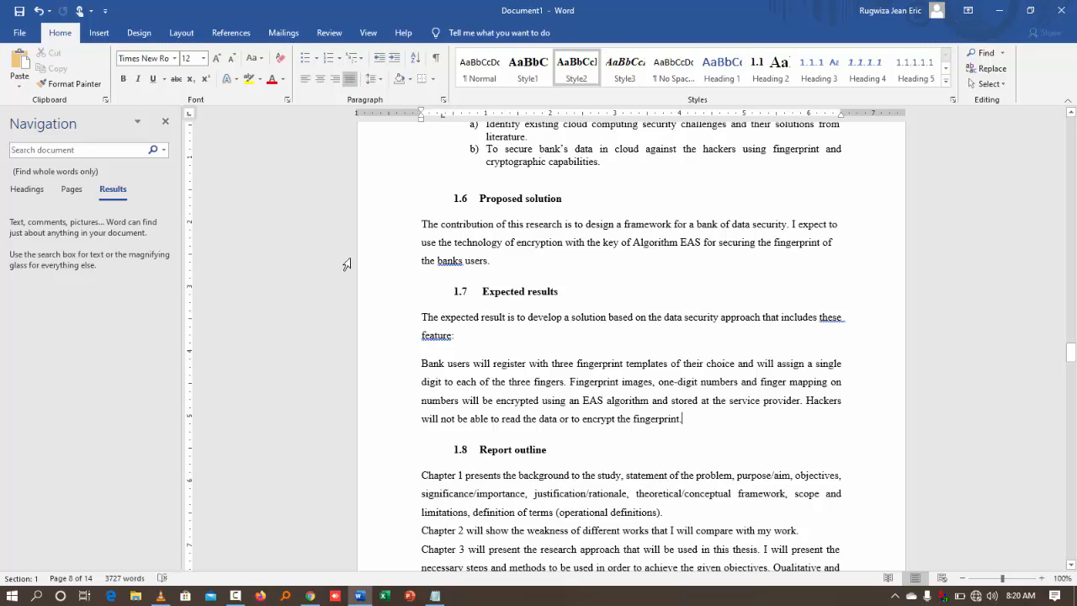
{"action": "left_click", "coordinate": [99, 32]}
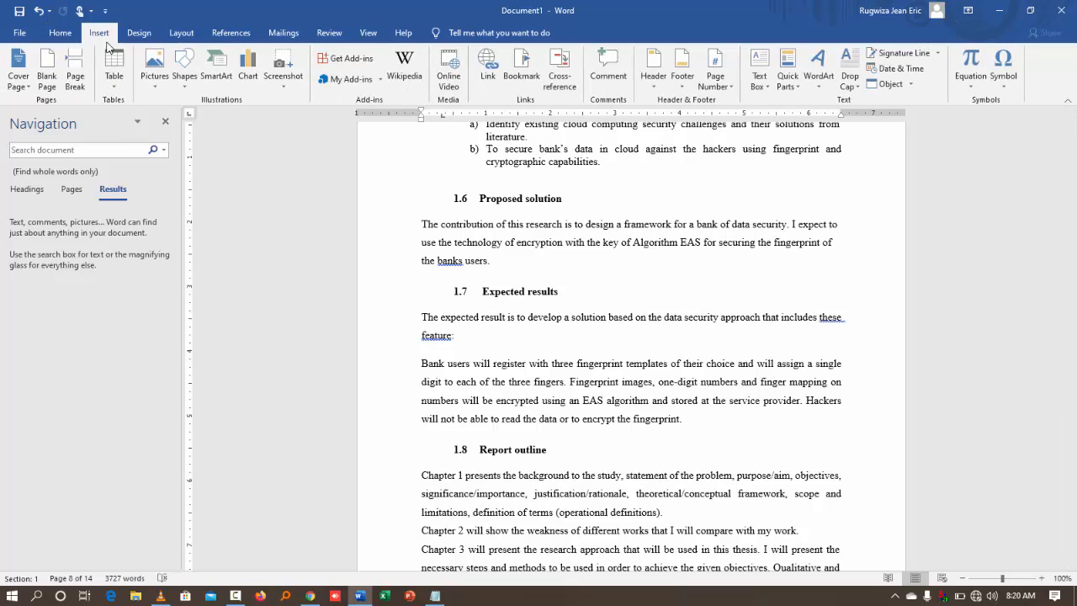
{"action": "left_click", "coordinate": [156, 77]}
{"action": "left_click", "coordinate": [186, 118]}
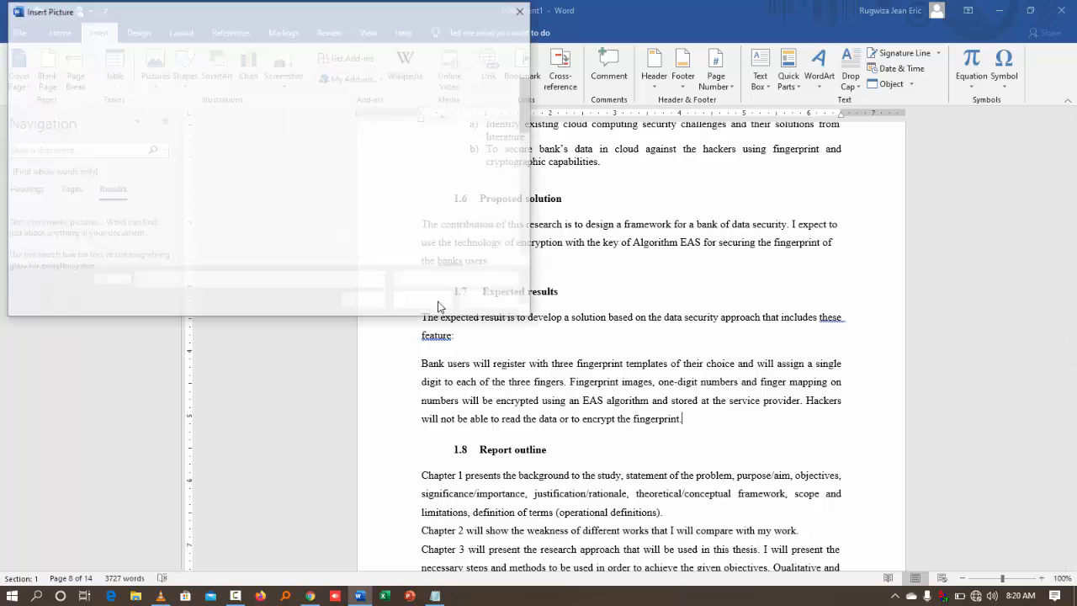
{"action": "double_click", "coordinate": [396, 212]}
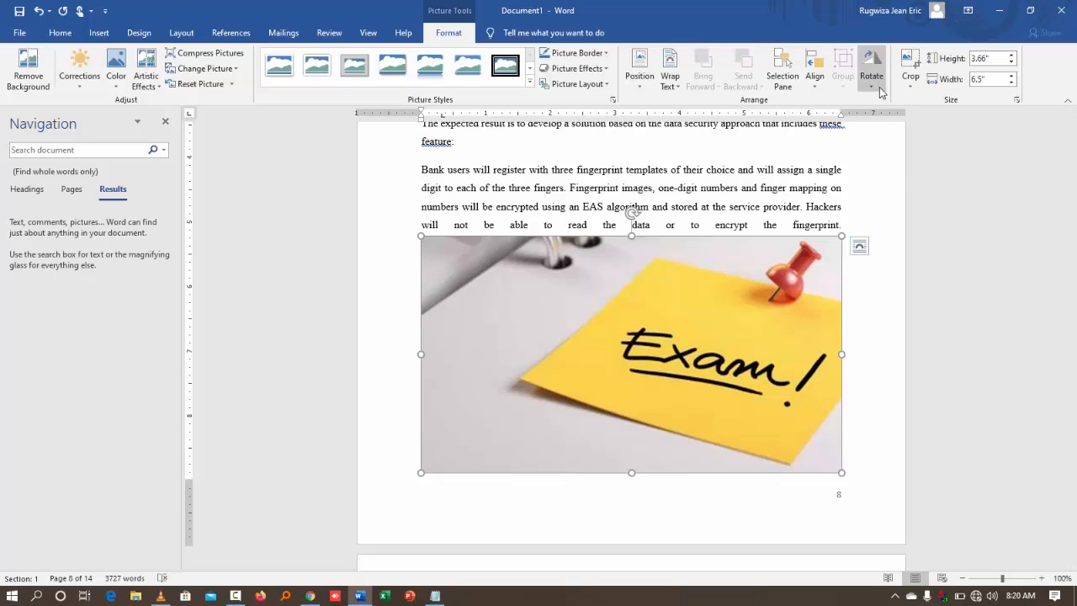
Crop the Exam picture's left and top edges to about 3.45 by 5.17 inches, and shrink it to about 1.98 by 2.97 inches
{"action": "left_click", "coordinate": [912, 85]}
{"action": "left_click", "coordinate": [914, 101]}
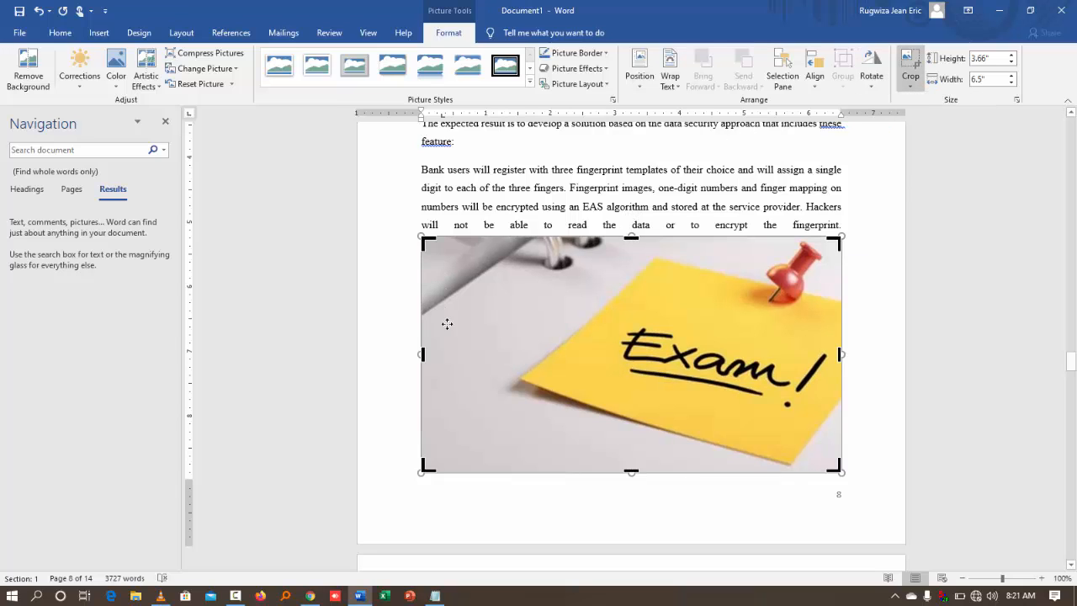
{"action": "left_click_drag", "start_coordinate": [422, 355], "coordinate": [507, 375]}
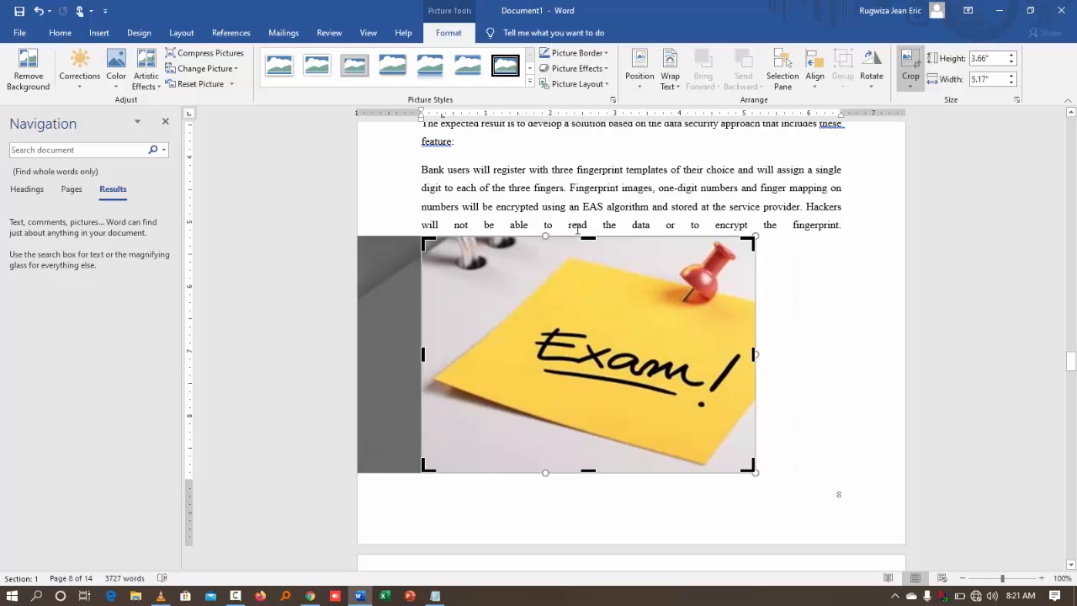
{"action": "left_click_drag", "start_coordinate": [587, 238], "coordinate": [587, 253]}
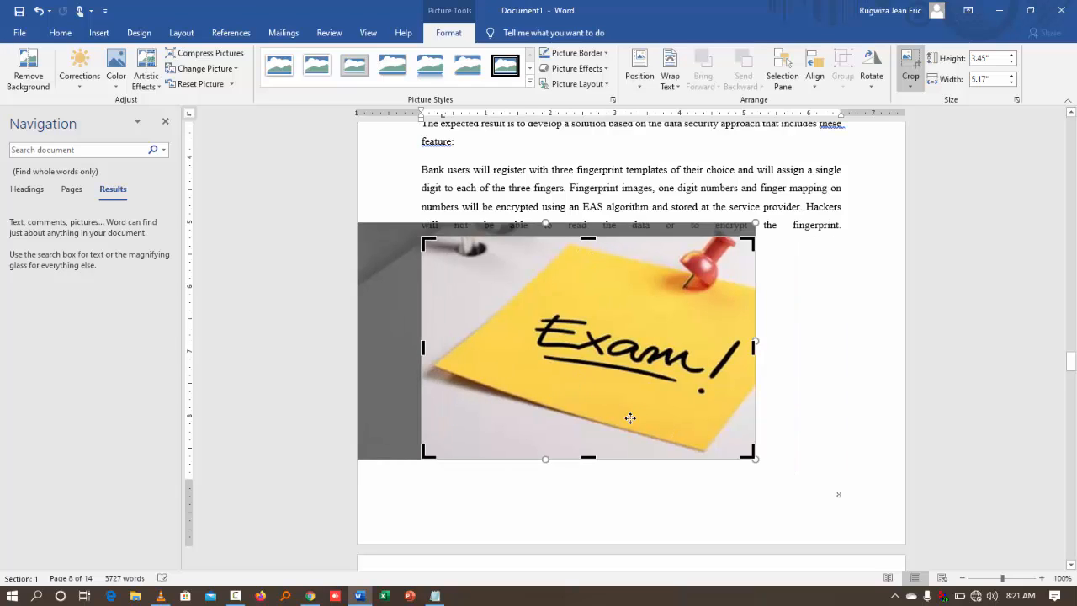
{"action": "left_click", "coordinate": [910, 66]}
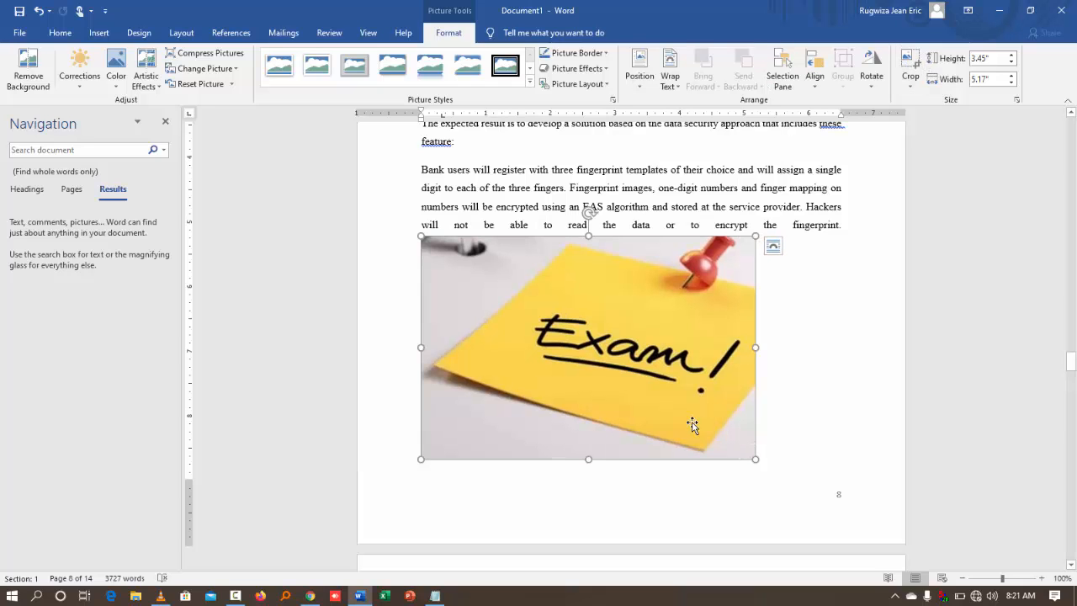
{"action": "left_click_drag", "start_coordinate": [753, 459], "coordinate": [611, 365]}
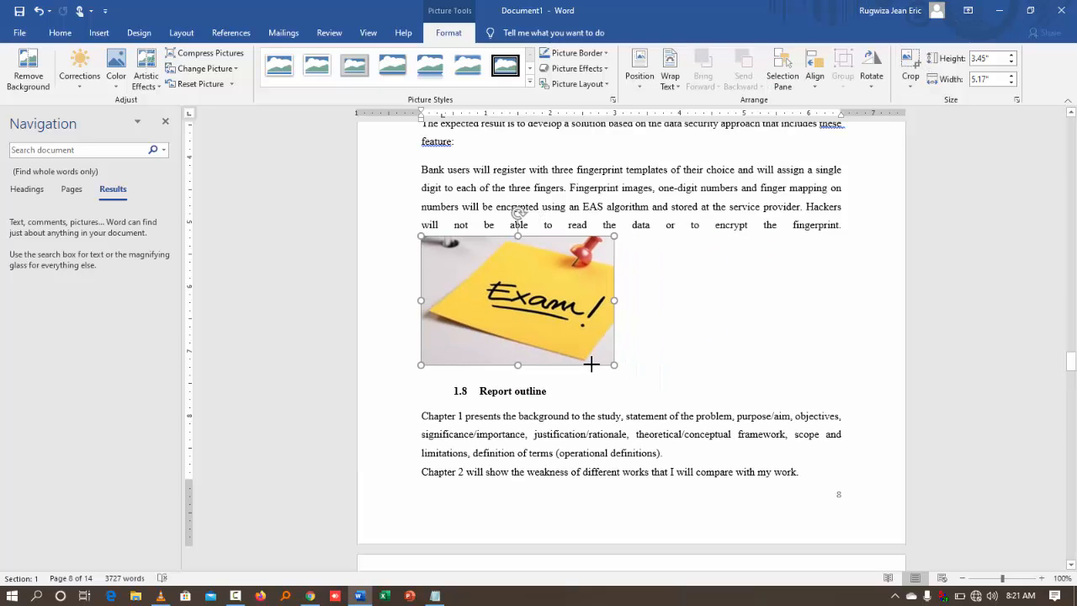
Apply Tight text wrapping to the Exam picture and move it to the right side of the 1.8 Report outline text
{"action": "left_click", "coordinate": [670, 71]}
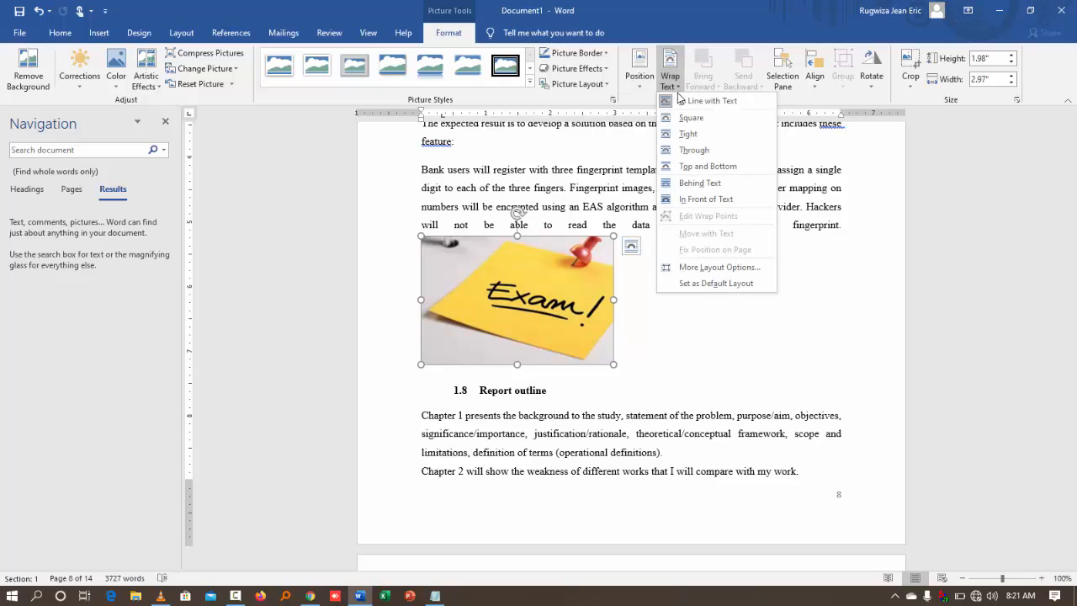
{"action": "left_click", "coordinate": [687, 135]}
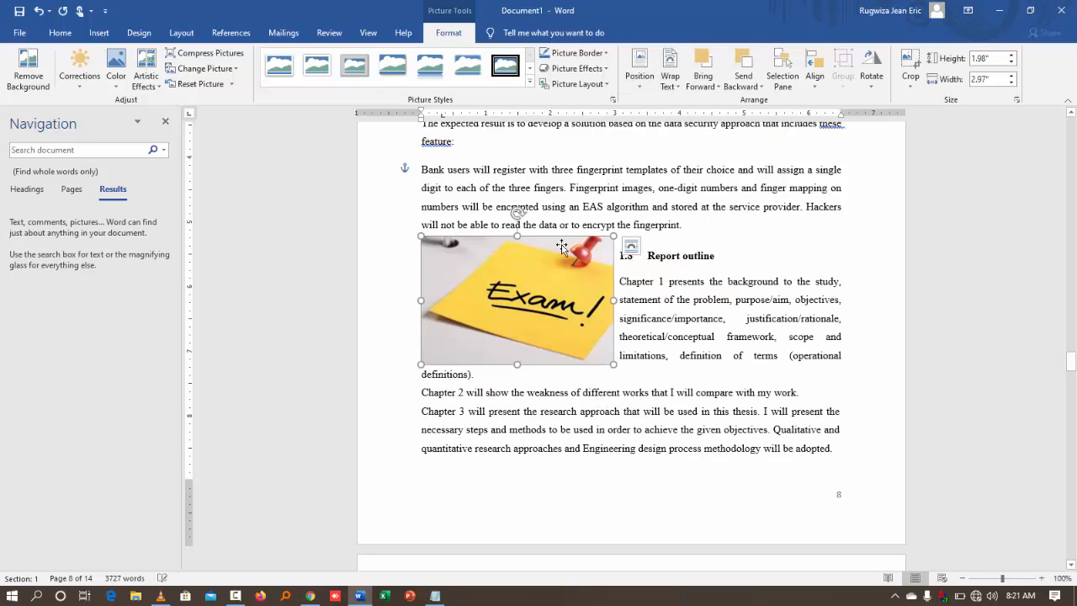
{"action": "left_click_drag", "start_coordinate": [543, 280], "coordinate": [794, 315]}
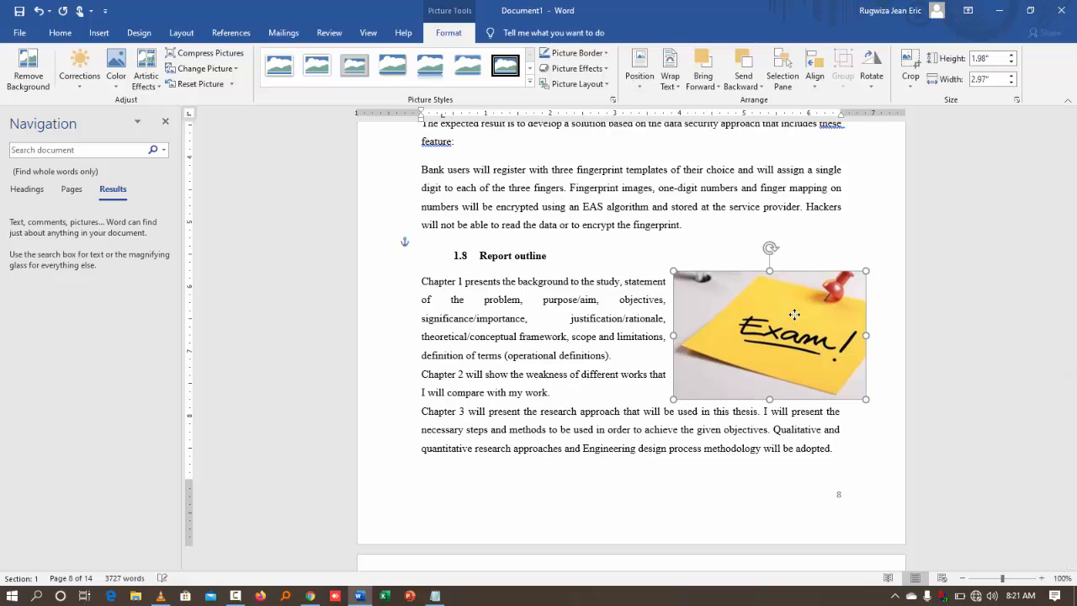
Move the Exam picture left so its right edge lines up with the text margin beside the 1.8 Report outline paragraphs
{"action": "left_click_drag", "start_coordinate": [721, 316], "coordinate": [770, 307]}
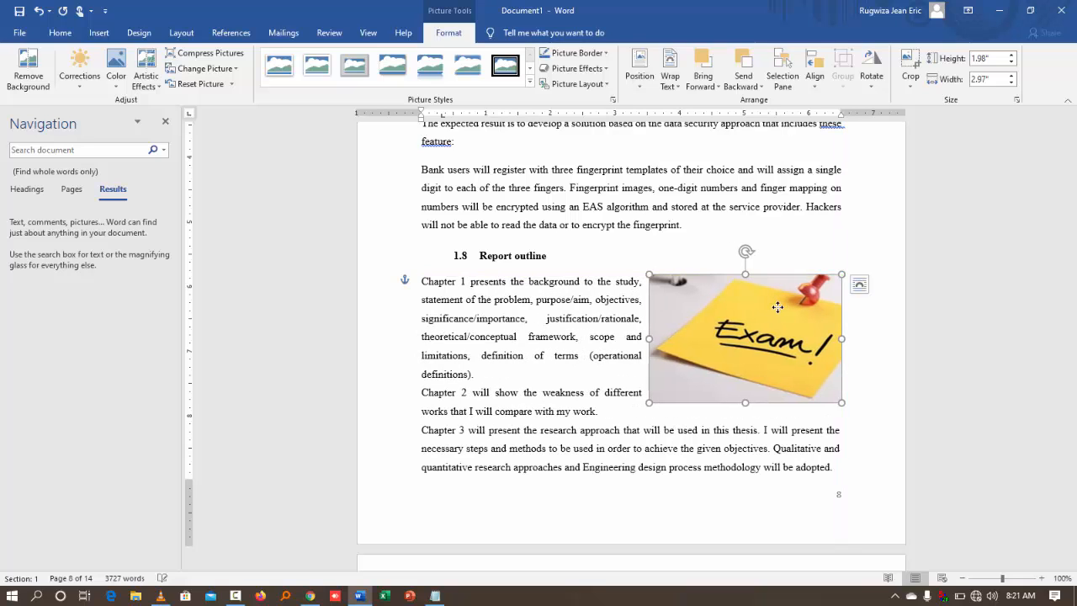
{"action": "left_click", "coordinate": [625, 242]}
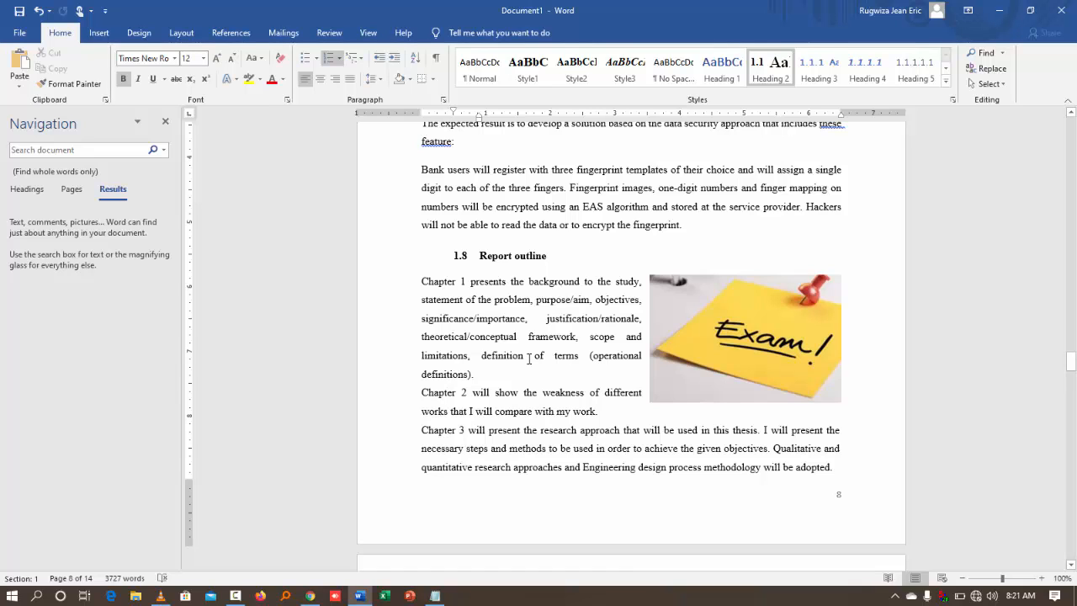
{"action": "left_click", "coordinate": [99, 35]}
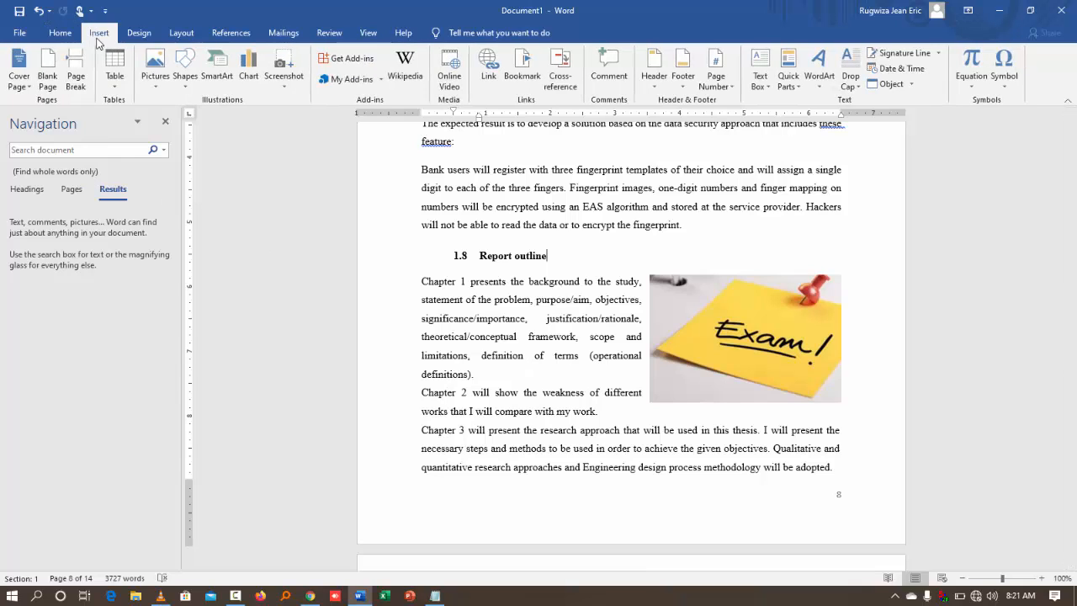
{"action": "left_click", "coordinate": [186, 92]}
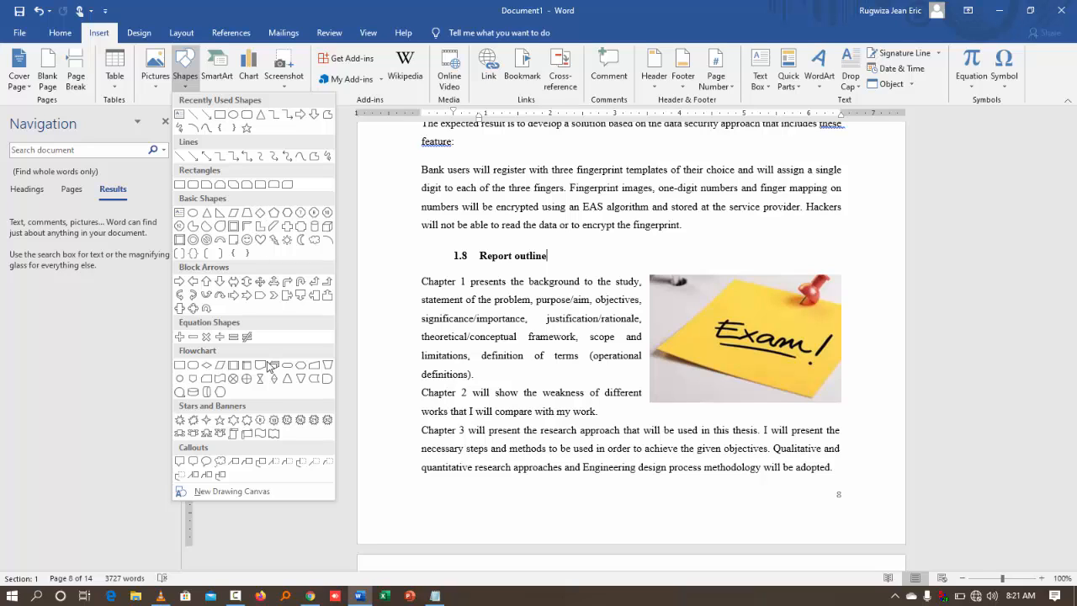
{"action": "left_click", "coordinate": [207, 463]}
{"action": "left_click_drag", "start_coordinate": [577, 189], "coordinate": [420, 357]}
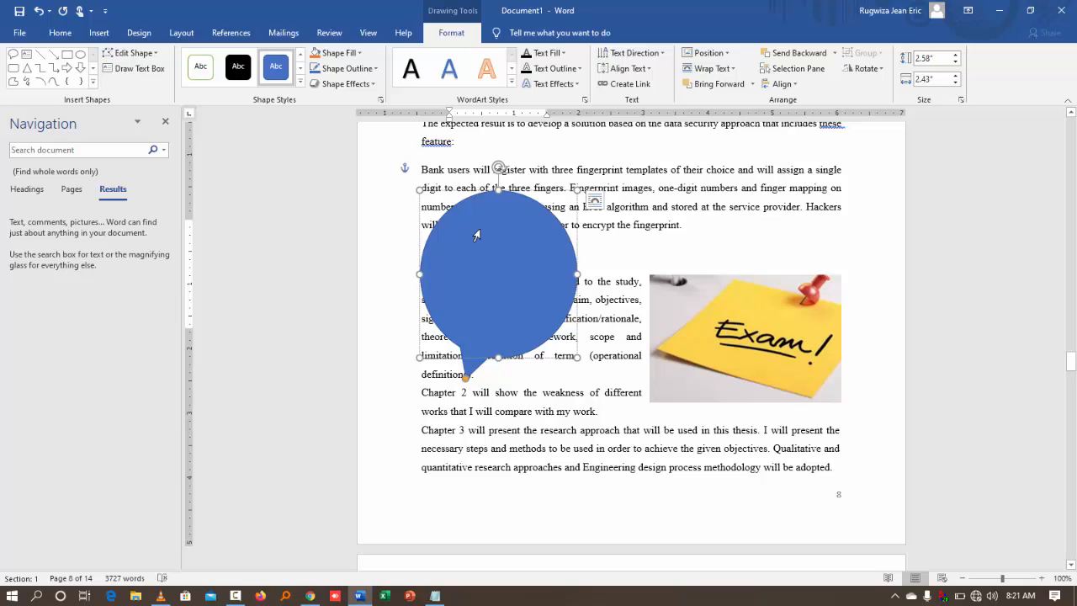
{"action": "key", "text": "Delete"}
Insert a right block arrow about 0.66 by 3.02 inches over the Chapter 1 paragraph, left of the Exam picture
{"action": "left_click", "coordinate": [99, 32]}
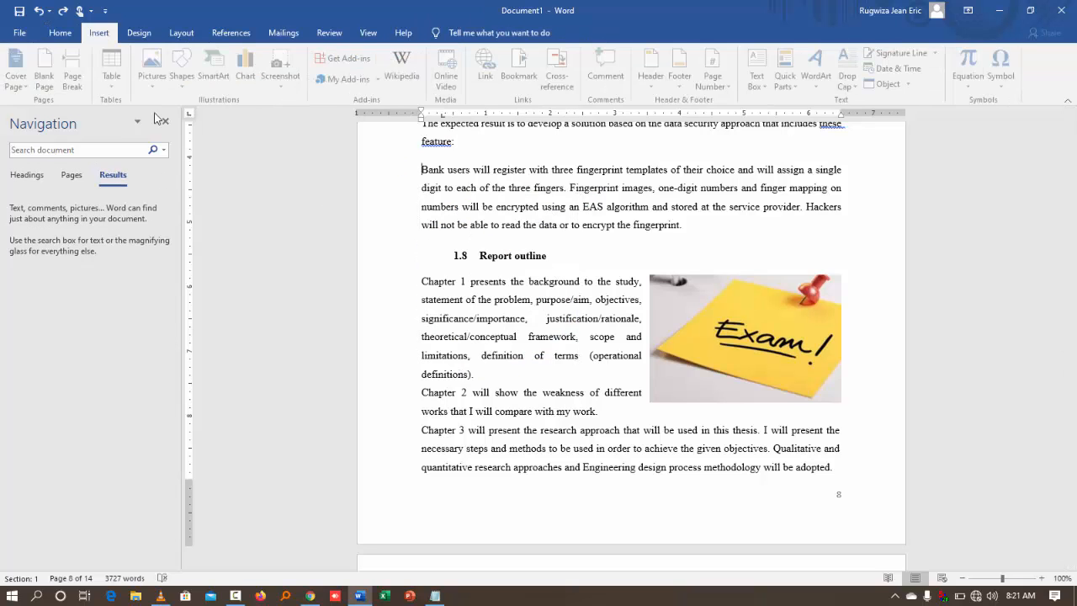
{"action": "left_click", "coordinate": [184, 67]}
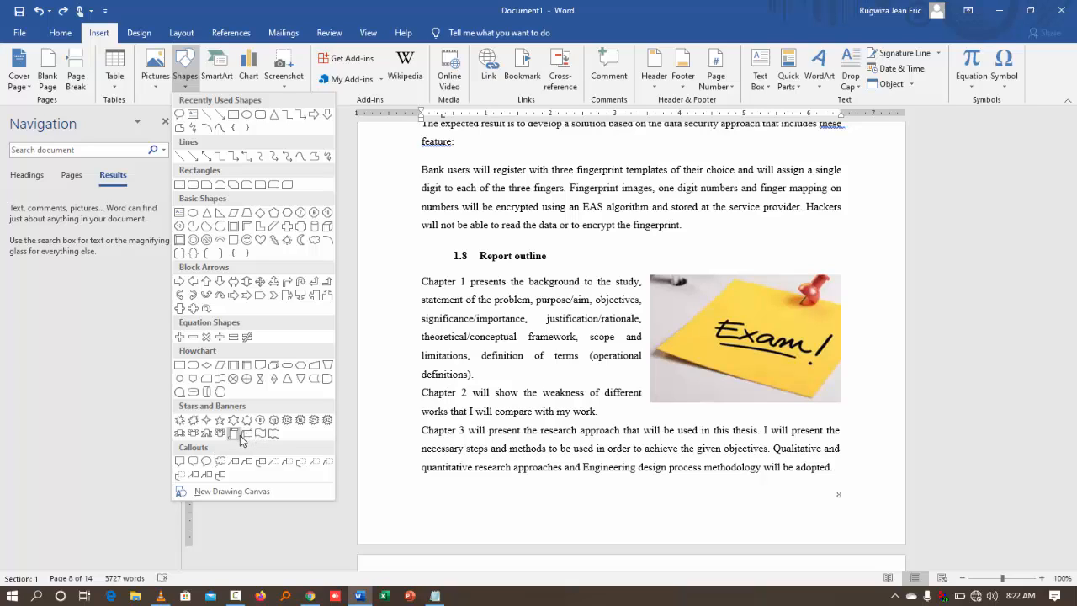
{"action": "left_click", "coordinate": [192, 282]}
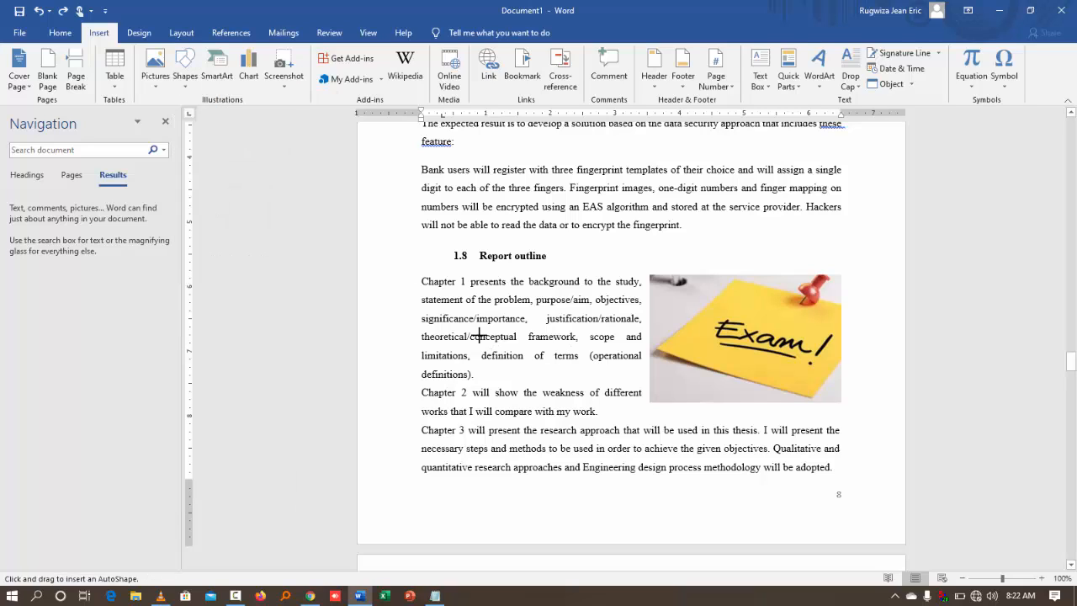
{"action": "mouse_move", "coordinate": [449, 335]}
{"action": "left_mouse_down"}
{"action": "mouse_move", "coordinate": [645, 368]}
{"action": "mouse_move", "coordinate": [645, 377]}
{"action": "left_mouse_up"}
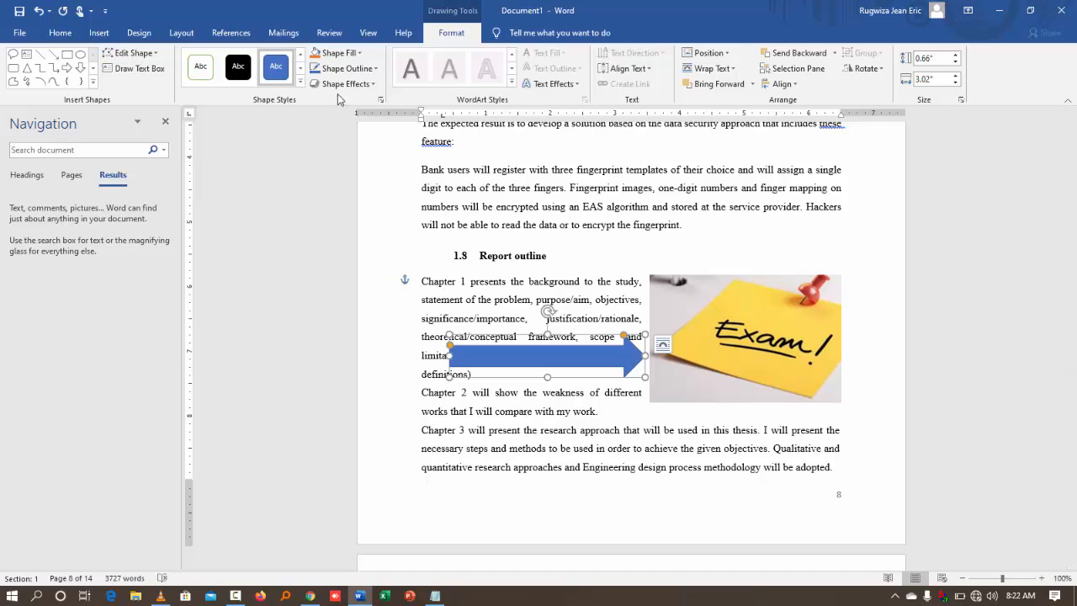
Give the arrow the light orange subtle-effect theme style and add a bevel shape effect
{"action": "left_click", "coordinate": [300, 84]}
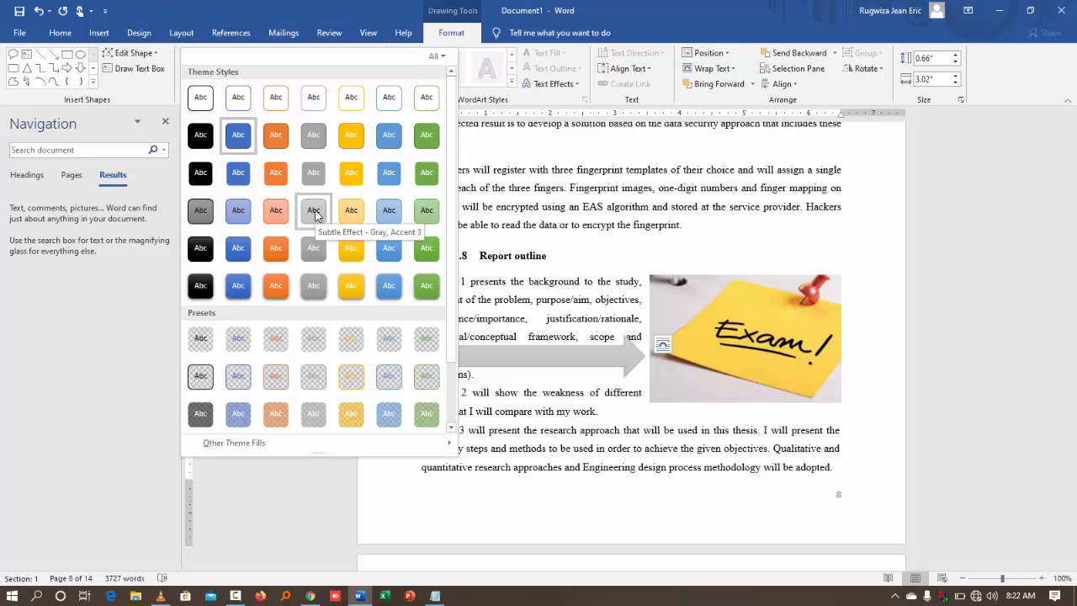
{"action": "left_click", "coordinate": [274, 211]}
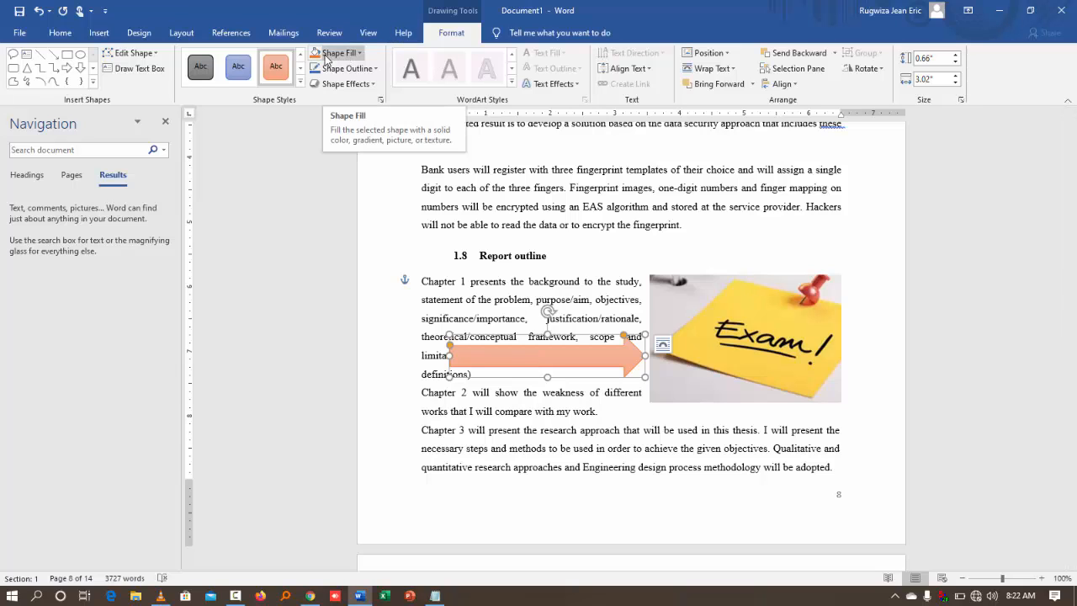
{"action": "left_click", "coordinate": [366, 69]}
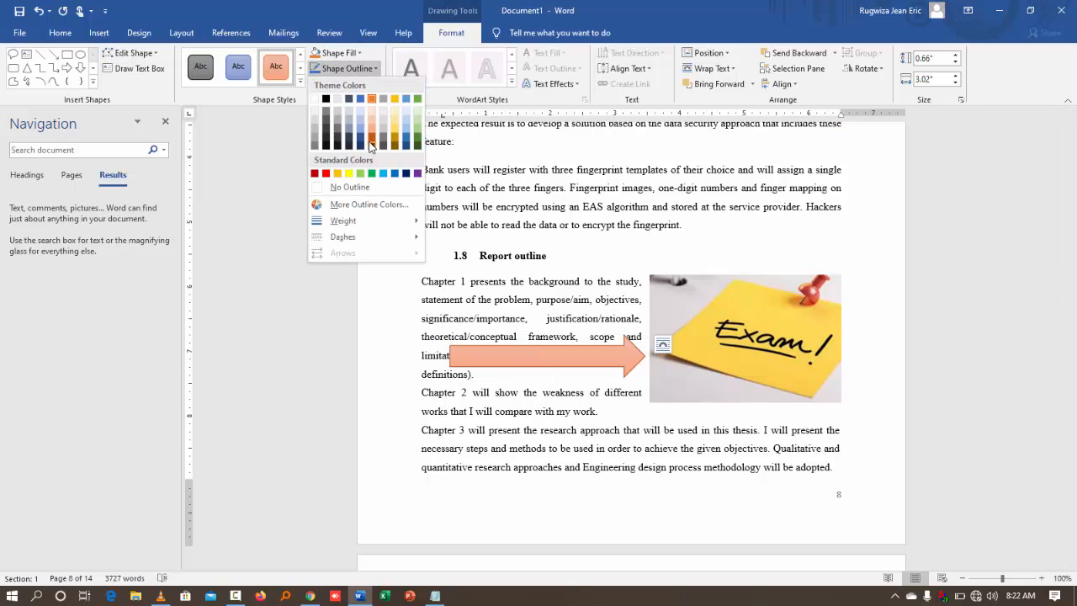
{"action": "left_click", "coordinate": [362, 53]}
{"action": "left_click", "coordinate": [362, 53]}
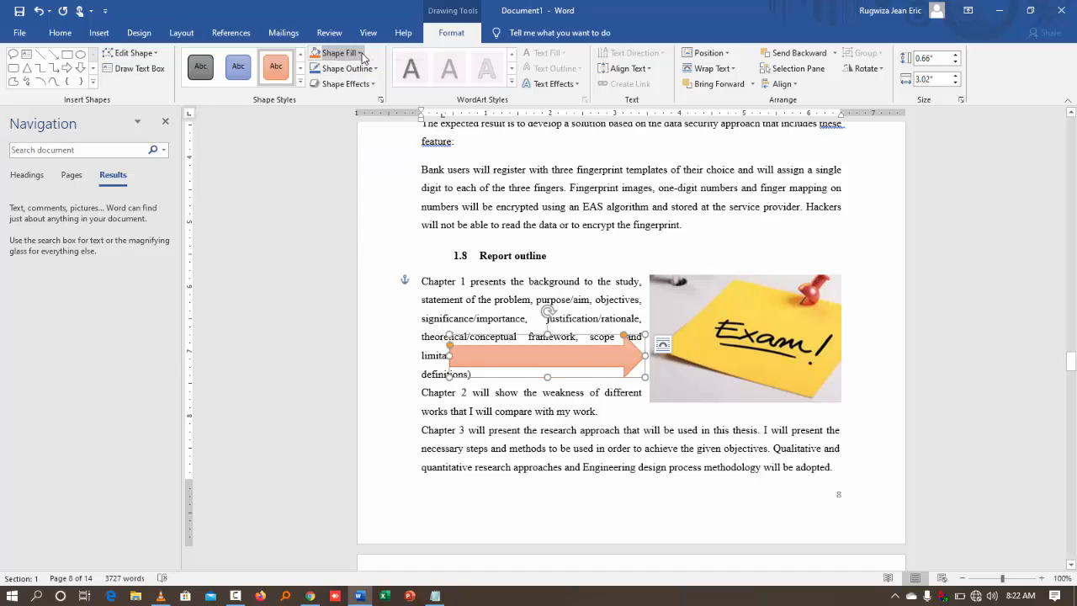
{"action": "left_click", "coordinate": [368, 84]}
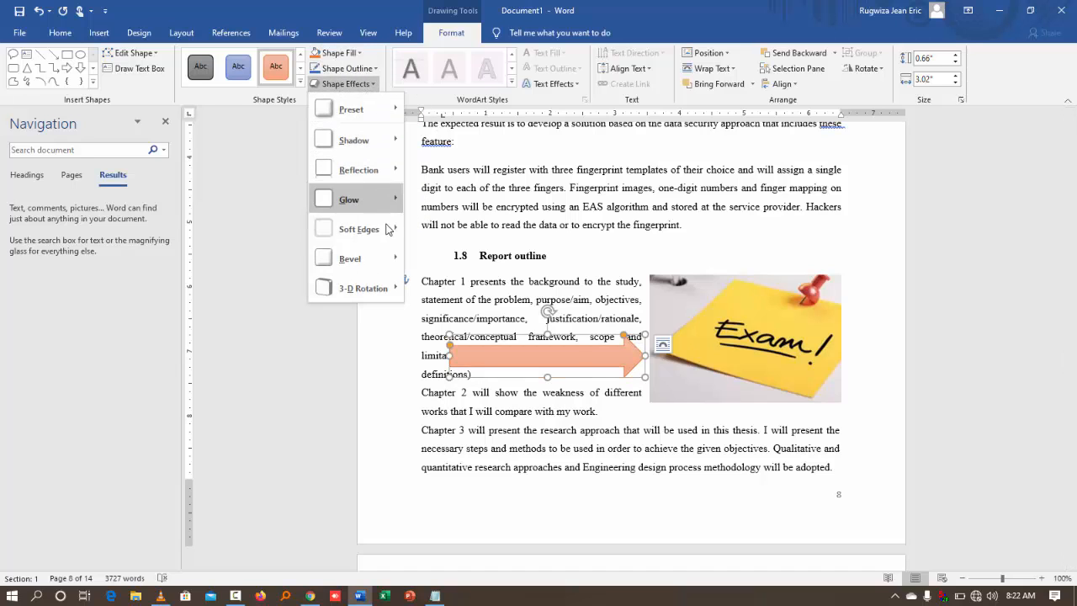
{"action": "mouse_move", "coordinate": [379, 202]}
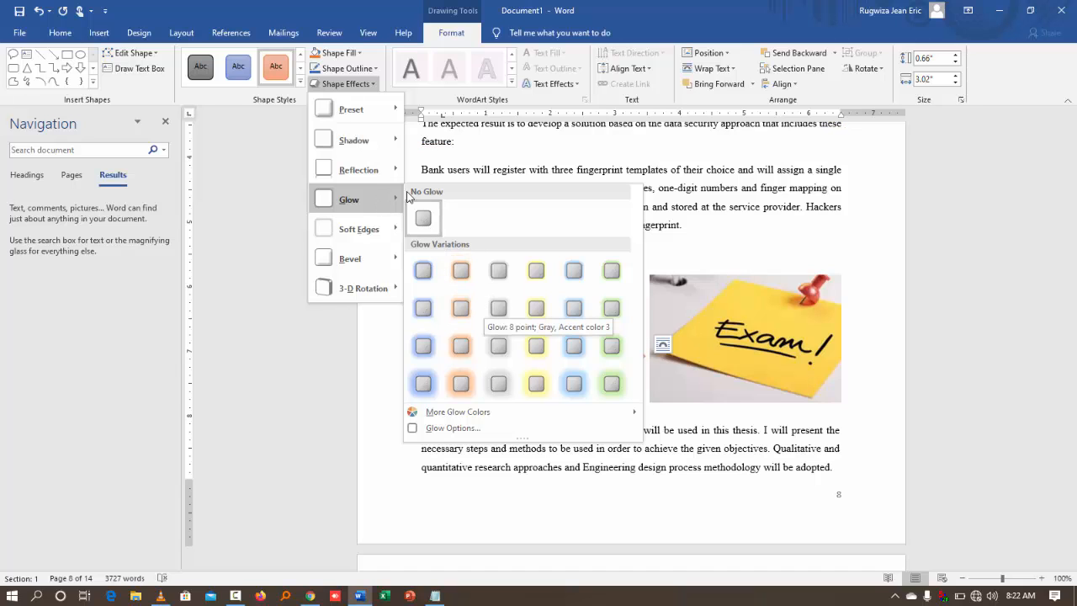
{"action": "mouse_move", "coordinate": [366, 241]}
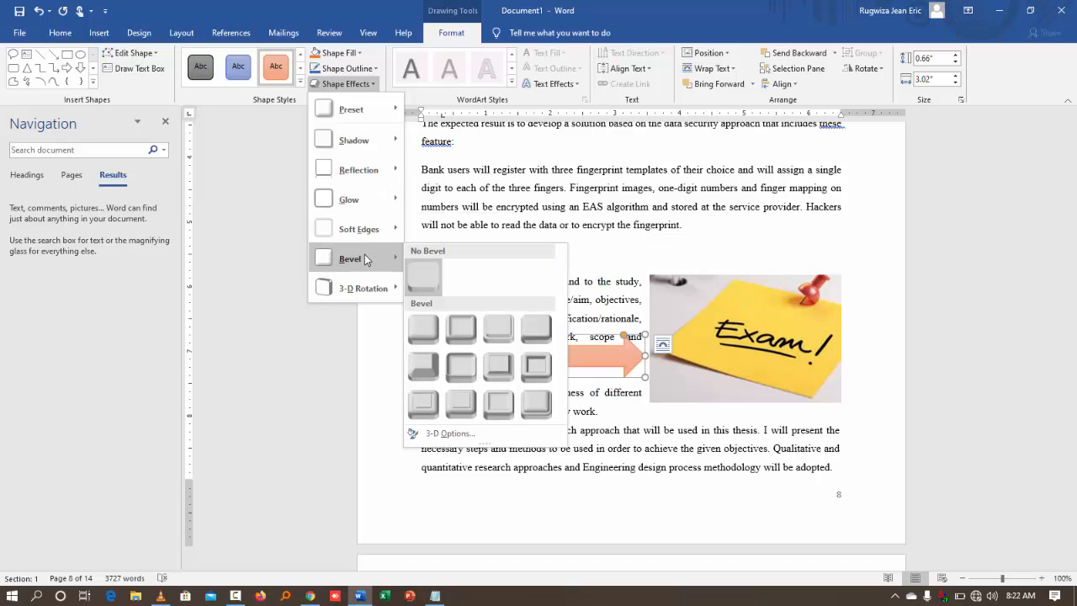
{"action": "left_click", "coordinate": [496, 368]}
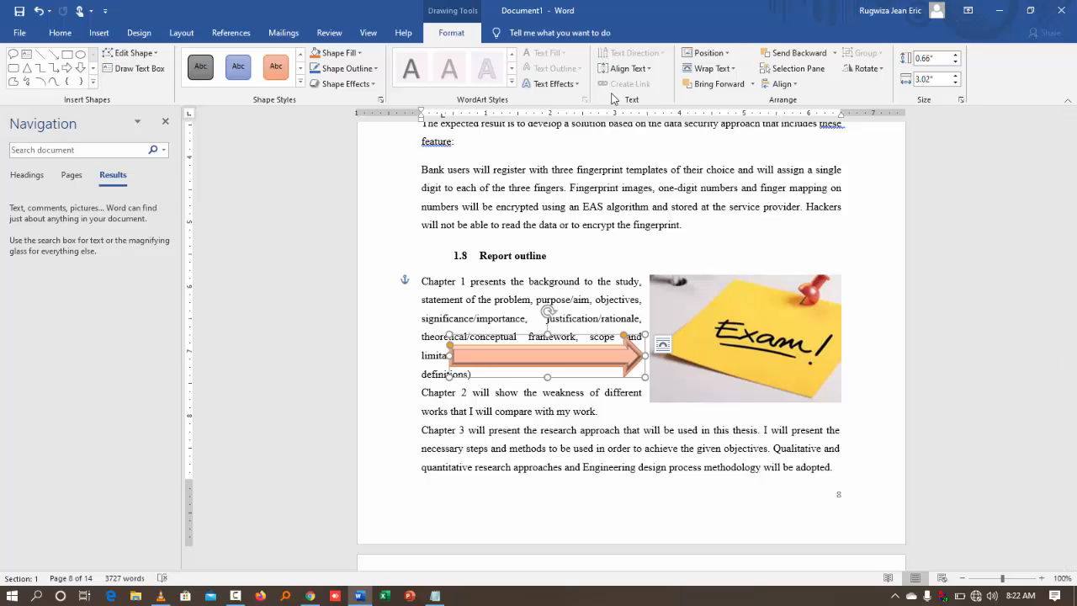
Apply Tight text wrapping to the arrow and move it up directly below the 1.8 Report outline heading
{"action": "left_click", "coordinate": [734, 69]}
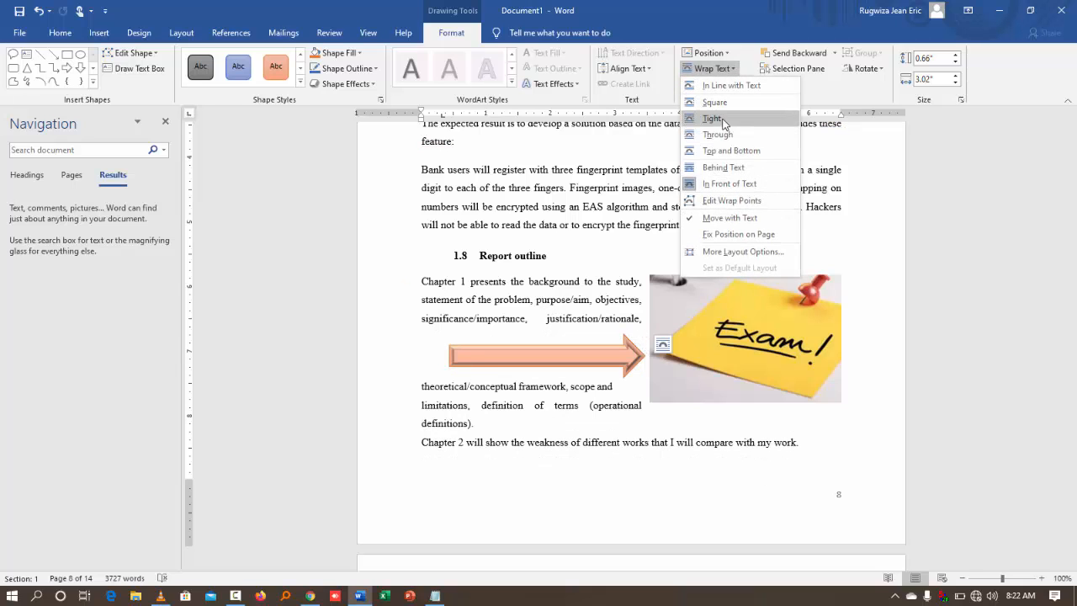
{"action": "left_click", "coordinate": [732, 151]}
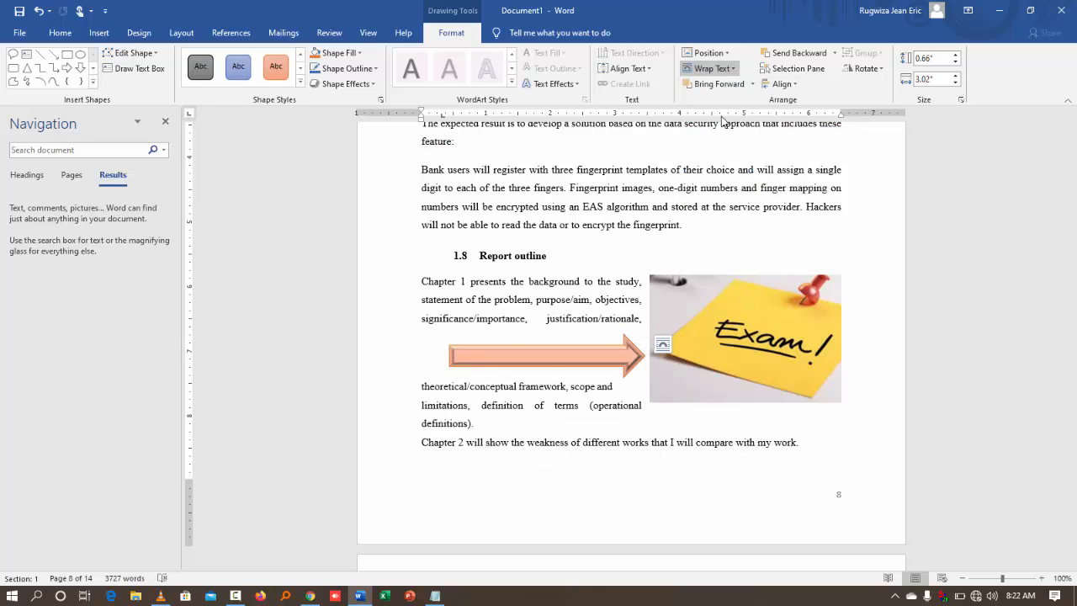
{"action": "left_click", "coordinate": [522, 410]}
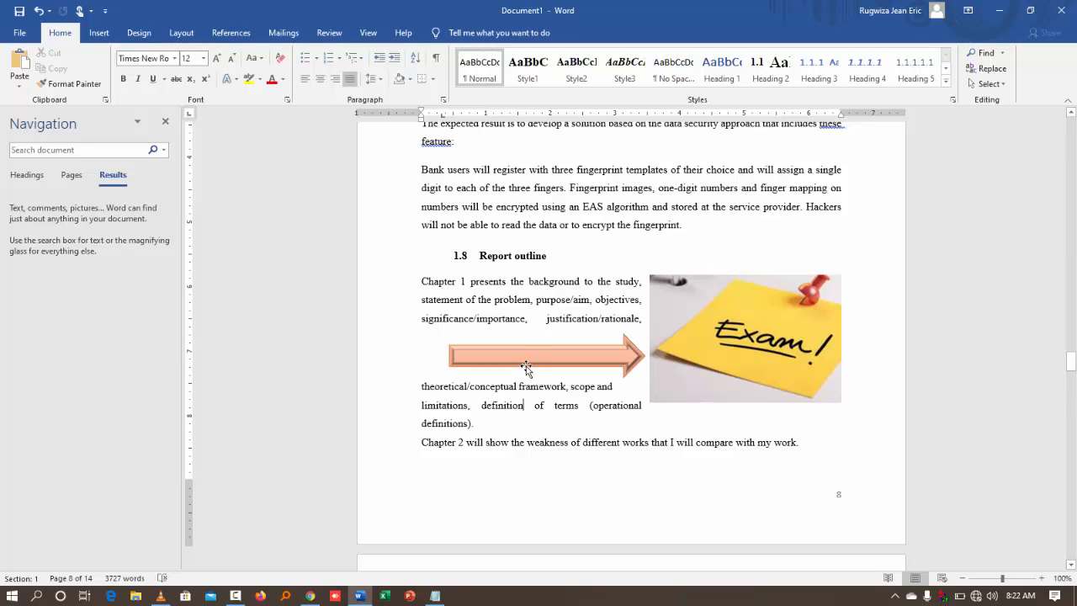
{"action": "left_click_drag", "start_coordinate": [523, 356], "coordinate": [523, 293]}
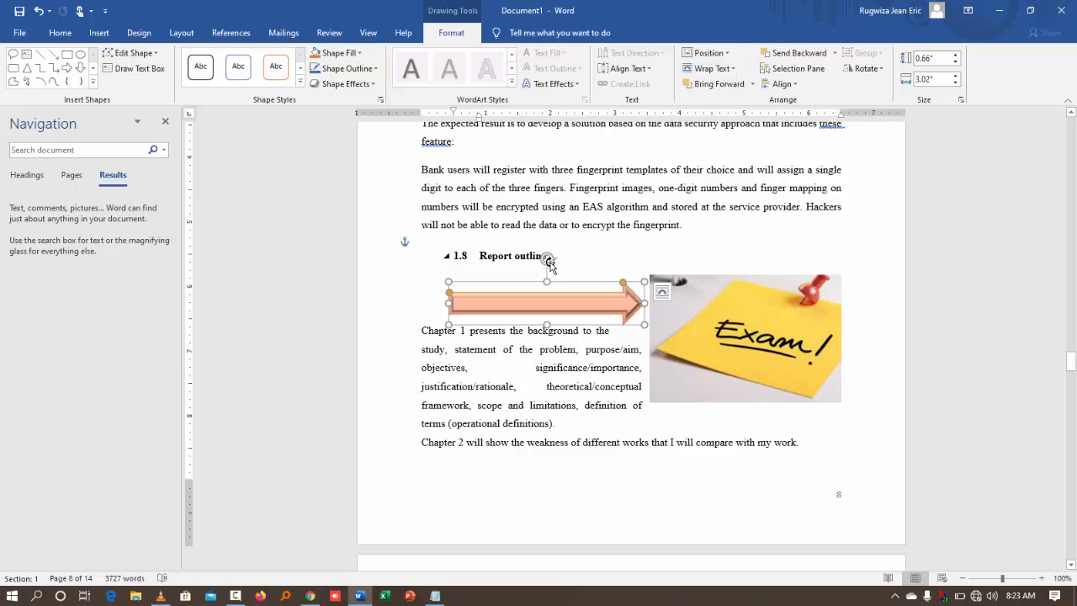
Rotate the arrow 180 degrees so that it points left, and deselect it
{"action": "left_click_drag", "start_coordinate": [547, 259], "coordinate": [547, 326]}
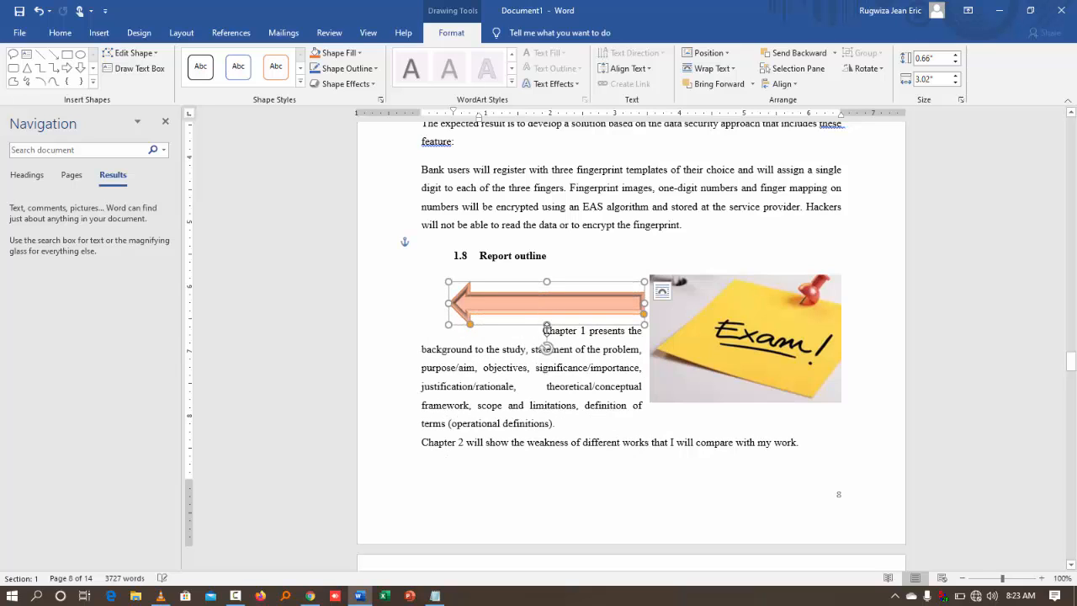
{"action": "left_click", "coordinate": [555, 401]}
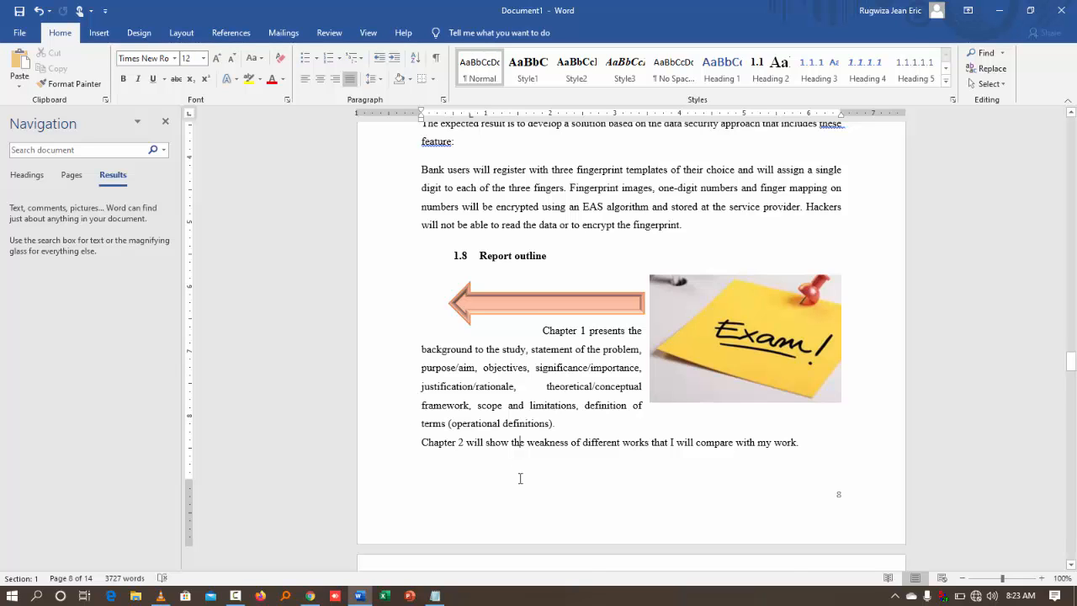
{"action": "scroll", "coordinate": [520, 478], "scroll_direction": "down", "scroll_amount": 5}
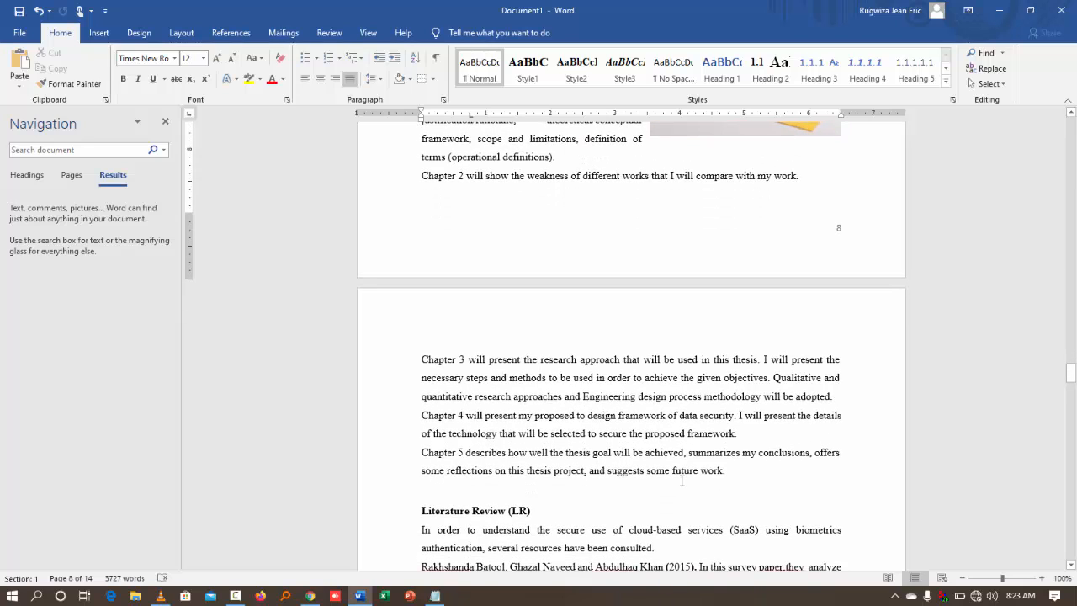
{"action": "left_click", "coordinate": [101, 35]}
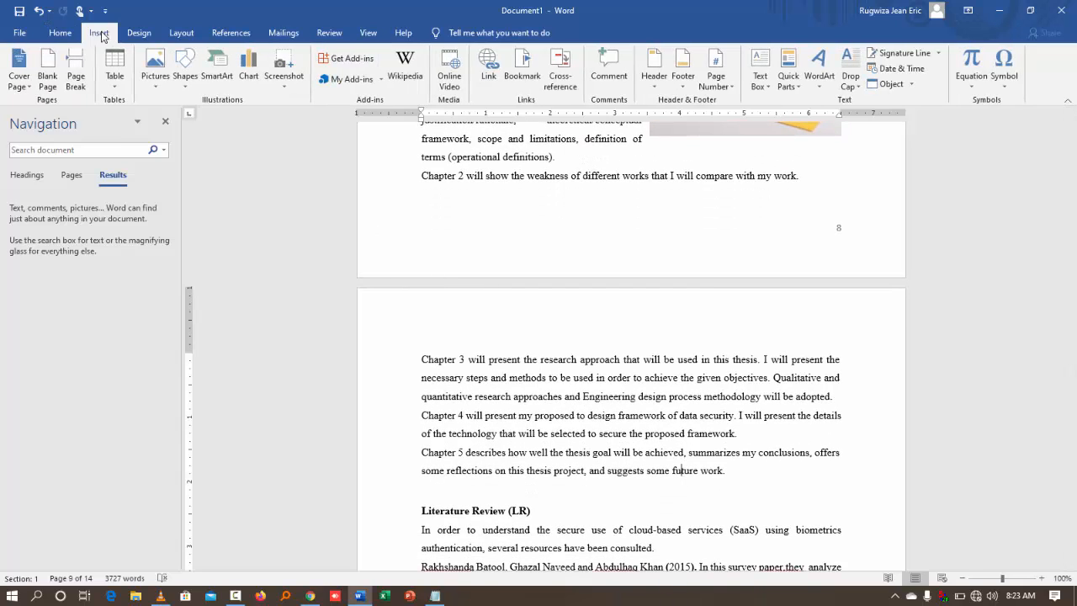
{"action": "left_click", "coordinate": [226, 84]}
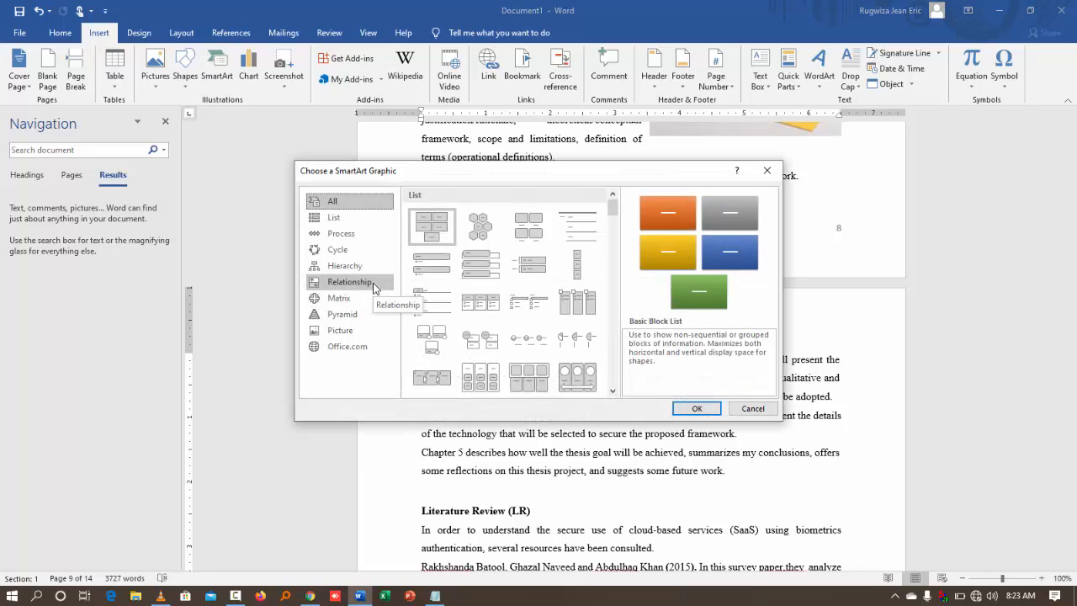
{"action": "left_click", "coordinate": [767, 170]}
Add blank lines after the paragraph about the mixed approach under General Methodology, above the 1.9 Qualitative approach heading
{"action": "scroll", "coordinate": [648, 406], "scroll_direction": "down", "scroll_amount": 2}
{"action": "scroll", "coordinate": [647, 406], "scroll_direction": "down", "scroll_amount": 15}
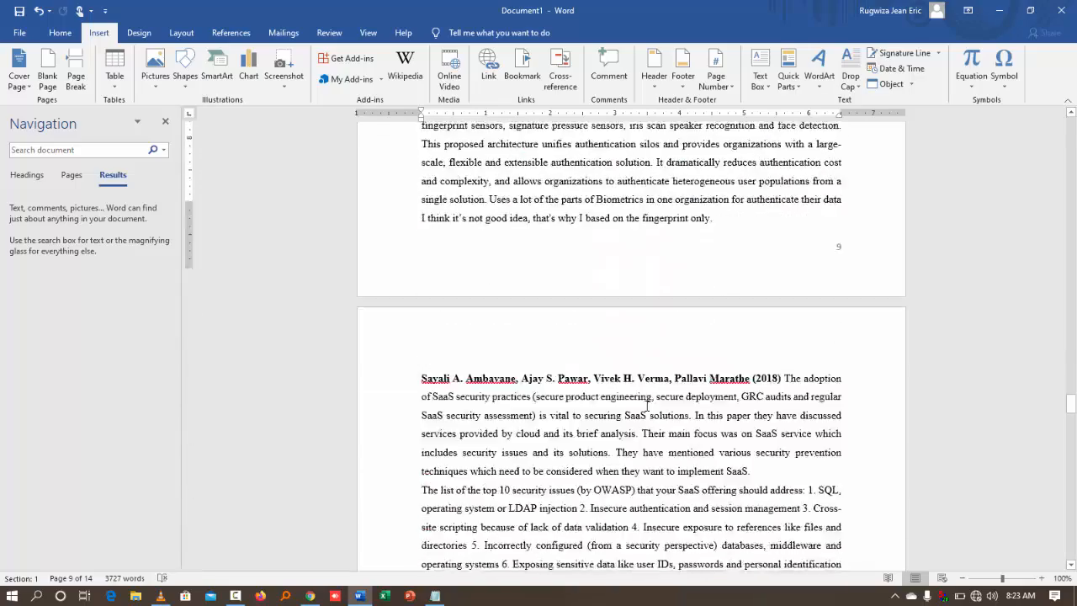
{"action": "scroll", "coordinate": [647, 405], "scroll_direction": "down", "scroll_amount": 12}
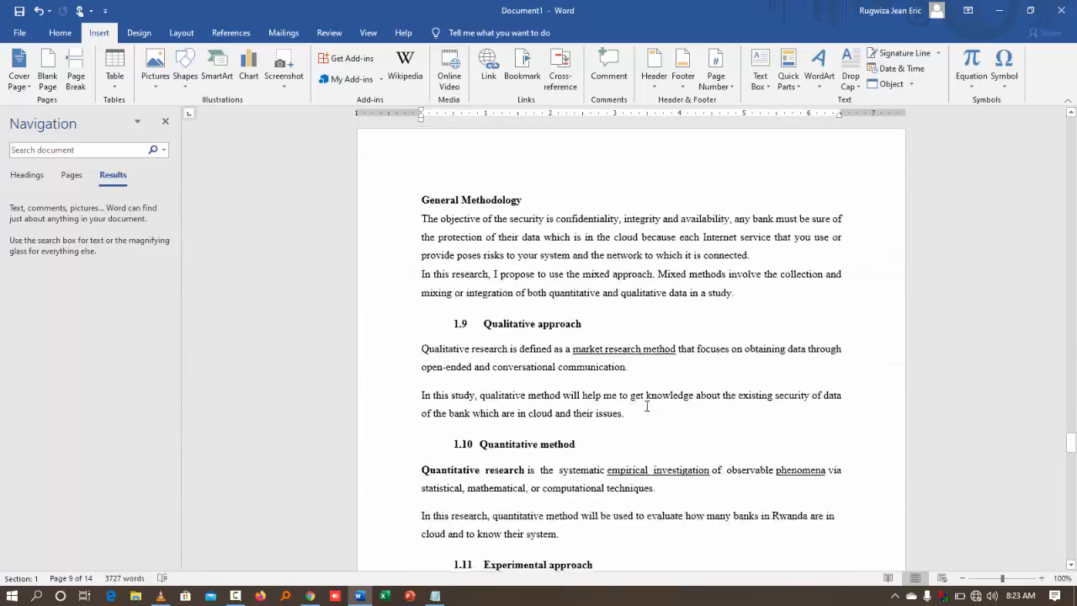
{"action": "scroll", "coordinate": [648, 405], "scroll_direction": "down", "scroll_amount": 20}
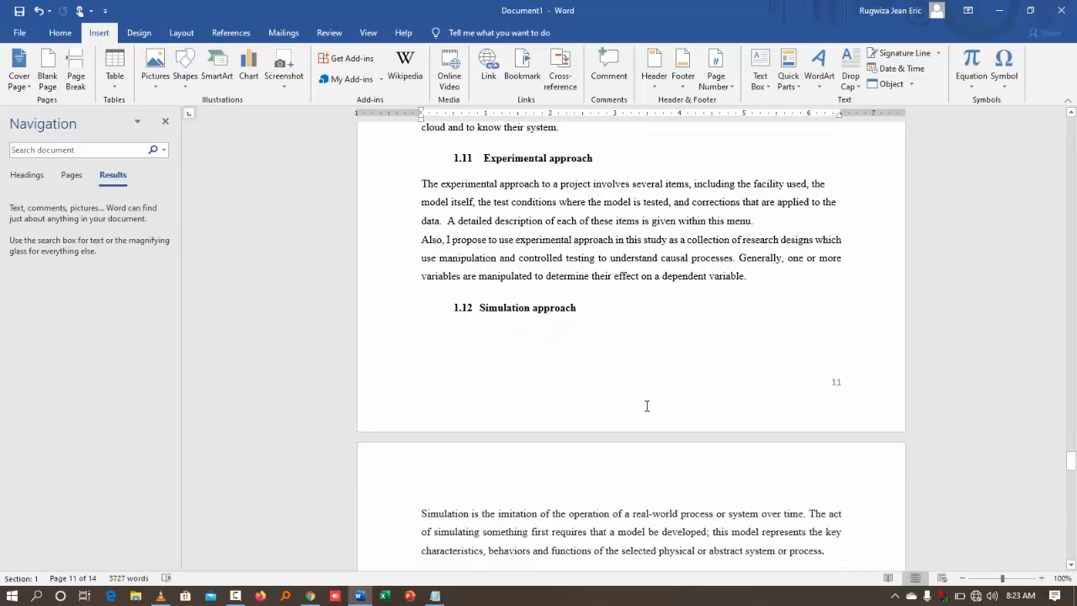
{"action": "scroll", "coordinate": [647, 406], "scroll_direction": "down", "scroll_amount": 9}
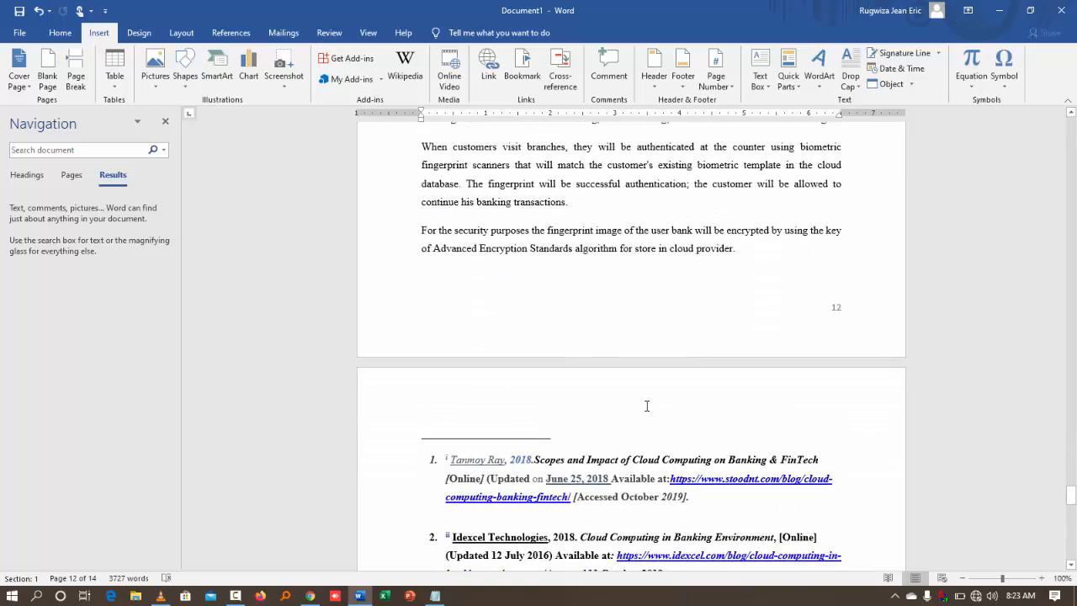
{"action": "scroll", "coordinate": [647, 405], "scroll_direction": "up", "scroll_amount": 13}
{"action": "scroll", "coordinate": [647, 406], "scroll_direction": "up", "scroll_amount": 20}
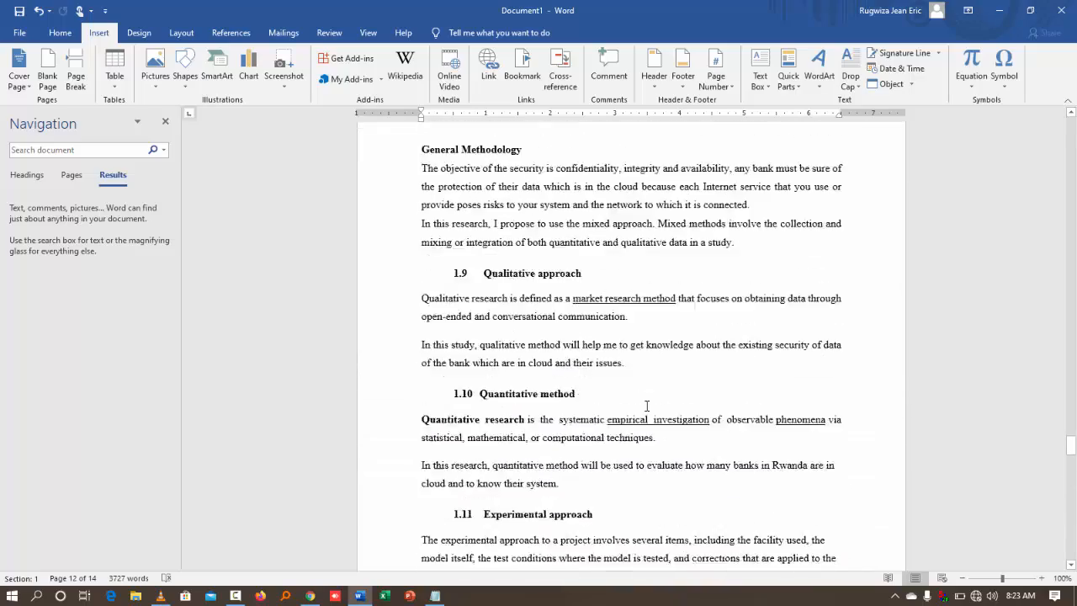
{"action": "scroll", "coordinate": [647, 406], "scroll_direction": "down", "scroll_amount": 1}
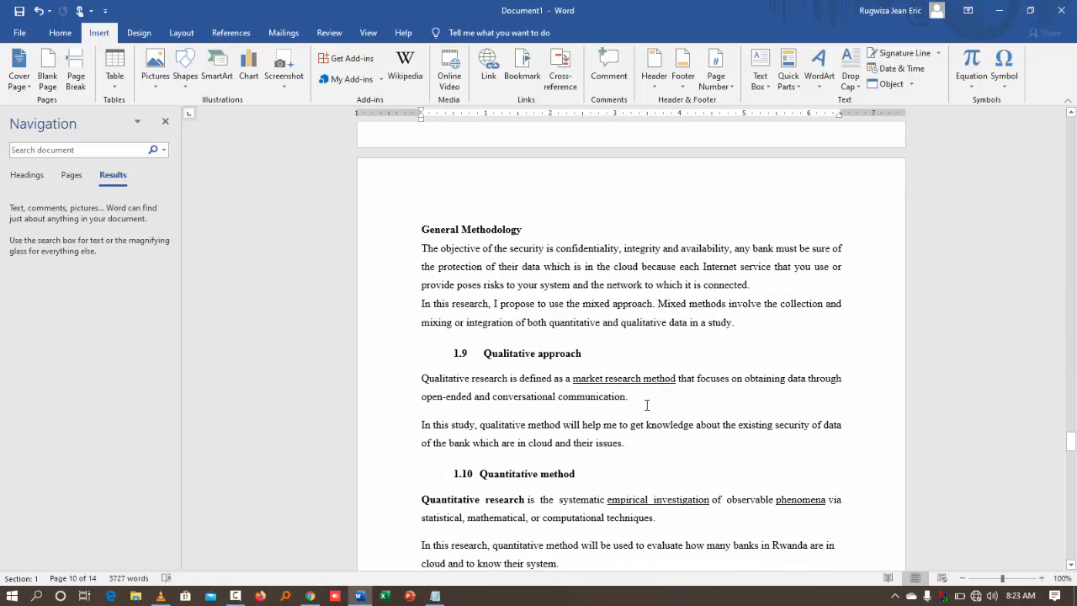
{"action": "left_click", "coordinate": [745, 319]}
{"action": "key", "text": "Return"}
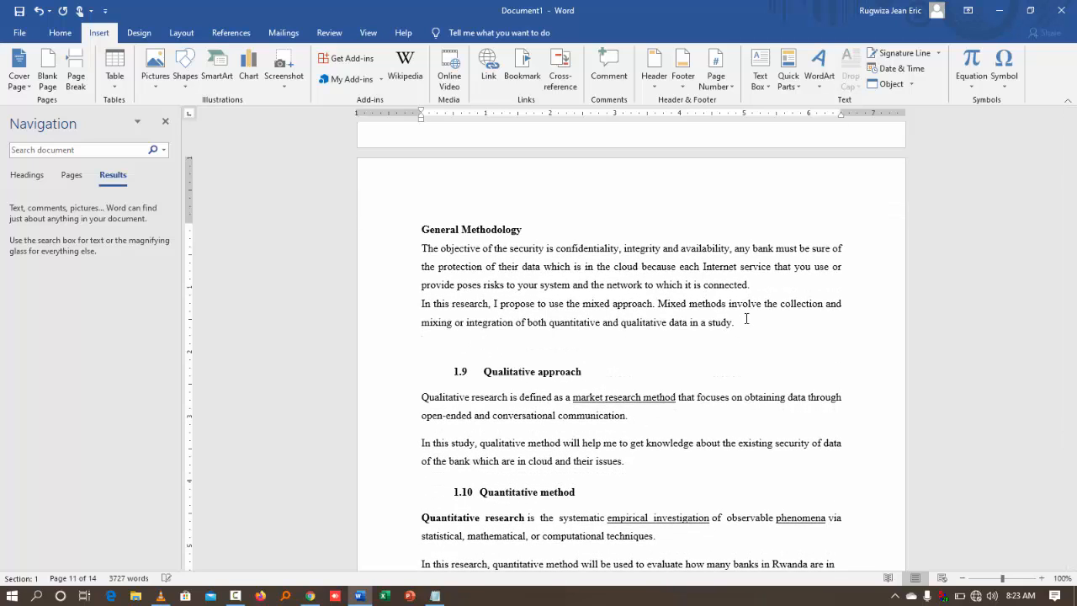
{"action": "key", "text": "Return"}
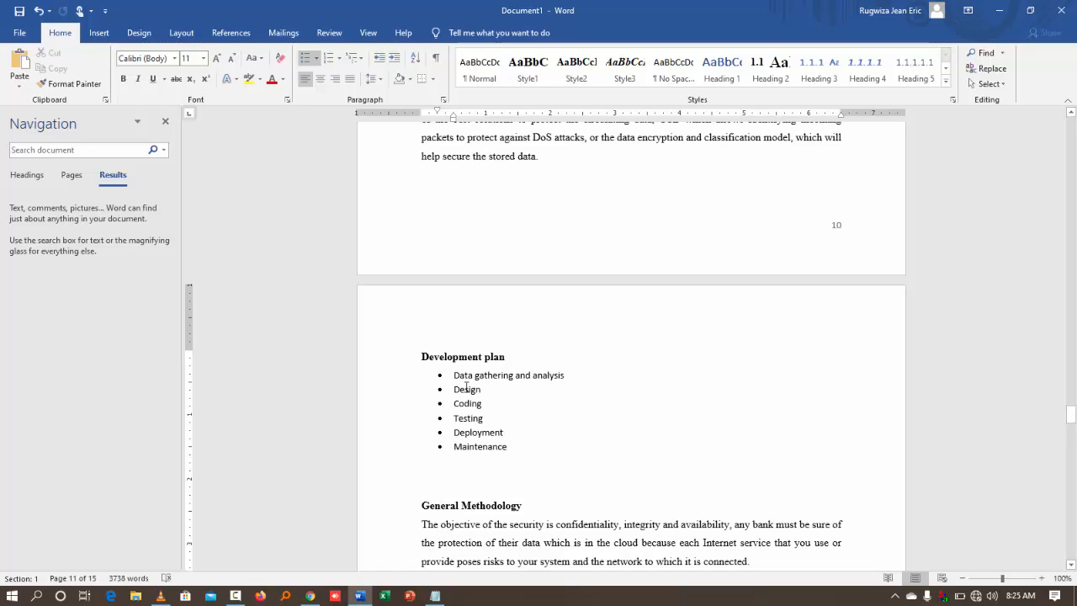
{"action": "left_click_drag", "start_coordinate": [482, 379], "coordinate": [592, 378]}
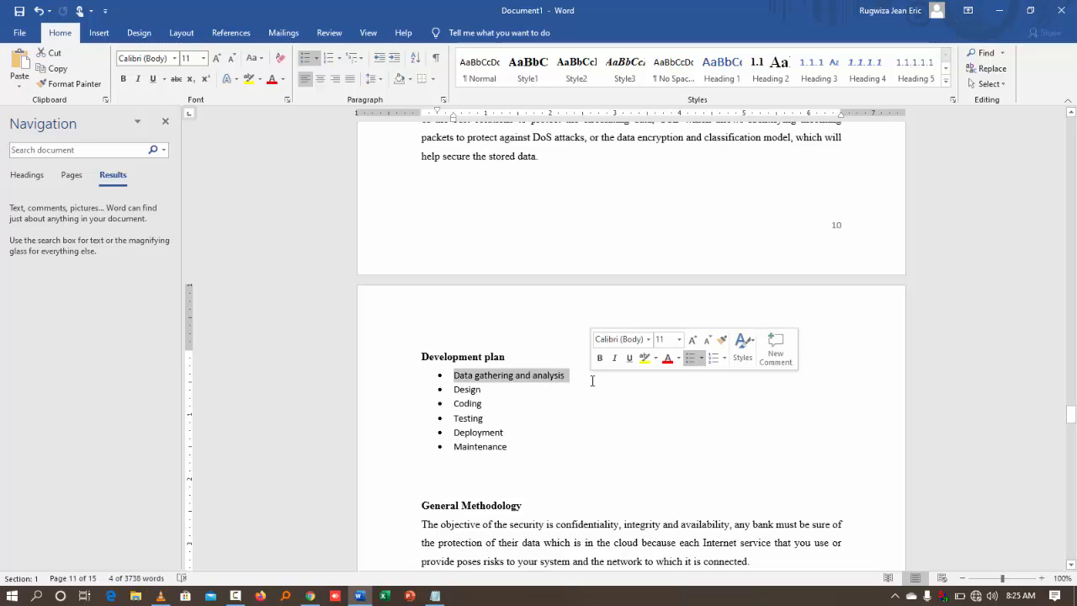
{"action": "left_click_drag", "start_coordinate": [454, 390], "coordinate": [488, 391]}
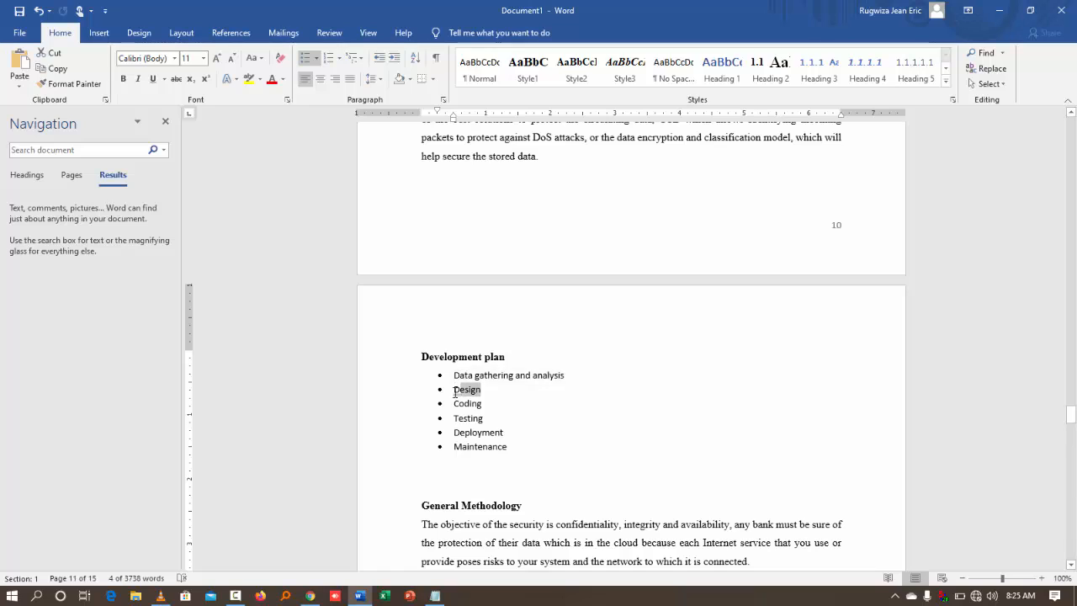
{"action": "left_click", "coordinate": [494, 410]}
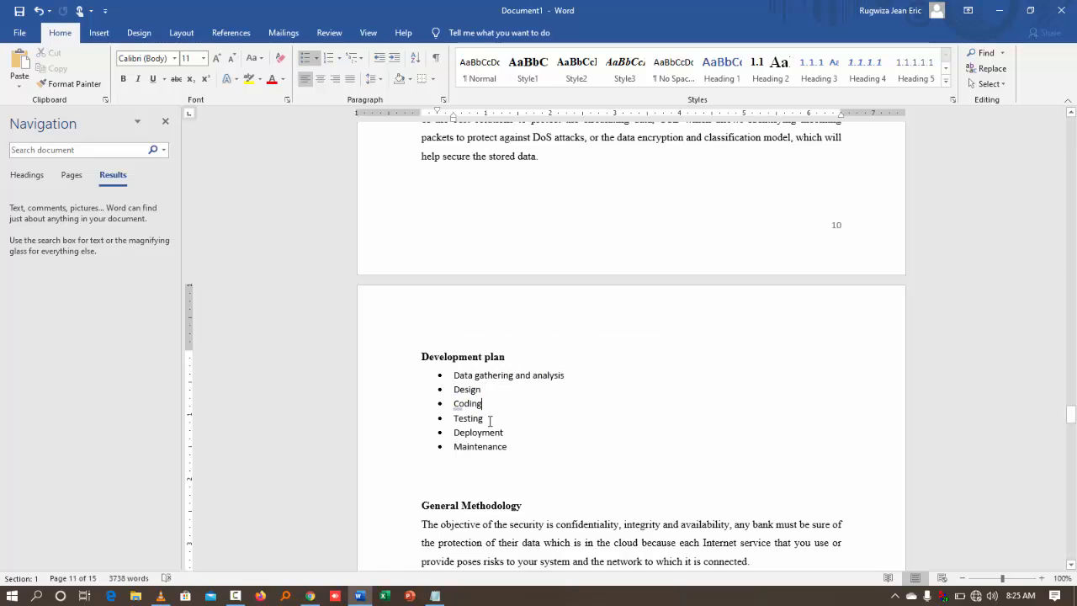
{"action": "double_click", "coordinate": [474, 433]}
Insert a Hexagon Radial SmartArt graphic from the Cycle category on the blank line below the Development plan list
{"action": "left_click", "coordinate": [510, 445]}
{"action": "key", "text": "Down"}
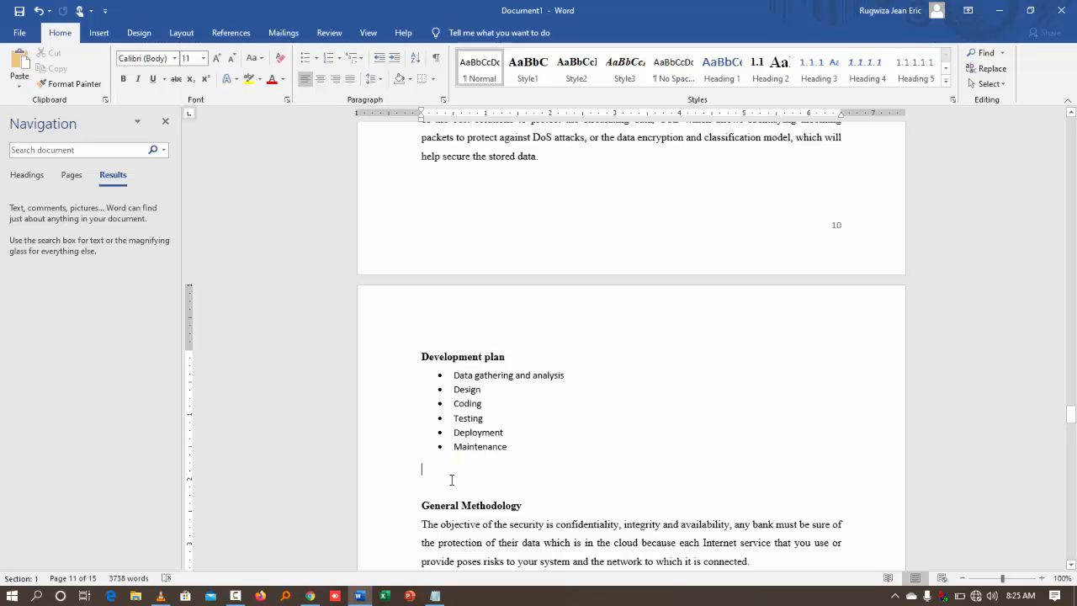
{"action": "left_click", "coordinate": [109, 38]}
{"action": "left_click", "coordinate": [185, 74]}
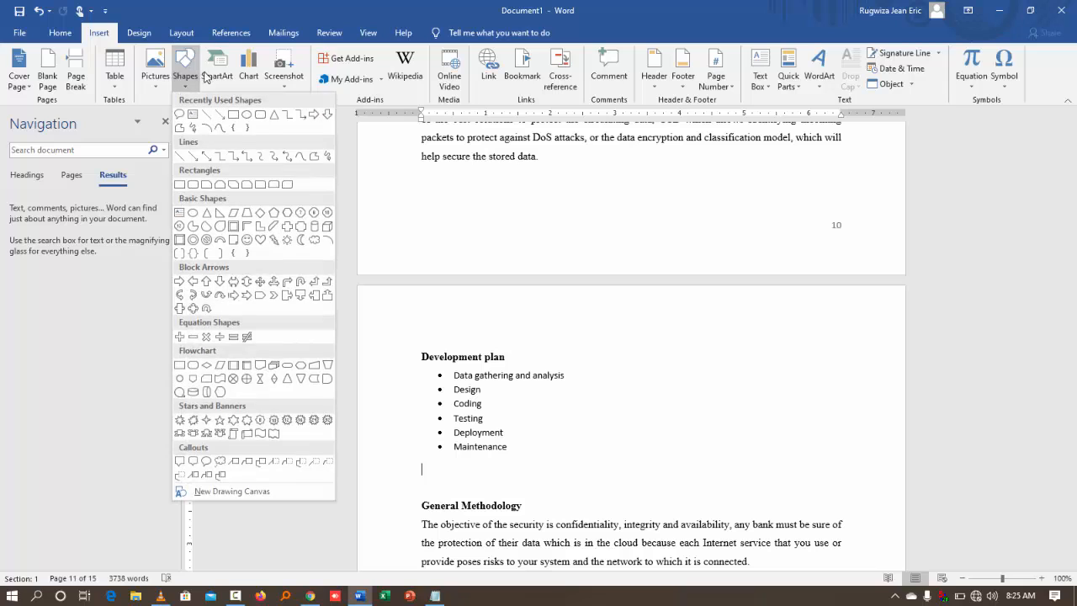
{"action": "left_click", "coordinate": [215, 79]}
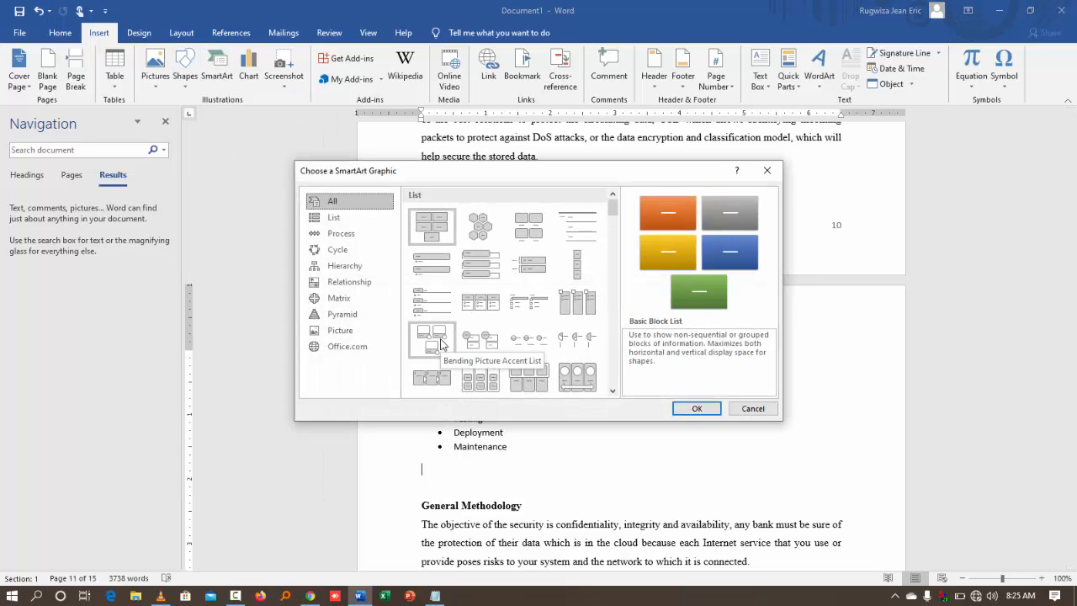
{"action": "left_click", "coordinate": [337, 249]}
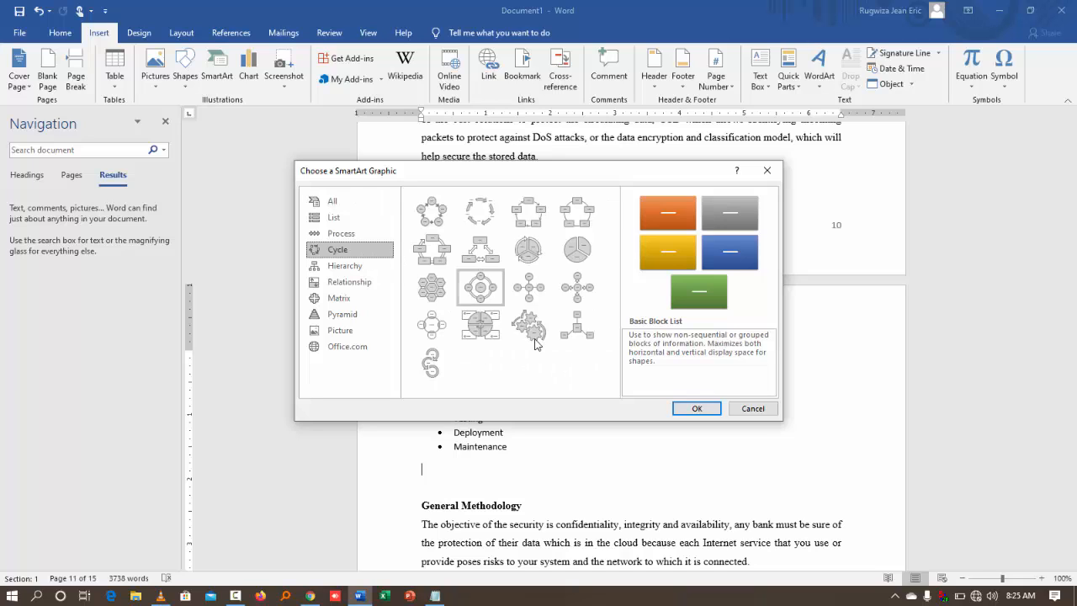
{"action": "left_click", "coordinate": [427, 294]}
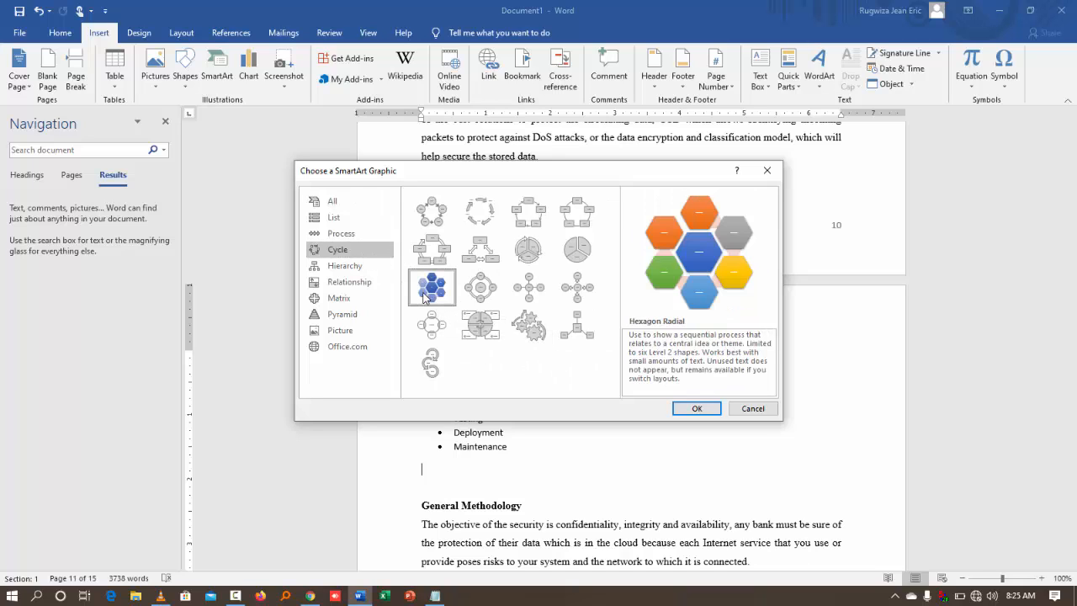
{"action": "left_click", "coordinate": [696, 409]}
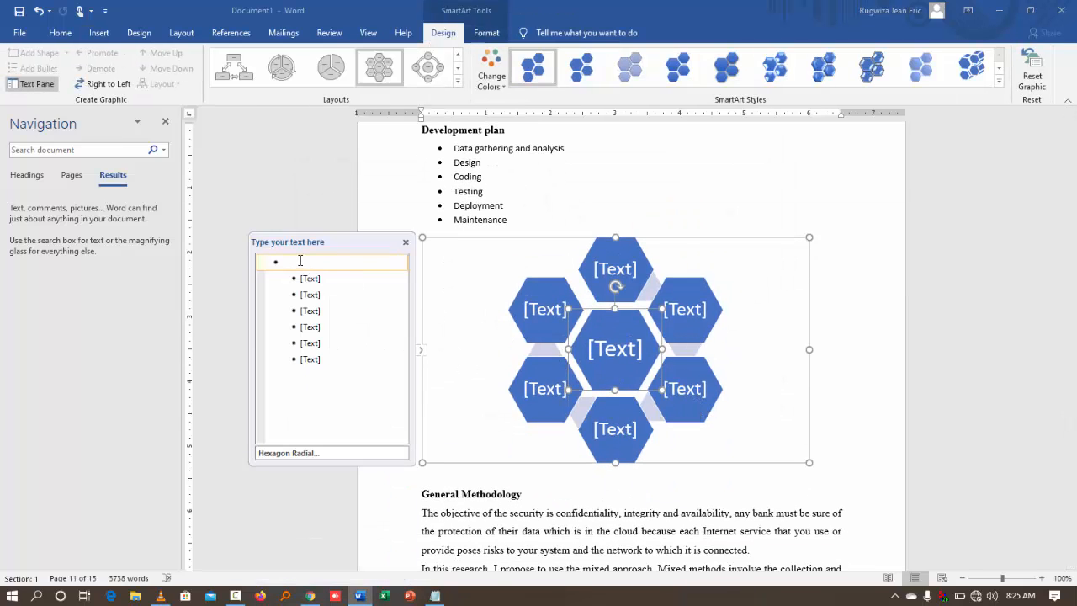
Label the central hexagon "Devpt Plan" and the first outer hexagon "Data gathering"
{"action": "type", "text": "Devpy"}
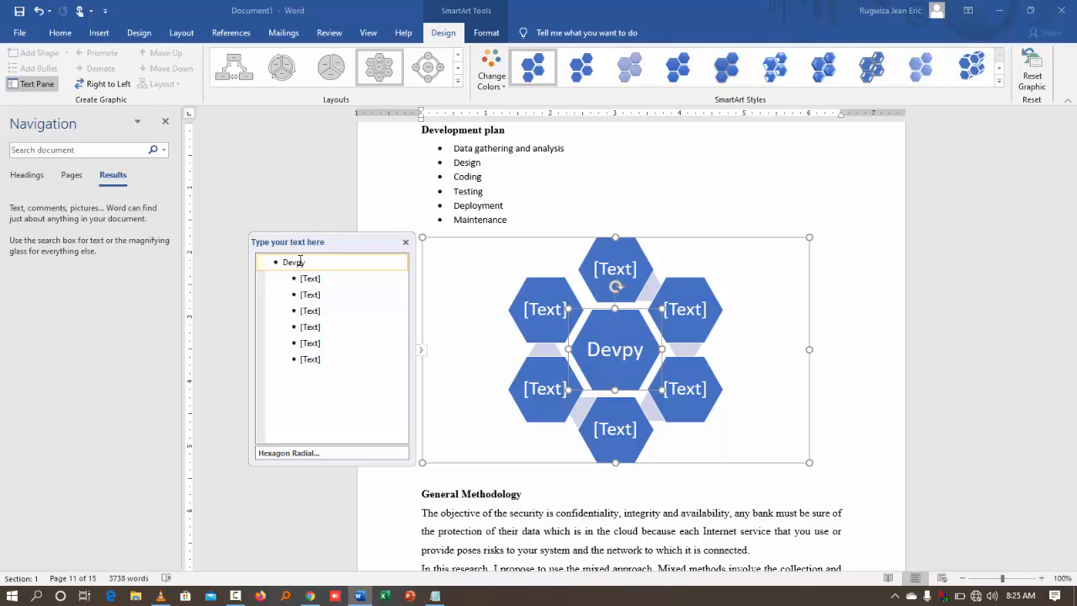
{"action": "key", "text": "BackSpace"}
{"action": "type", "text": "t Plan"}
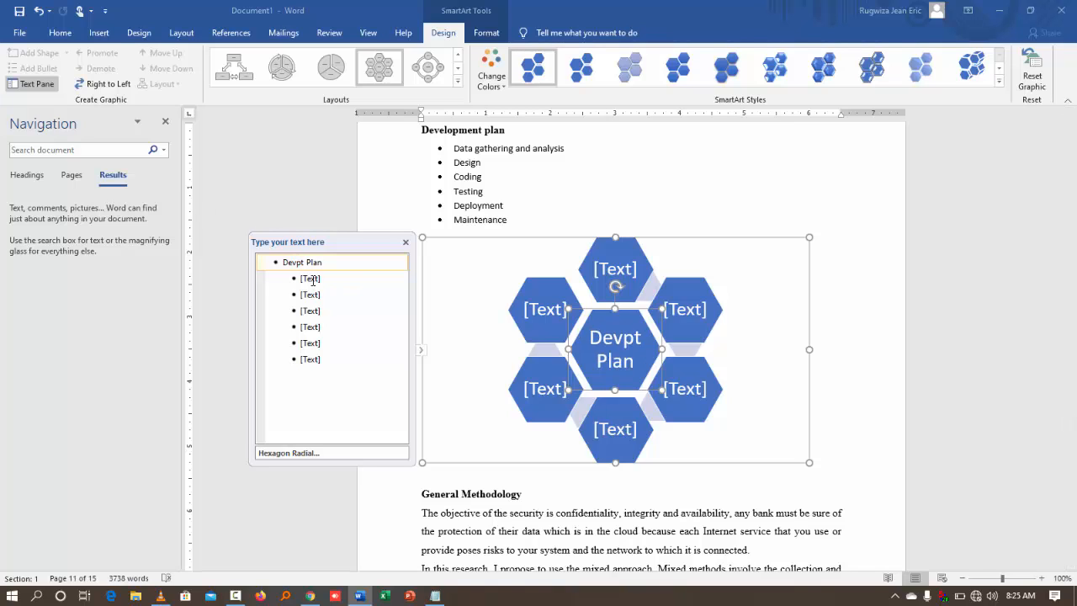
{"action": "left_click", "coordinate": [312, 279]}
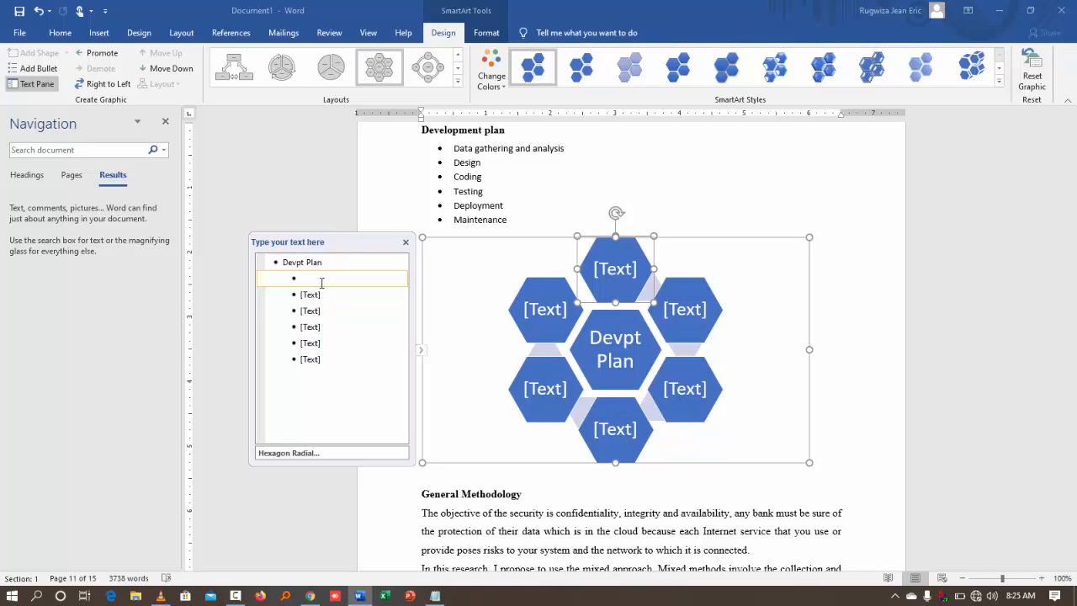
{"action": "type", "text": "Data gathering"}
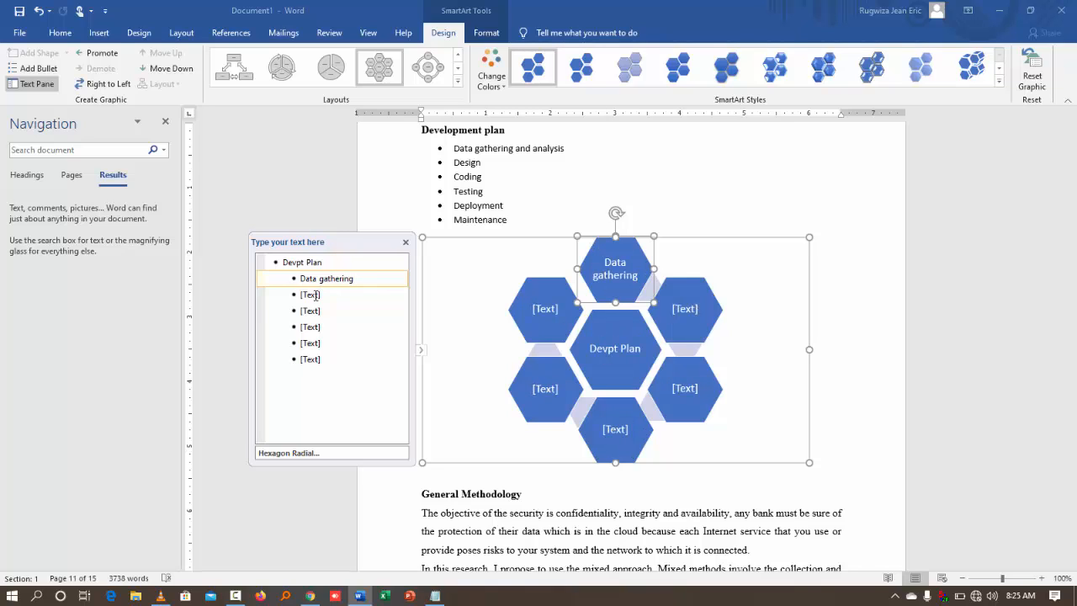
Label the second, third and fourth outer hexagons "Design", "Coding" and "Testing", in that order
{"action": "left_click", "coordinate": [316, 294]}
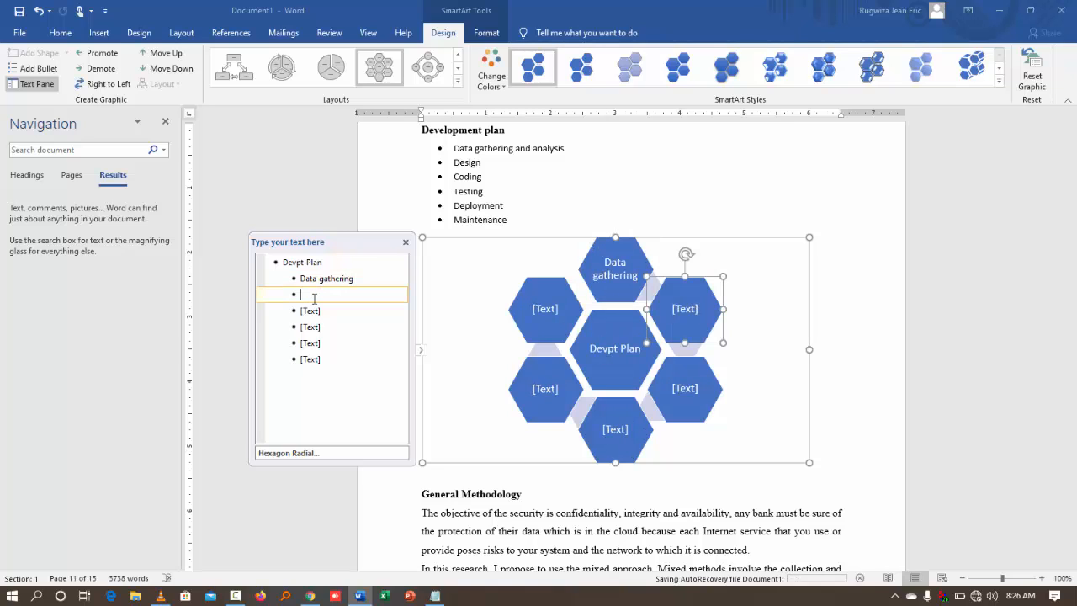
{"action": "type", "text": "Design"}
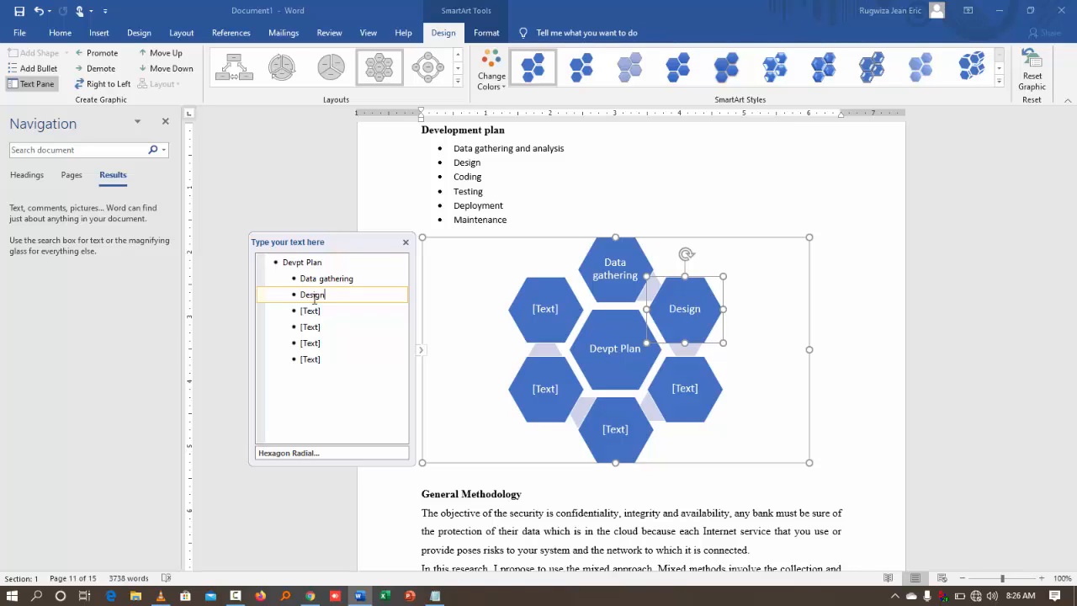
{"action": "left_click", "coordinate": [313, 311]}
{"action": "type", "text": "C"}
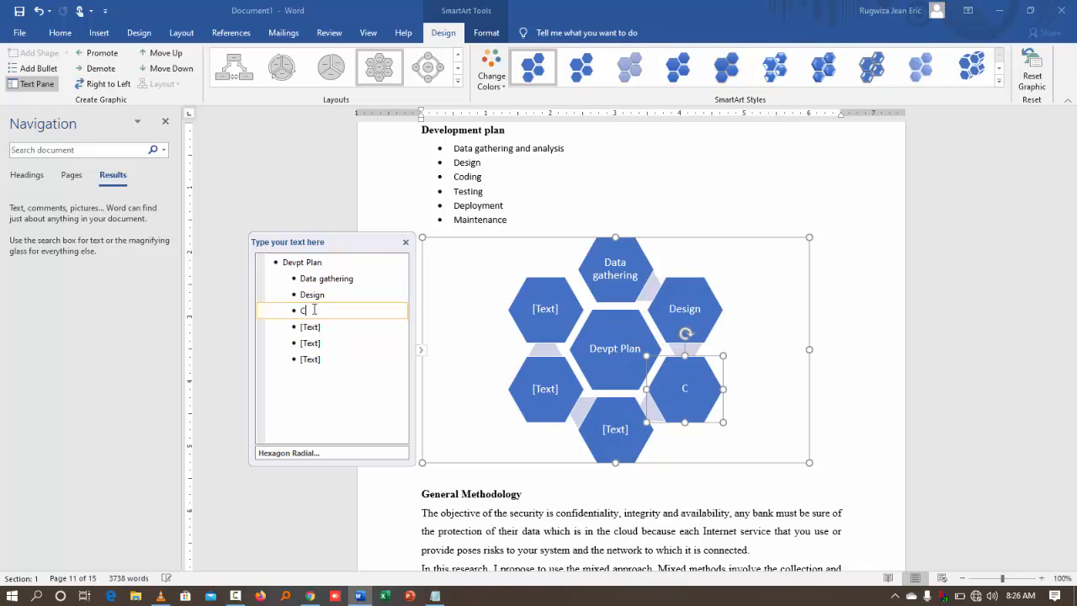
{"action": "type", "text": "oding"}
{"action": "left_click", "coordinate": [308, 327]}
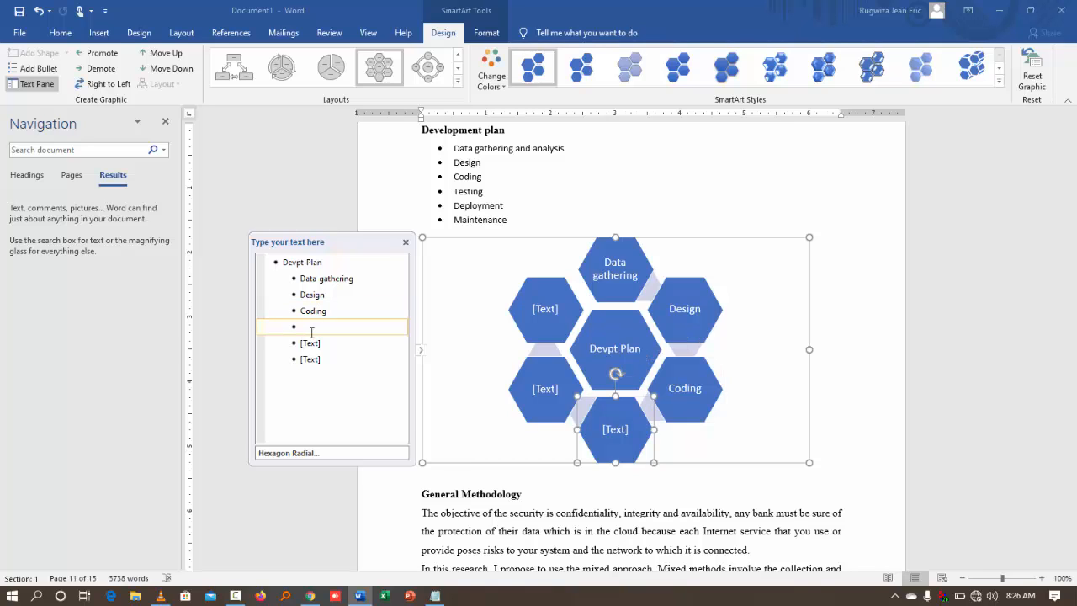
{"action": "type", "text": "Testing"}
Label the last two outer hexagons "Deployment" and "Maintenance", without an extra bullet, and deselect the graphic
{"action": "left_click", "coordinate": [315, 341]}
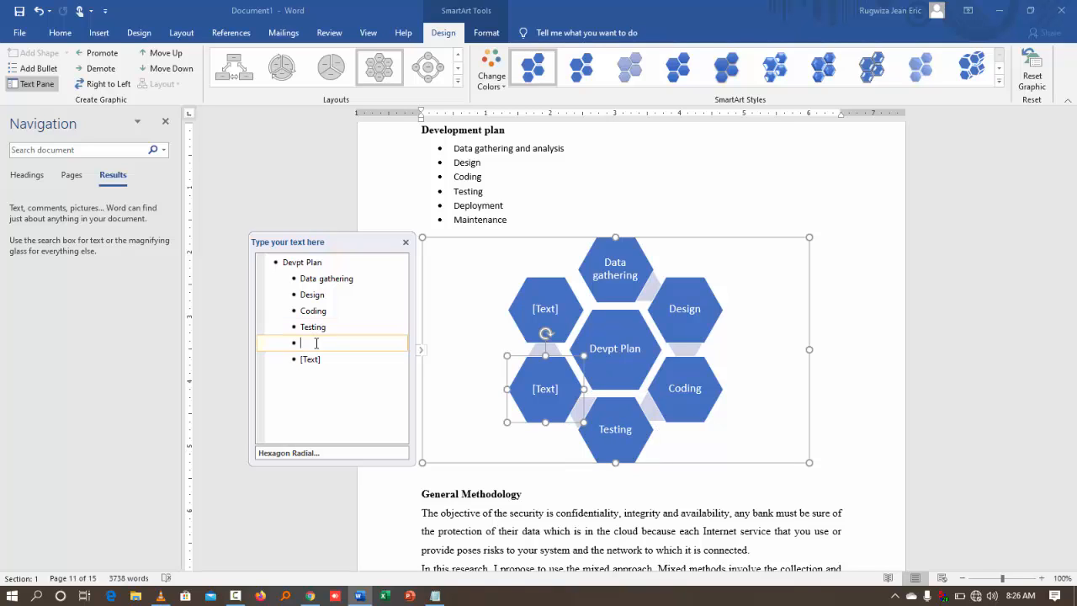
{"action": "type", "text": "Deployment"}
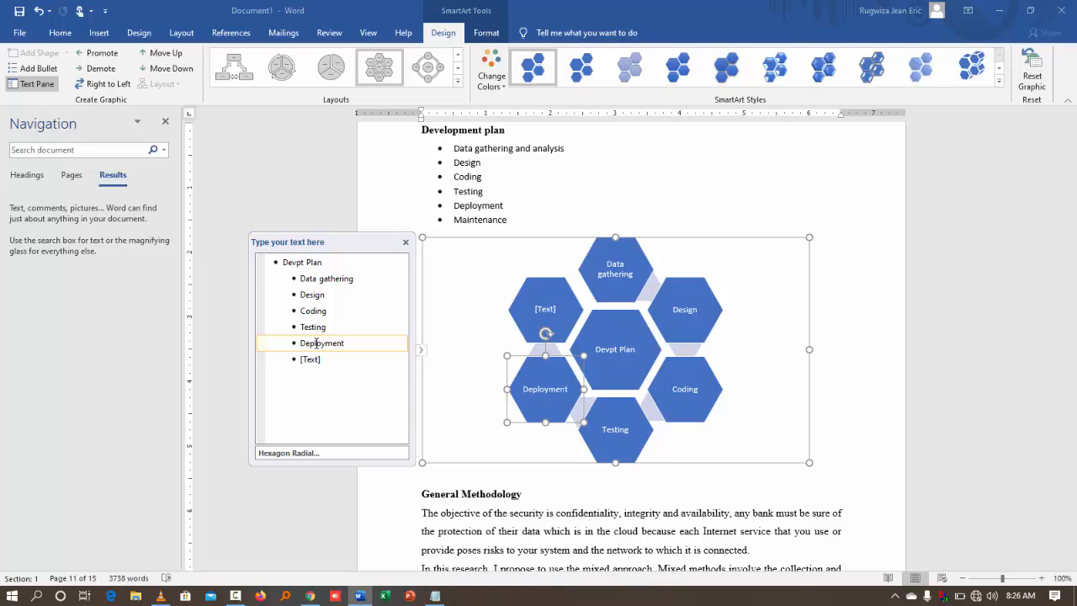
{"action": "left_click", "coordinate": [318, 362]}
{"action": "type", "text": "M"}
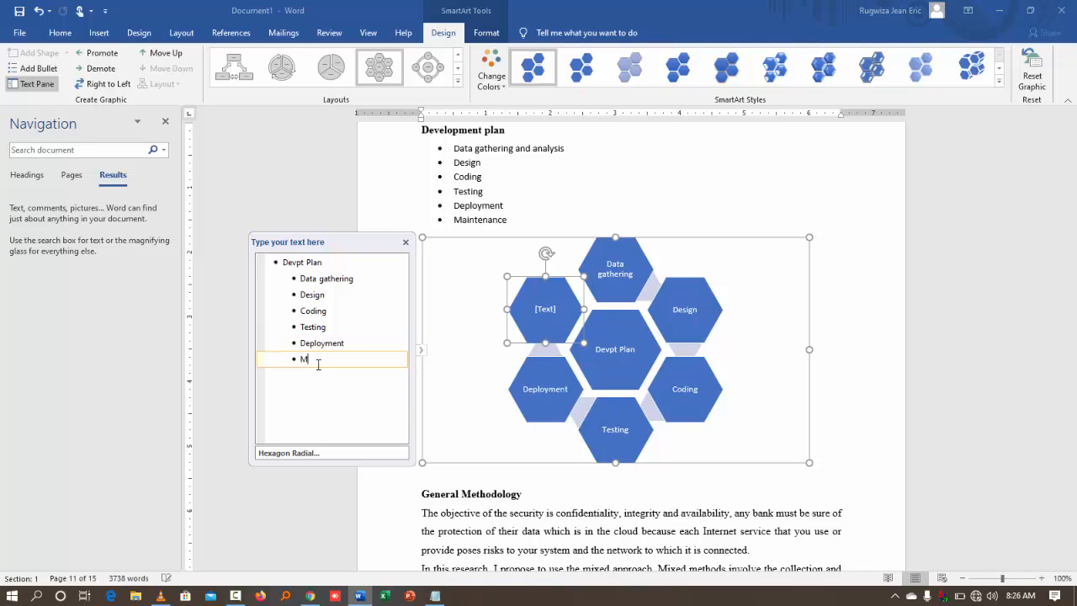
{"action": "type", "text": "aintenance"}
{"action": "key", "text": "Return"}
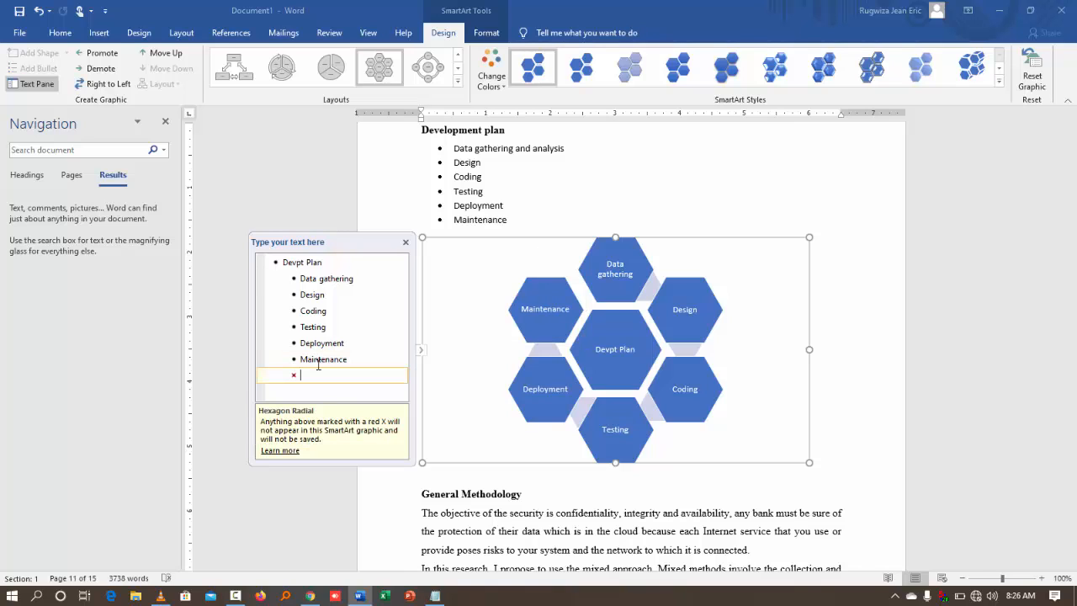
{"action": "key", "text": "BackSpace"}
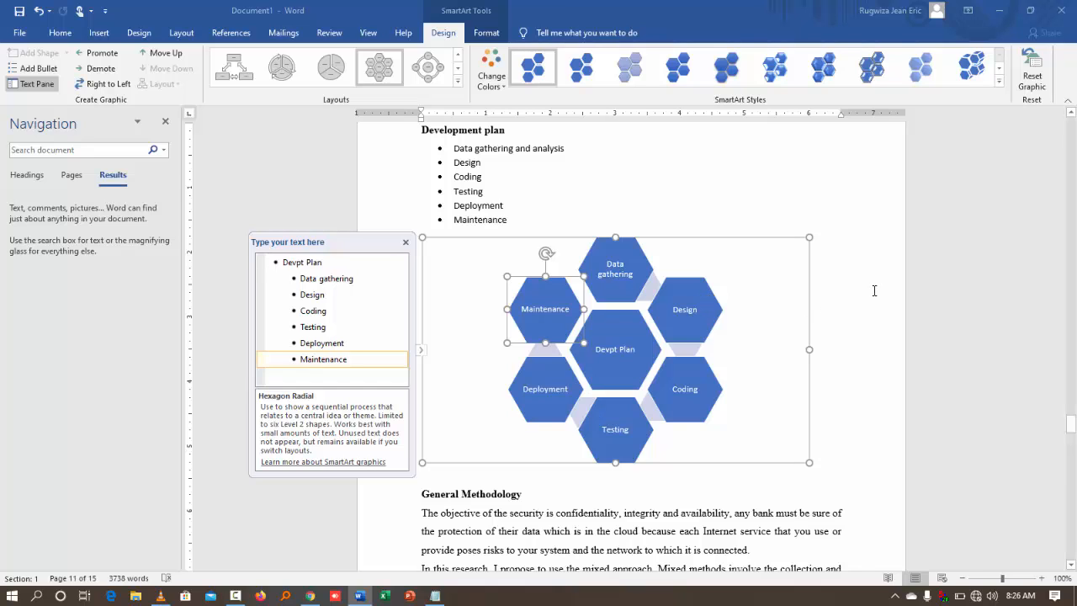
{"action": "left_click", "coordinate": [545, 198]}
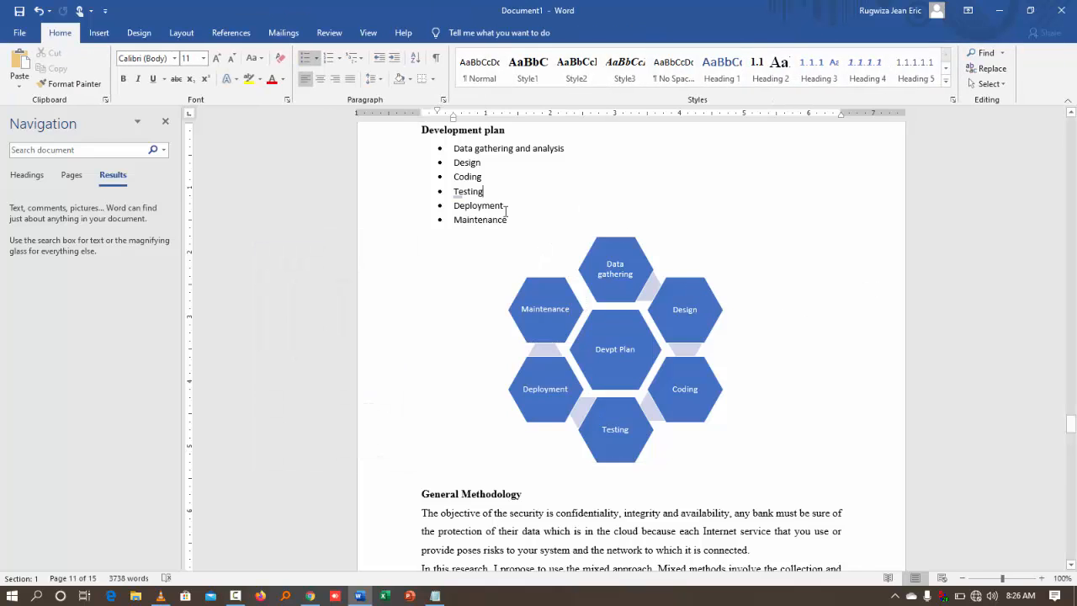
Hide the hexagon graphic's text entry pane and apply the third Best Match for Document SmartArt style, with light gradient fills and dark text
{"action": "left_click", "coordinate": [636, 354]}
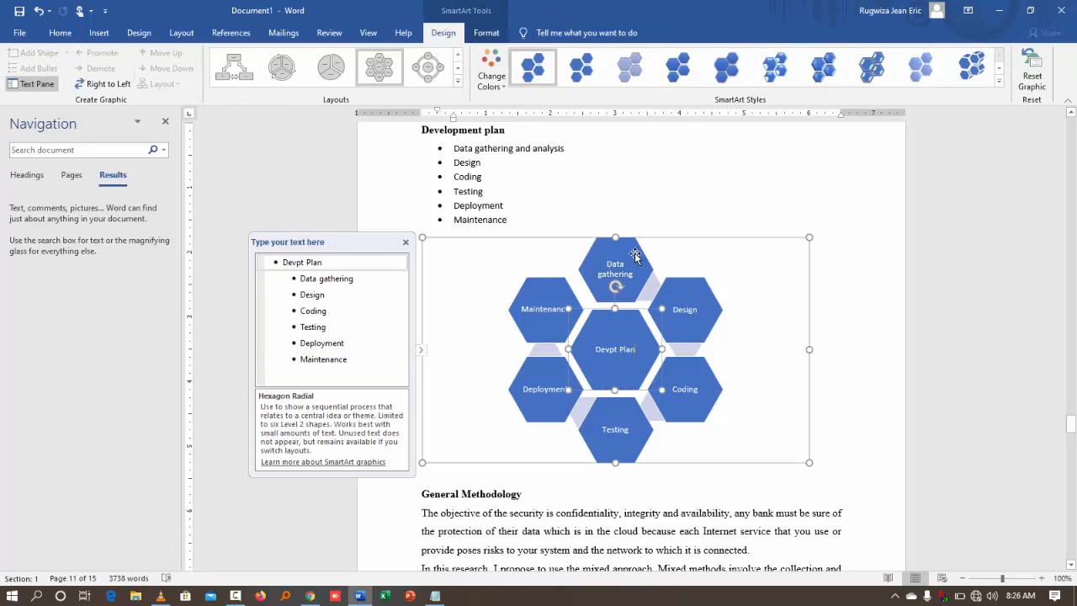
{"action": "left_click", "coordinate": [705, 257]}
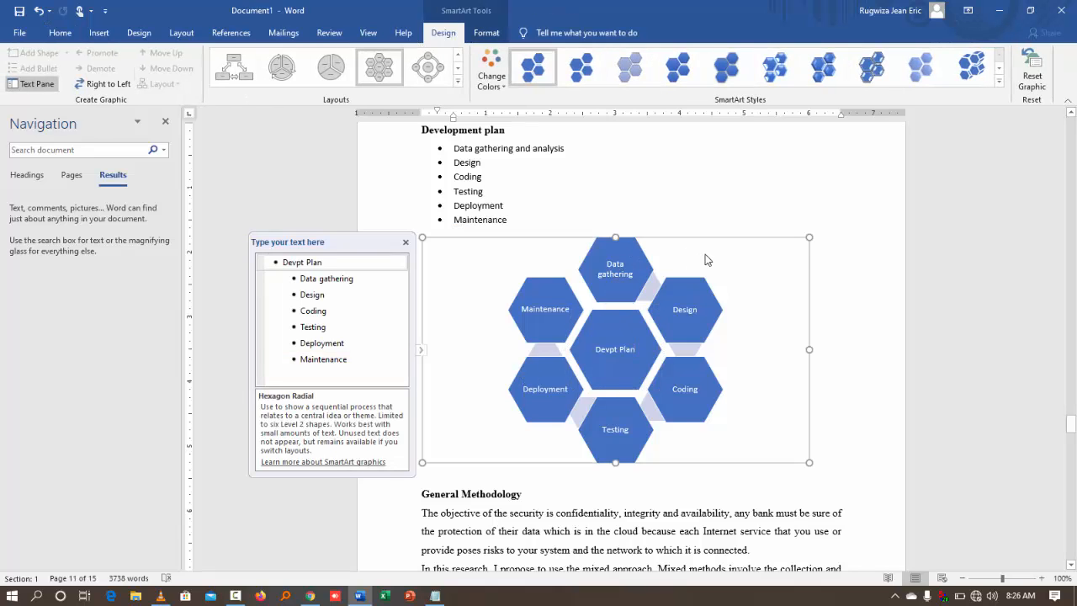
{"action": "left_click", "coordinate": [405, 244]}
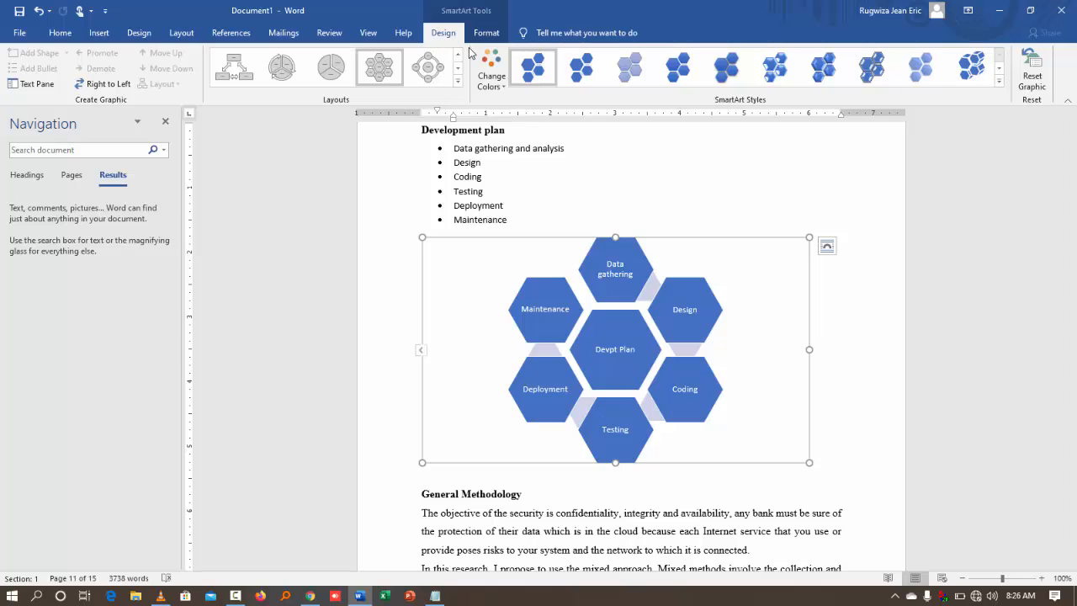
{"action": "left_click", "coordinate": [630, 78]}
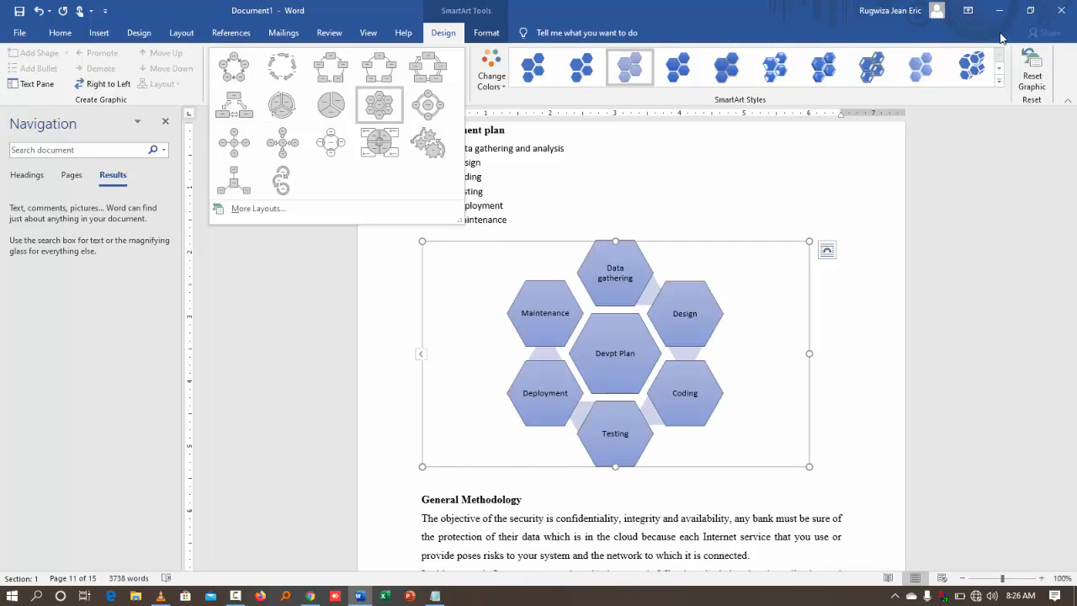
{"action": "left_click", "coordinate": [1000, 79]}
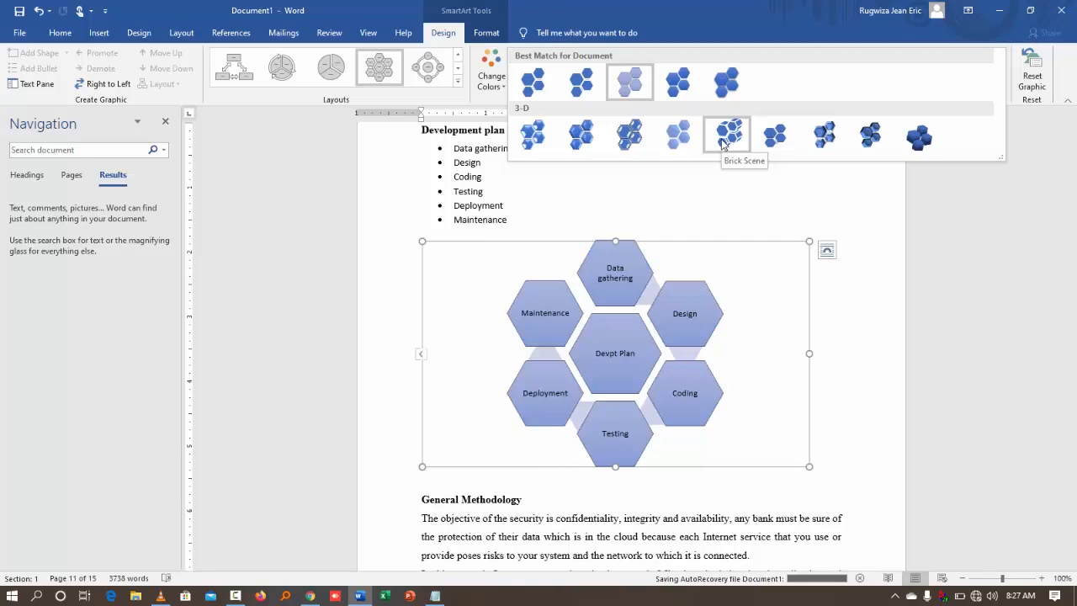
{"action": "left_click", "coordinate": [606, 542]}
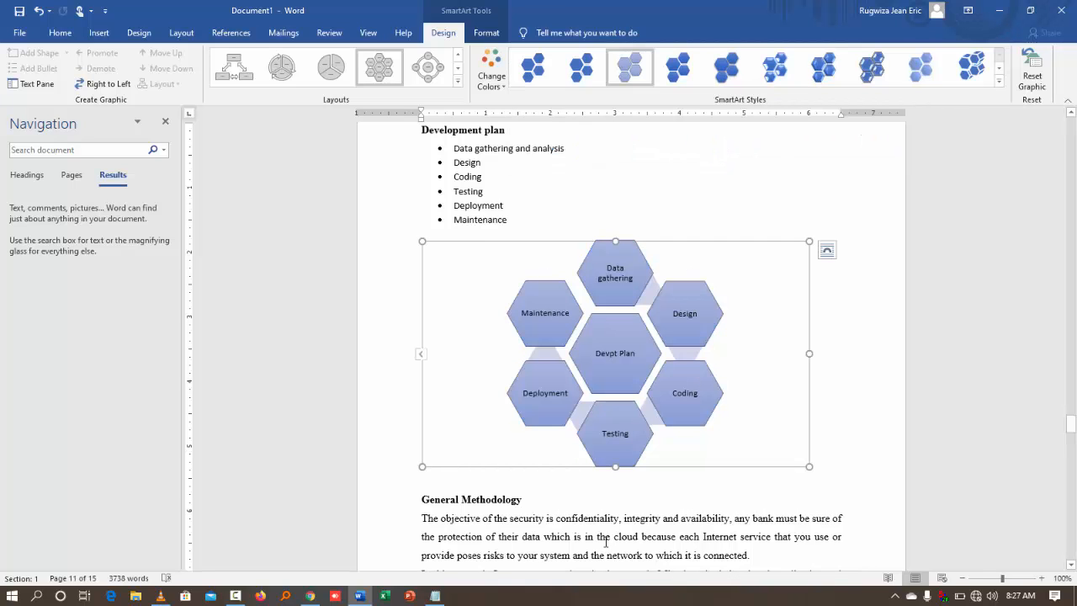
{"action": "left_click", "coordinate": [523, 536]}
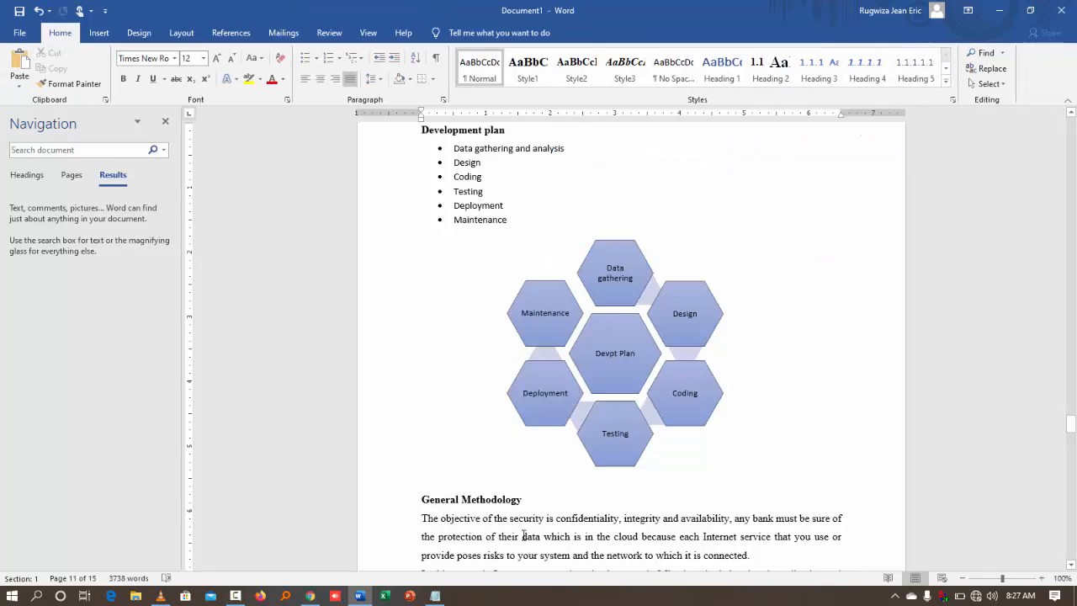
Recolor the hexagon SmartArt graphic with the fourth Colorful scheme, which has a grey centre and orange, green and blue outer hexagons
{"action": "left_click", "coordinate": [620, 312]}
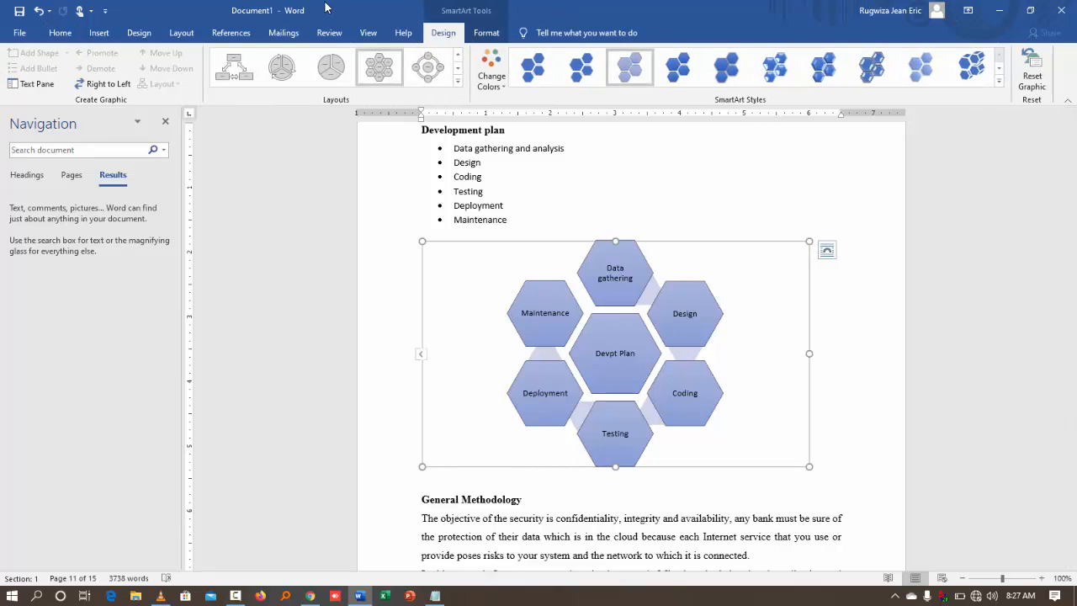
{"action": "left_click", "coordinate": [486, 34]}
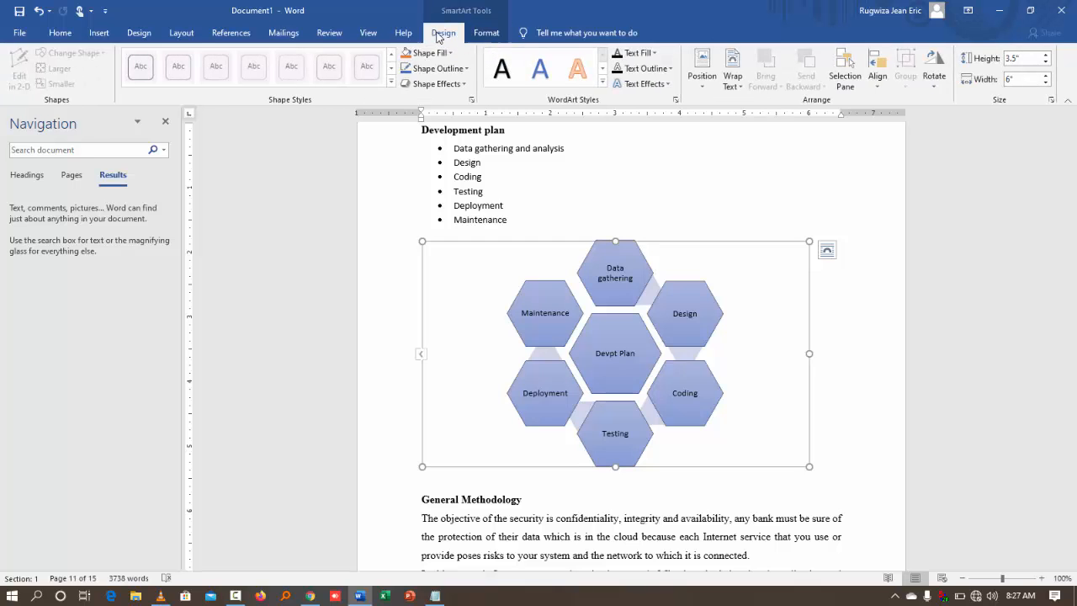
{"action": "left_click", "coordinate": [443, 33]}
{"action": "left_click", "coordinate": [483, 71]}
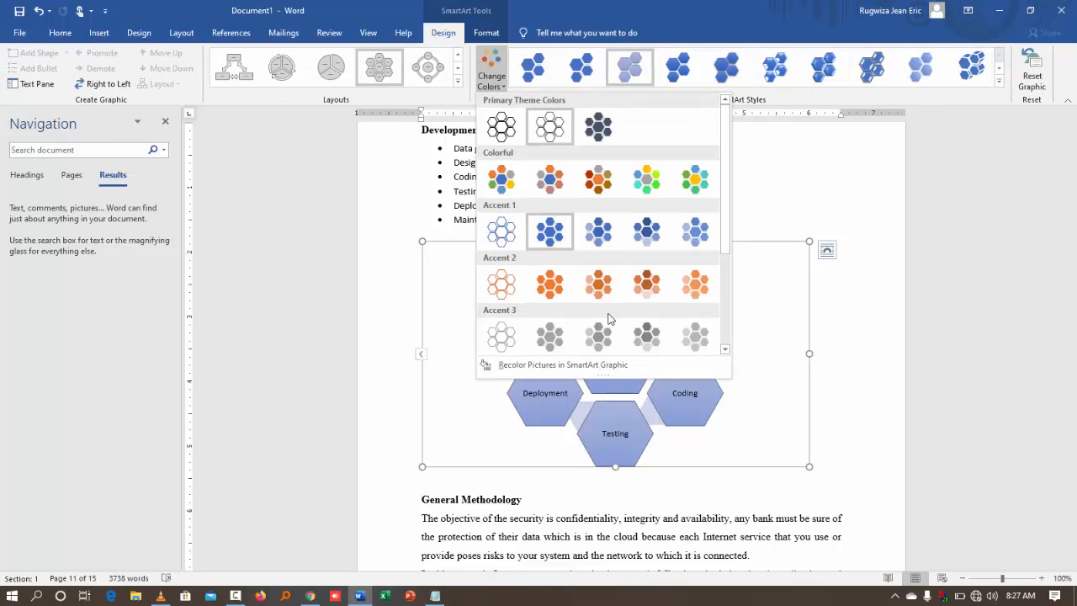
{"action": "left_click", "coordinate": [649, 185]}
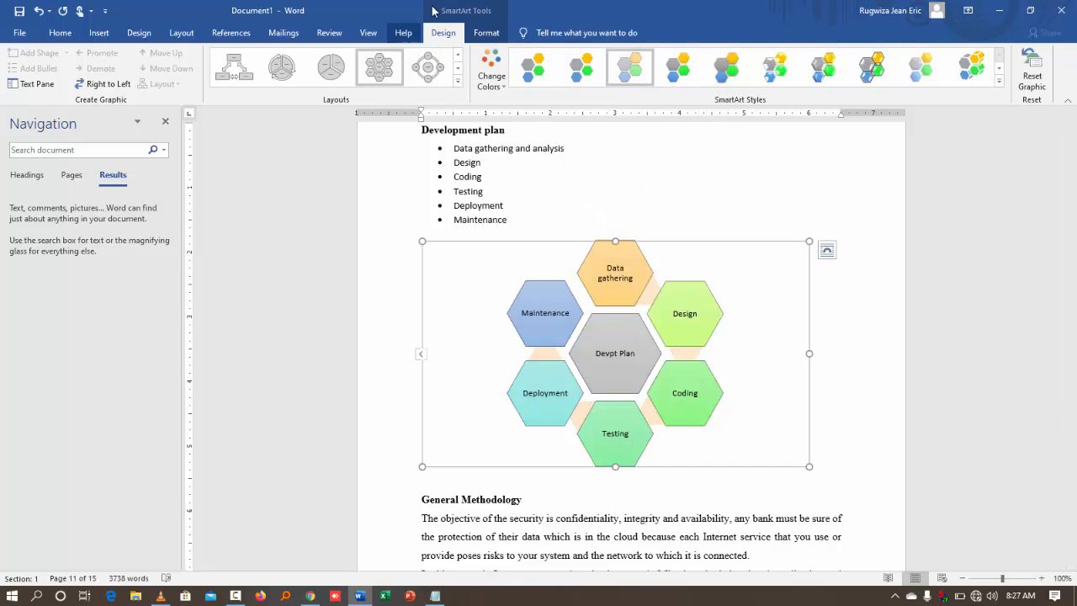
{"action": "left_click", "coordinate": [487, 33]}
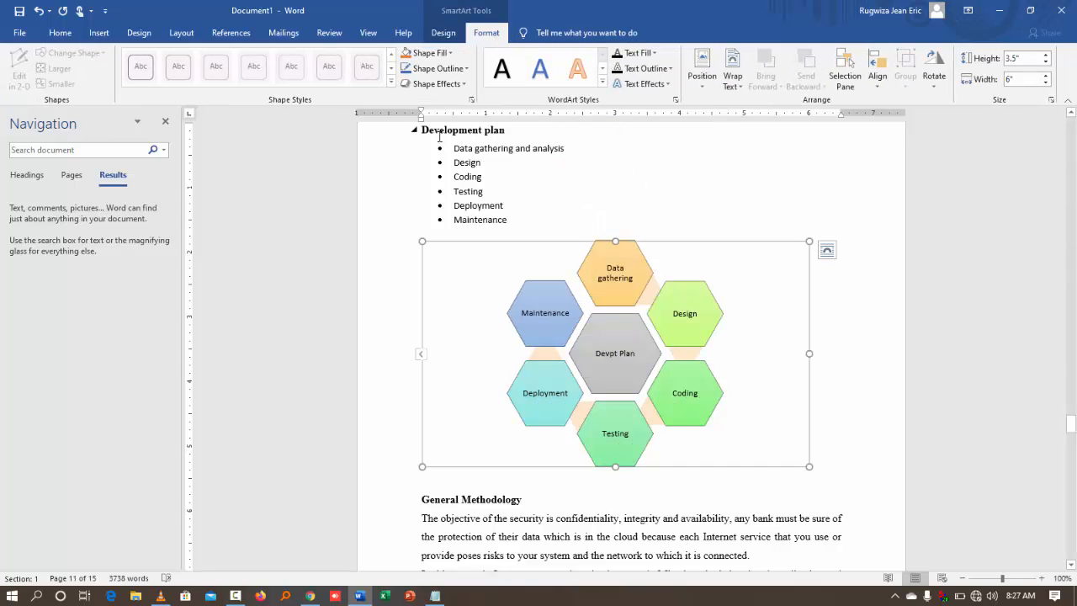
Set the hexagon graphic's text wrapping to In Front of Text and try moving its centre hexagon up over the outer ones
{"action": "left_click", "coordinate": [732, 82]}
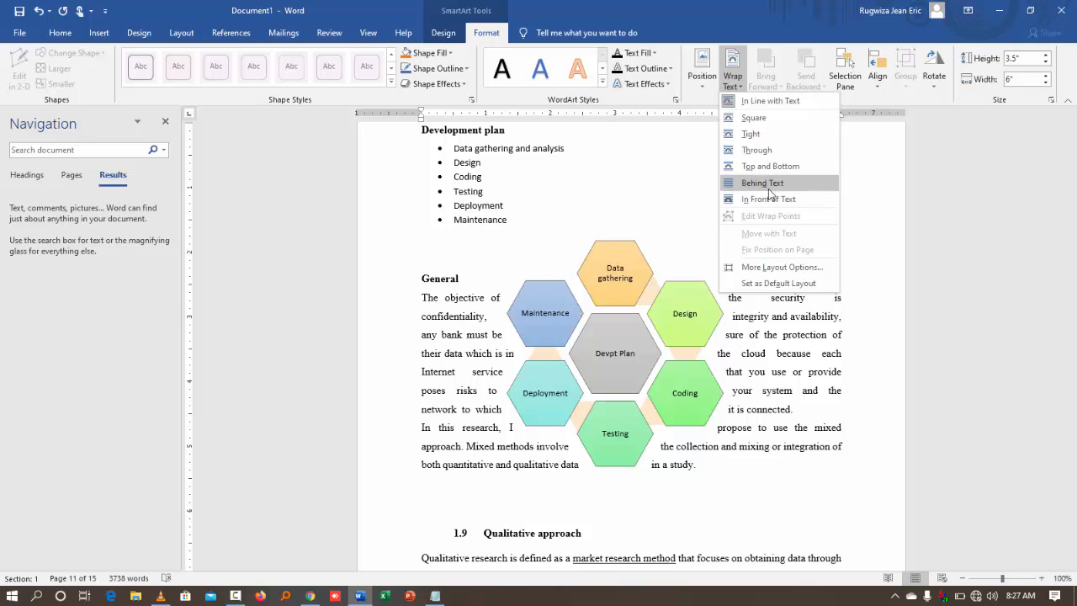
{"action": "left_click", "coordinate": [768, 167]}
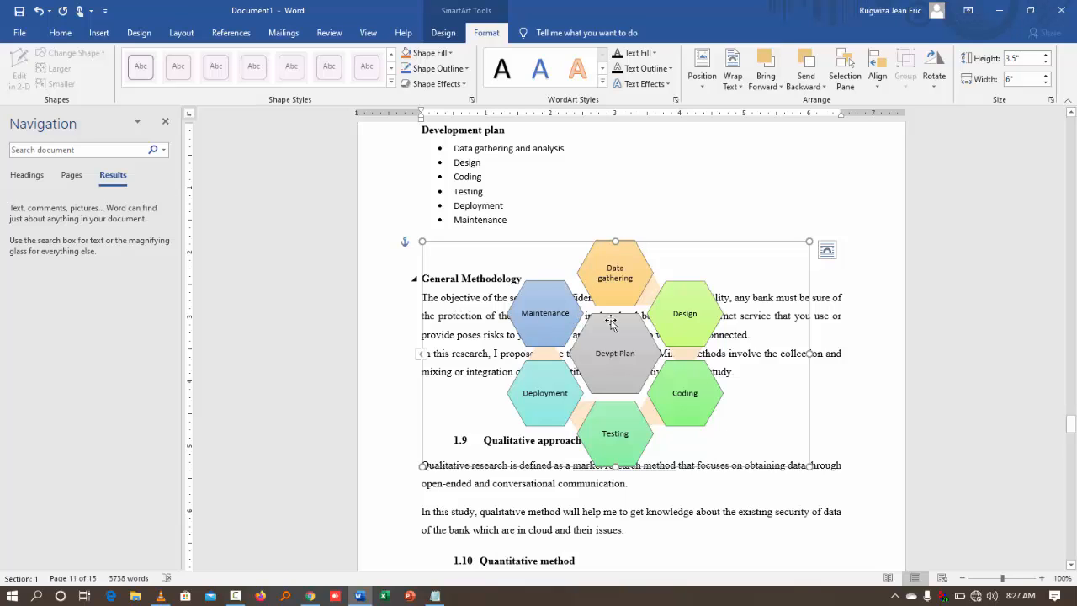
{"action": "left_click_drag", "start_coordinate": [611, 325], "coordinate": [652, 258]}
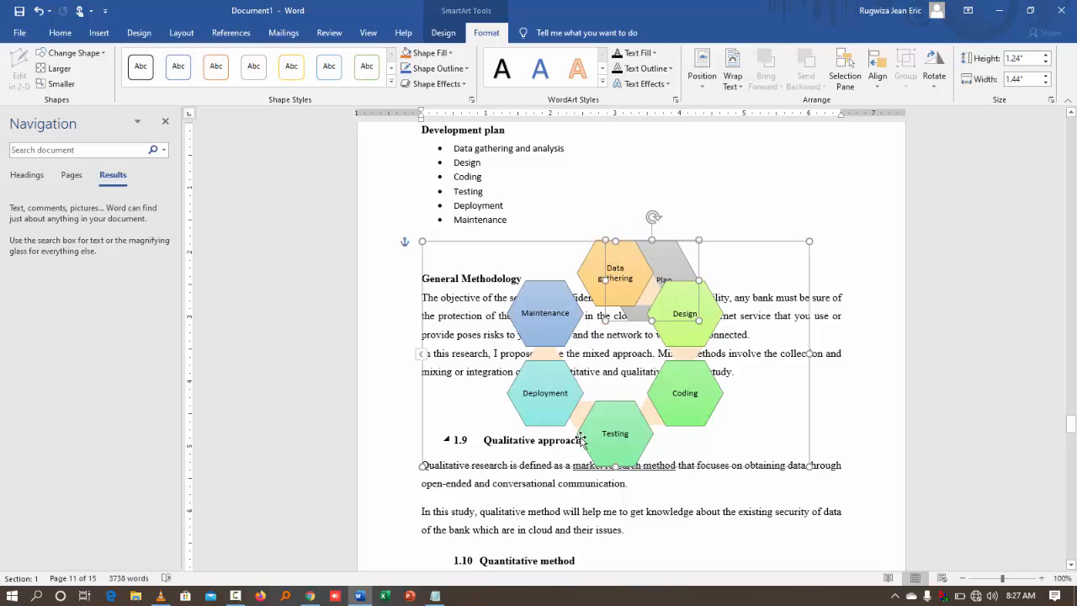
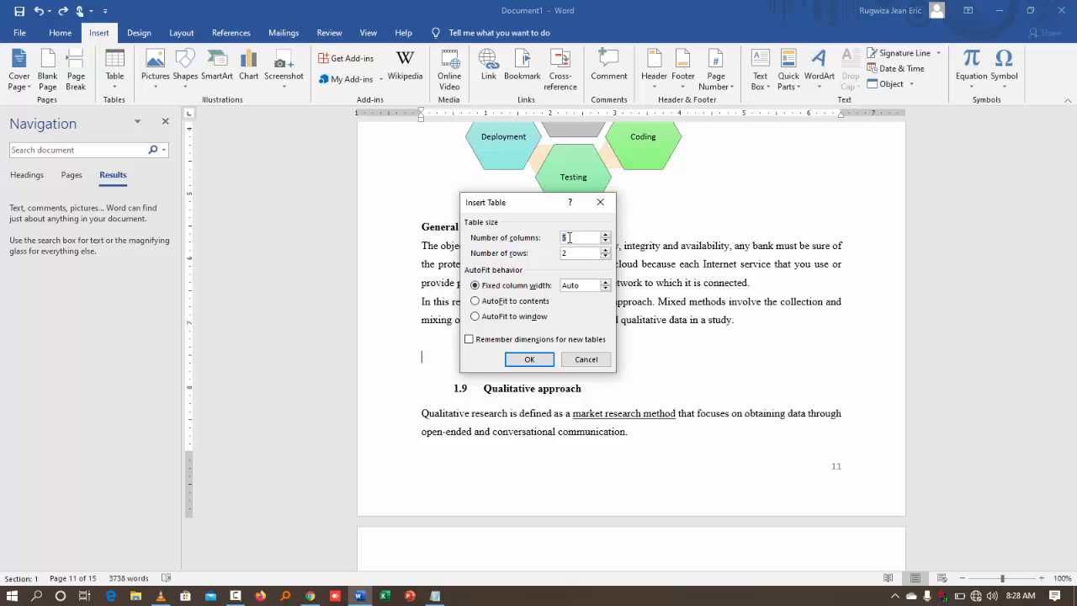
Insert a table with 5 columns and 2 rows below the General Methodology text, and undo the insertion
{"action": "left_click", "coordinate": [529, 359]}
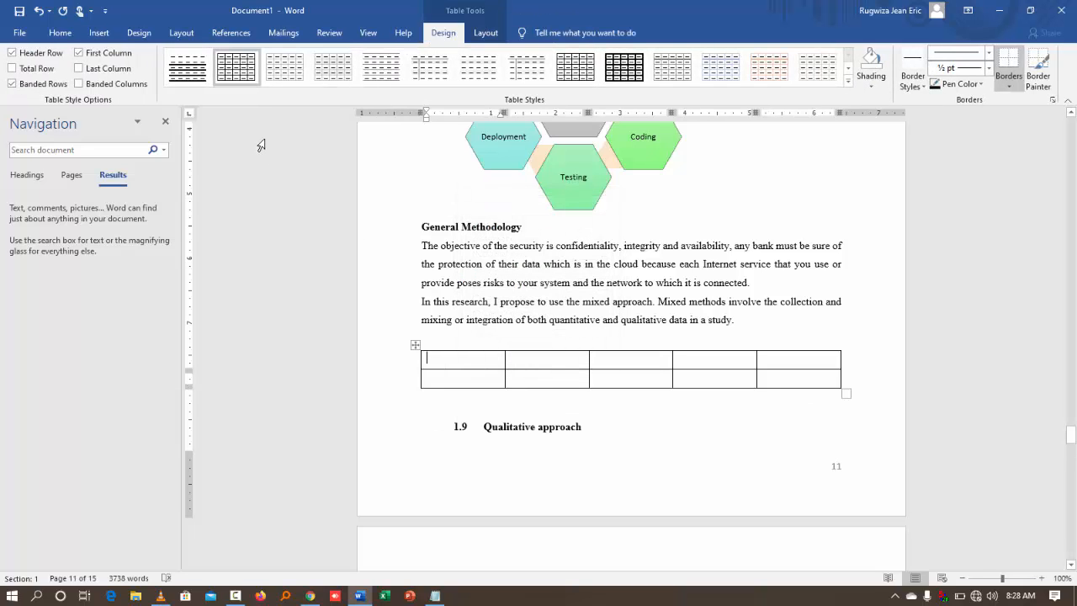
{"action": "key", "text": "ctrl+z"}
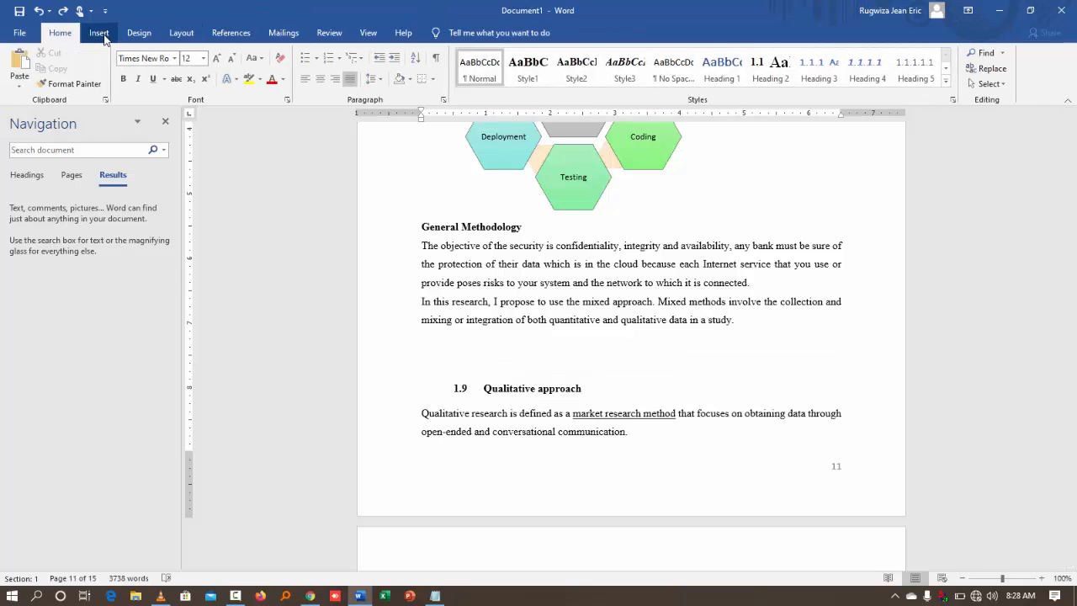
Insert a table with 5 columns and 6 rows between the General Methodology text and the Qualitative approach heading
{"action": "left_click", "coordinate": [99, 32]}
{"action": "left_click", "coordinate": [115, 80]}
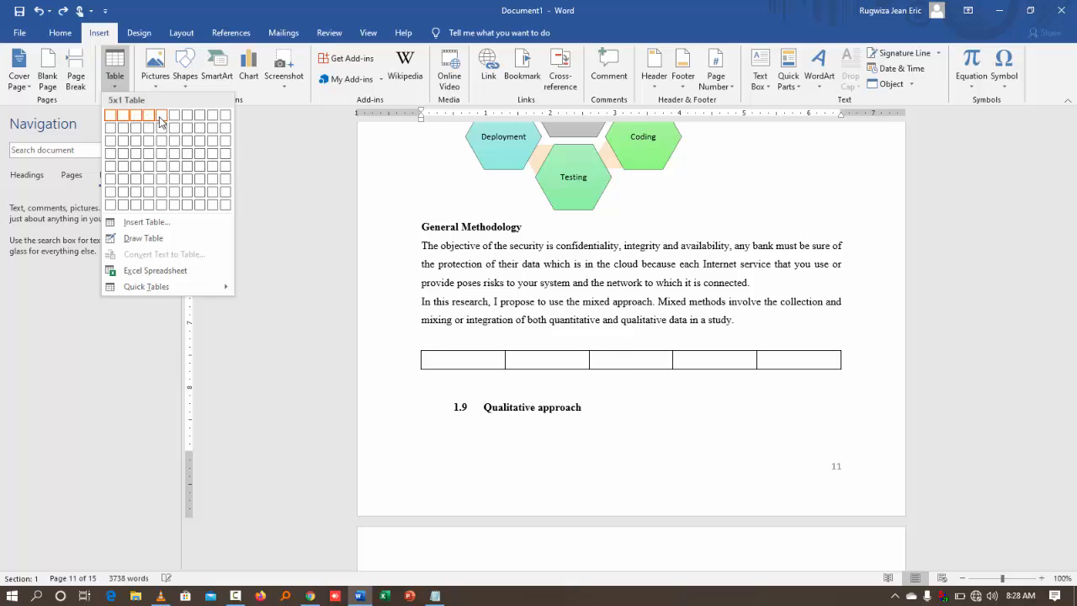
{"action": "left_click", "coordinate": [163, 175]}
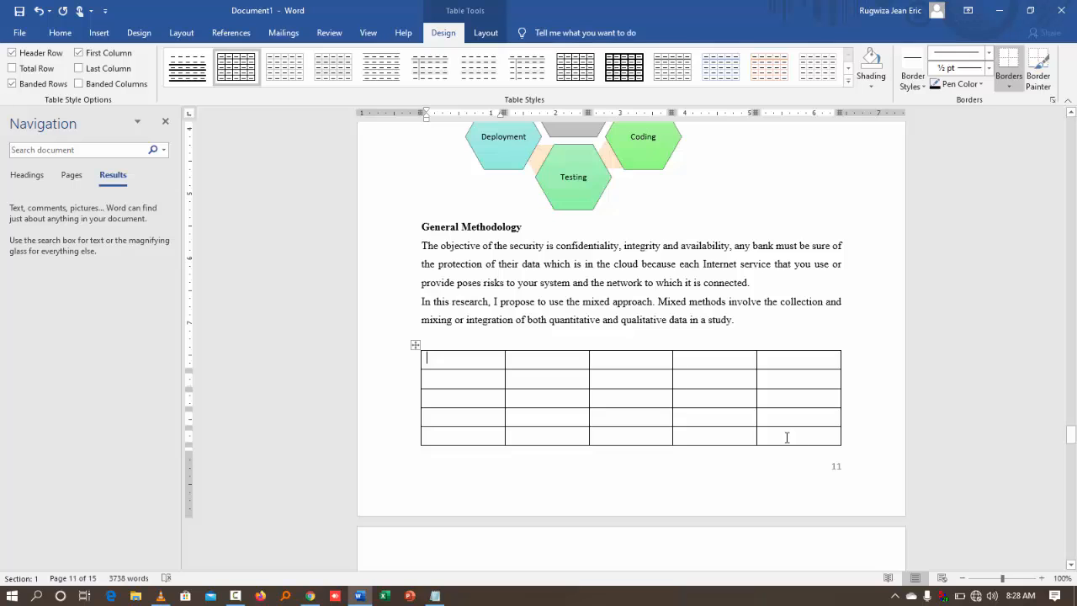
Add nine more rows at the end of the table, after its last row on the second page
{"action": "scroll", "coordinate": [604, 367], "scroll_direction": "down", "scroll_amount": 2}
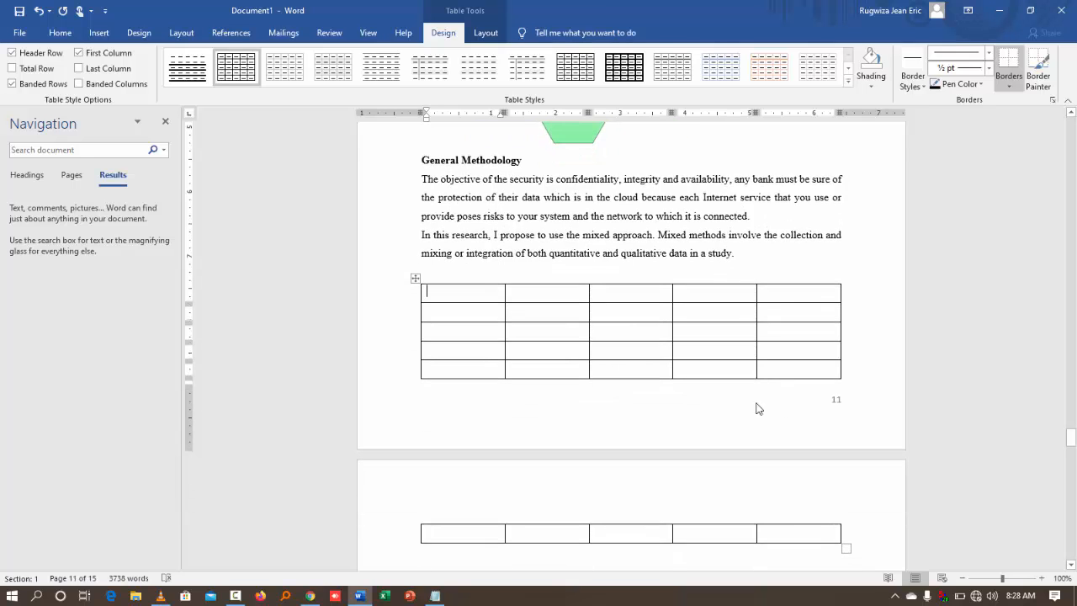
{"action": "scroll", "coordinate": [749, 406], "scroll_direction": "down", "scroll_amount": 2}
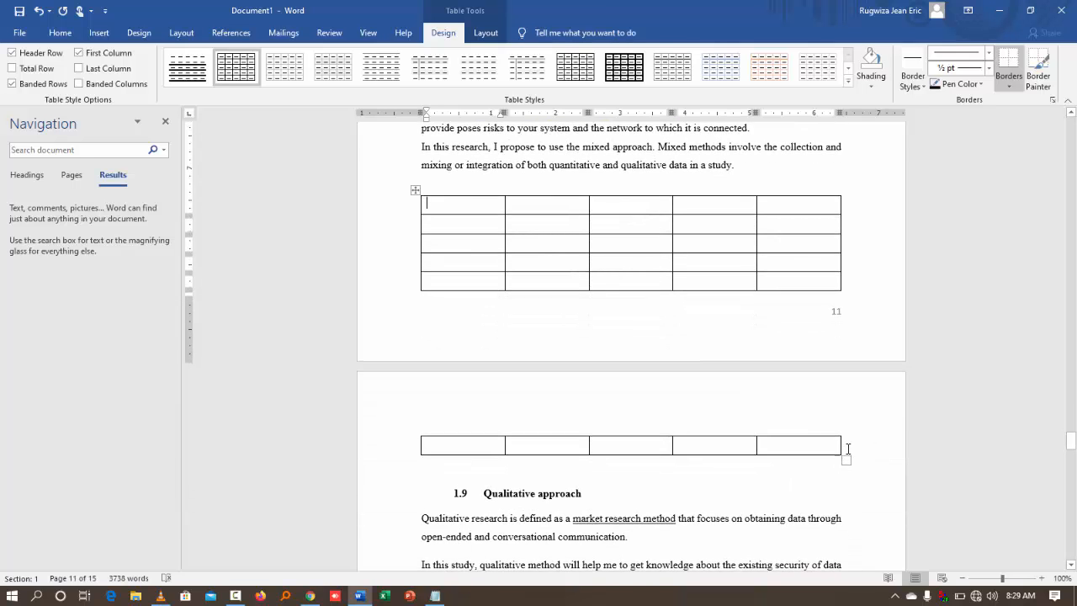
{"action": "left_click", "coordinate": [848, 448]}
{"action": "key", "text": "Return"}
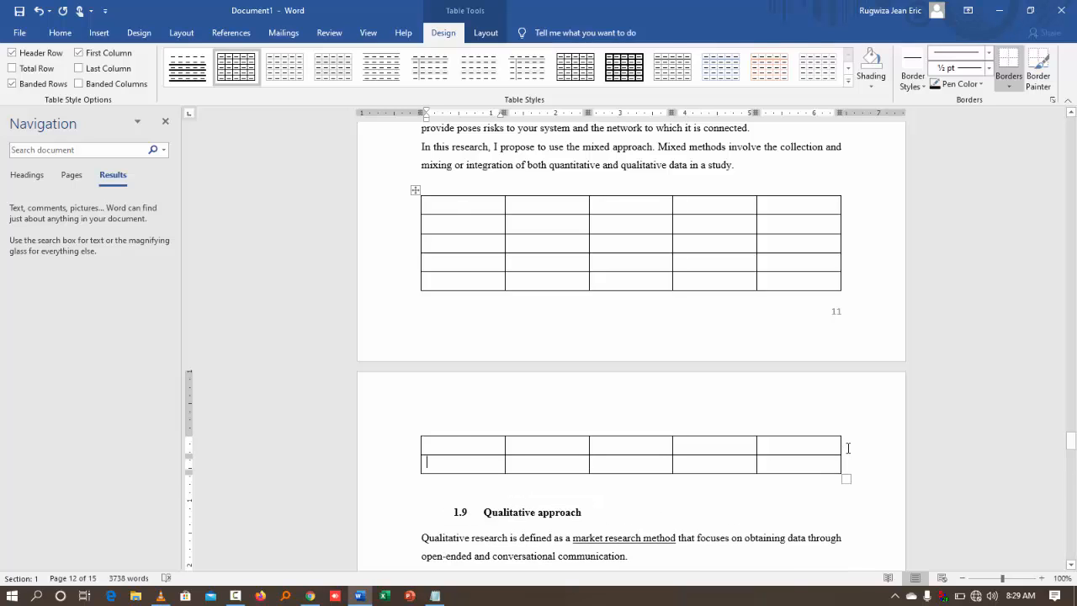
{"action": "key", "text": "Tab"}
{"action": "key", "text": "Tab"}
{"action": "key", "text": "Tab"}
{"action": "key", "text": "Tab"}
{"action": "key", "text": "Tab"}
{"action": "key", "text": "Tab"}
{"action": "key", "text": "Tab"}
{"action": "key", "text": "Tab"}
{"action": "key", "text": "Tab"}
{"action": "key", "text": "Tab"}
{"action": "key", "text": "Tab"}
{"action": "key", "text": "Tab"}
{"action": "key", "text": "Tab"}
{"action": "key", "text": "Tab"}
{"action": "key", "text": "Tab"}
{"action": "key", "text": "Tab"}
{"action": "key", "text": "Tab"}
{"action": "key", "text": "Tab"}
{"action": "key", "text": "Tab"}
{"action": "key", "text": "Tab"}
{"action": "key", "text": "Tab"}
{"action": "key", "text": "Tab"}
{"action": "key", "text": "Tab"}
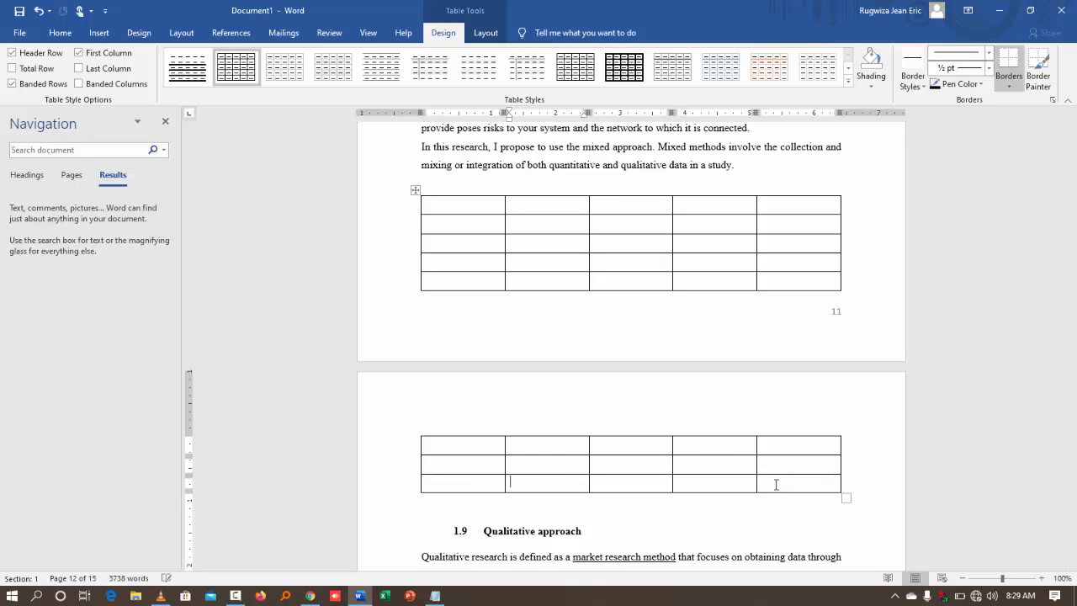
{"action": "scroll", "coordinate": [776, 483], "scroll_direction": "down", "scroll_amount": 8}
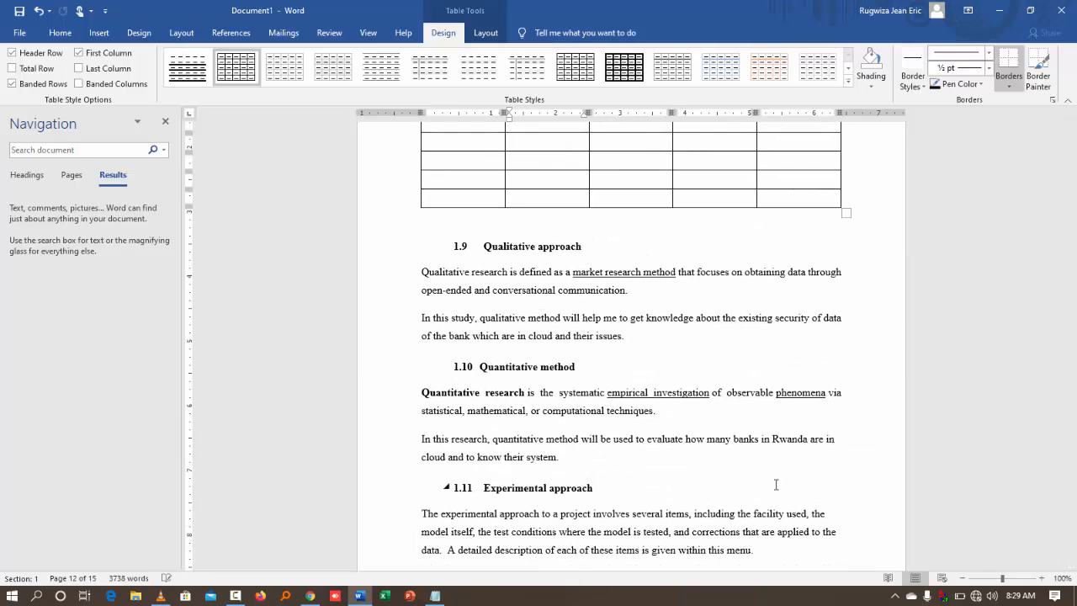
{"action": "key", "text": "Tab"}
{"action": "key", "text": "Tab"}
{"action": "key", "text": "Tab"}
{"action": "key", "text": "Tab"}
{"action": "key", "text": "Tab"}
{"action": "key", "text": "Tab"}
{"action": "key", "text": "Tab"}
{"action": "key", "text": "Tab"}
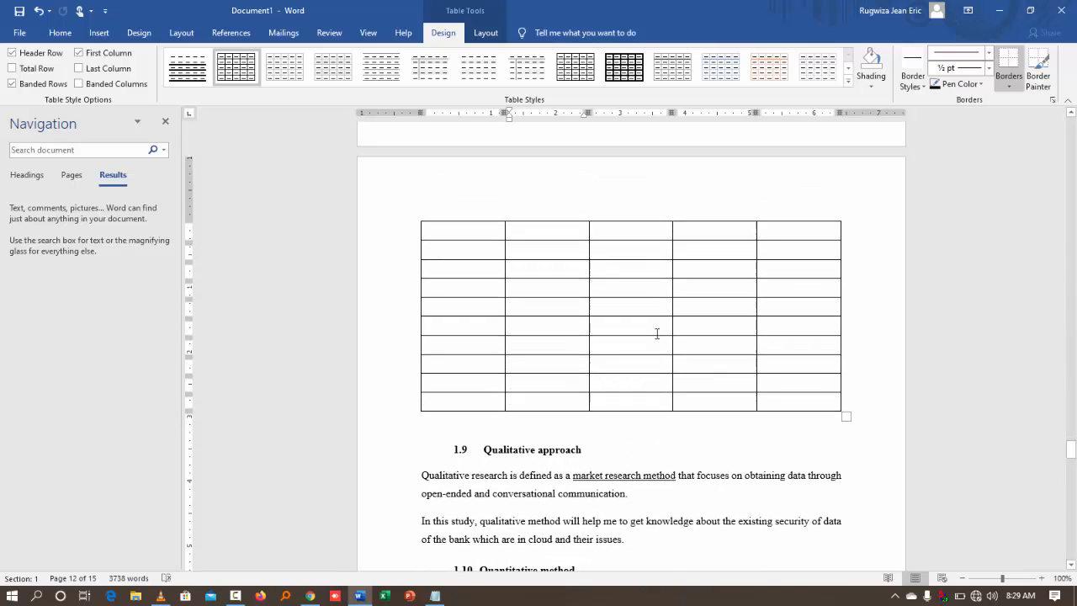
Widen the table's first column to about 1.8 inches and make the second column narrower than the remaining ones
{"action": "scroll", "coordinate": [658, 334], "scroll_direction": "up", "scroll_amount": 5}
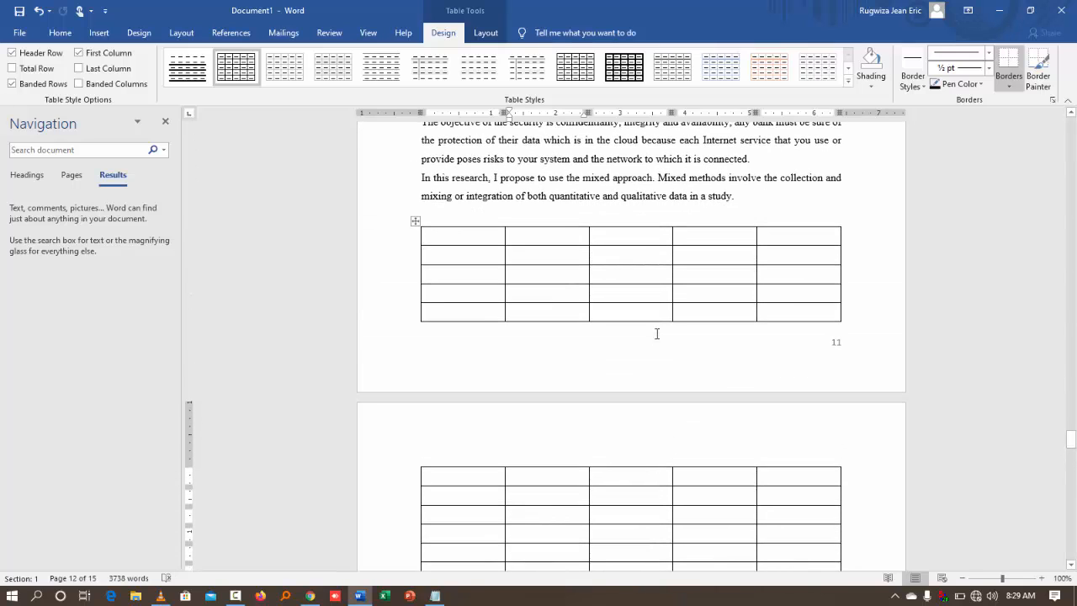
{"action": "left_click", "coordinate": [488, 239]}
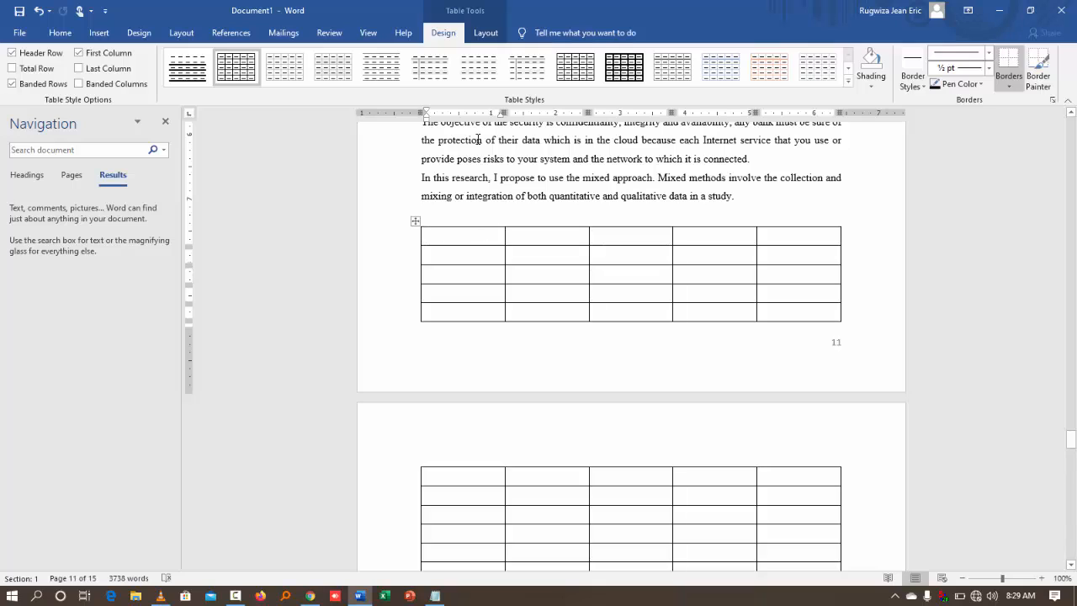
{"action": "left_click_drag", "start_coordinate": [506, 112], "coordinate": [536, 112]}
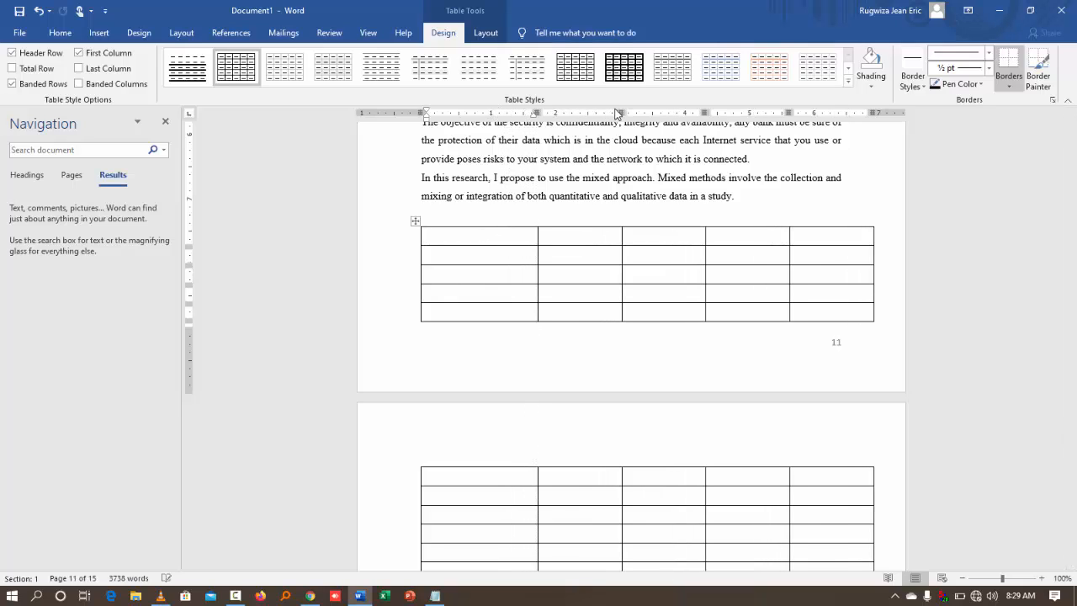
{"action": "left_click_drag", "start_coordinate": [622, 112], "coordinate": [594, 112]}
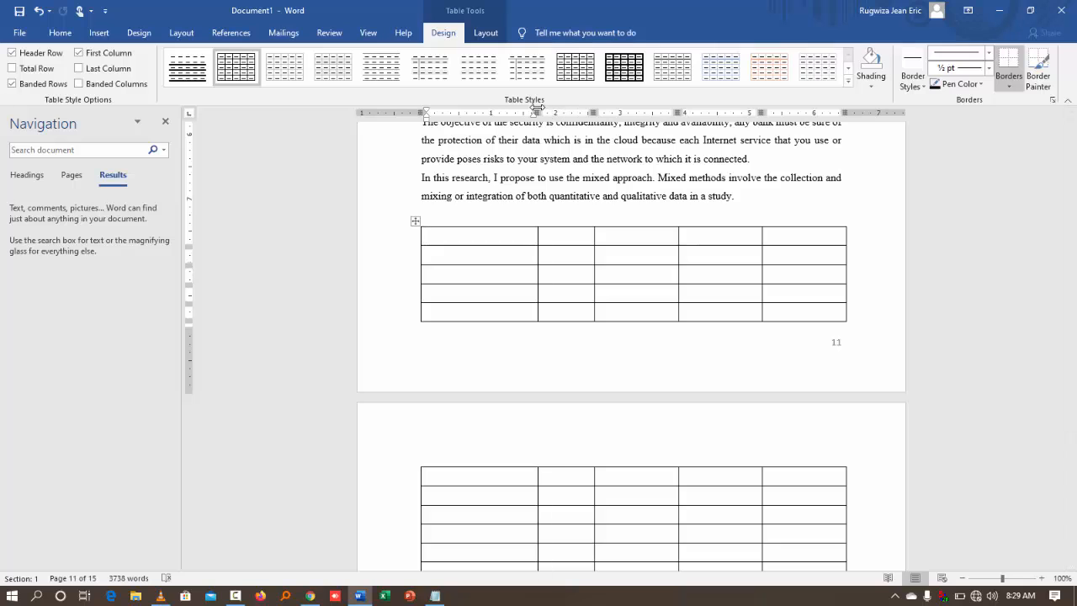
Apply the first Grid Tables style, with thin grey borders, to the table and display the table's layout options
{"action": "left_click", "coordinate": [368, 33]}
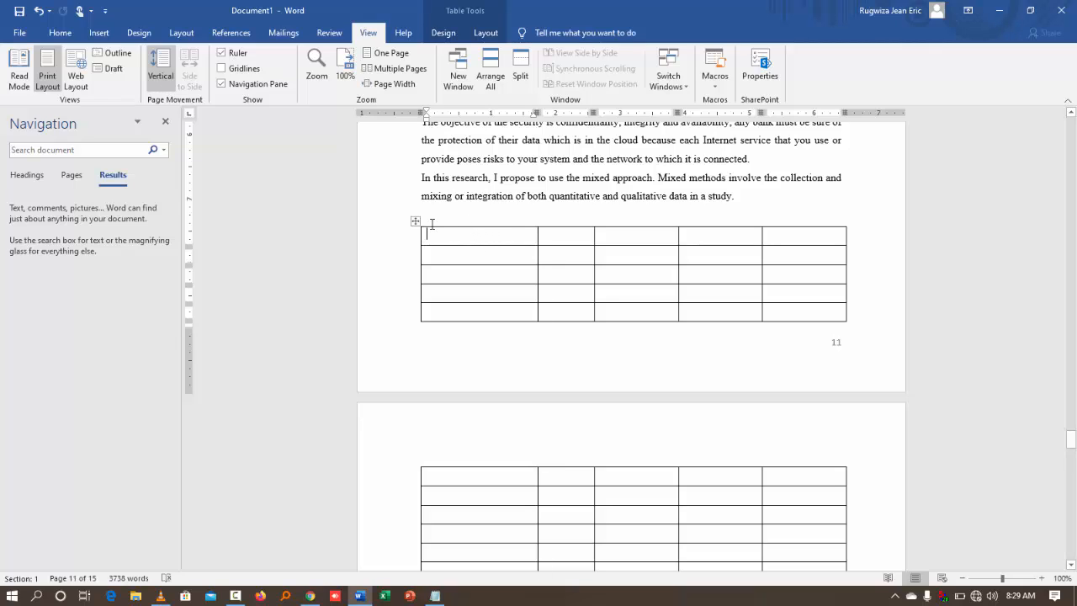
{"action": "left_click", "coordinate": [443, 33]}
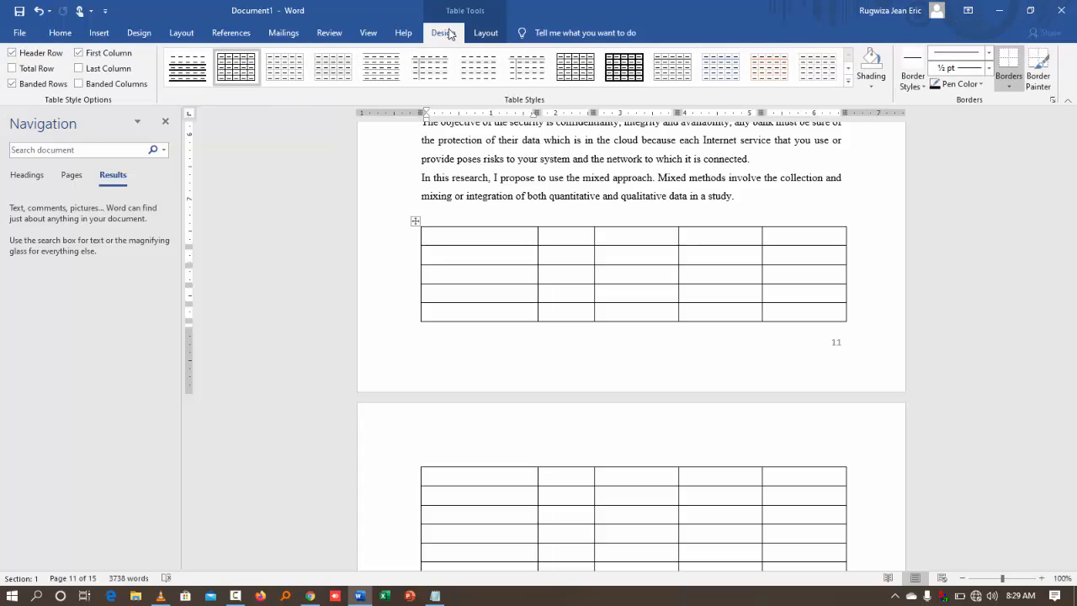
{"action": "left_click", "coordinate": [847, 81]}
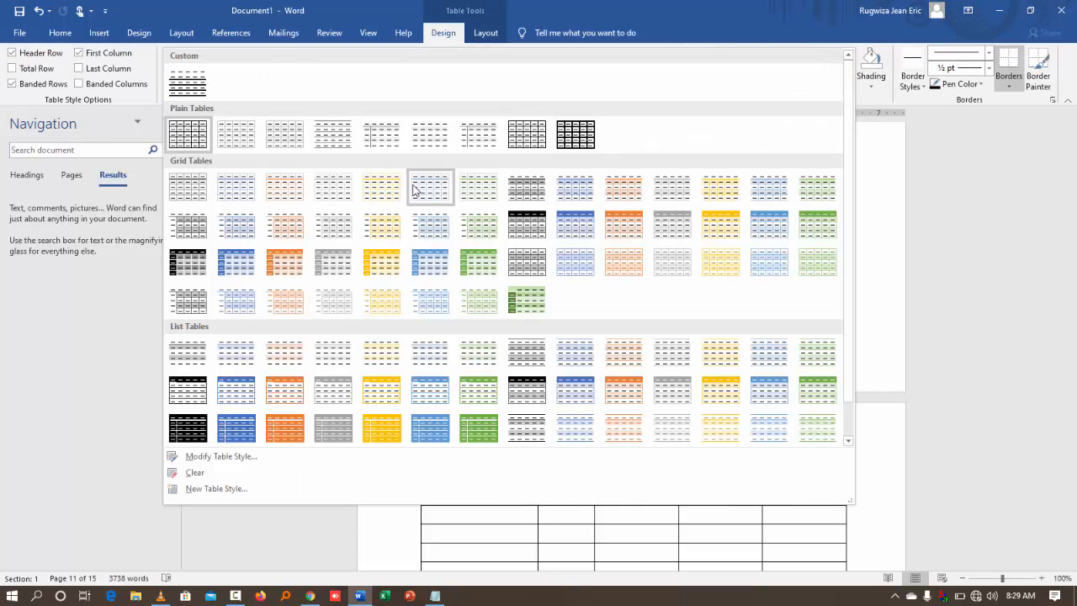
{"action": "left_click", "coordinate": [198, 194]}
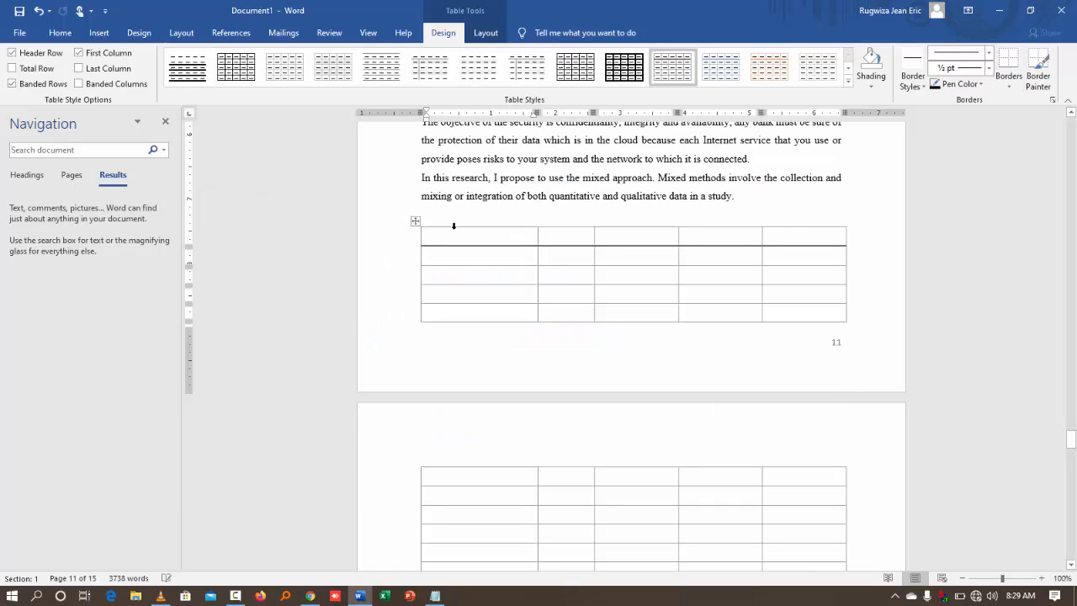
{"action": "left_click", "coordinate": [479, 38]}
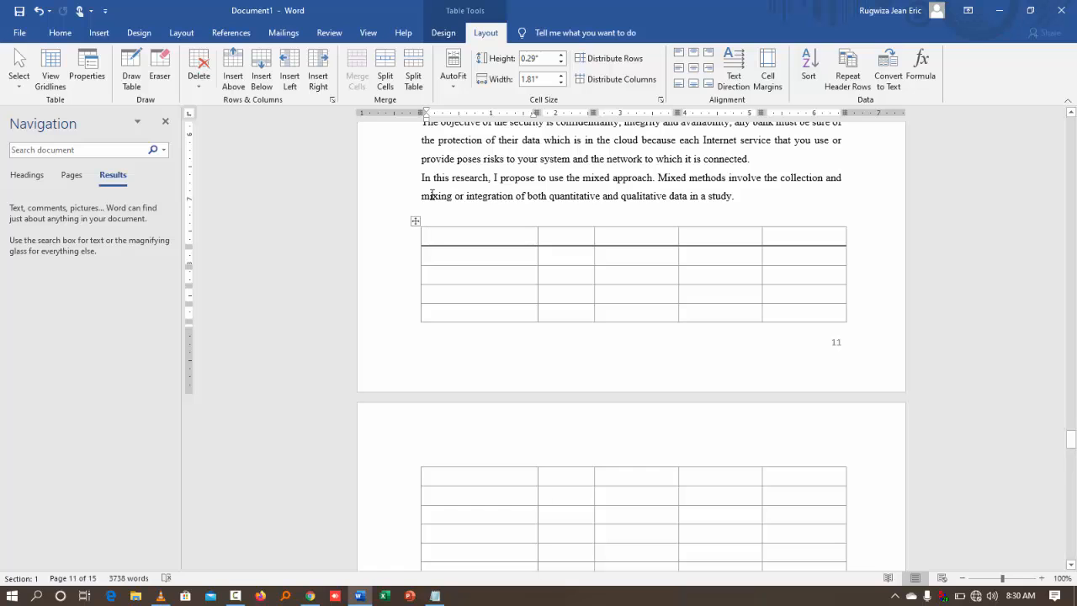
Insert a standard pie chart in a new paragraph at the end of the Quantitative method section
{"action": "scroll", "coordinate": [348, 362], "scroll_direction": "down", "scroll_amount": 8}
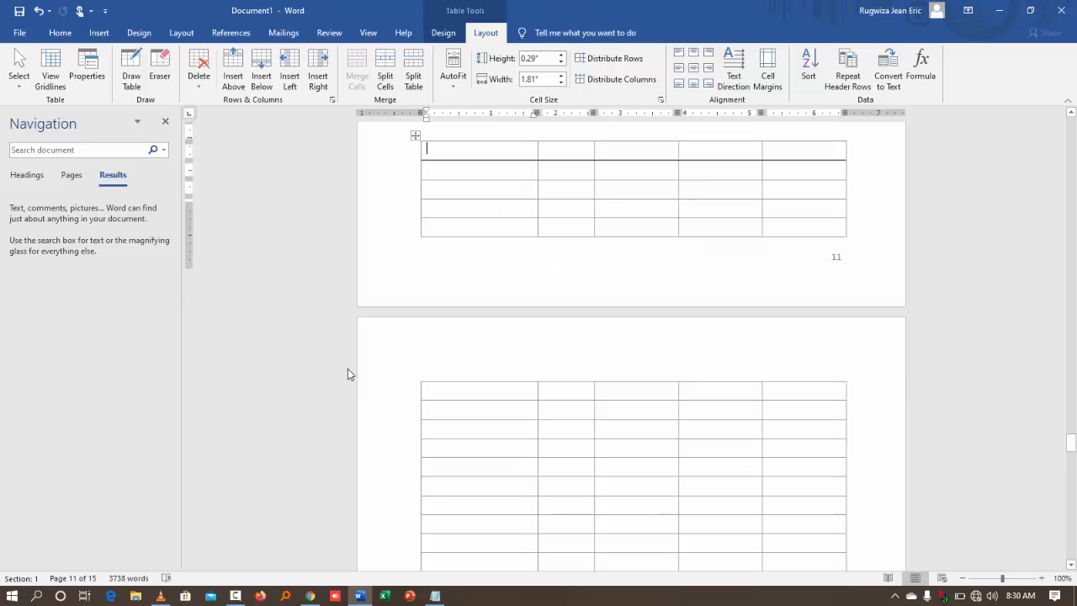
{"action": "scroll", "coordinate": [348, 369], "scroll_direction": "down", "scroll_amount": 4}
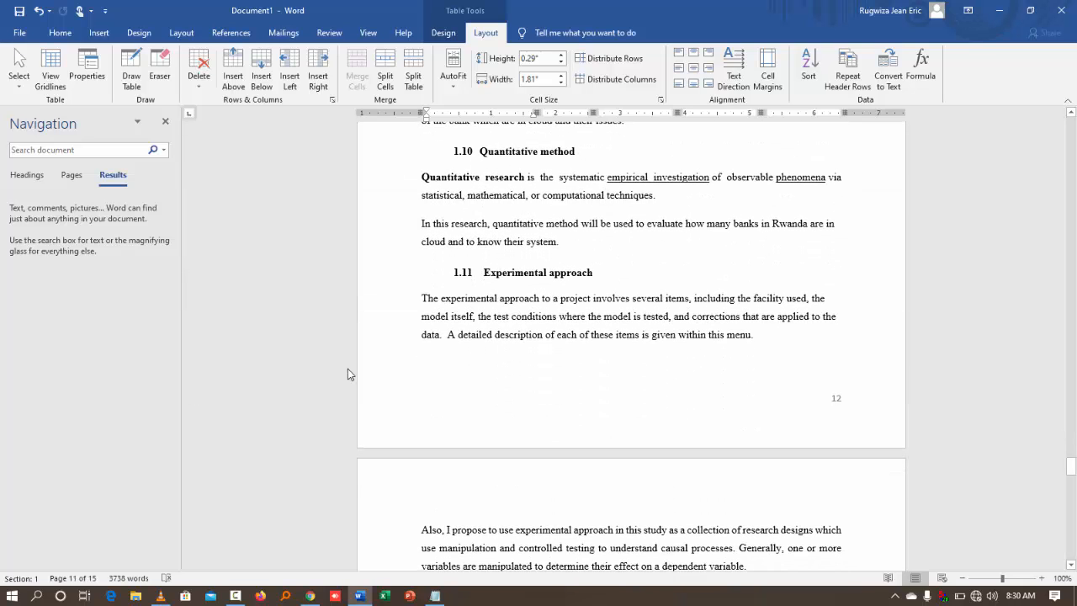
{"action": "left_click", "coordinate": [576, 242]}
{"action": "key", "text": "Return"}
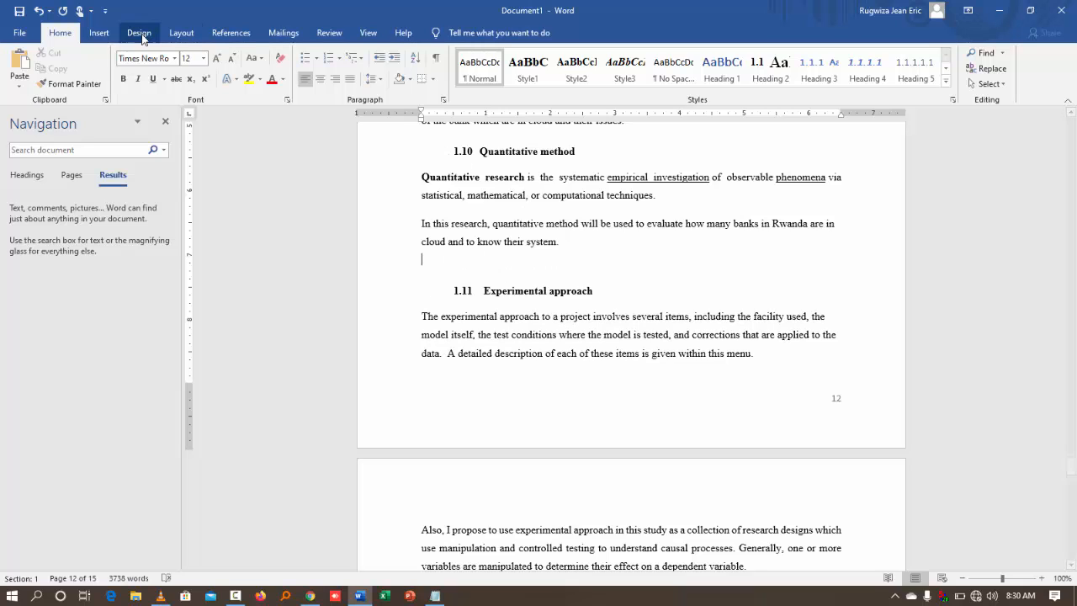
{"action": "left_click", "coordinate": [99, 32]}
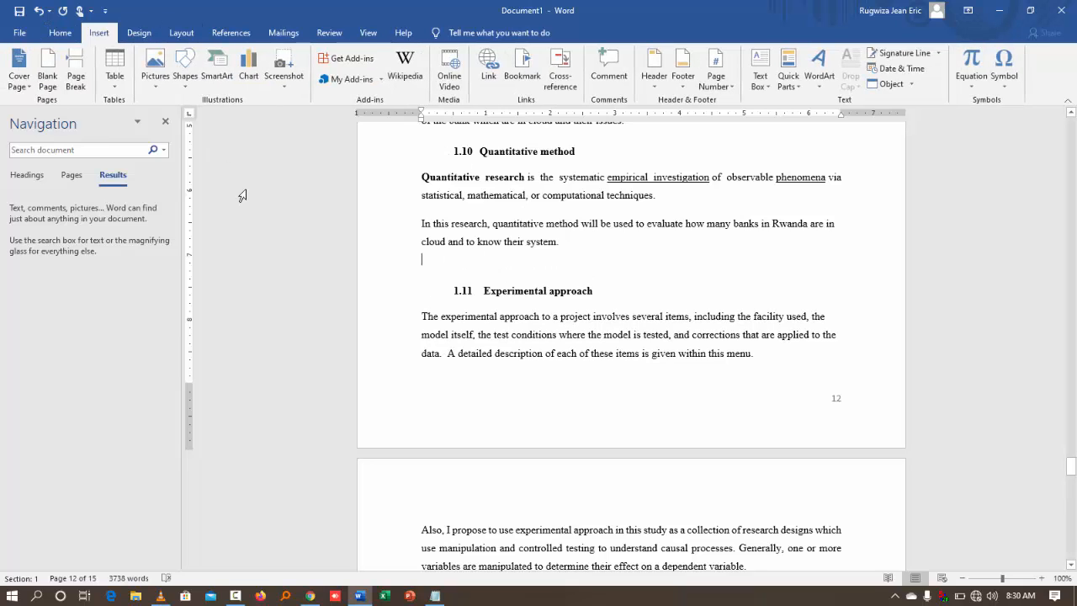
{"action": "left_click", "coordinate": [253, 69]}
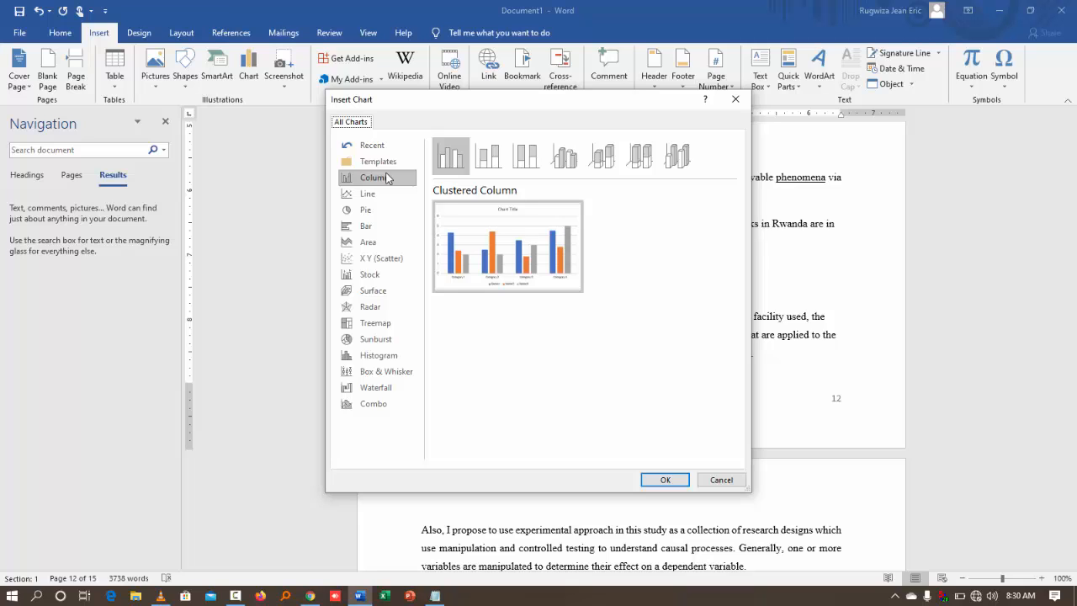
{"action": "left_click", "coordinate": [373, 210]}
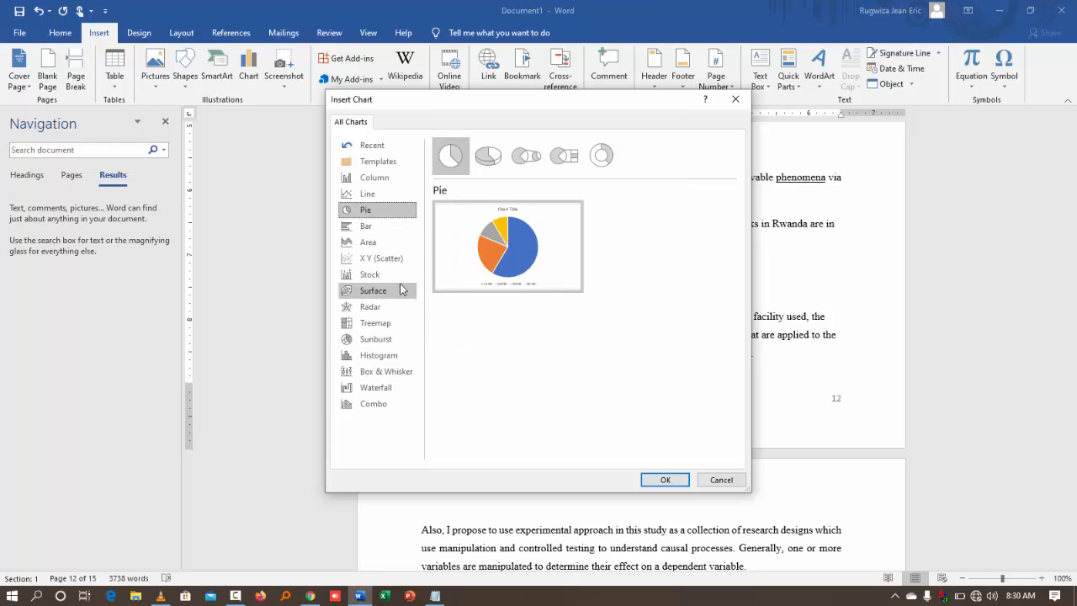
{"action": "left_click", "coordinate": [667, 481]}
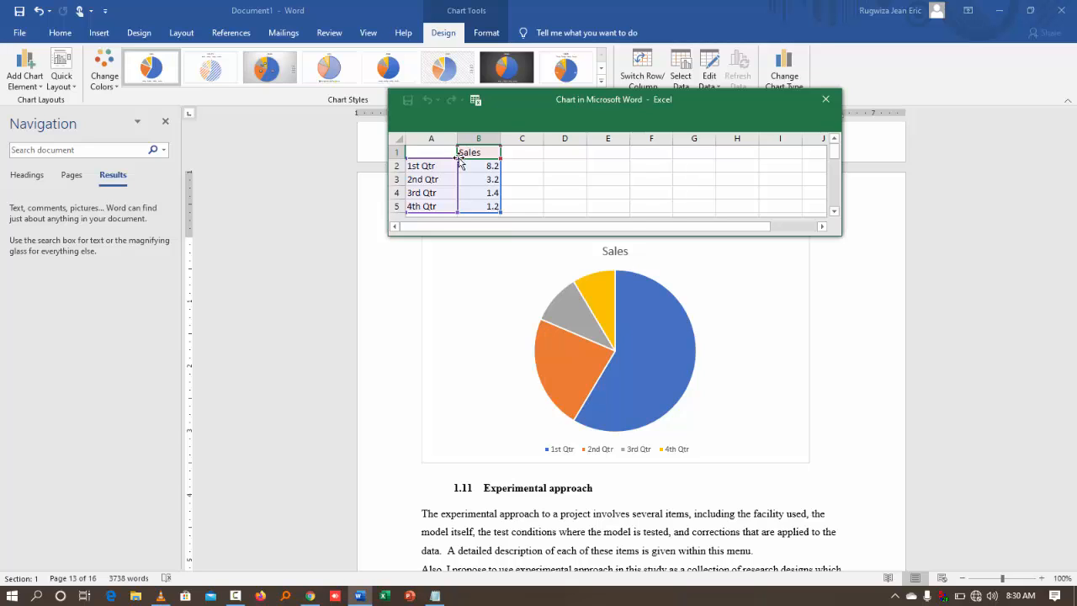
Rename the 1st Qtr category in the pie chart's data sheet as "Computer"
{"action": "left_click", "coordinate": [427, 166]}
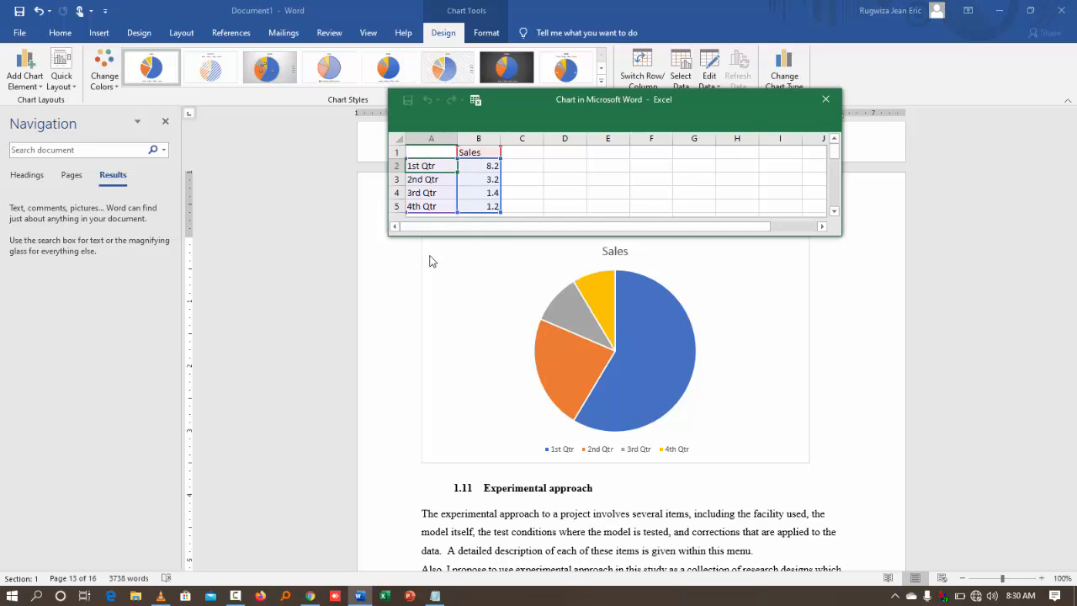
{"action": "type", "text": "Compute"}
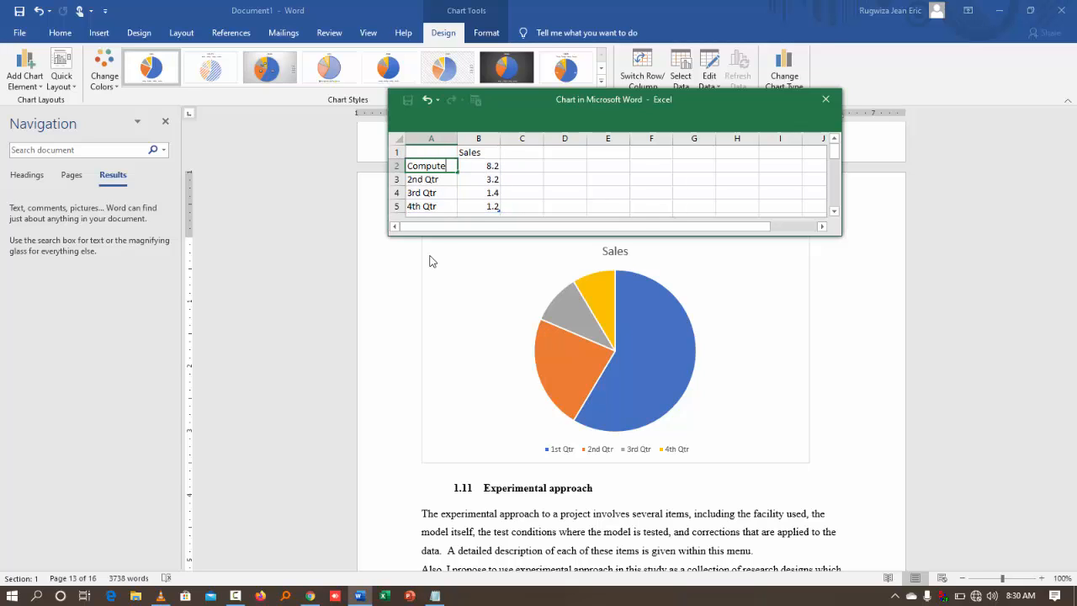
{"action": "type", "text": "r"}
{"action": "left_click", "coordinate": [429, 178]}
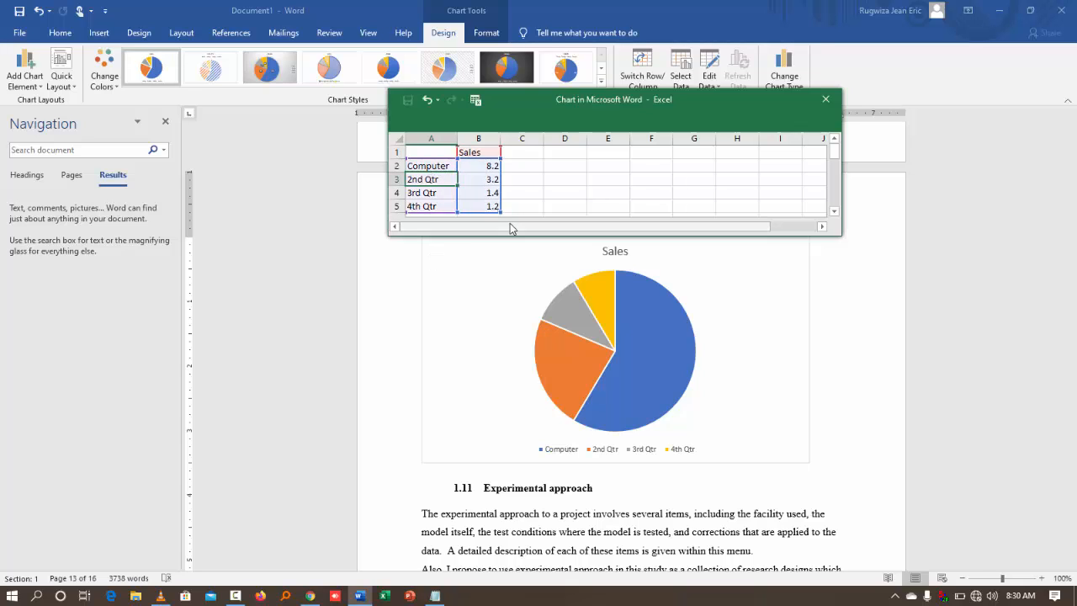
Rename the first two categories in the pie chart's data sheet as "Laptop" and "Desktop"
{"action": "left_click", "coordinate": [432, 166]}
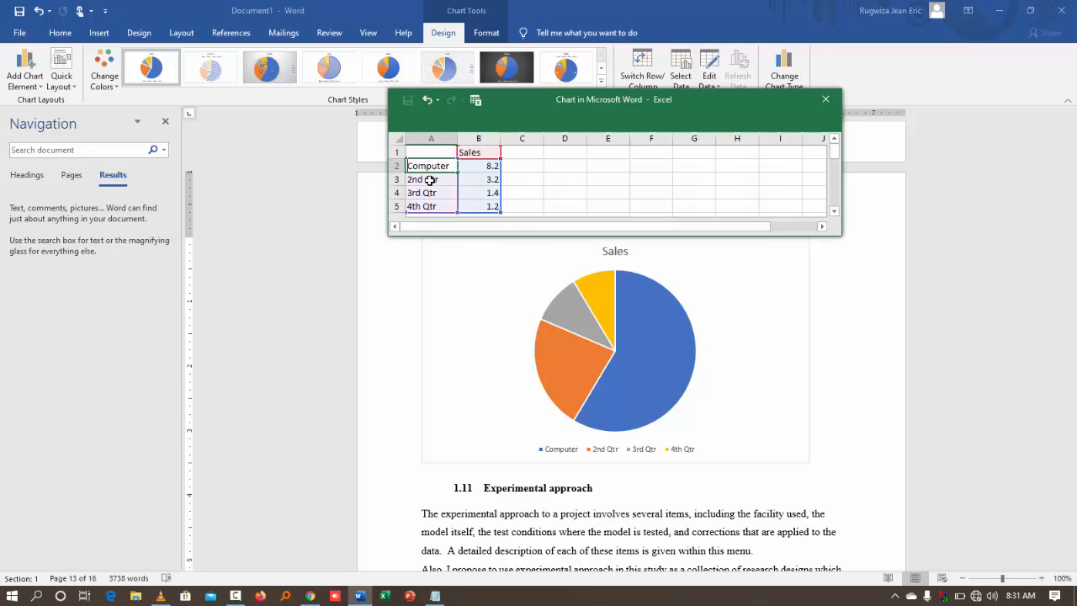
{"action": "type", "text": "Laptop"}
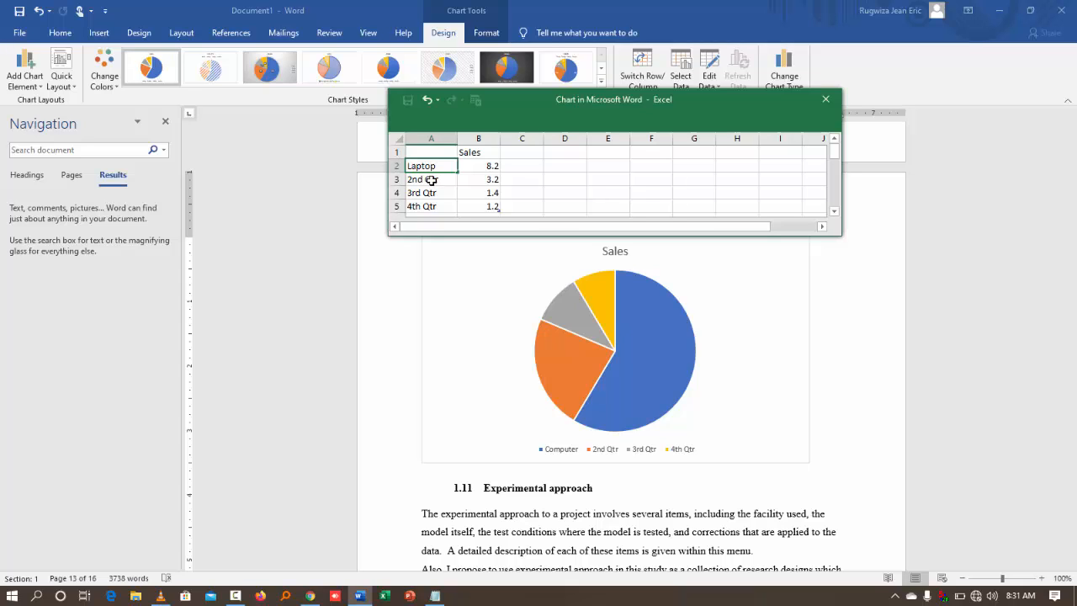
{"action": "left_click", "coordinate": [437, 180]}
{"action": "type", "text": "Desktop"}
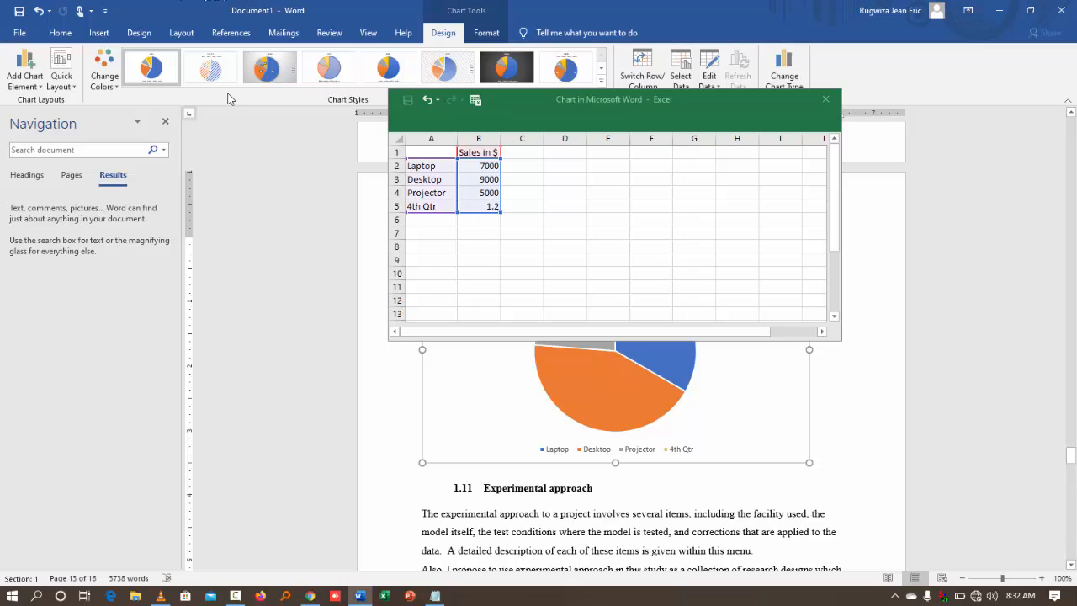
Try excluding the 4th Qtr row from the chart's data range and extend the range back over it
{"action": "left_click_drag", "start_coordinate": [576, 109], "coordinate": [651, 183]}
{"action": "left_click", "coordinate": [547, 317]}
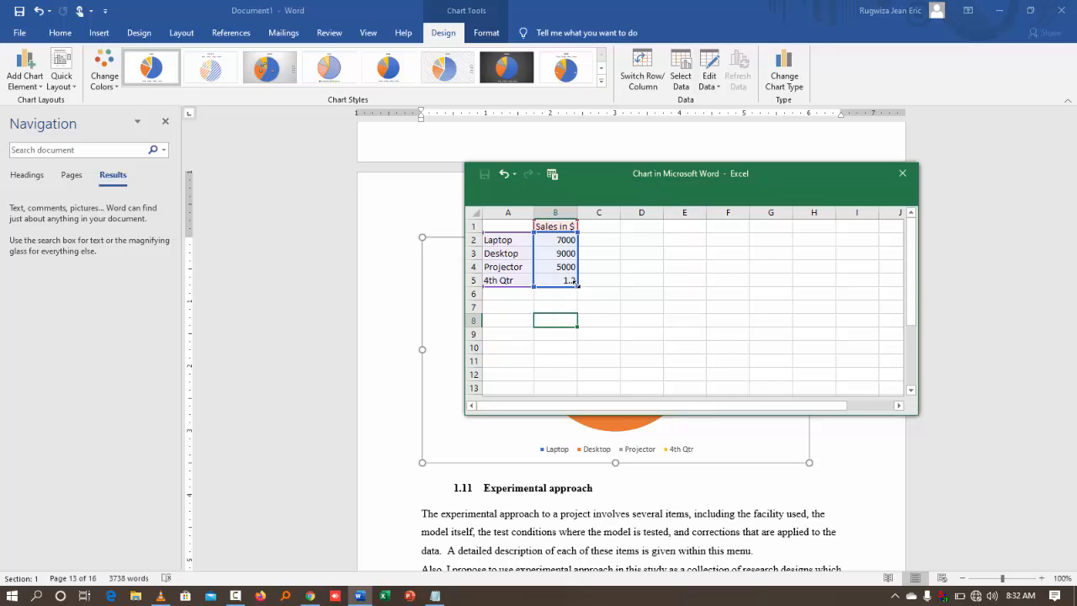
{"action": "left_click_drag", "start_coordinate": [578, 286], "coordinate": [574, 277]}
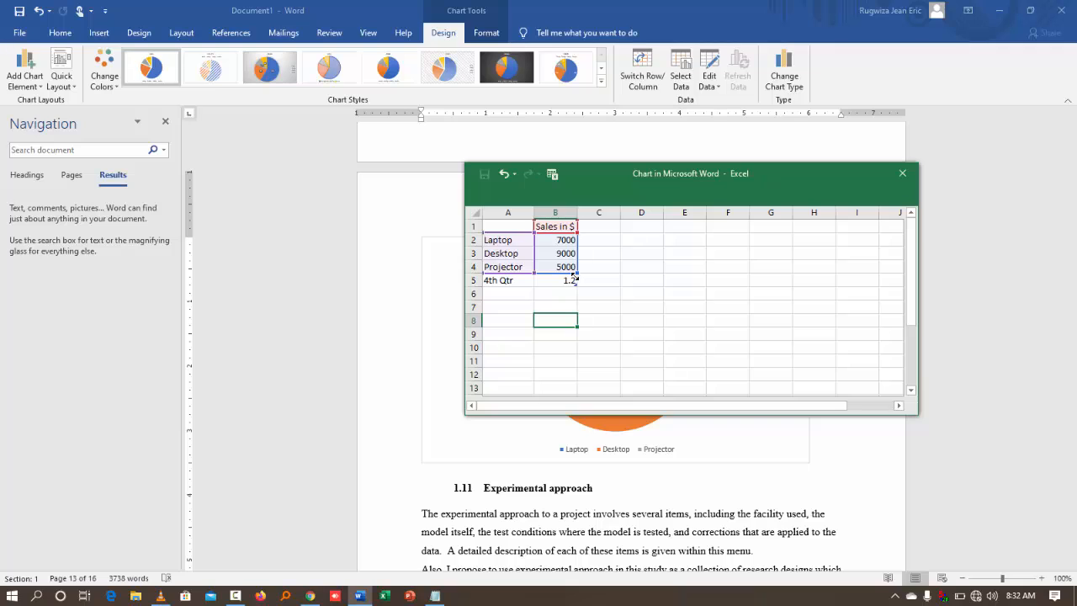
{"action": "left_click_drag", "start_coordinate": [577, 281], "coordinate": [579, 290]}
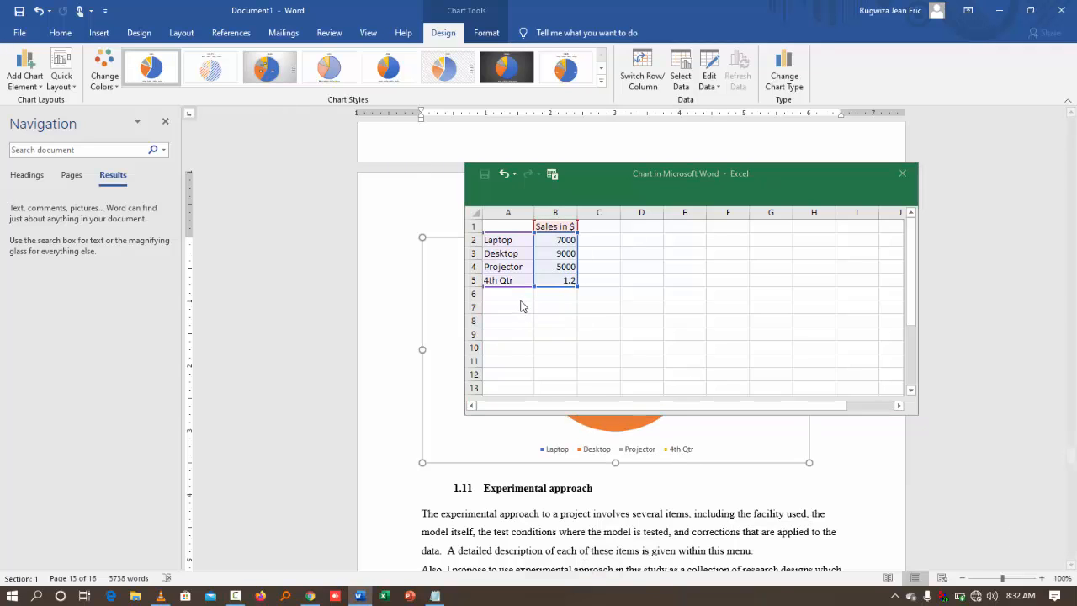
Shrink the chart's data range to leave out the 4th Qtr row and close the data sheet
{"action": "left_click", "coordinate": [502, 279]}
{"action": "left_click_drag", "start_coordinate": [502, 279], "coordinate": [562, 282]}
{"action": "left_click", "coordinate": [600, 334]}
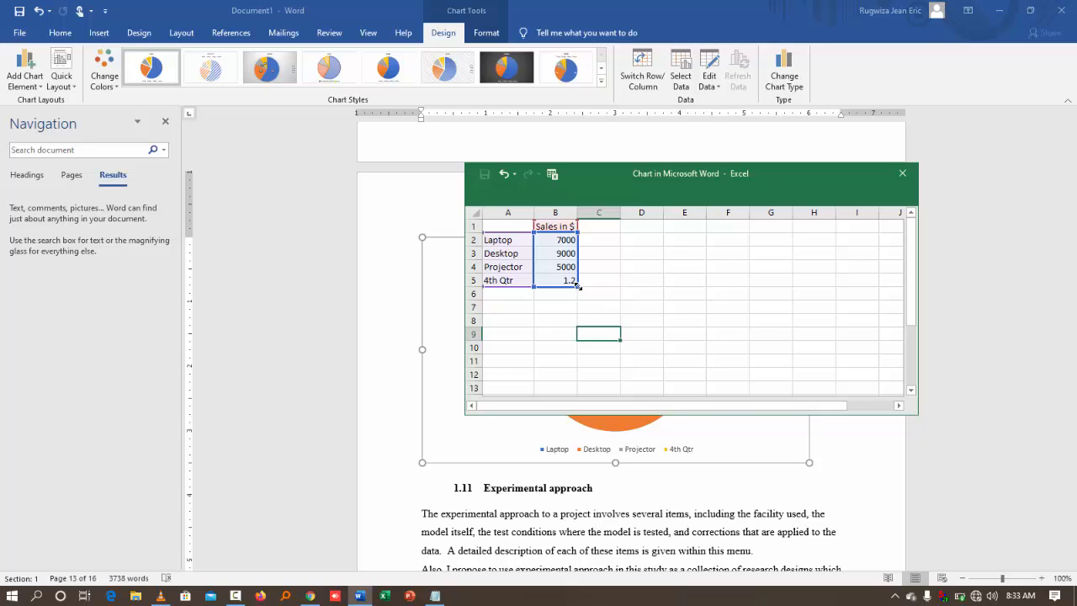
{"action": "left_click_drag", "start_coordinate": [578, 285], "coordinate": [575, 276]}
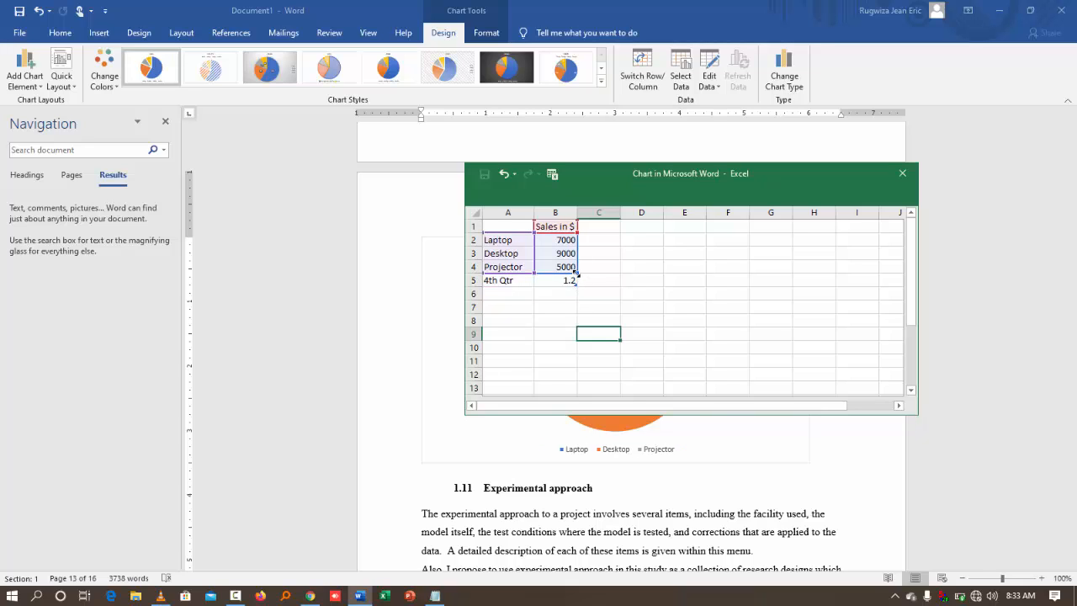
{"action": "left_click", "coordinate": [902, 174]}
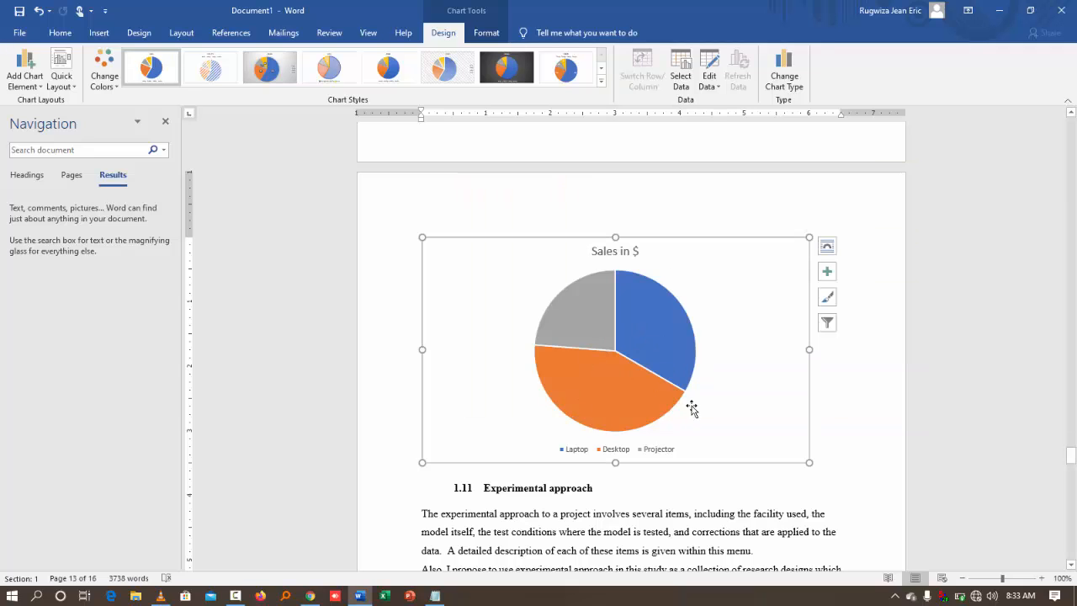
Apply the sixth chart style, with gradient slices and a hatched grey background, to the pie chart
{"action": "left_click", "coordinate": [650, 353]}
{"action": "left_click", "coordinate": [443, 65]}
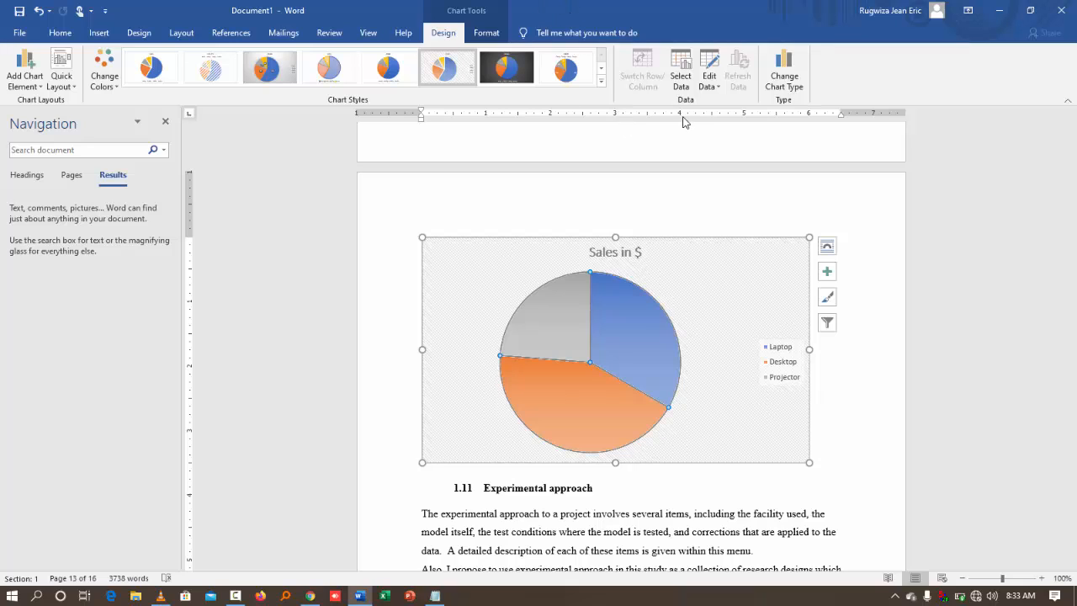
Try a gradient blue theme shape style on the pie slices and undo it
{"action": "left_click", "coordinate": [488, 34]}
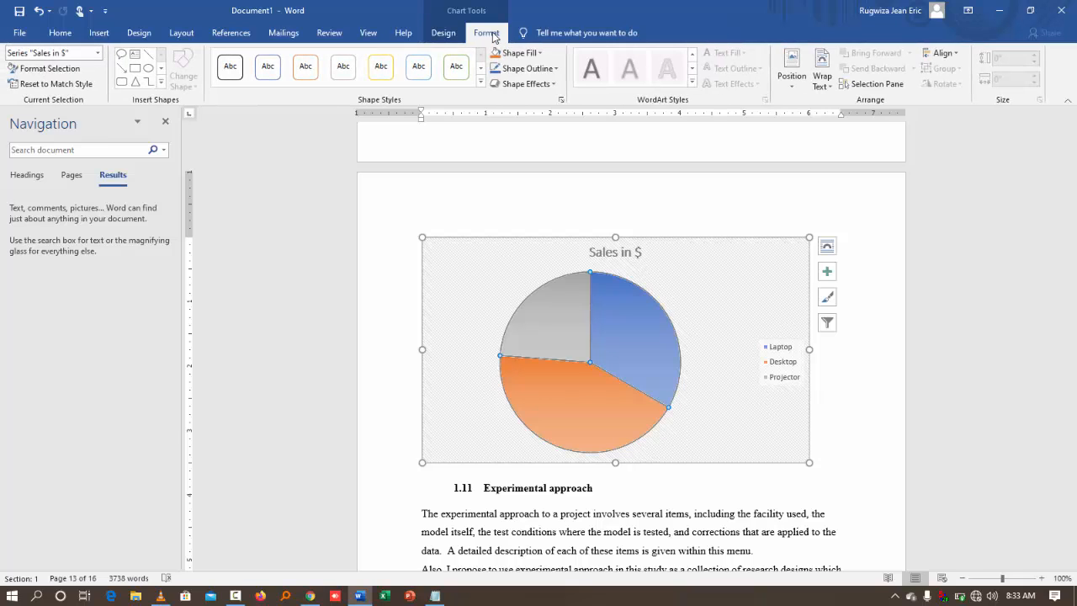
{"action": "left_click", "coordinate": [480, 82]}
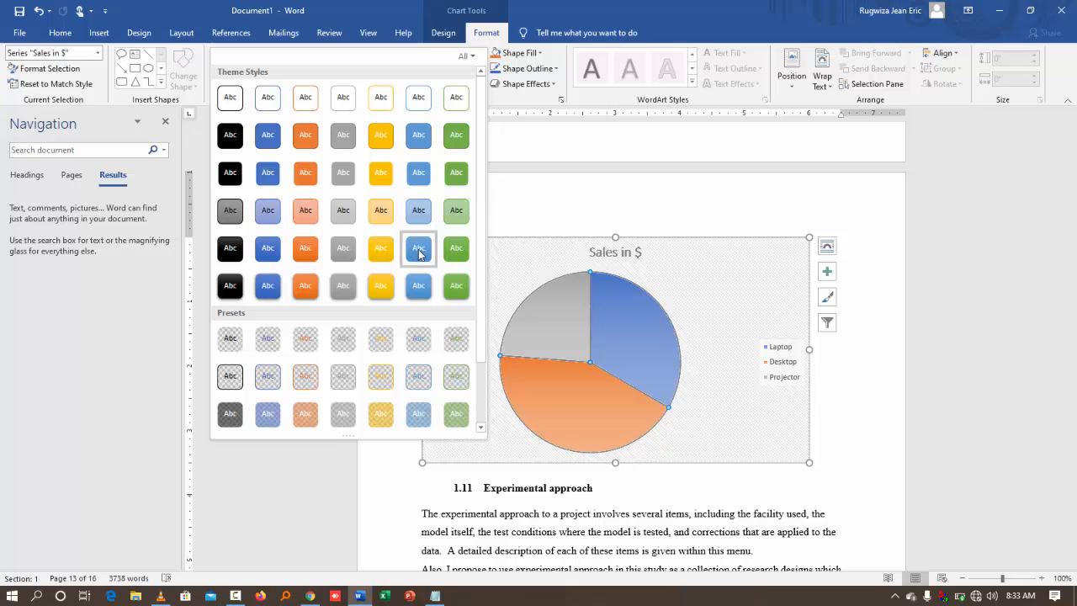
{"action": "left_click", "coordinate": [418, 248]}
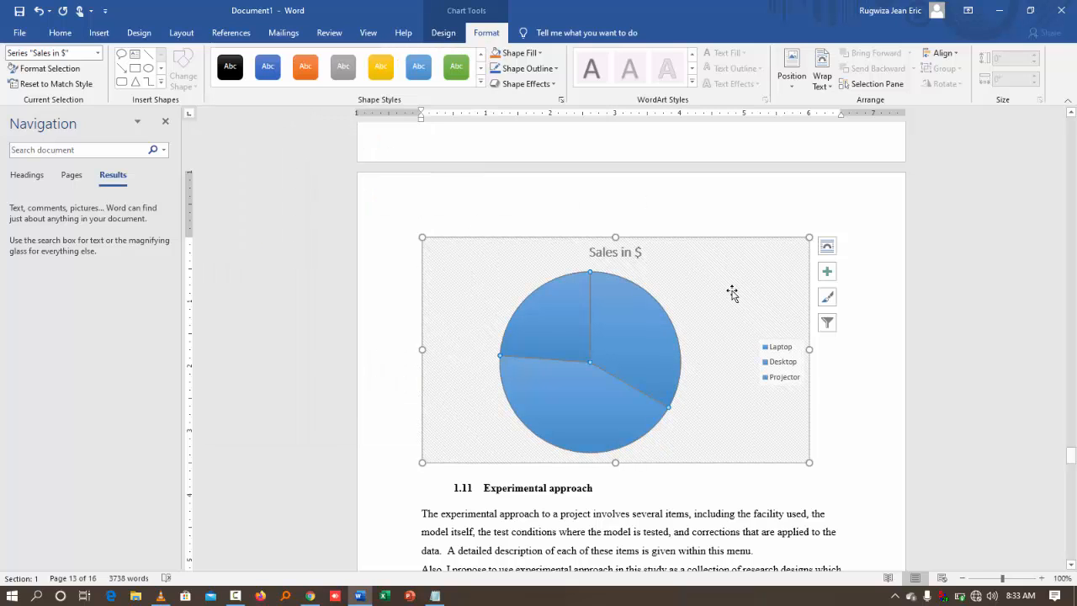
{"action": "key", "text": "ctrl+z"}
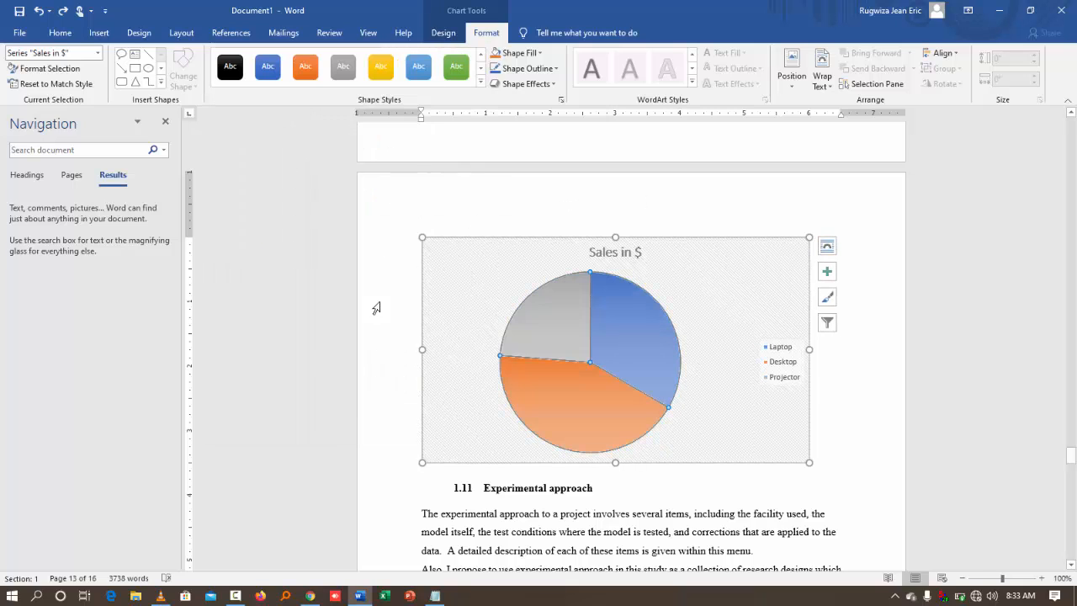
{"action": "left_click", "coordinate": [519, 507]}
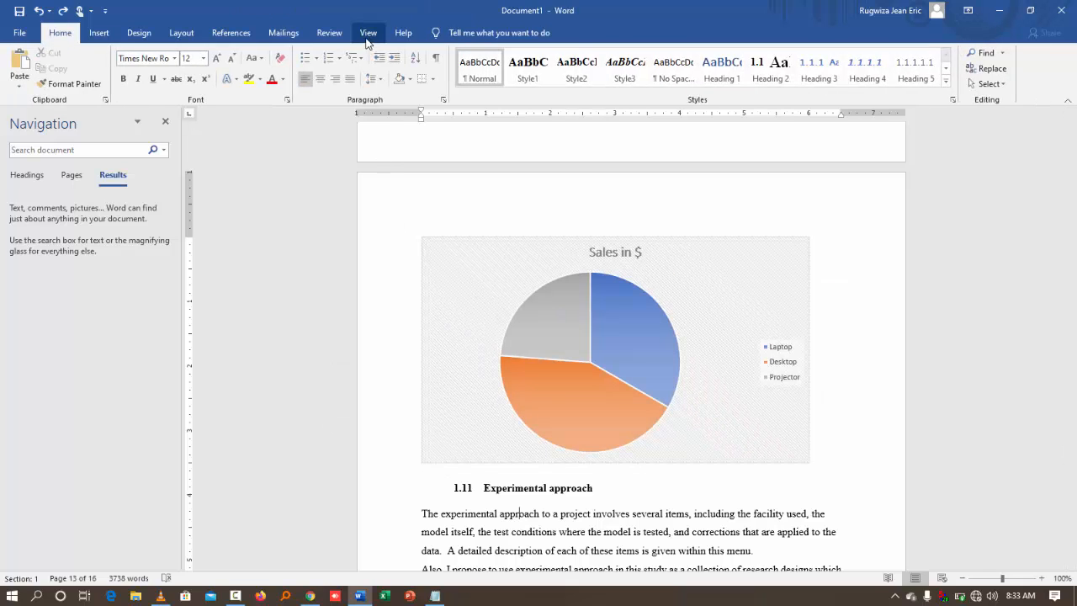
{"action": "left_click", "coordinate": [611, 365]}
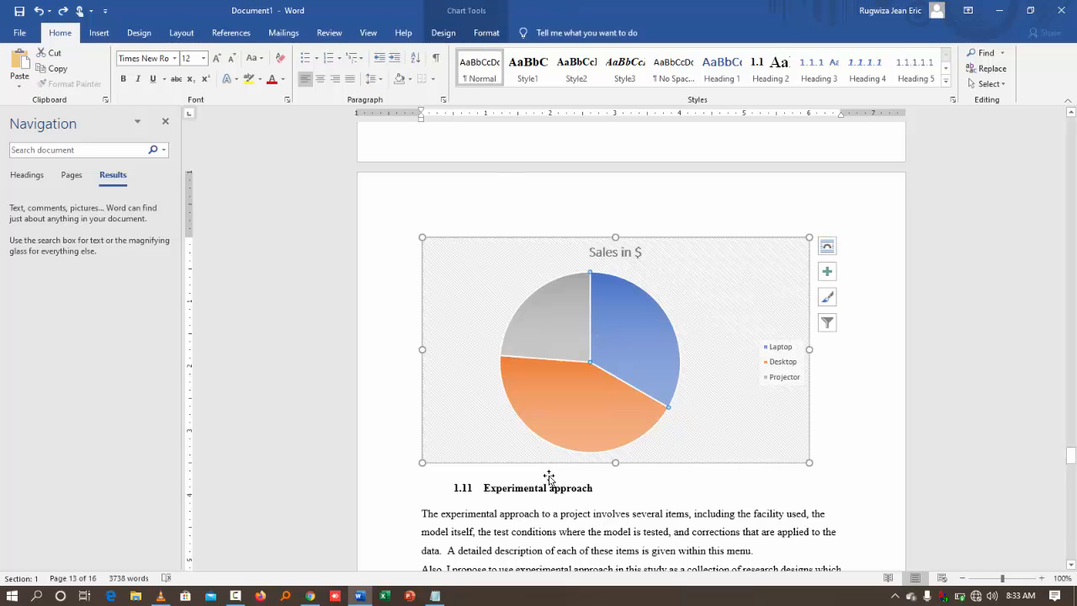
{"action": "left_click", "coordinate": [571, 520]}
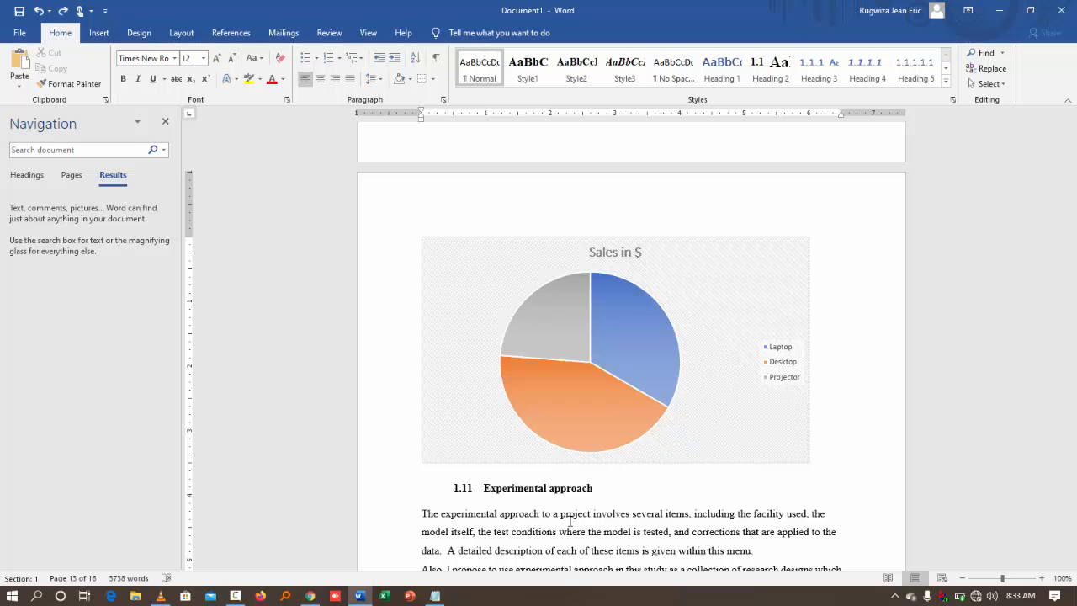
{"action": "double_click", "coordinate": [510, 550]}
Insert a screen clipping of the upper part of the Gmail browser window in a new paragraph ending the Experimental approach section
{"action": "scroll", "coordinate": [590, 337], "scroll_direction": "down", "scroll_amount": 6}
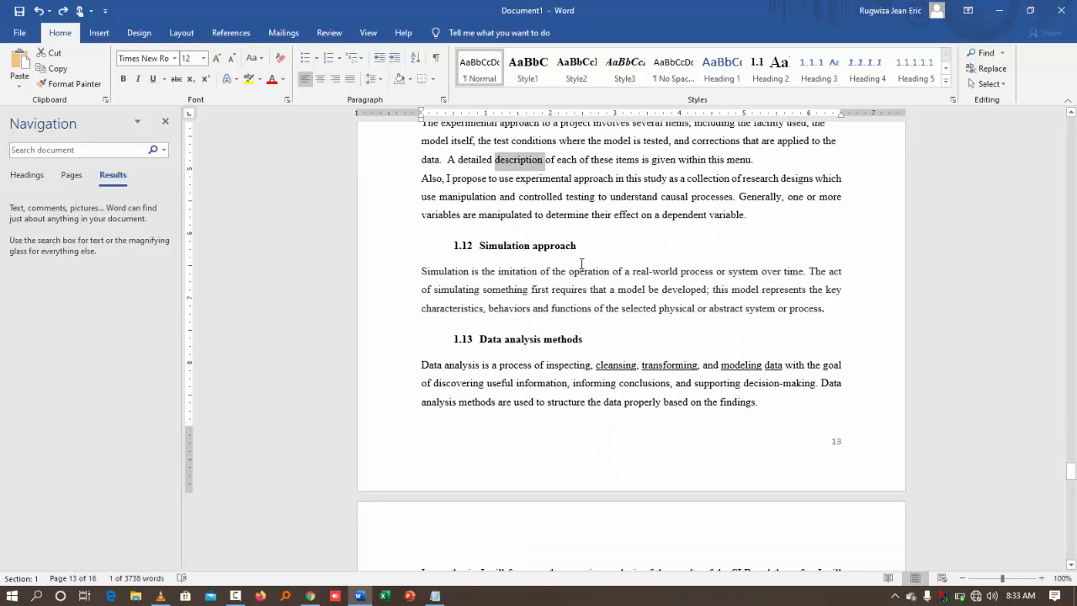
{"action": "left_click", "coordinate": [773, 216]}
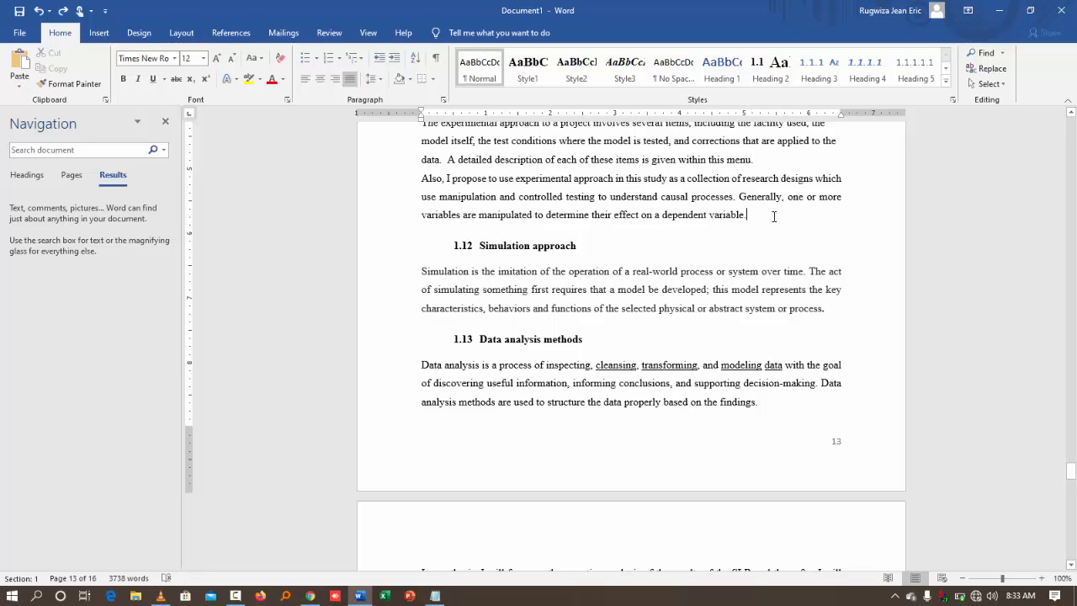
{"action": "key", "text": "Return"}
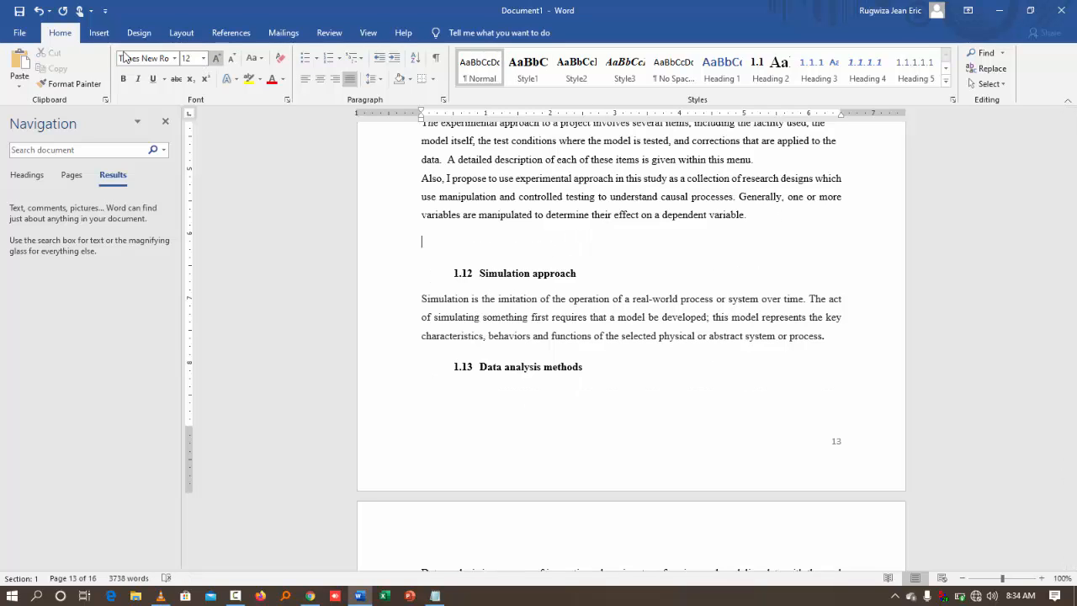
{"action": "left_click", "coordinate": [99, 33]}
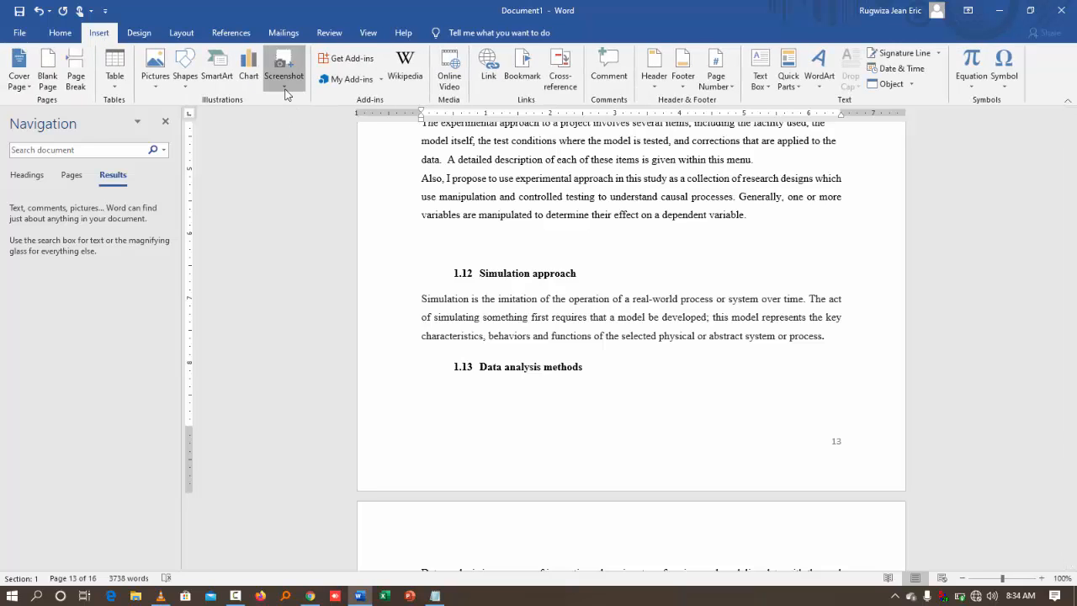
{"action": "left_click", "coordinate": [284, 88]}
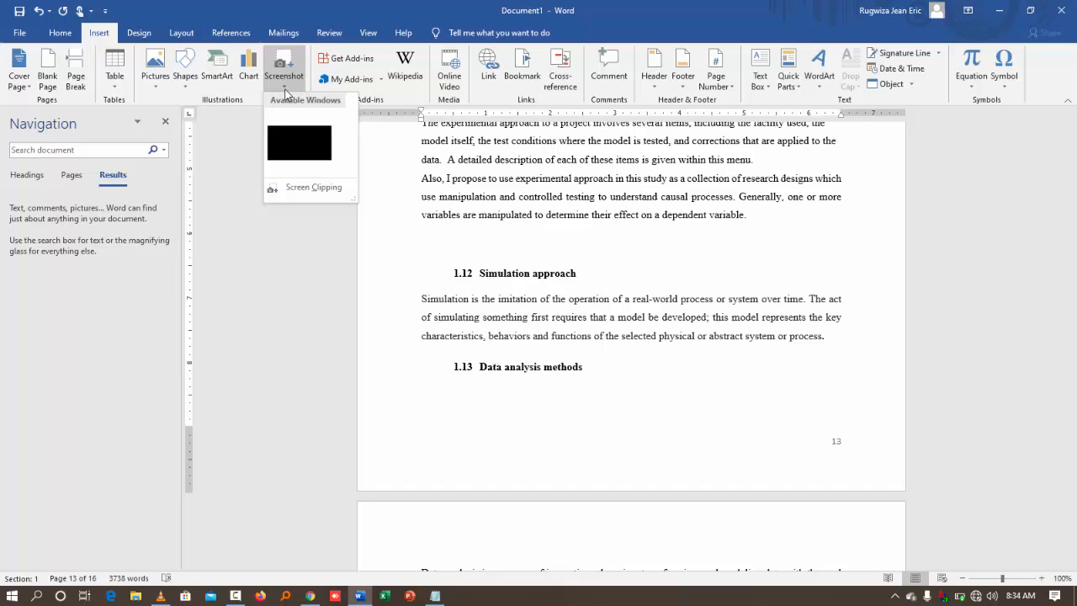
{"action": "left_click", "coordinate": [314, 187]}
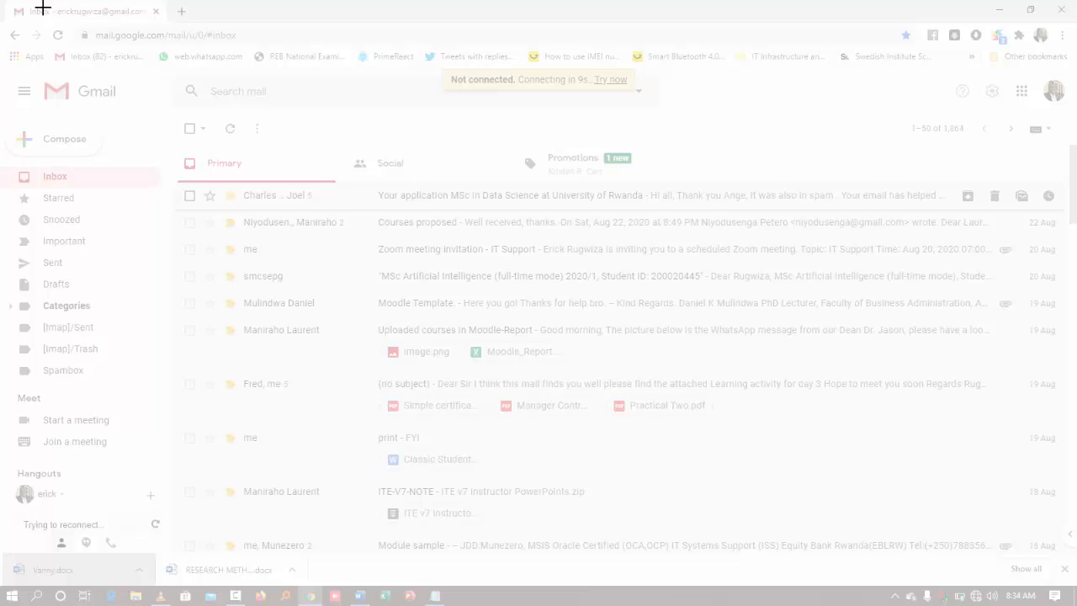
{"action": "left_click_drag", "start_coordinate": [1, 1], "coordinate": [1063, 163]}
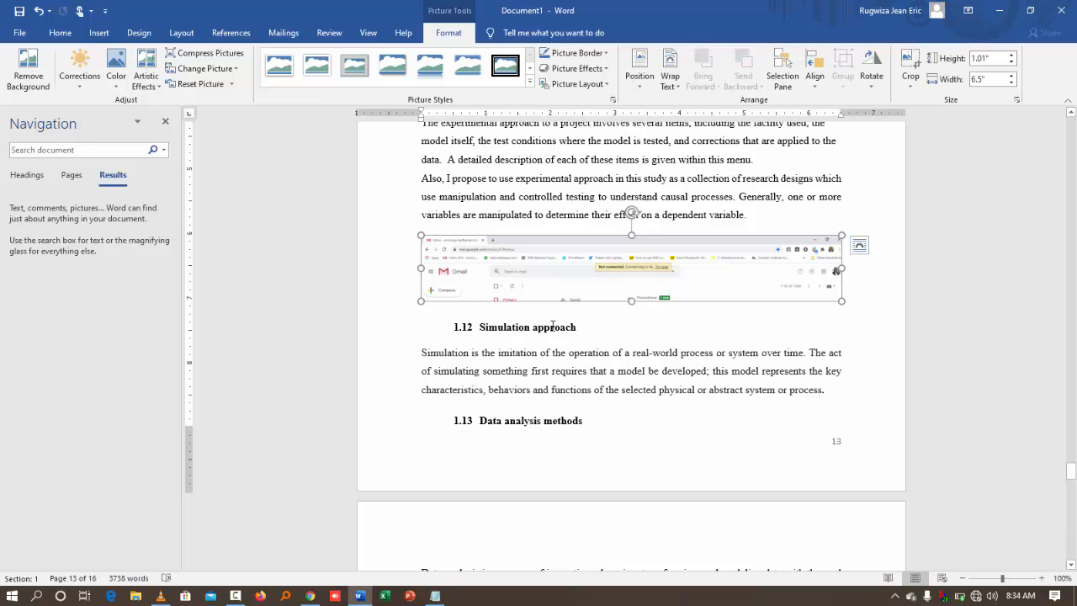
{"action": "left_click", "coordinate": [480, 326]}
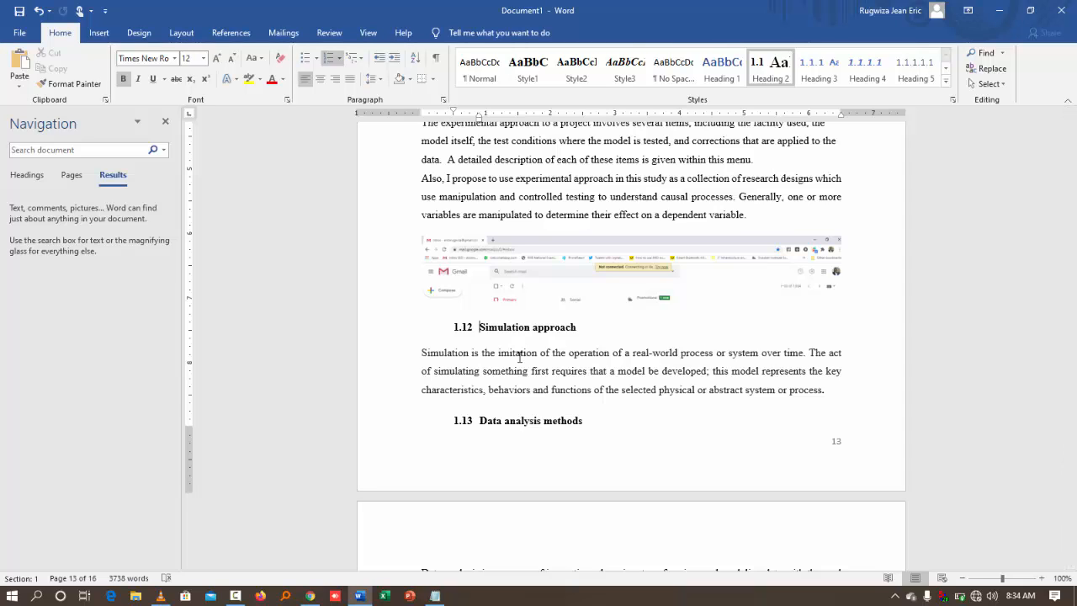
Open Snipping Tool and capture the Word window from its title bar down to the Simulation approach text
{"action": "key", "text": "super"}
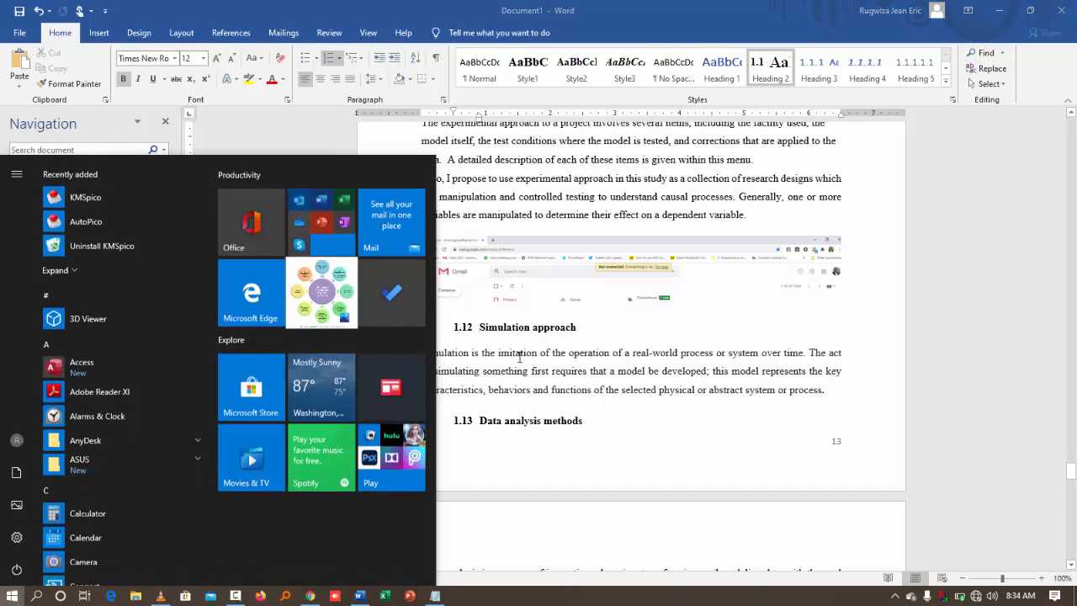
{"action": "type", "text": "sni"}
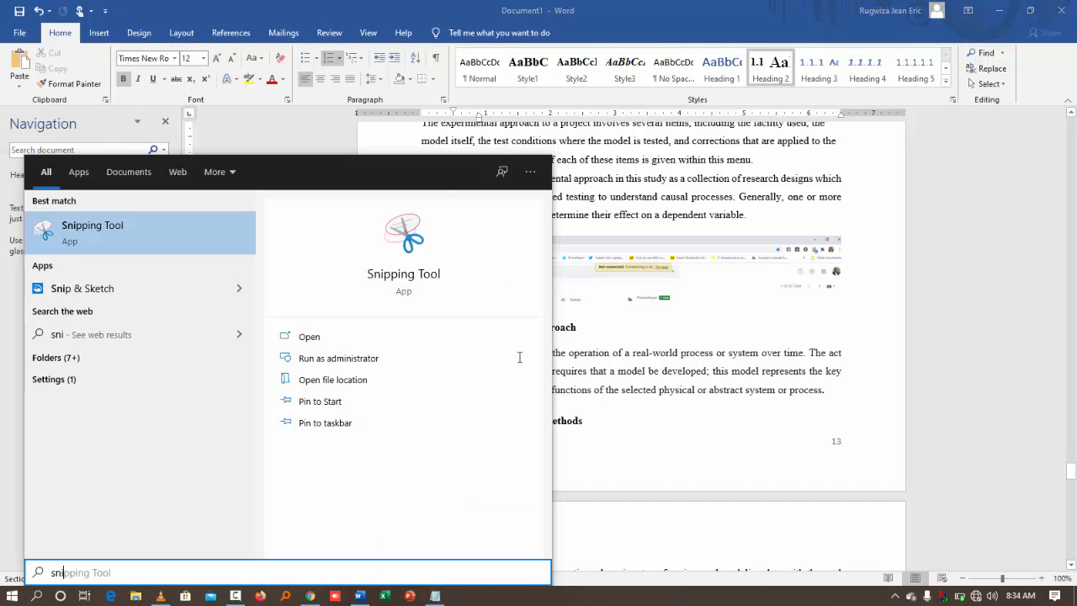
{"action": "key", "text": "Return"}
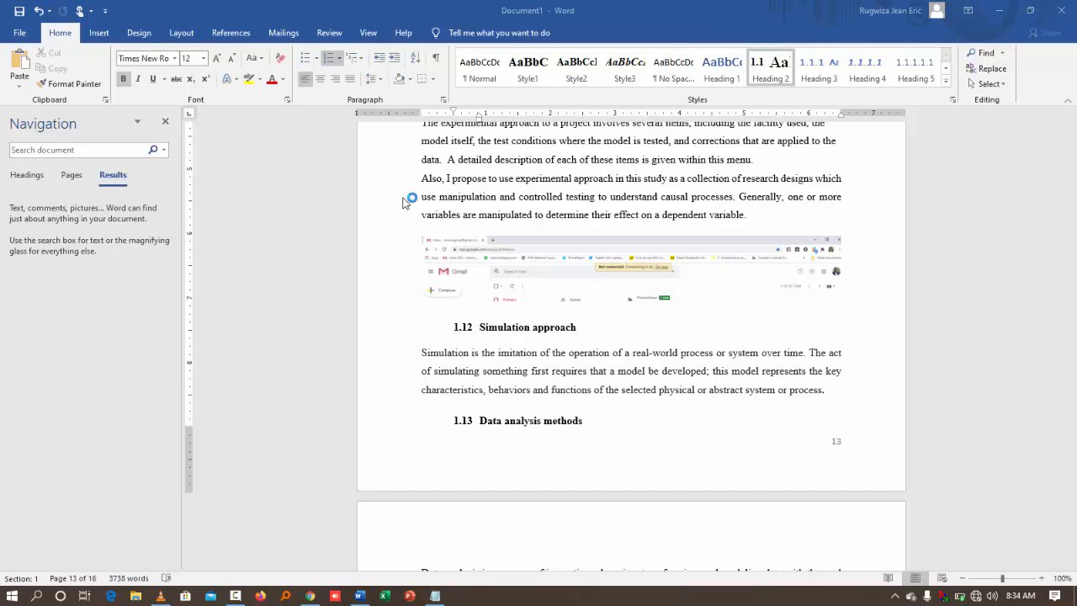
{"action": "left_click", "coordinate": [477, 161]}
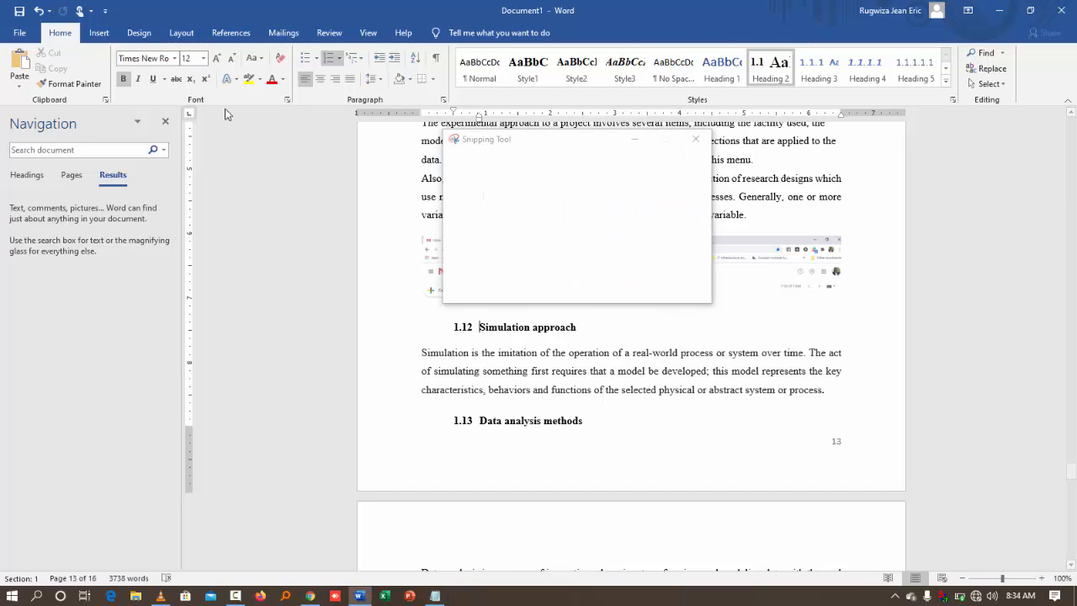
{"action": "left_click_drag", "start_coordinate": [16, 1], "coordinate": [1000, 399]}
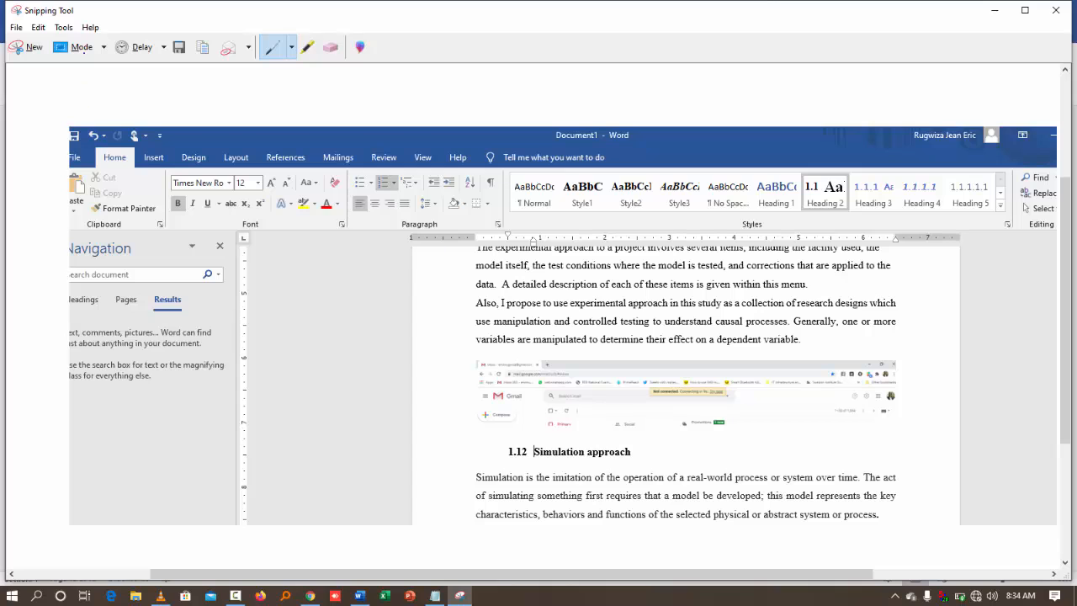
Copy the snip and paste it into a new paragraph after the Simulation approach text in the Word document
{"action": "left_click", "coordinate": [38, 27]}
{"action": "left_click", "coordinate": [53, 46]}
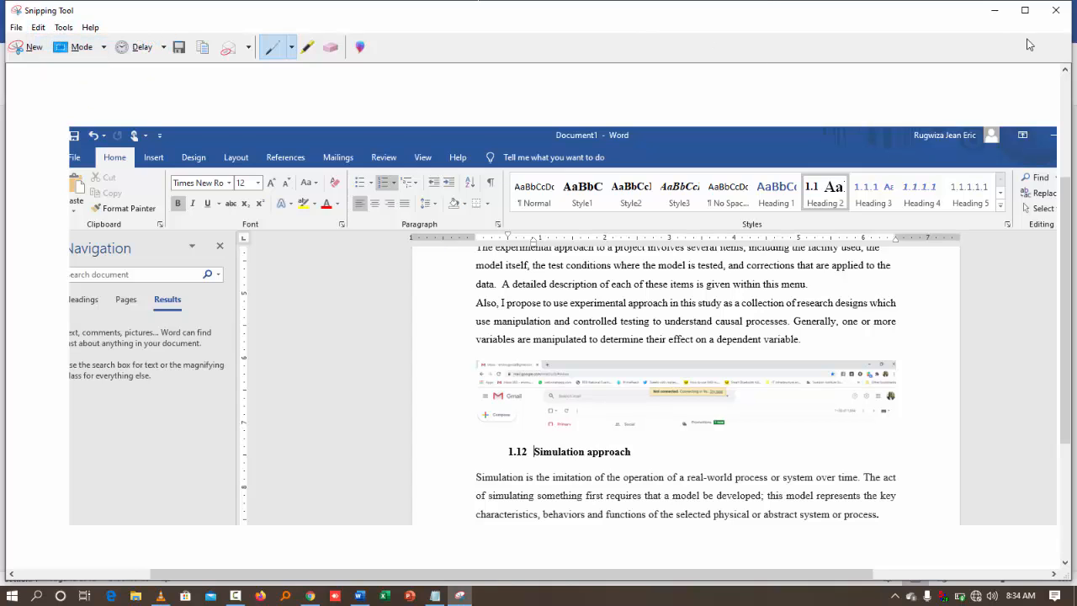
{"action": "left_click", "coordinate": [995, 11]}
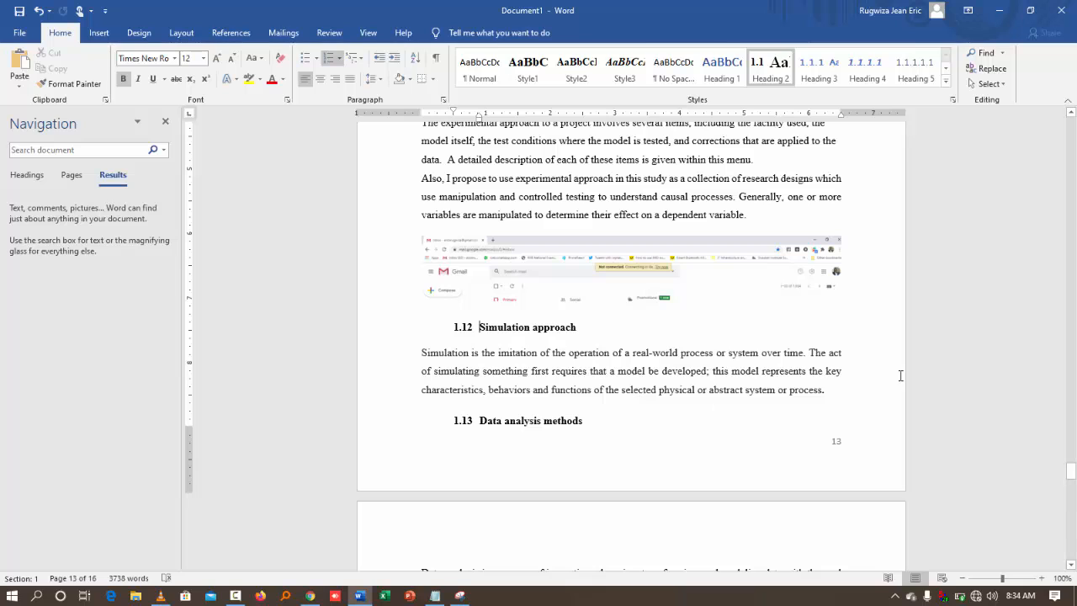
{"action": "left_click", "coordinate": [849, 387]}
{"action": "key", "text": "Return"}
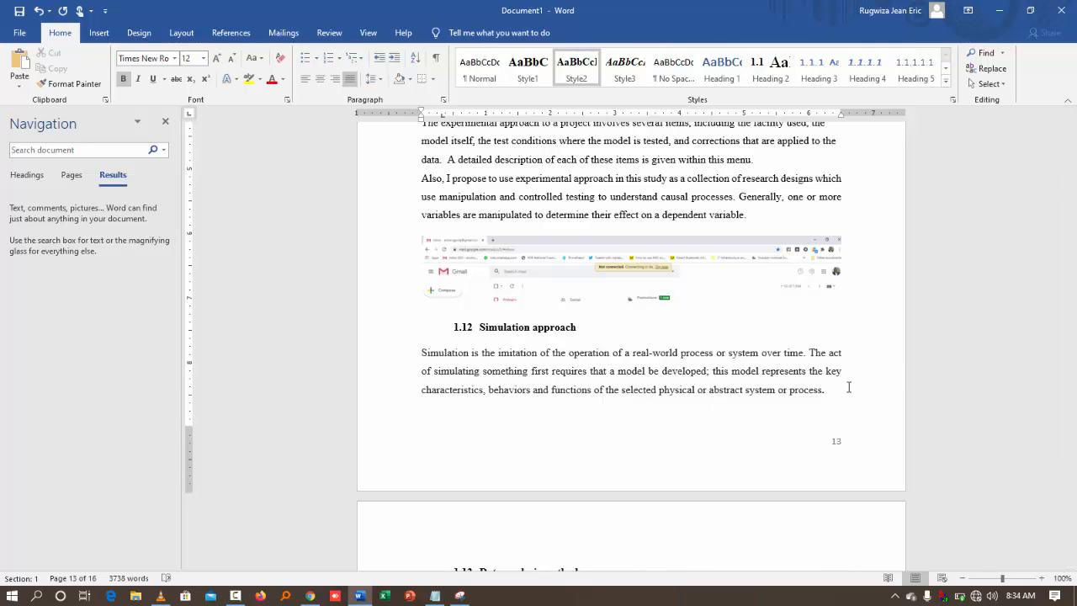
{"action": "key", "text": "ctrl+v"}
{"action": "scroll", "coordinate": [710, 382], "scroll_direction": "down", "scroll_amount": 2}
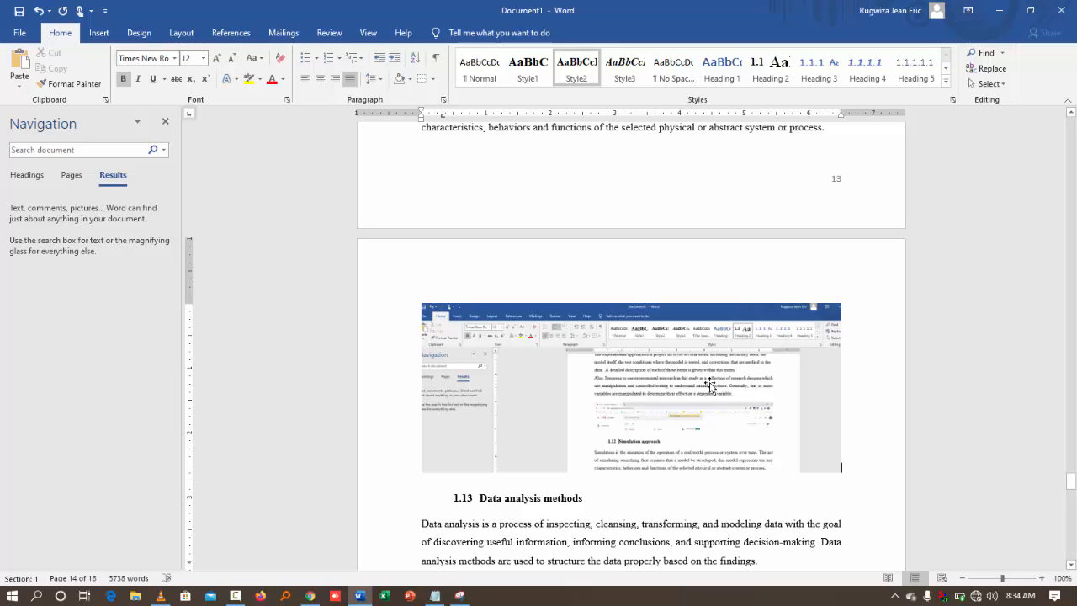
{"action": "scroll", "coordinate": [709, 384], "scroll_direction": "up", "scroll_amount": 5}
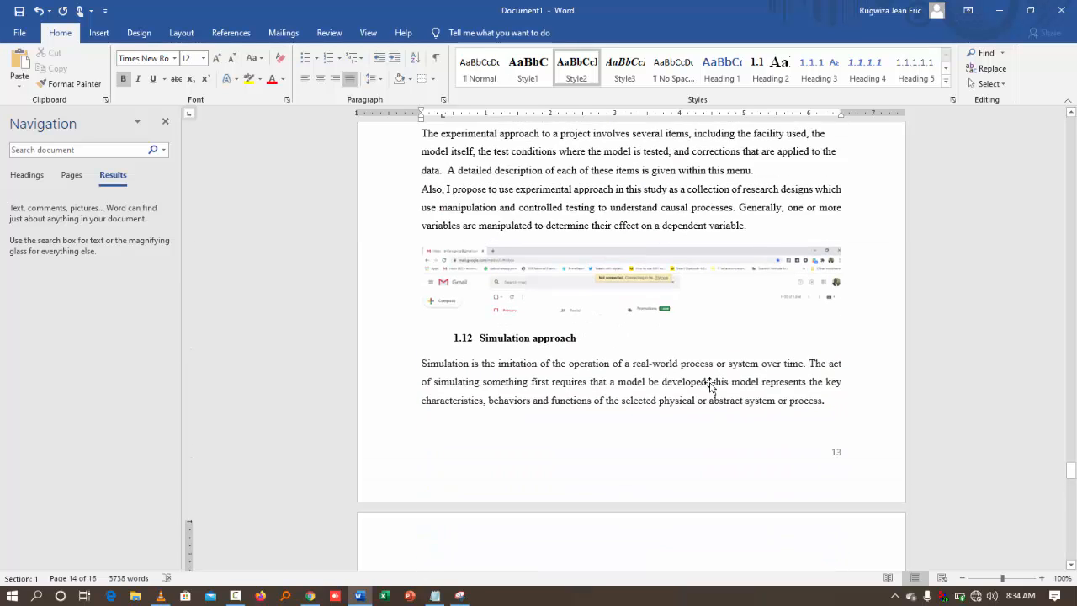
Close the Navigation pane and set the text wrapping of the Gmail screenshot in the Experimental approach section to Through
{"action": "left_click", "coordinate": [165, 121]}
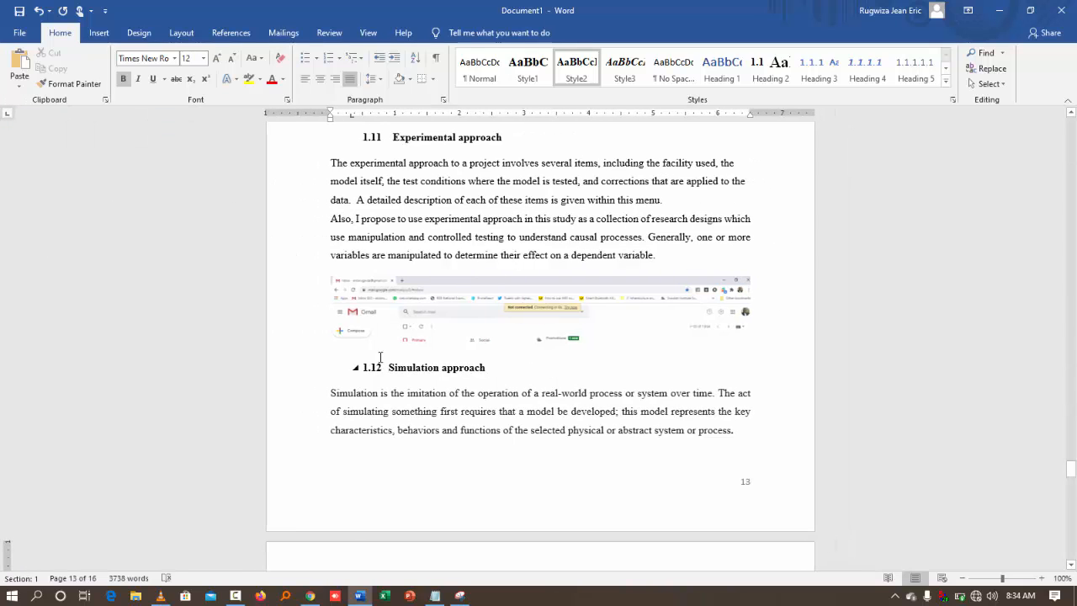
{"action": "scroll", "coordinate": [458, 358], "scroll_direction": "up", "scroll_amount": 5}
{"action": "scroll", "coordinate": [458, 357], "scroll_direction": "down", "scroll_amount": 4}
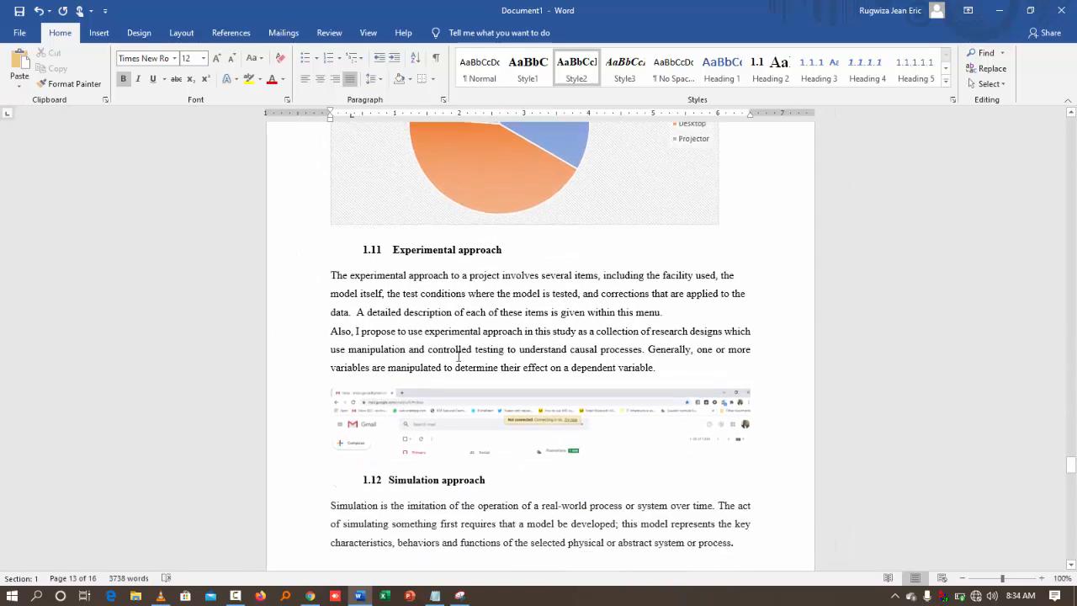
{"action": "left_click", "coordinate": [463, 365]}
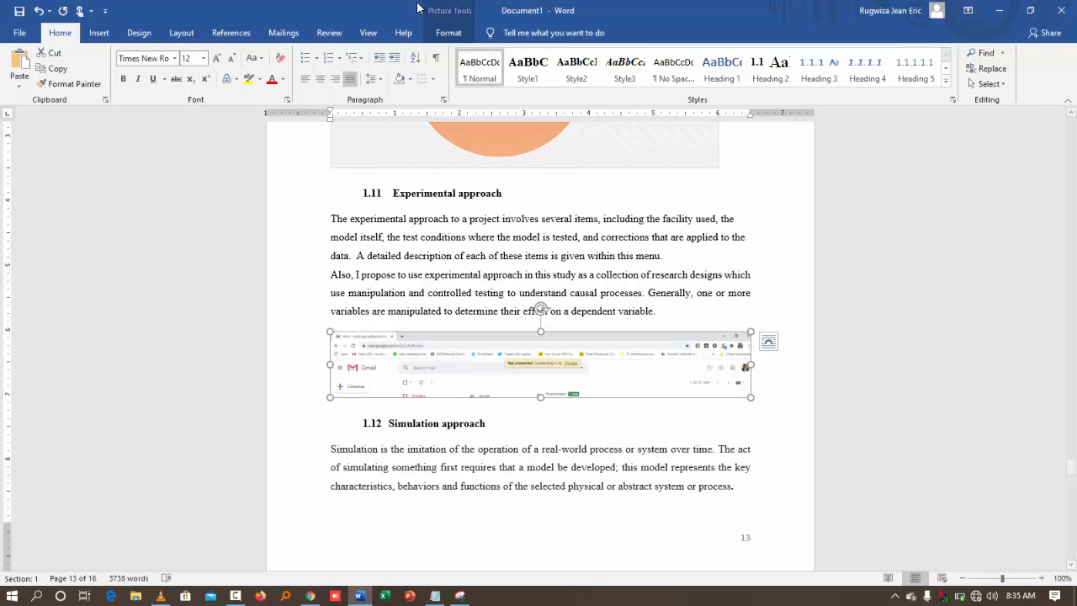
{"action": "left_click", "coordinate": [448, 34]}
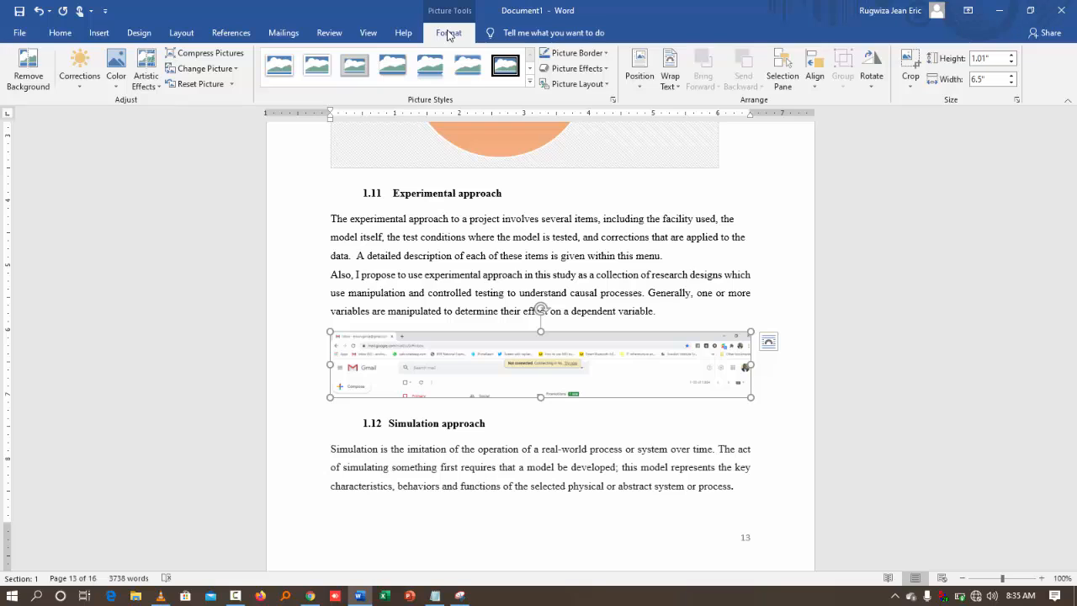
{"action": "left_click", "coordinate": [669, 81]}
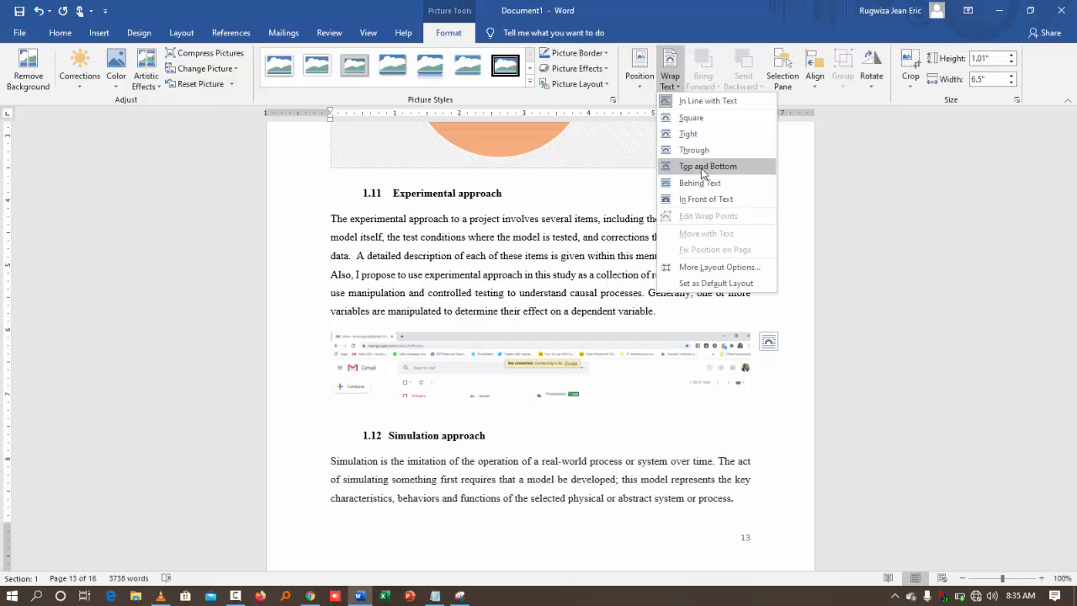
{"action": "left_click", "coordinate": [698, 152]}
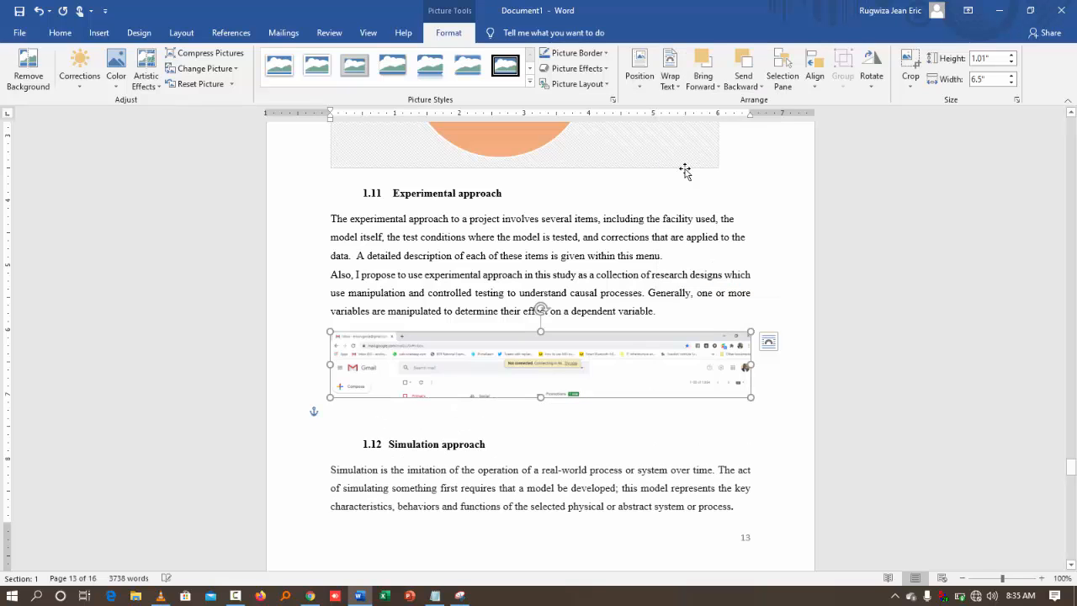
{"action": "left_click", "coordinate": [572, 427]}
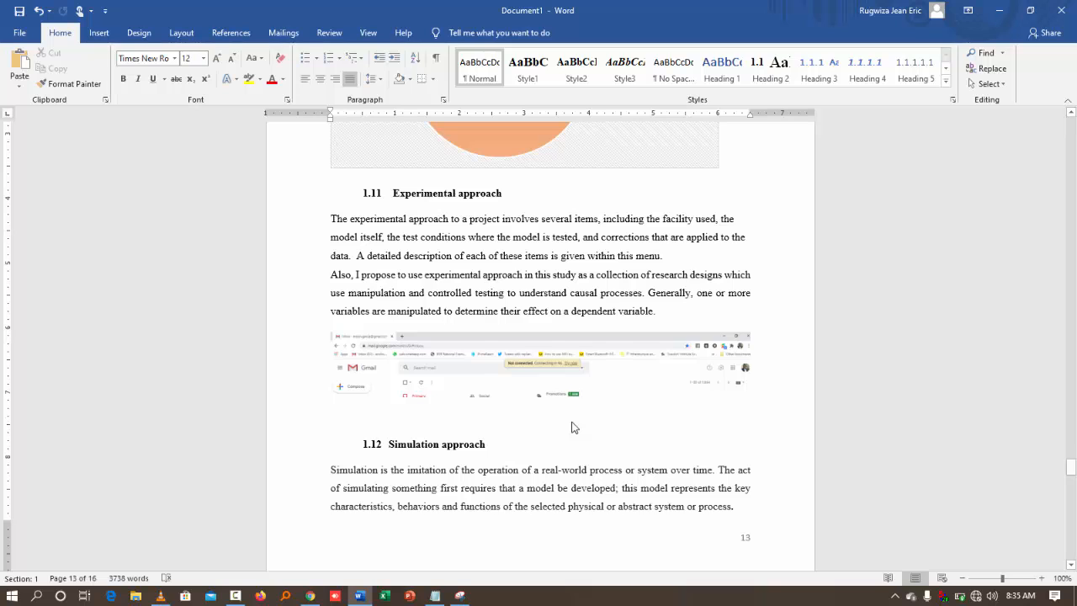
{"action": "key", "text": "Delete"}
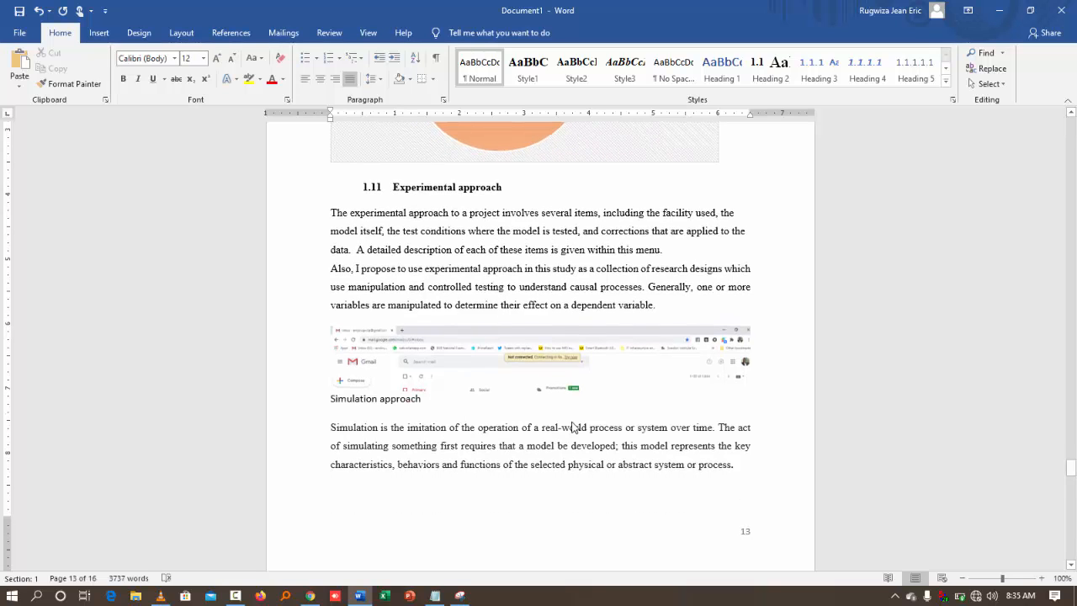
{"action": "key", "text": "ctrl+z"}
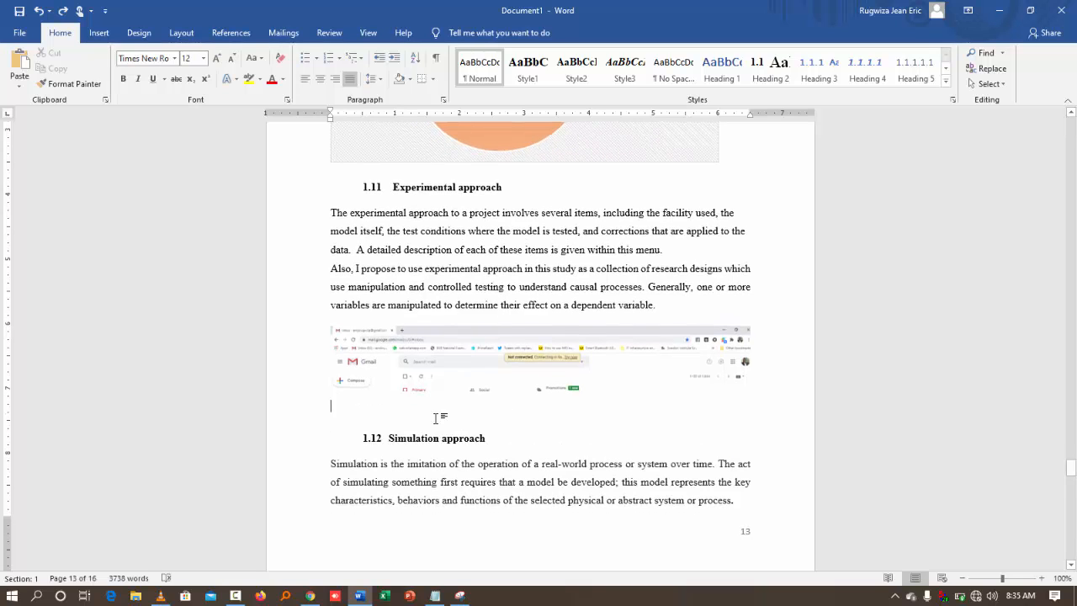
Add an empty line after the last paragraph of section 1.13 Data analysis methods, before the Conclusion heading
{"action": "scroll", "coordinate": [435, 418], "scroll_direction": "down", "scroll_amount": 3}
{"action": "scroll", "coordinate": [435, 418], "scroll_direction": "down", "scroll_amount": 2}
{"action": "scroll", "coordinate": [435, 418], "scroll_direction": "down", "scroll_amount": 1}
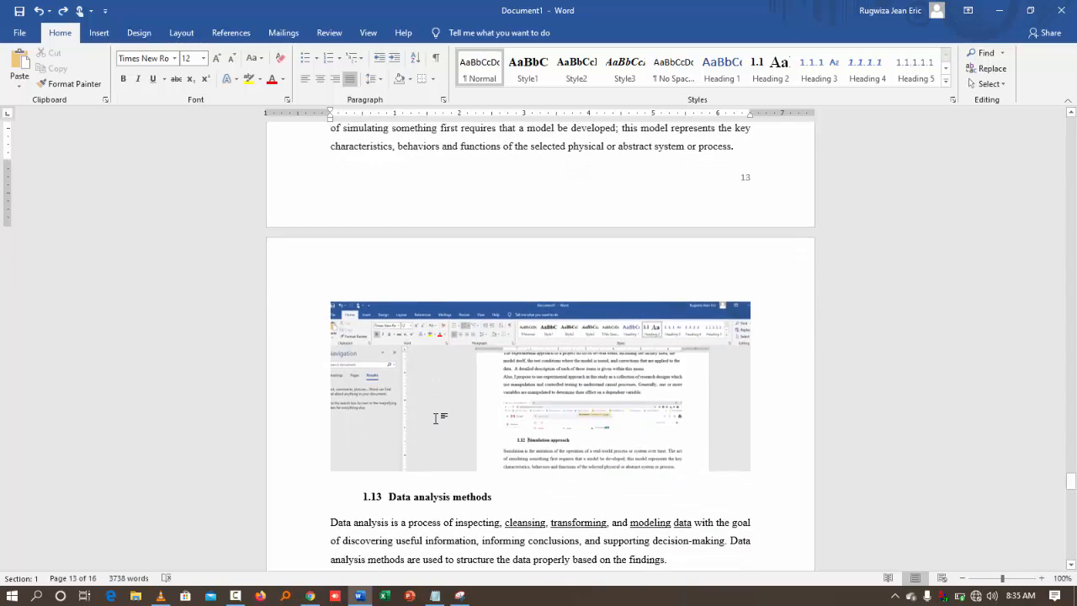
{"action": "scroll", "coordinate": [435, 419], "scroll_direction": "down", "scroll_amount": 1}
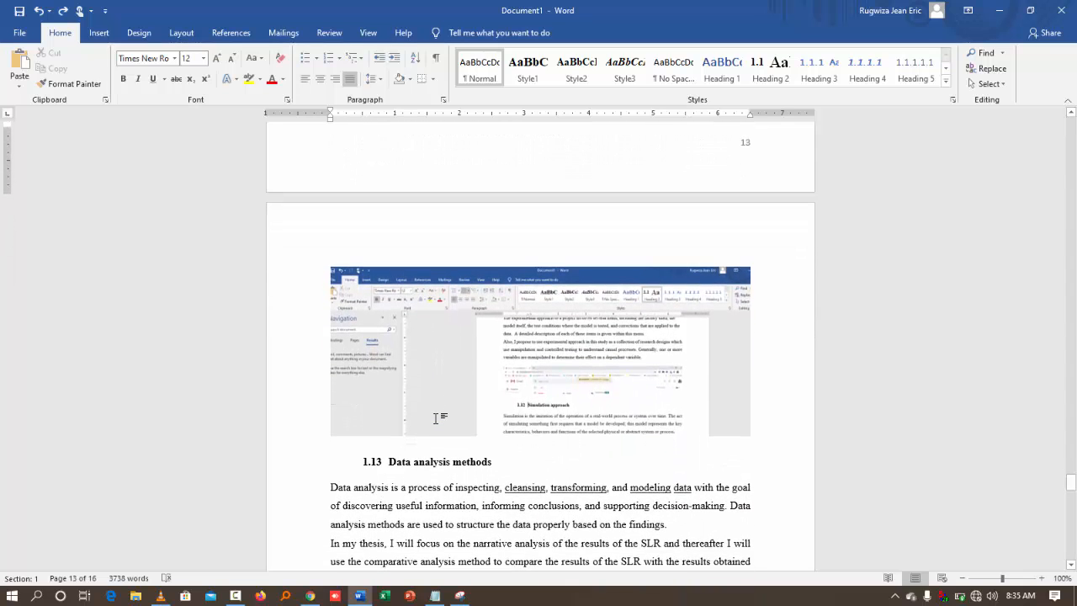
{"action": "scroll", "coordinate": [435, 418], "scroll_direction": "down", "scroll_amount": 5}
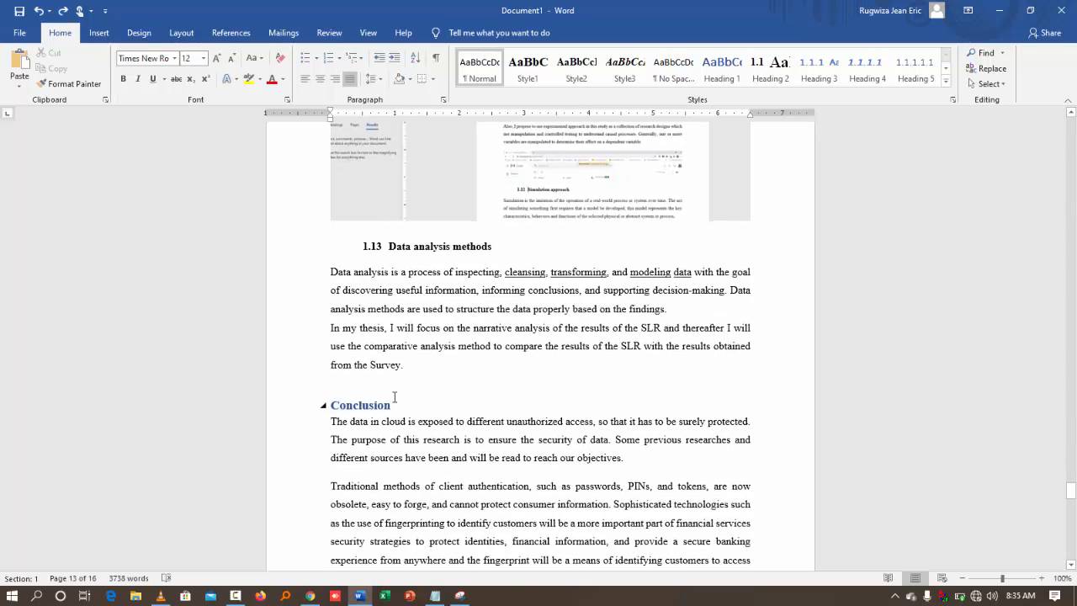
{"action": "left_click", "coordinate": [392, 396]}
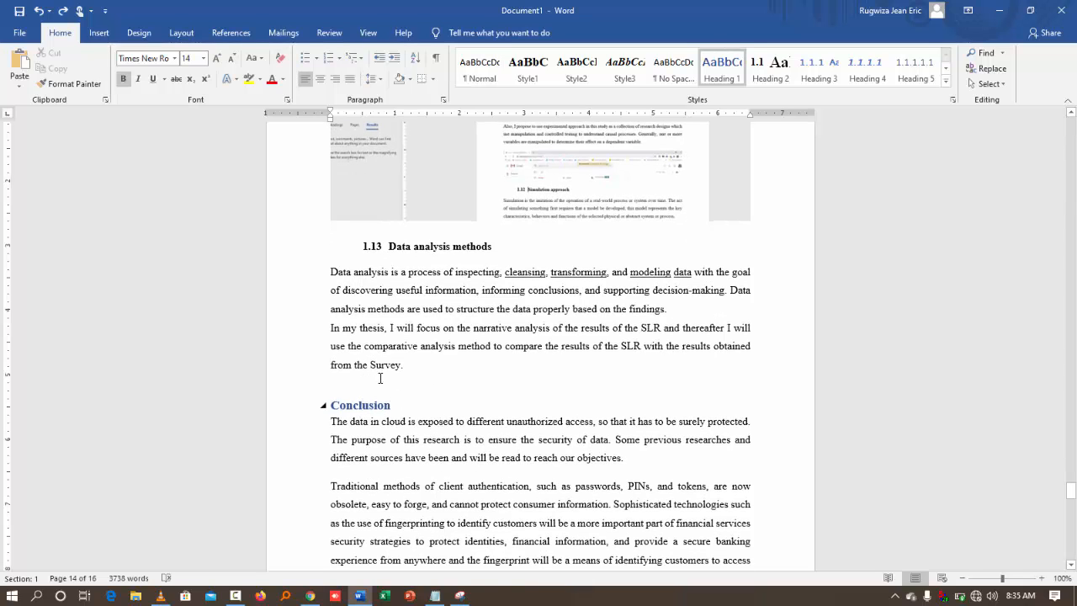
{"action": "left_click", "coordinate": [427, 369]}
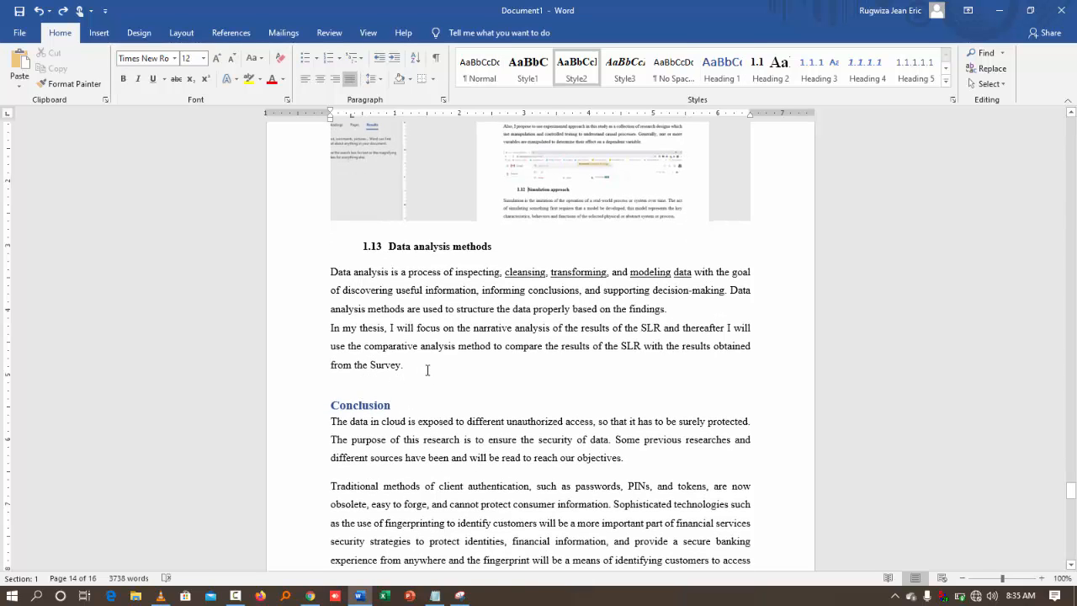
{"action": "key", "text": "Return"}
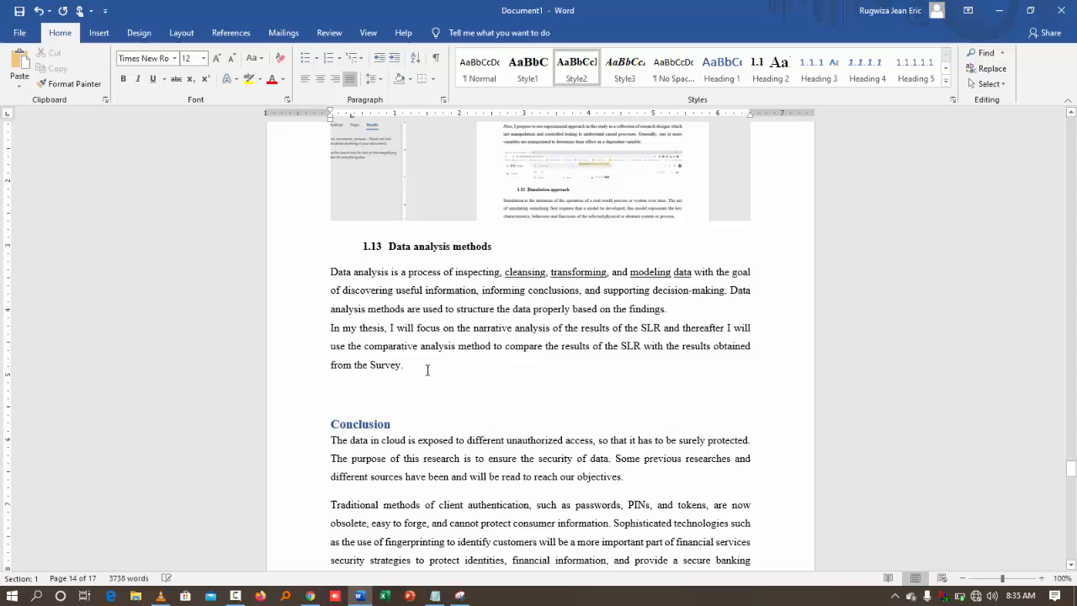
{"action": "left_click", "coordinate": [100, 34]}
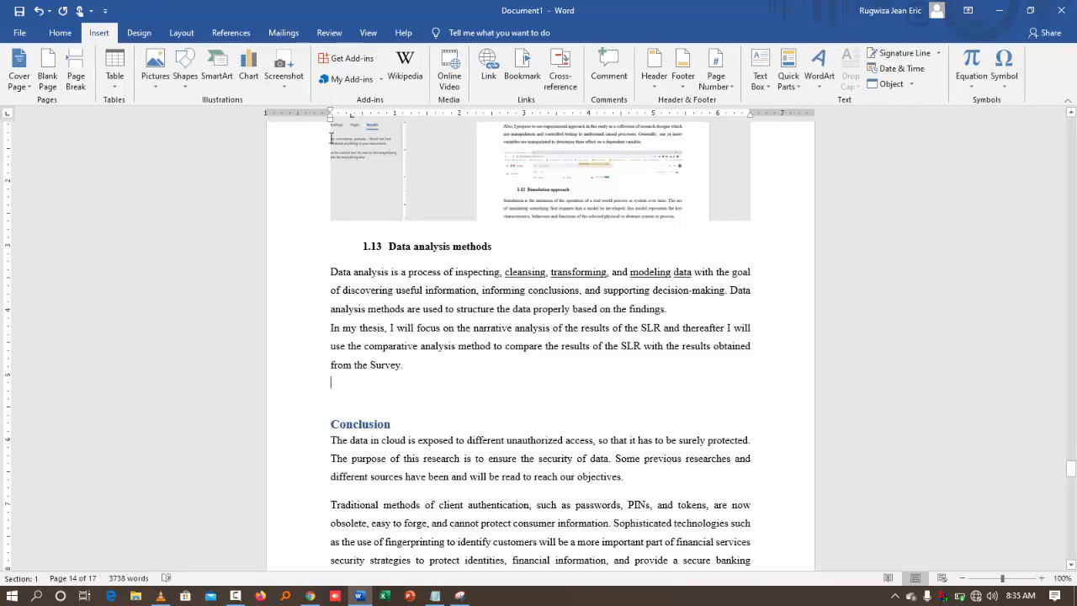
{"action": "left_click", "coordinate": [451, 89]}
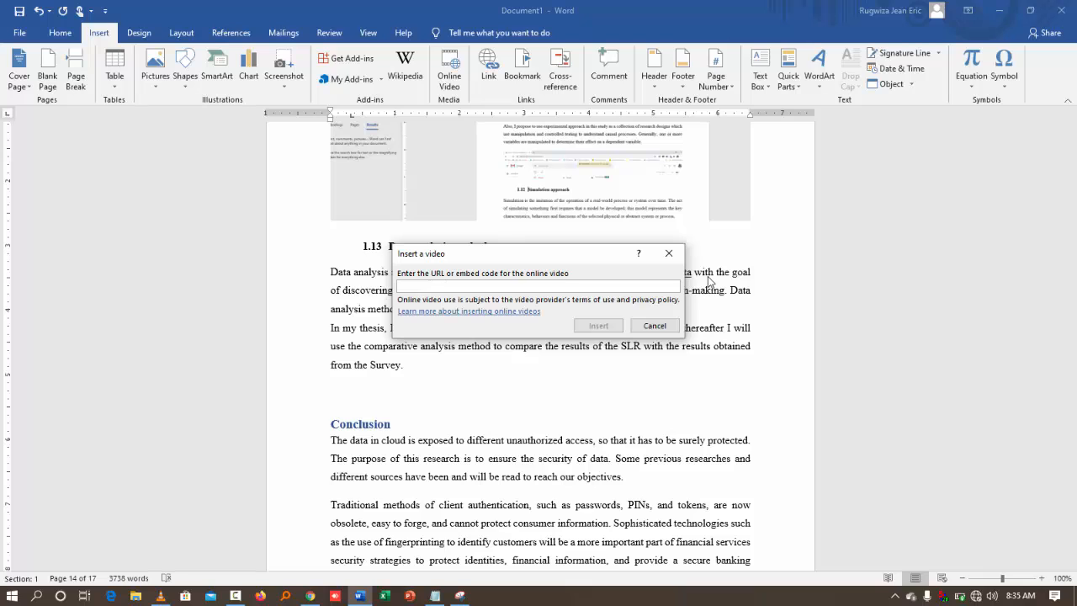
{"action": "left_click", "coordinate": [665, 243]}
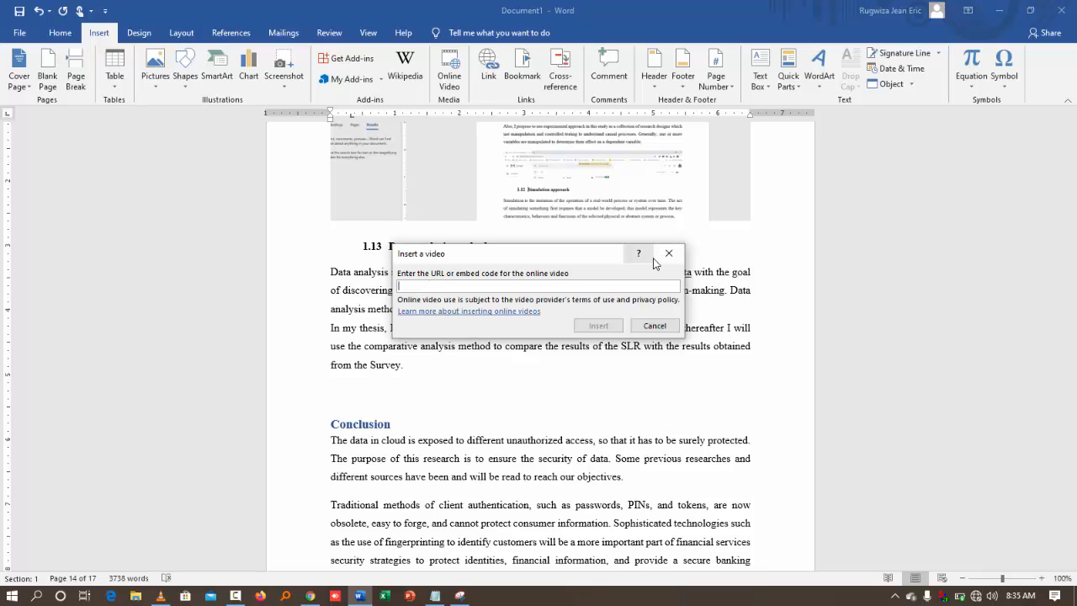
{"action": "left_click", "coordinate": [665, 257]}
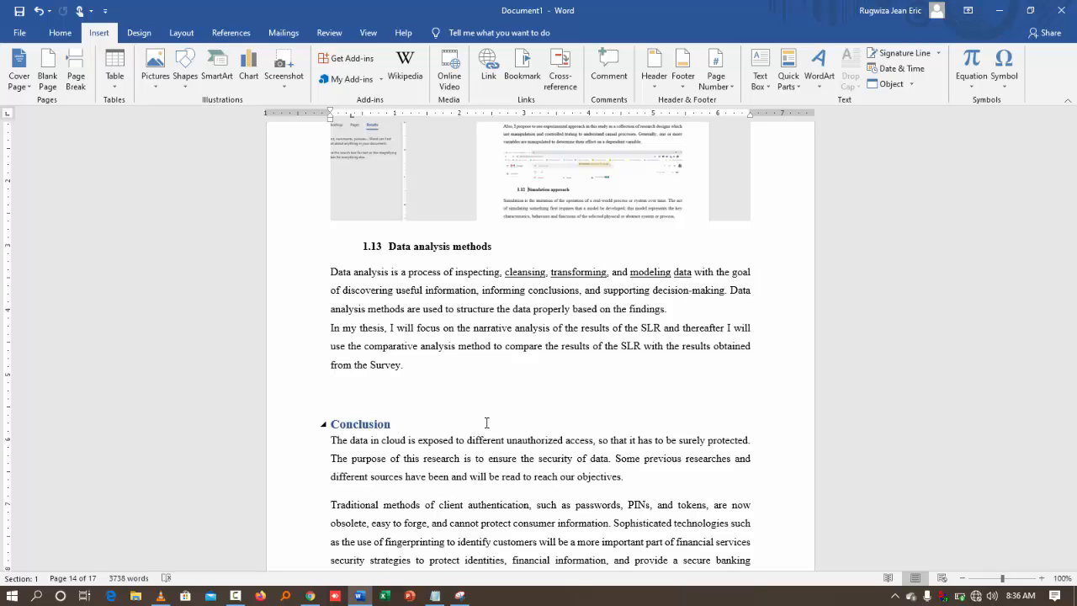
Add a comment to the Conclusion heading reading "Please indicate the time frame before concluding"
{"action": "left_click", "coordinate": [399, 422]}
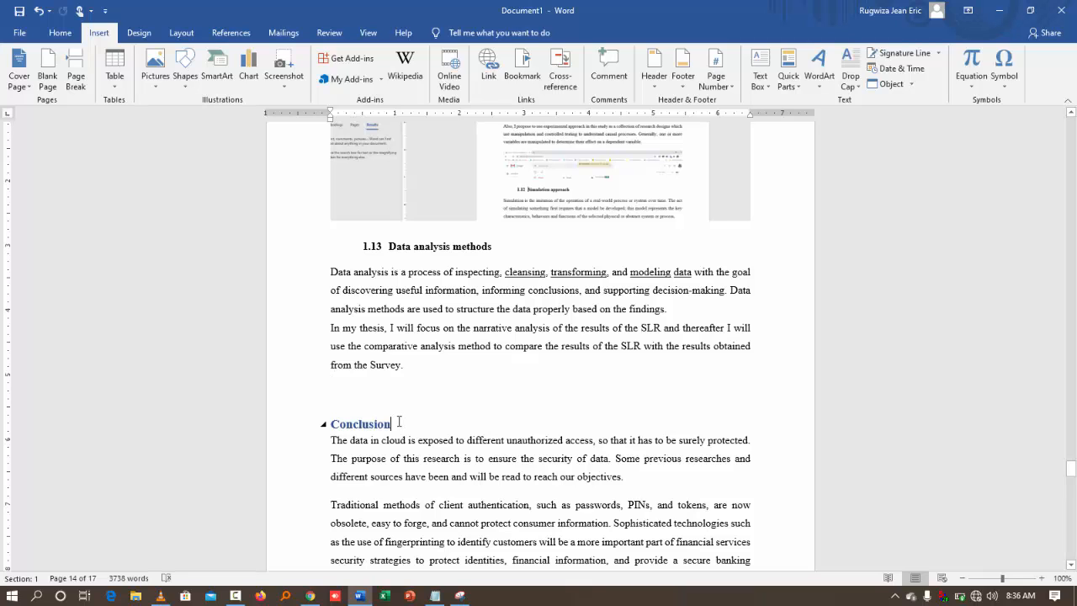
{"action": "left_click", "coordinate": [608, 63]}
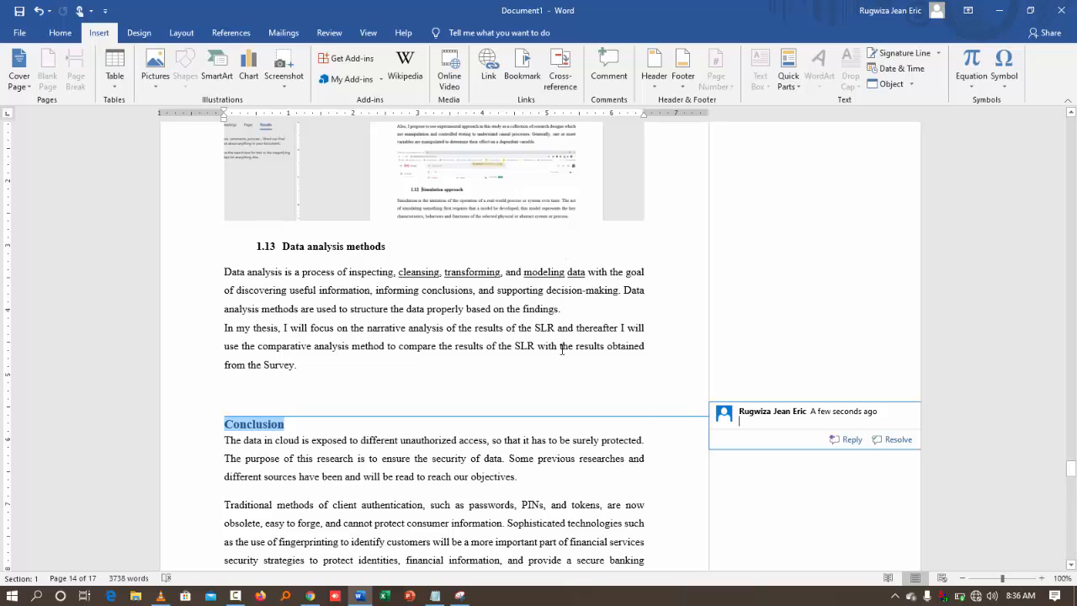
{"action": "type", "text": "Please"}
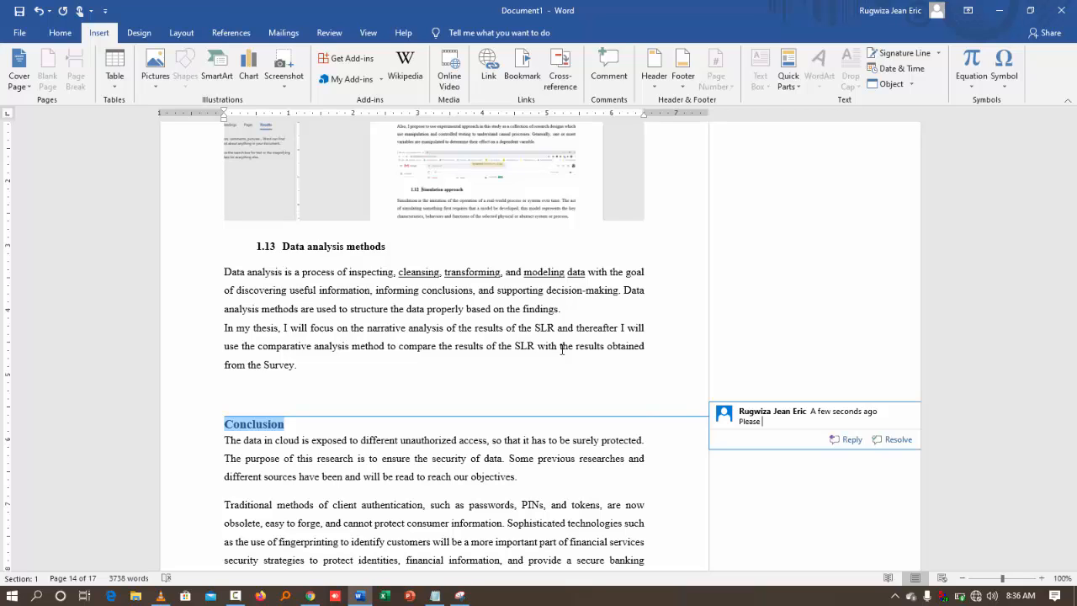
{"action": "type", "text": "iindicate the time frame before"}
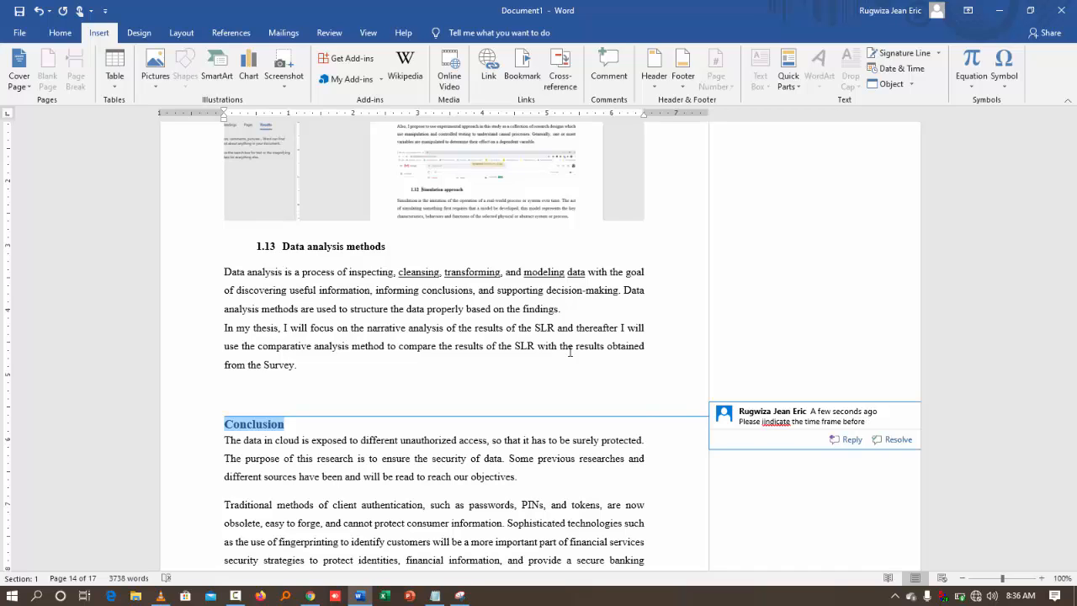
{"action": "type", "text": "concluding"}
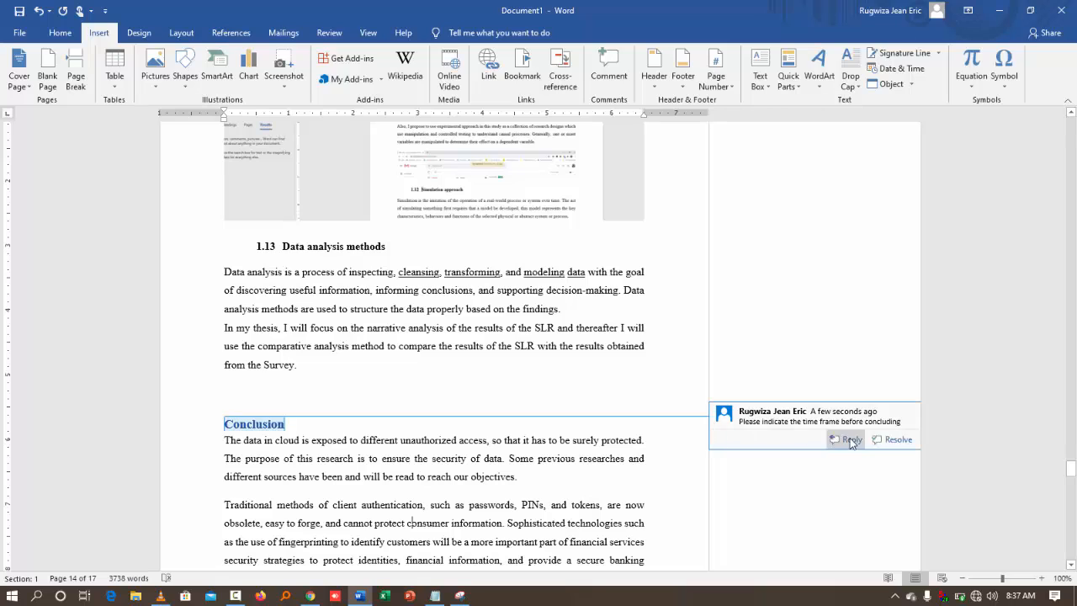
Reply "Okay" to the comment on the Conclusion heading and return to the document text
{"action": "left_click", "coordinate": [849, 440]}
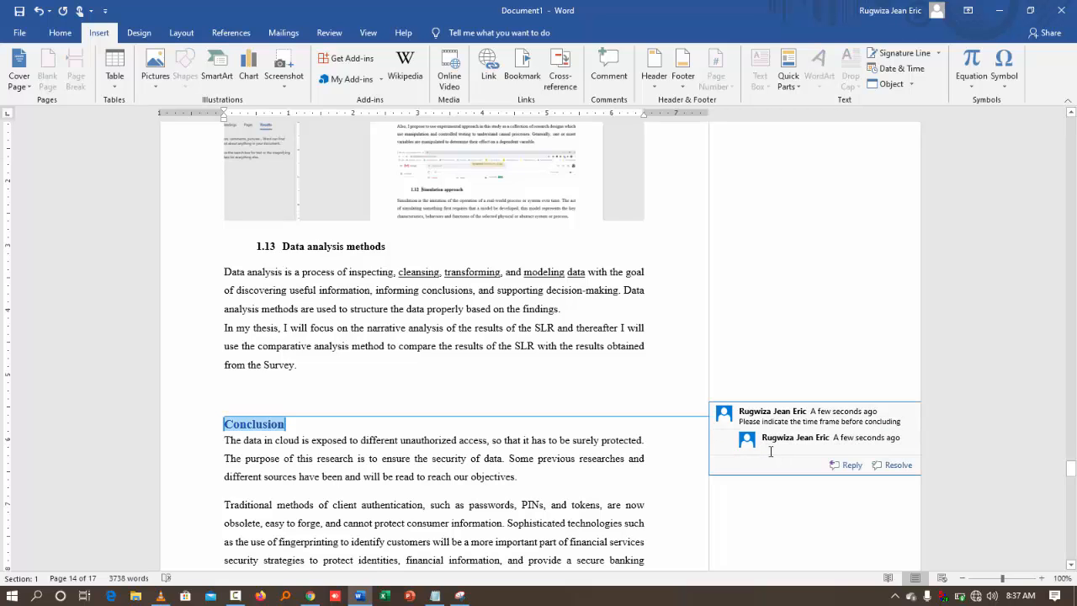
{"action": "type", "text": "Okay"}
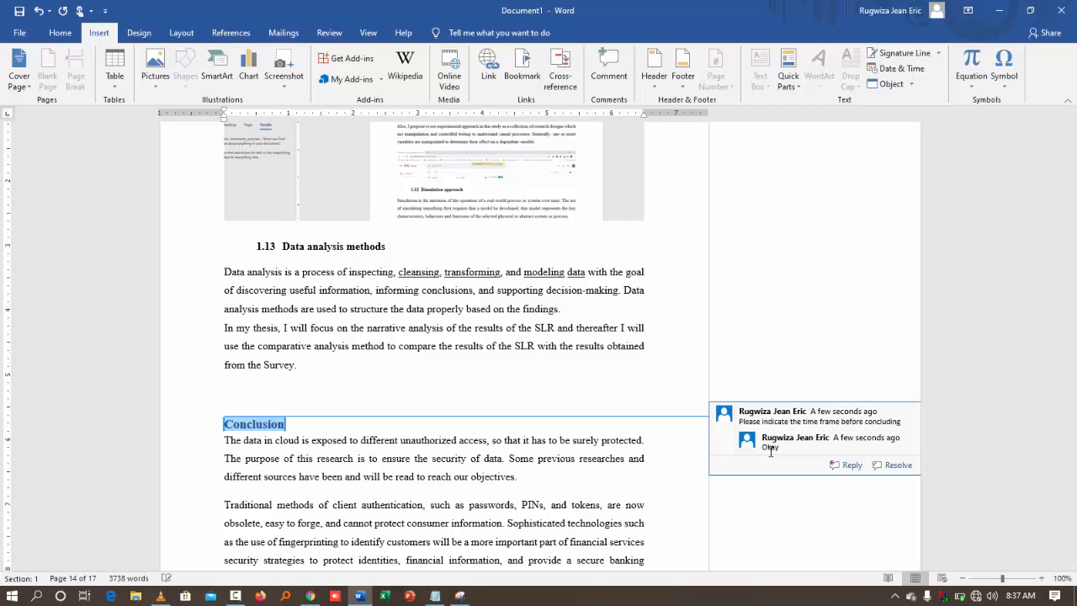
{"action": "left_click", "coordinate": [560, 450]}
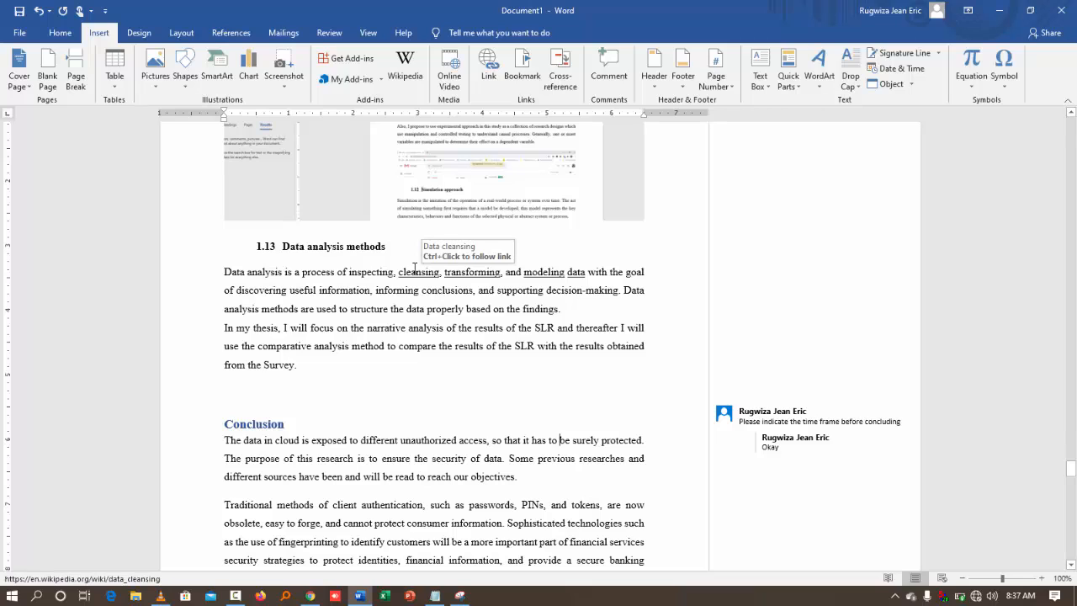
Resolve the comment thread on the Conclusion heading and reopen it
{"action": "left_click", "coordinate": [758, 463]}
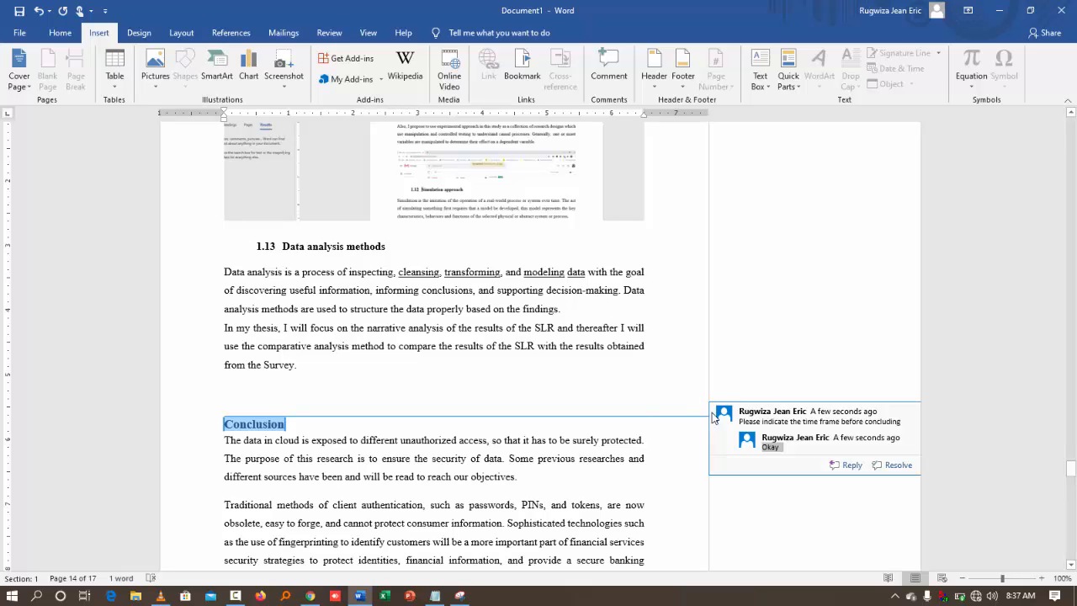
{"action": "left_click", "coordinate": [786, 418]}
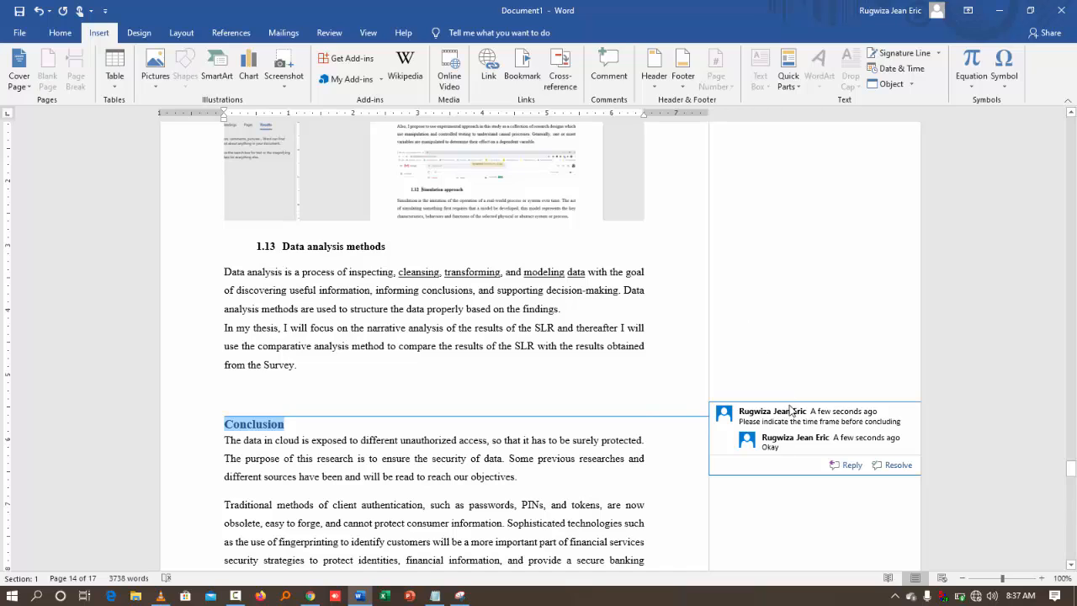
{"action": "left_click", "coordinate": [896, 464]}
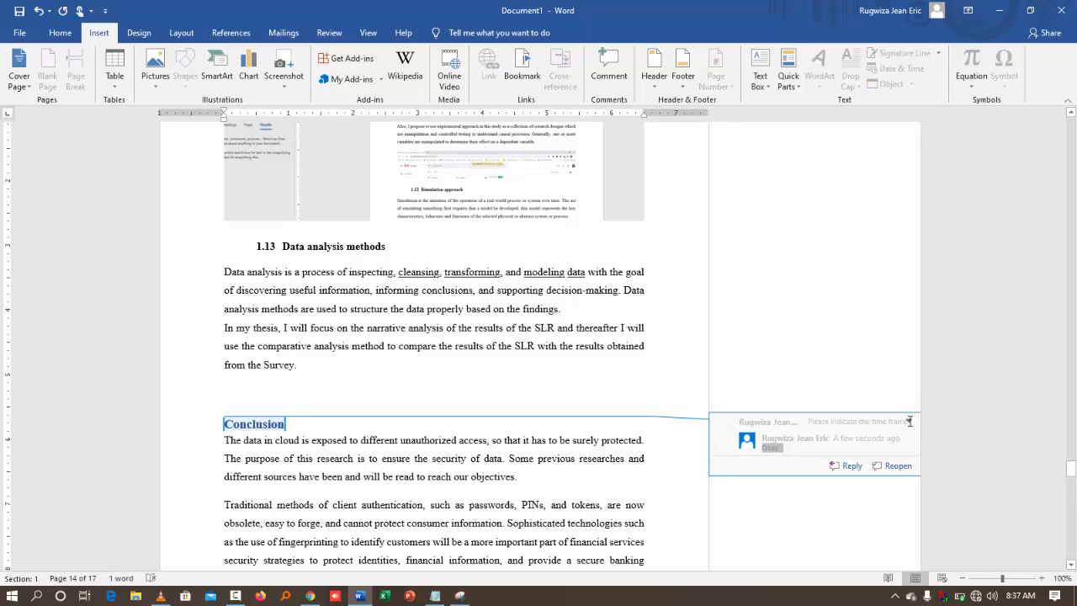
{"action": "left_click", "coordinate": [899, 466]}
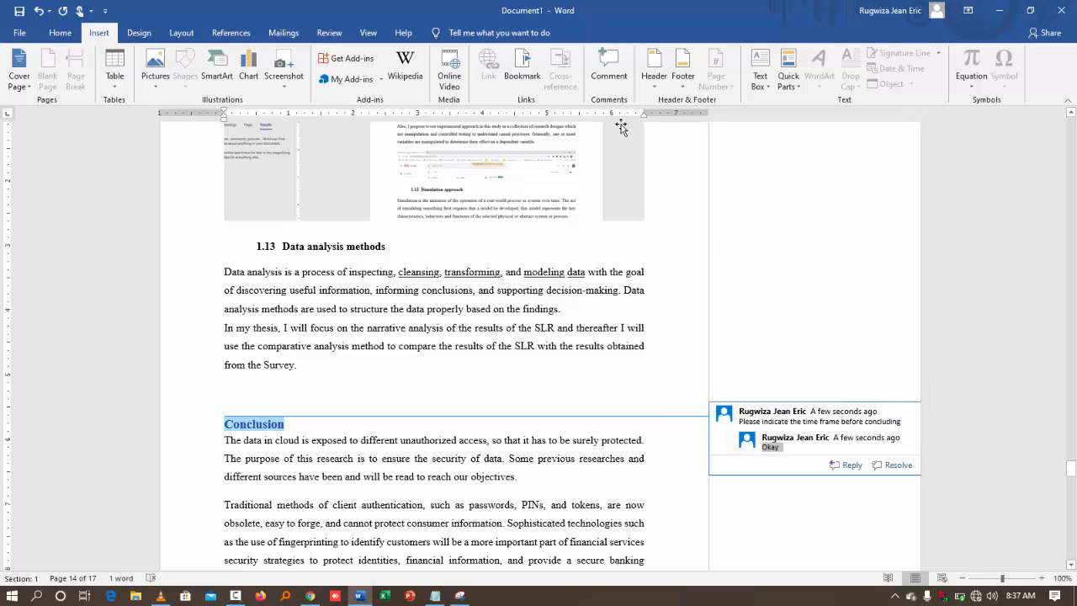
{"action": "left_click", "coordinate": [404, 33]}
{"action": "left_click", "coordinate": [368, 33]}
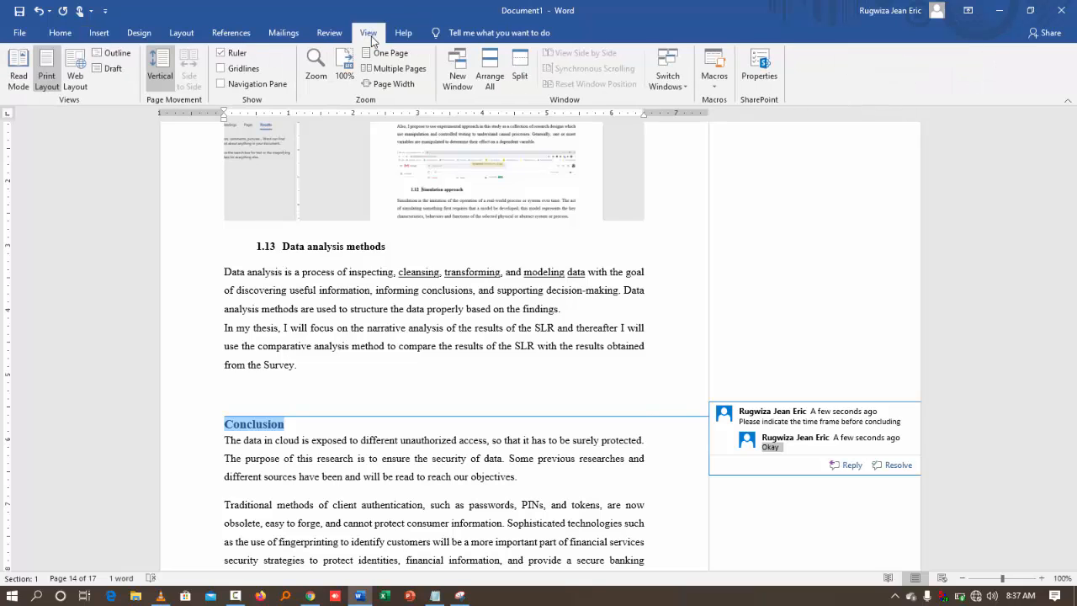
{"action": "left_click", "coordinate": [755, 419]}
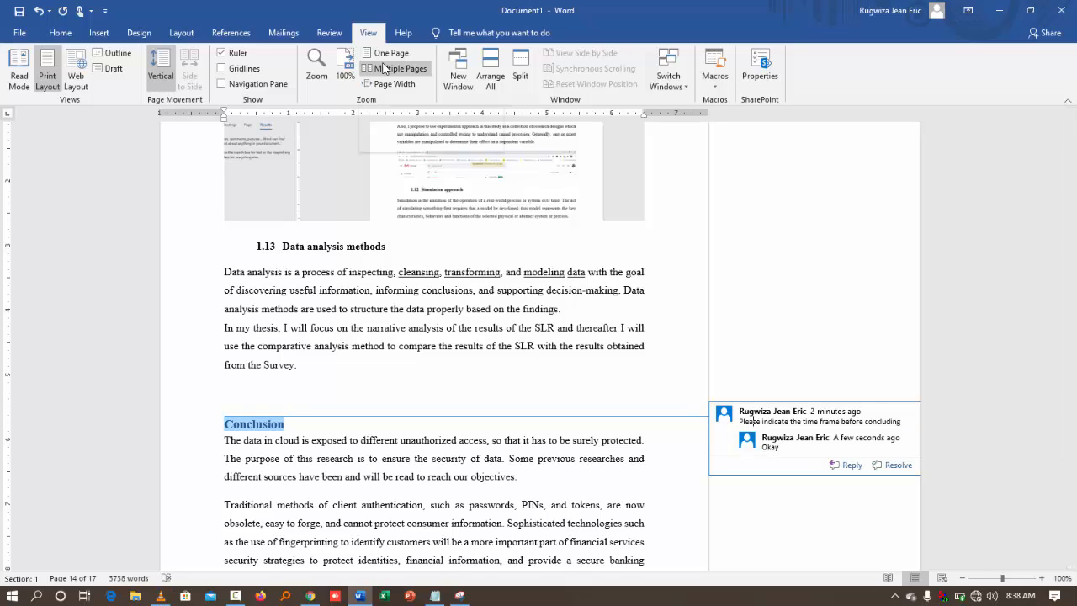
{"action": "left_click", "coordinate": [399, 39]}
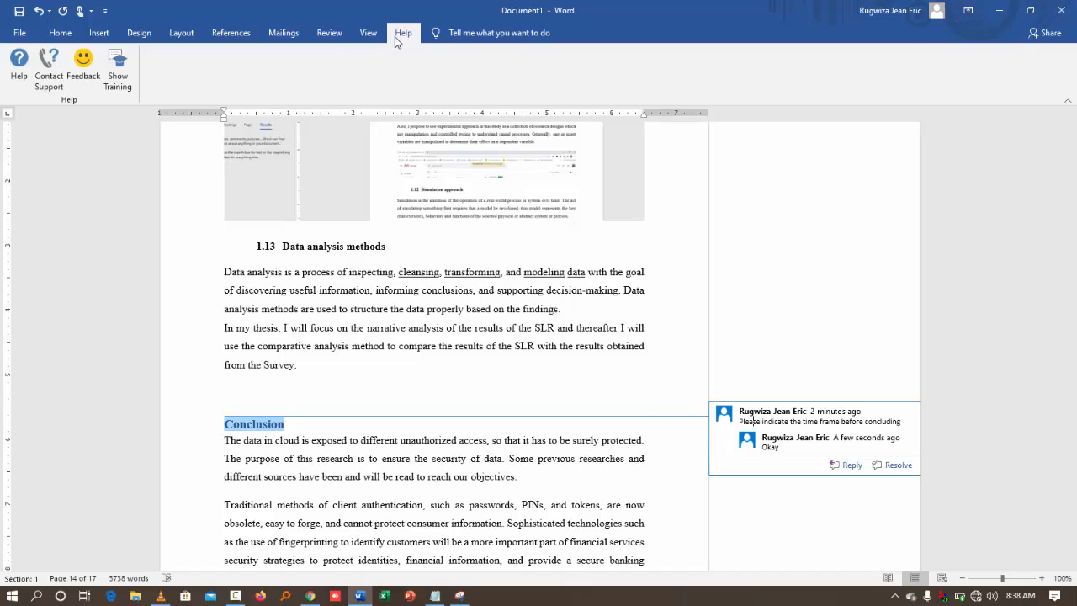
{"action": "left_click", "coordinate": [367, 33]}
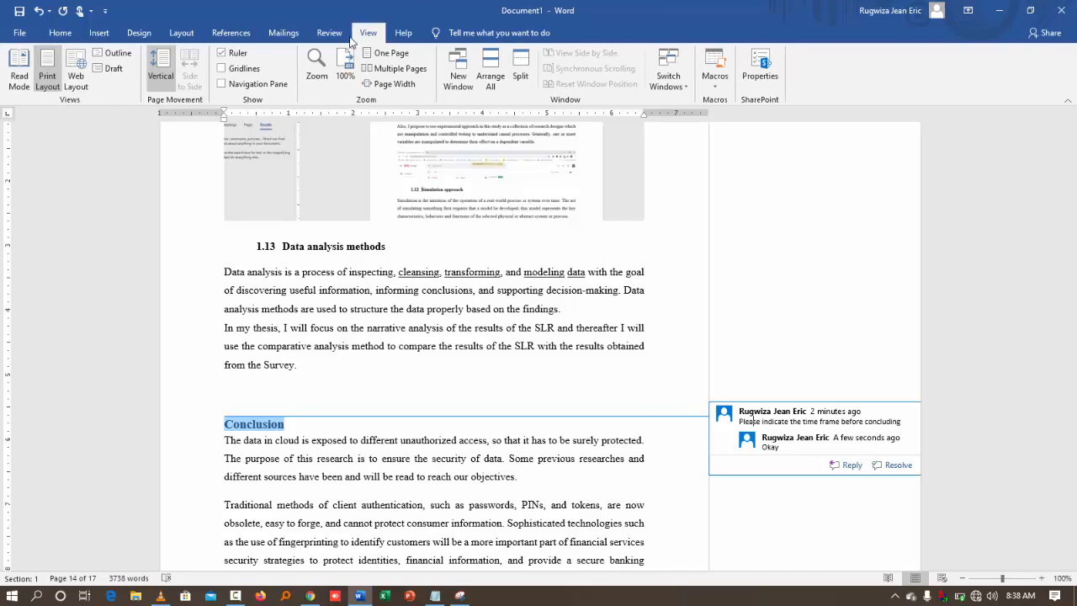
{"action": "left_click", "coordinate": [96, 33]}
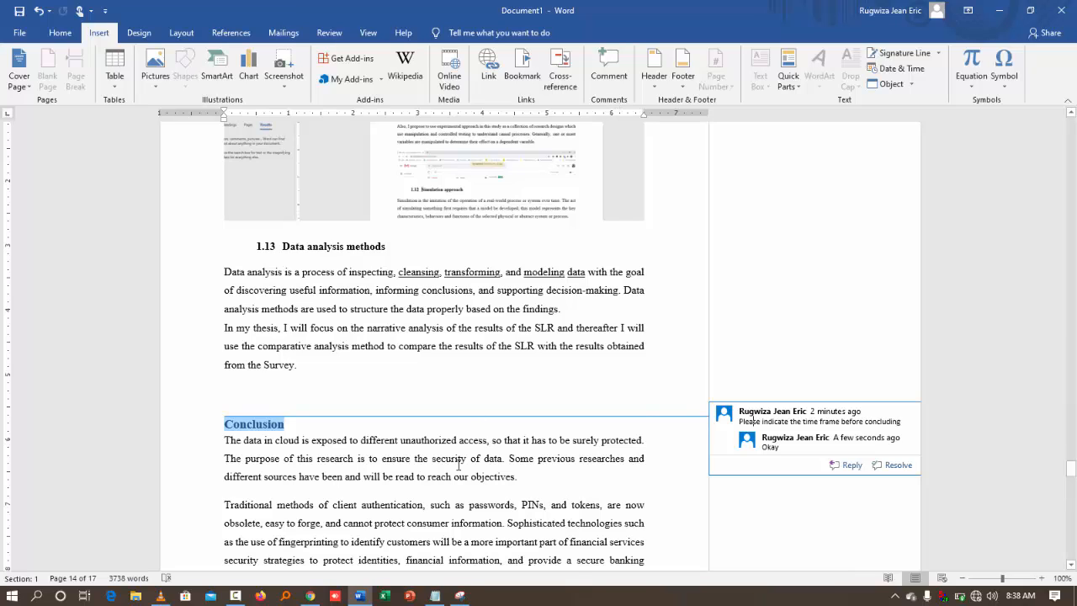
{"action": "left_click", "coordinate": [256, 424]}
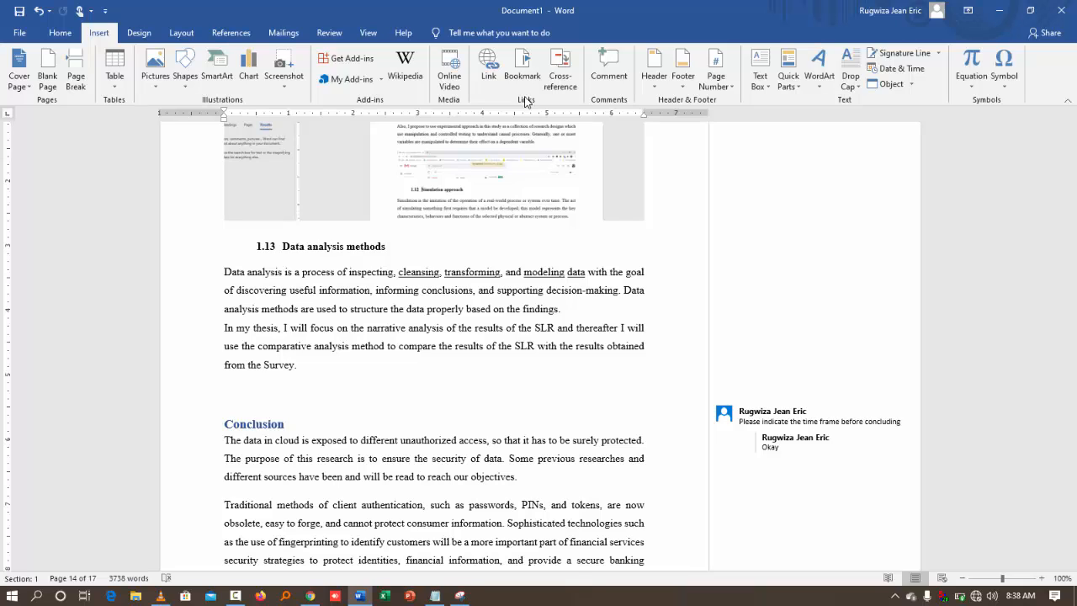
{"action": "left_click", "coordinate": [808, 421]}
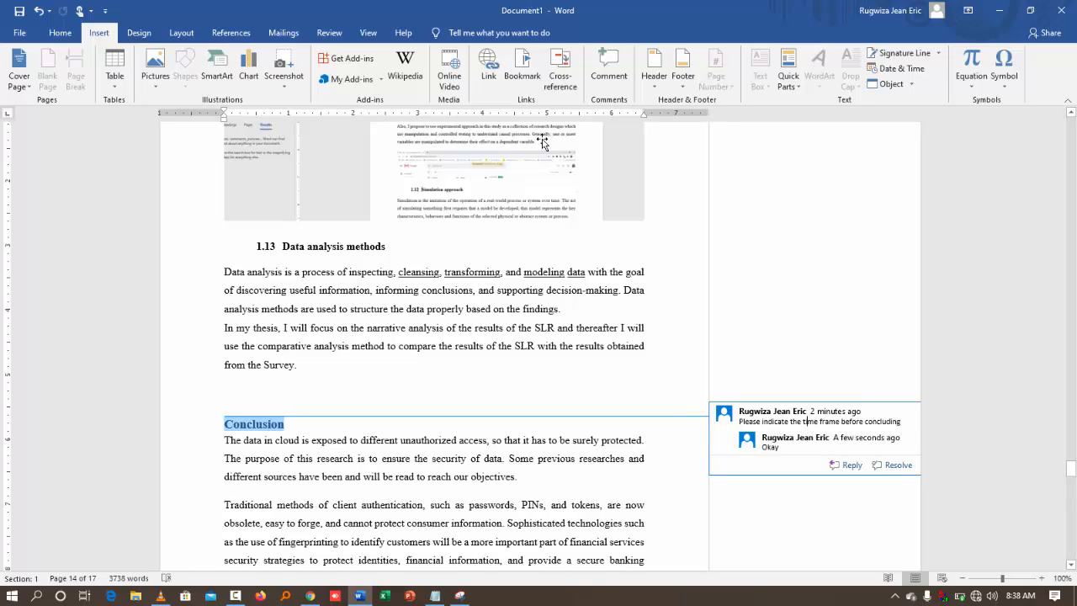
{"action": "left_click", "coordinate": [391, 246]}
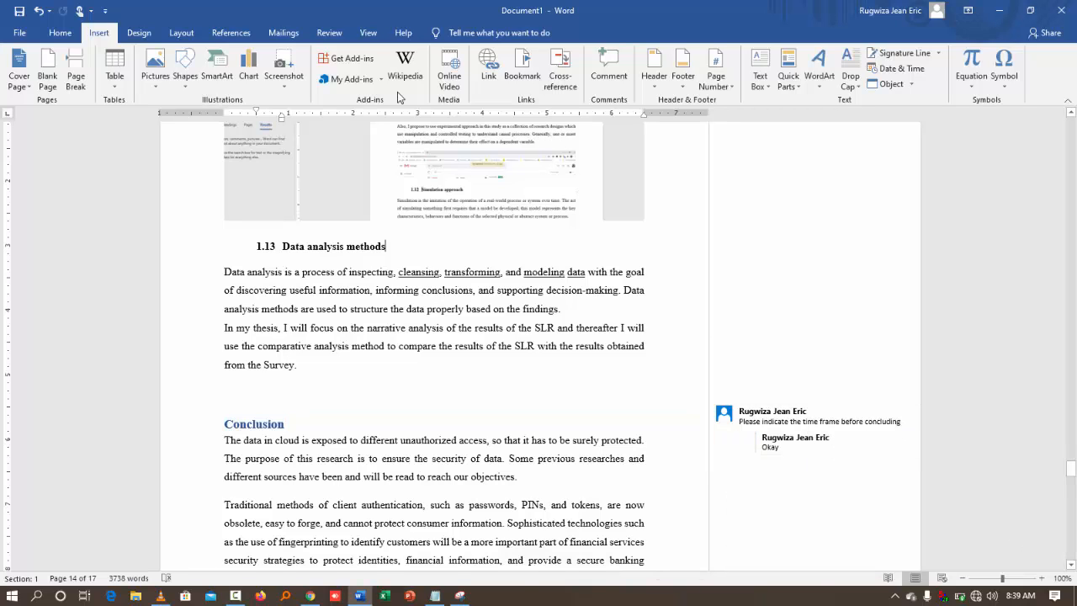
Delete the comment thread on the Conclusion heading by removing all comments in the document
{"action": "left_click", "coordinate": [794, 421]}
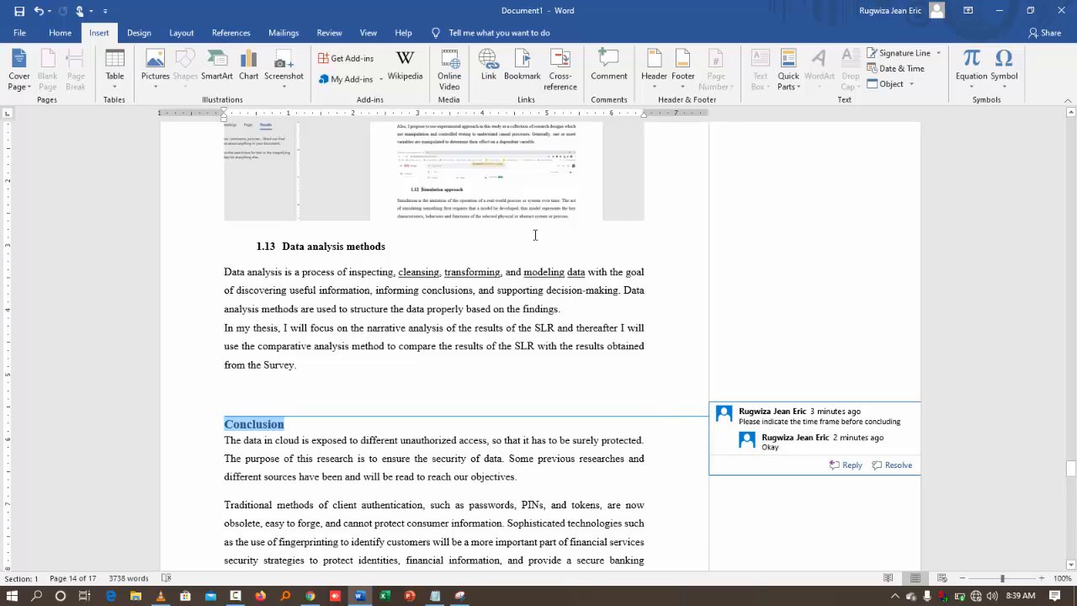
{"action": "left_click", "coordinate": [801, 422]}
{"action": "left_click", "coordinate": [330, 32]}
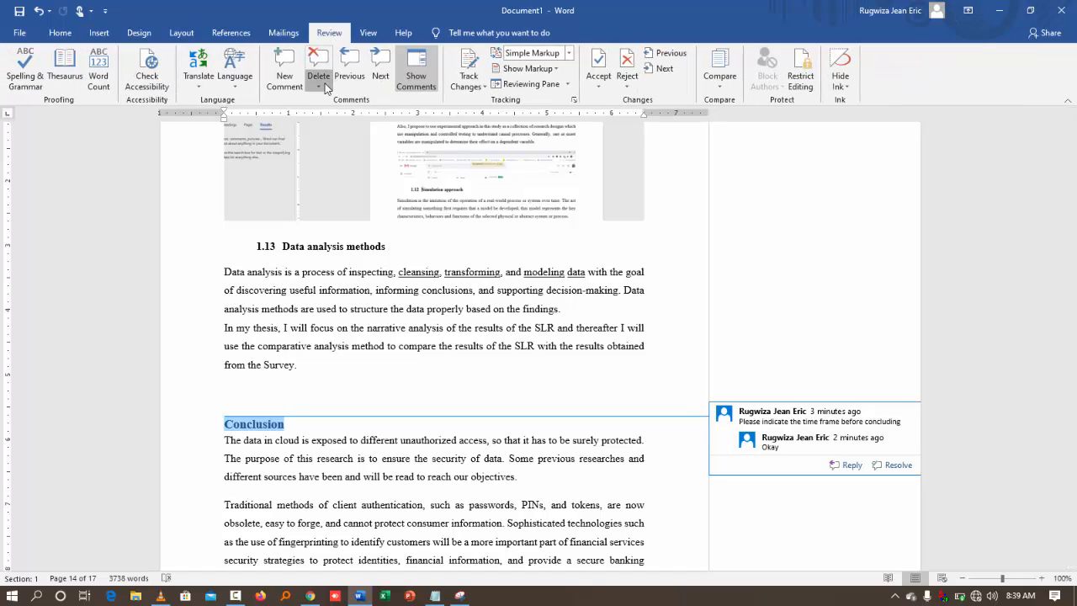
{"action": "left_click", "coordinate": [326, 87]}
{"action": "left_click", "coordinate": [349, 128]}
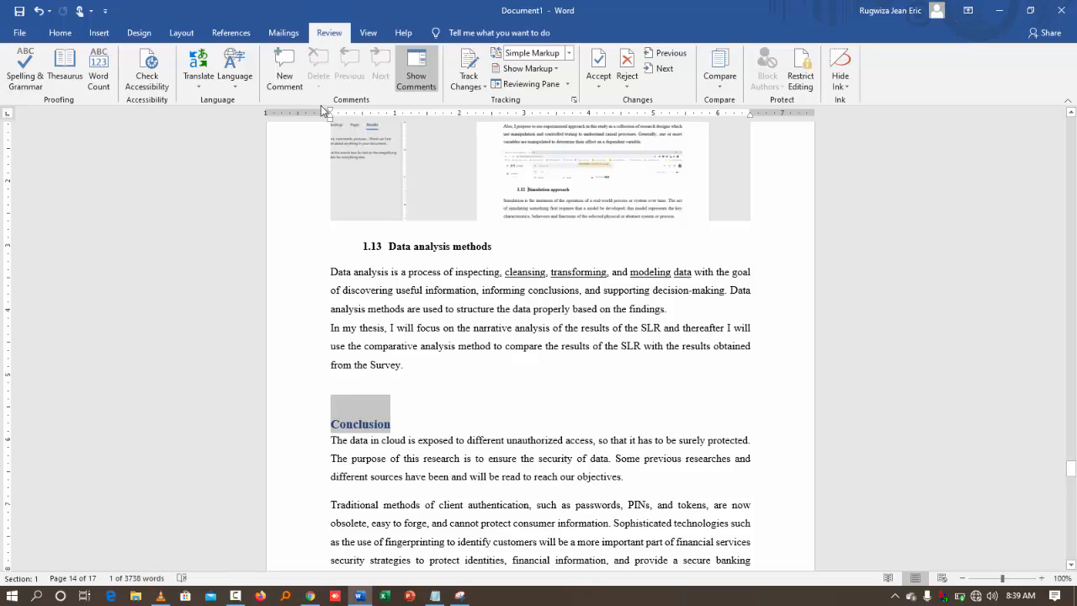
Add an empty comment to the Conclusion heading and remove it with the option for deleting all comments in the document
{"action": "left_click", "coordinate": [286, 74]}
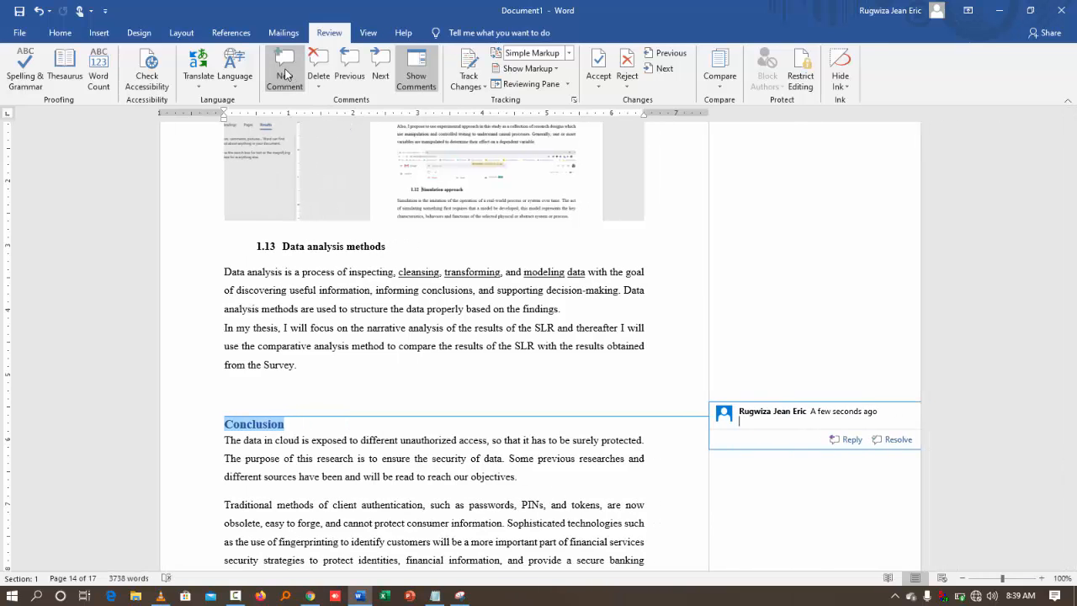
{"action": "left_click", "coordinate": [319, 87]}
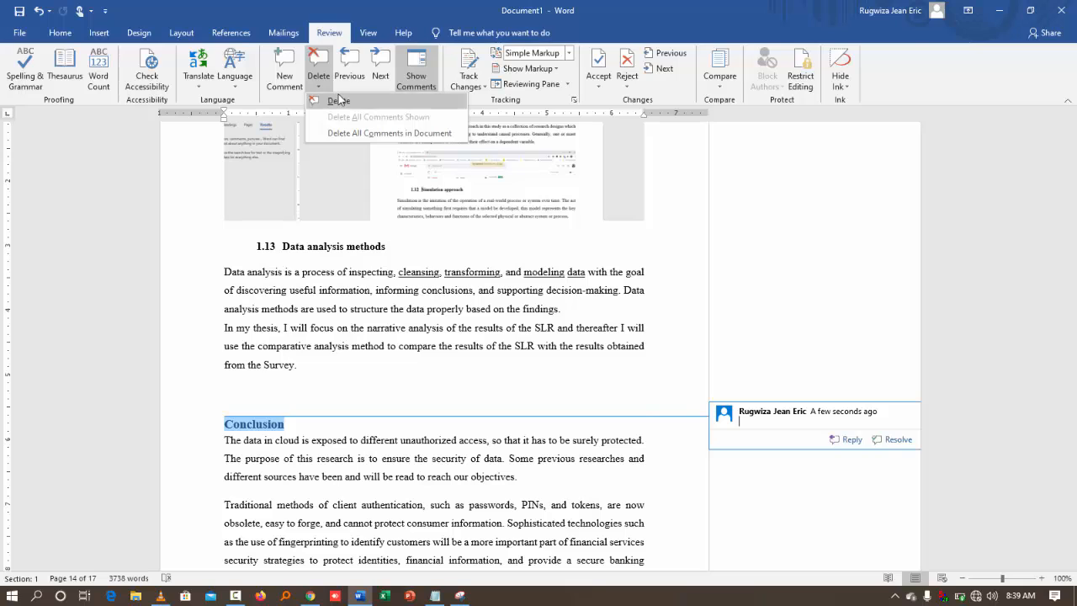
{"action": "left_click", "coordinate": [347, 127]}
{"action": "left_click", "coordinate": [476, 396]}
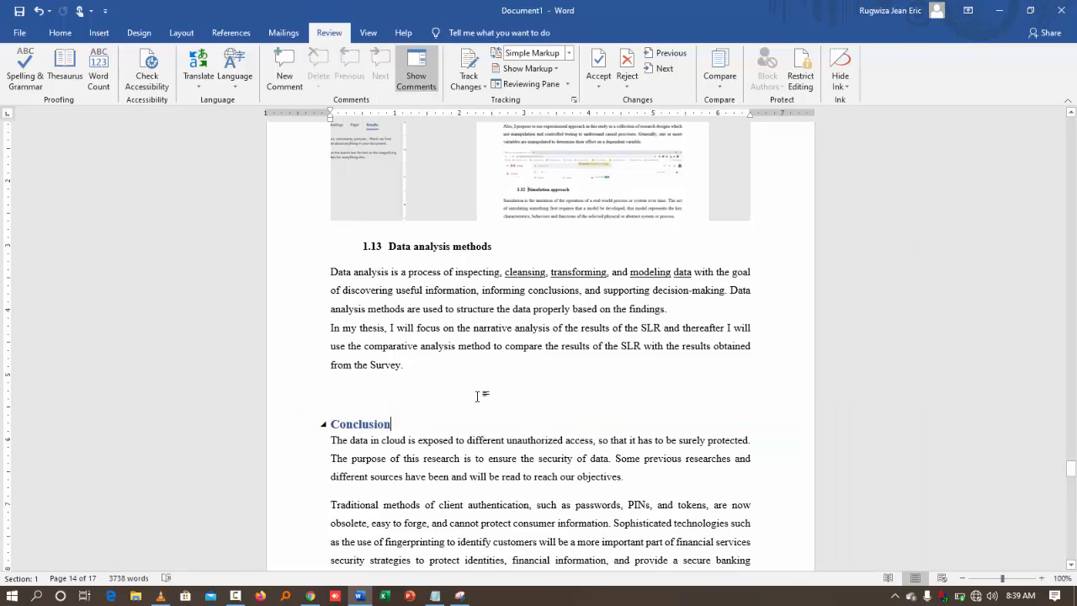
Select the section 1.13 heading text "Data analysis methods" and start inserting a hyperlink to an existing file or web page
{"action": "left_click", "coordinate": [98, 35]}
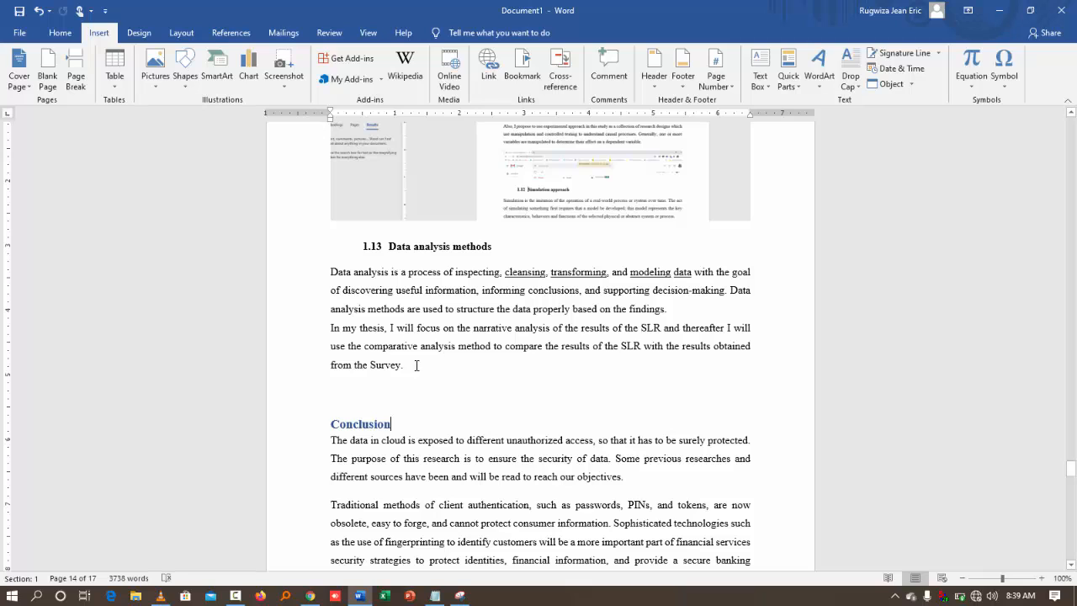
{"action": "left_click", "coordinate": [388, 424]}
{"action": "scroll", "coordinate": [381, 423], "scroll_direction": "up", "scroll_amount": 1}
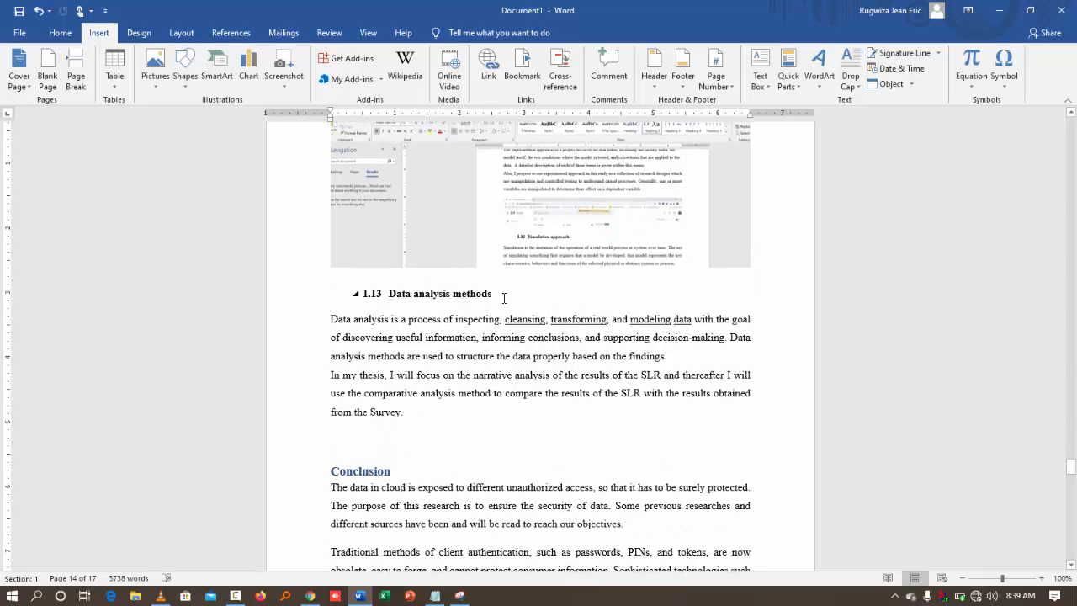
{"action": "left_click_drag", "start_coordinate": [505, 298], "coordinate": [397, 291]}
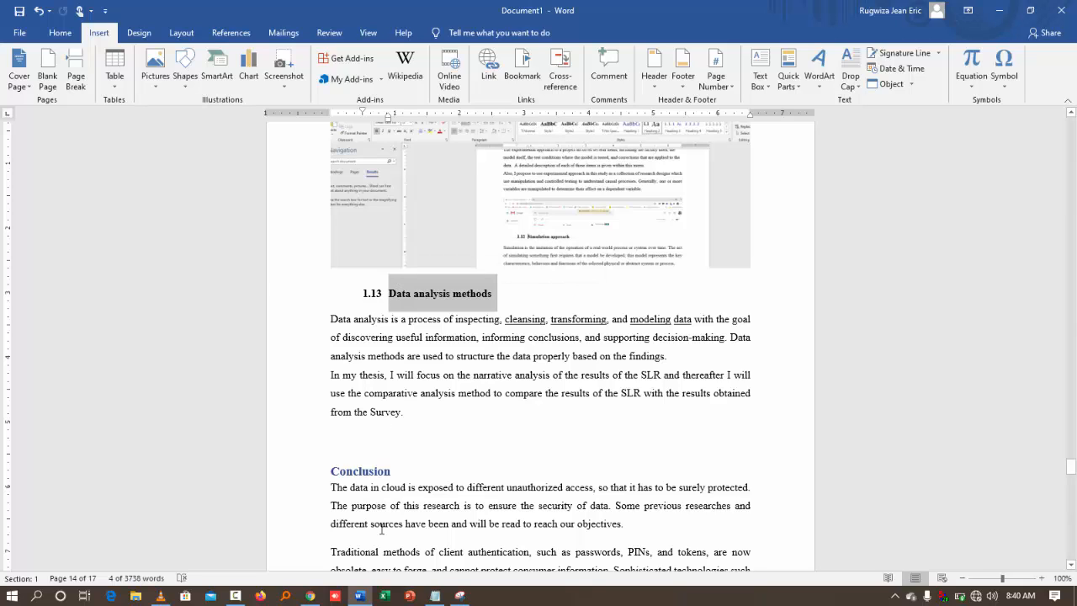
{"action": "left_click", "coordinate": [976, 596]}
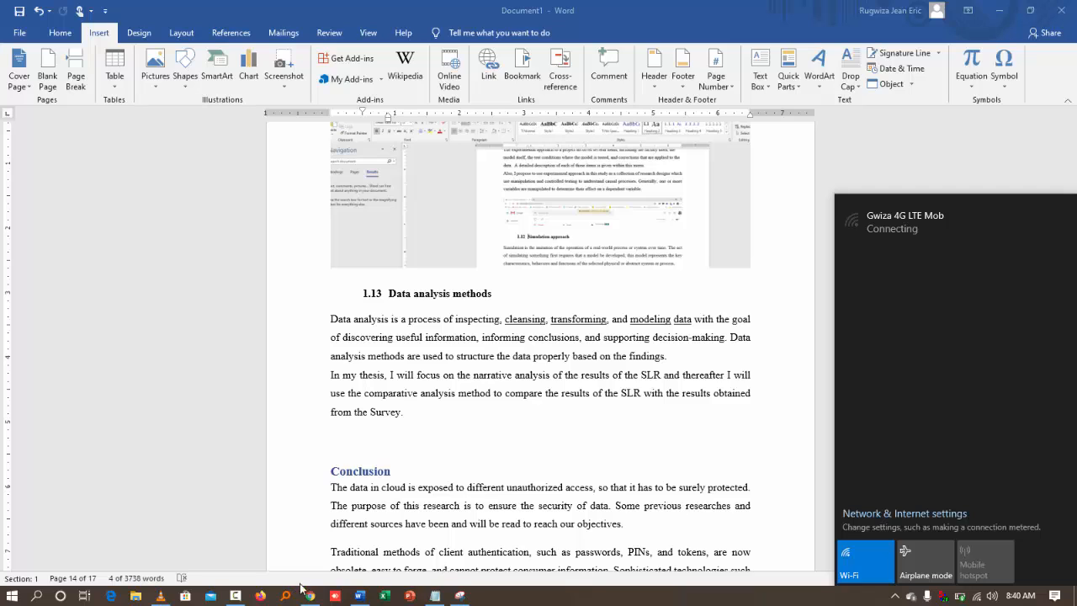
{"action": "mouse_move", "coordinate": [311, 597]}
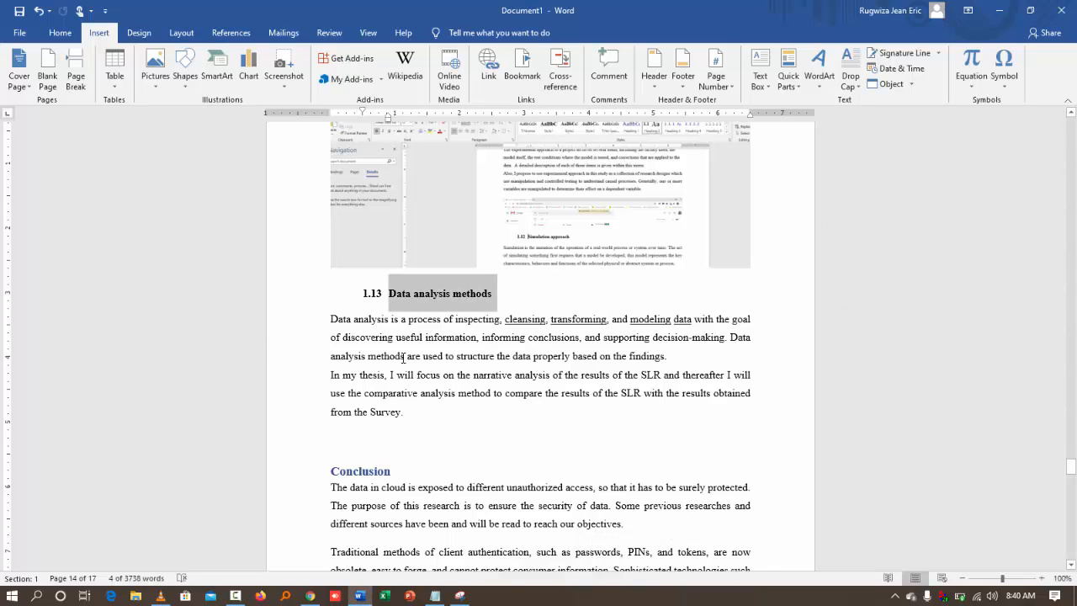
{"action": "left_click_drag", "start_coordinate": [501, 296], "coordinate": [382, 300]}
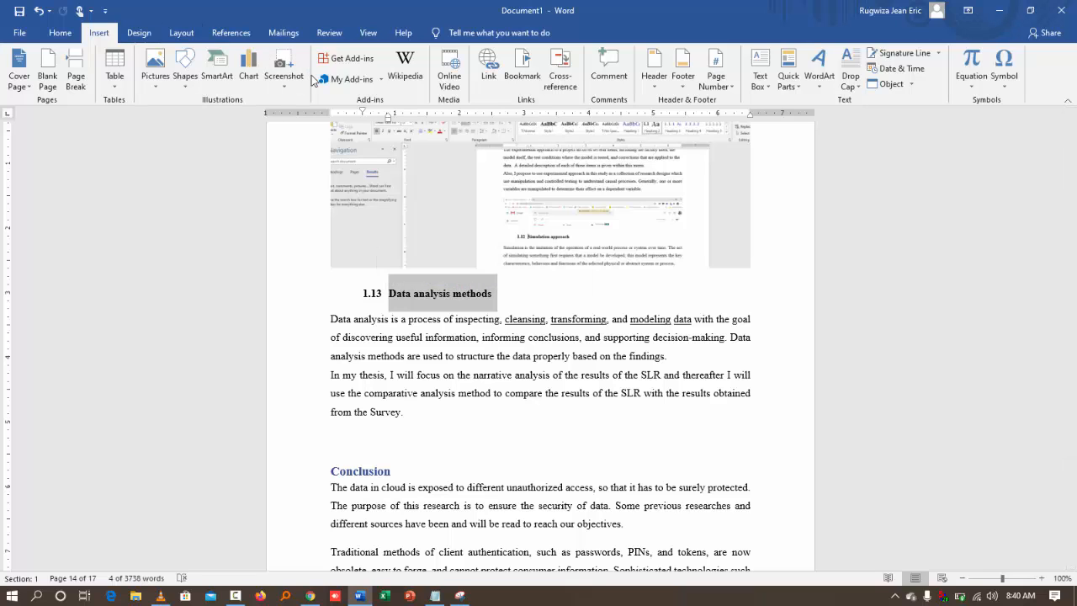
{"action": "left_click", "coordinate": [490, 79]}
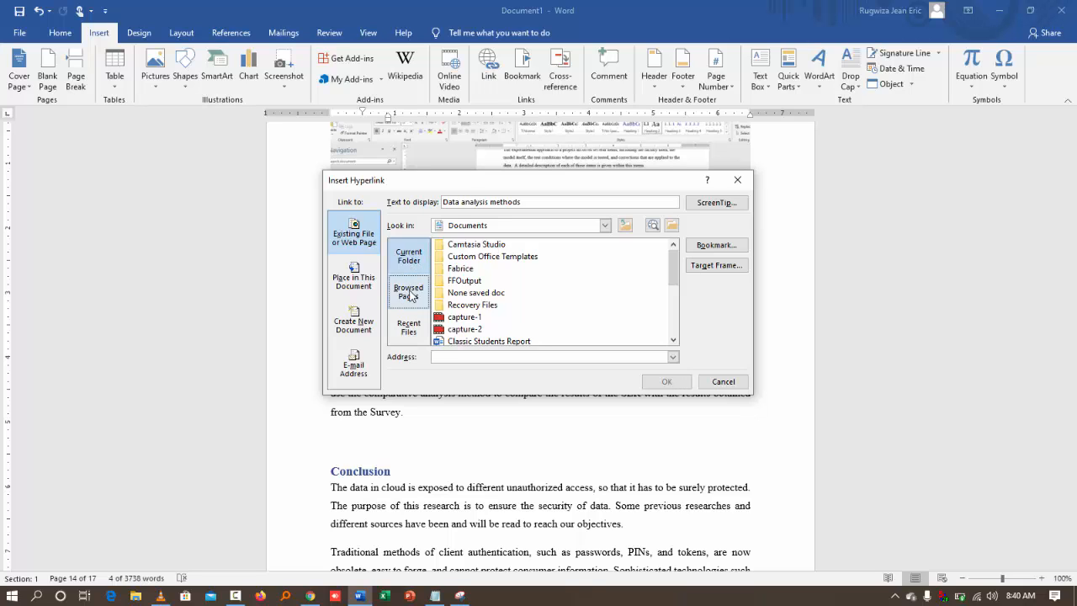
{"action": "left_click", "coordinate": [411, 299]}
{"action": "left_click", "coordinate": [410, 327]}
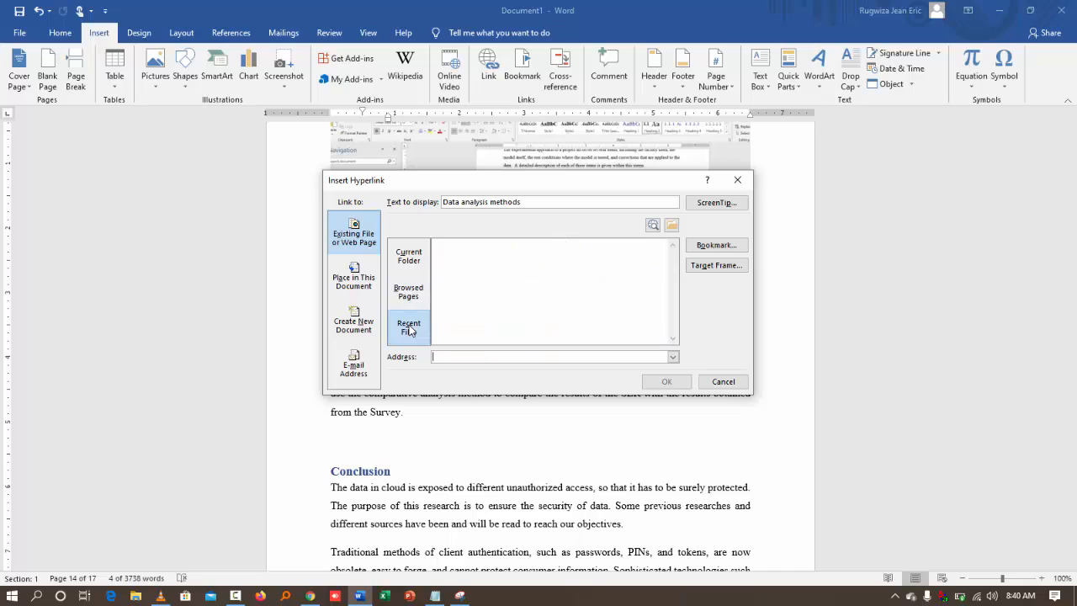
{"action": "left_click", "coordinate": [406, 259]}
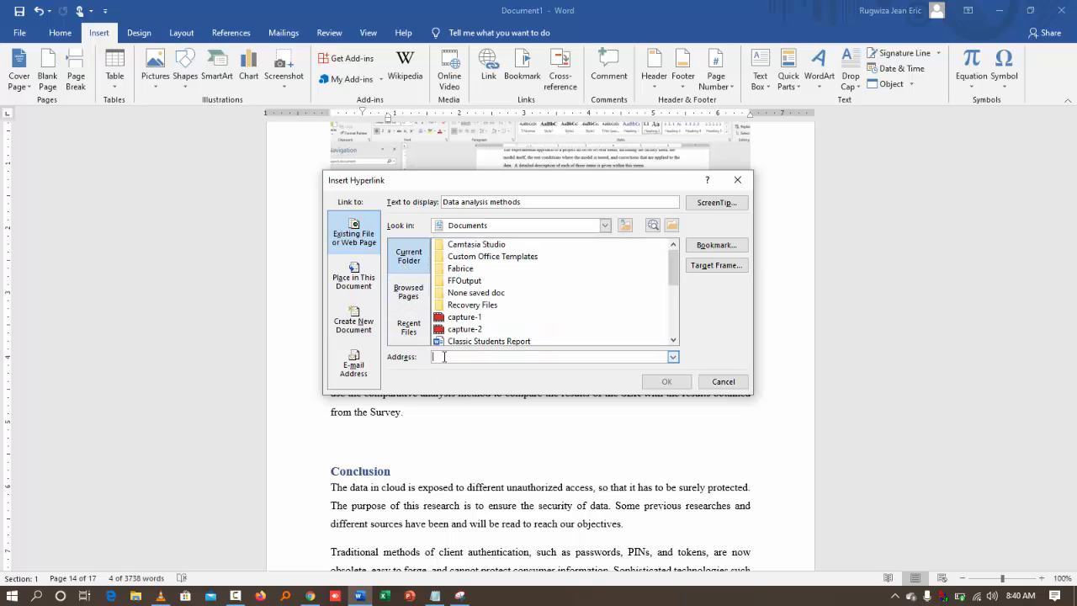
Switch to Chrome, open google.com and search for "data analysis methods"
{"action": "left_click", "coordinate": [310, 596]}
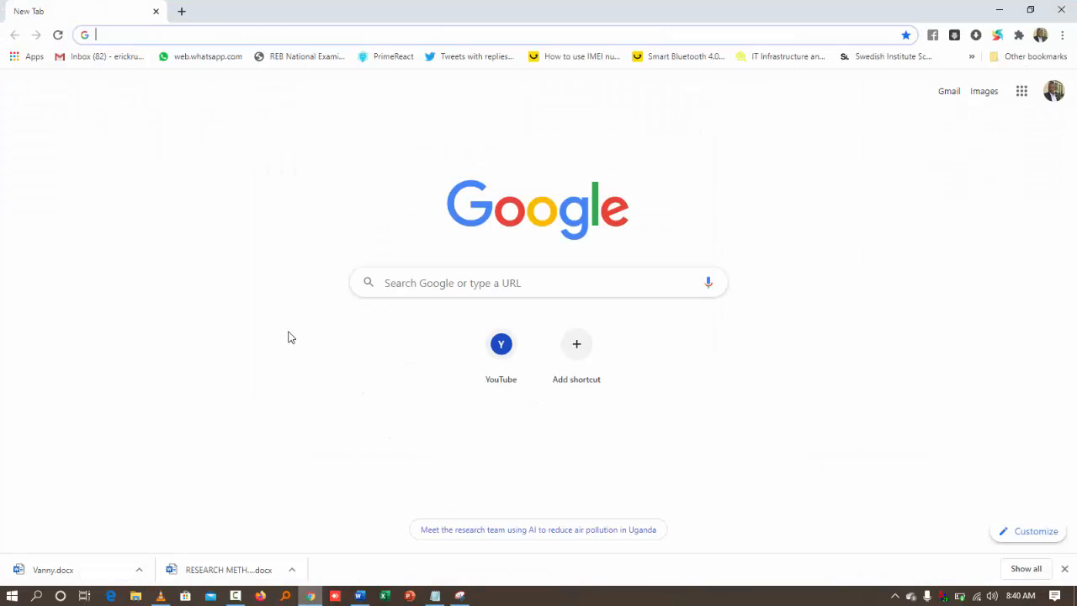
{"action": "type", "text": "google.com"}
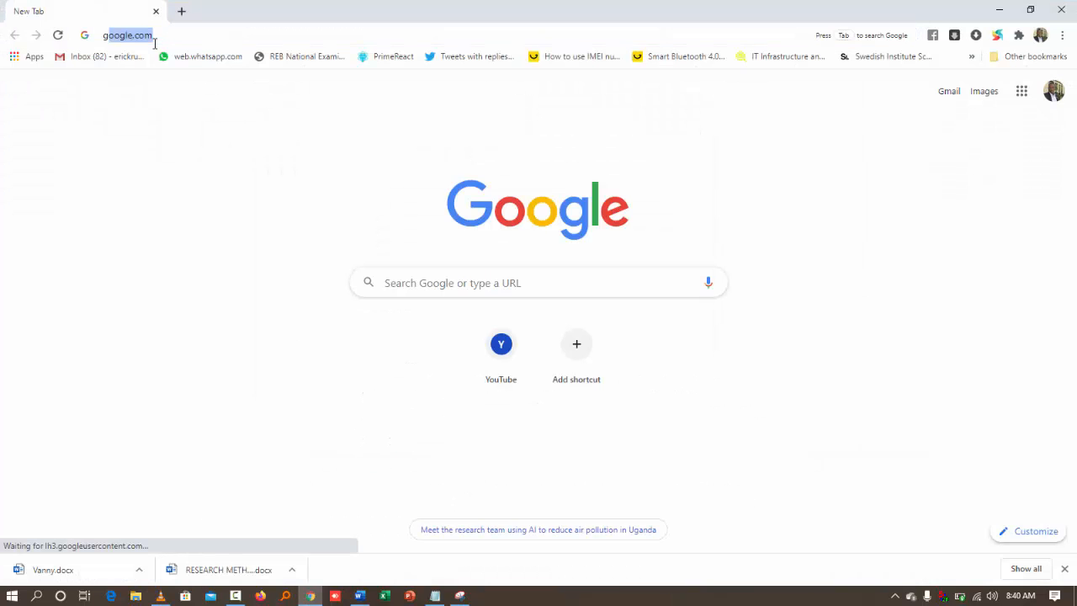
{"action": "key", "text": "Return"}
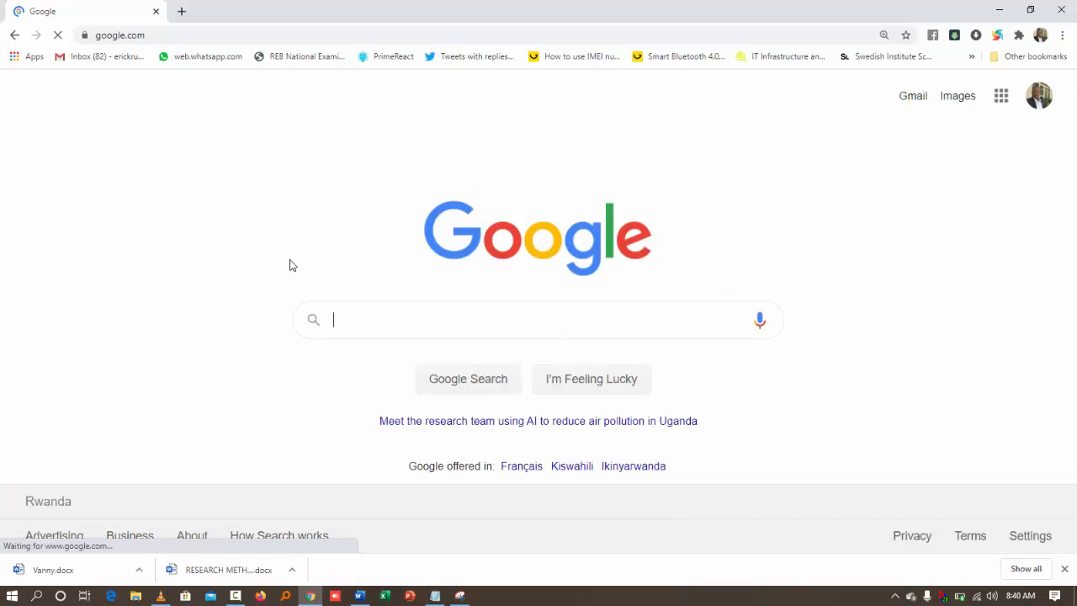
{"action": "type", "text": "data anays"}
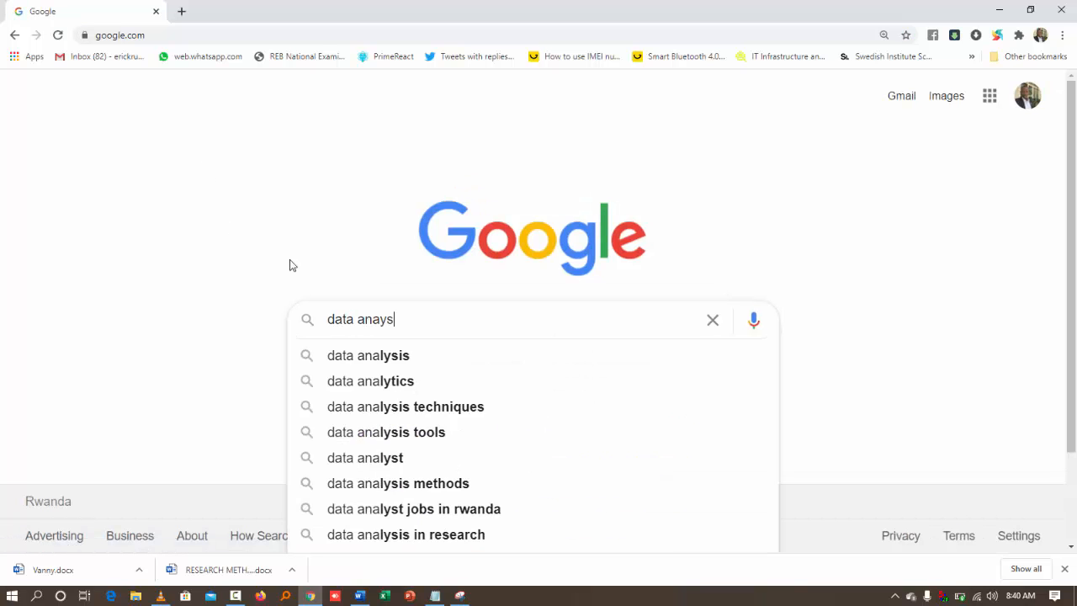
{"action": "type", "text": "is m"}
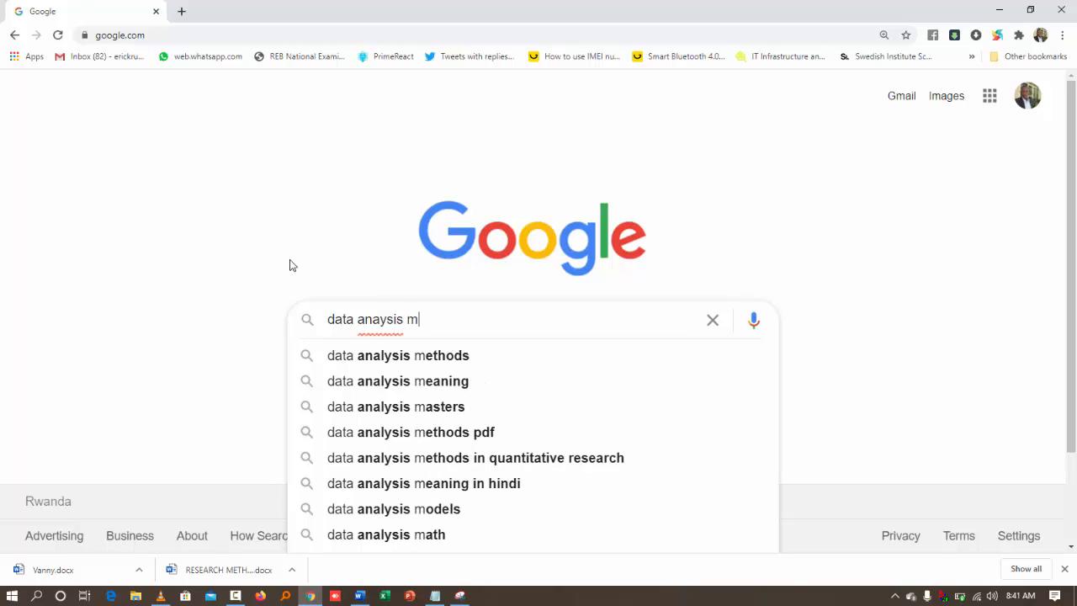
{"action": "left_click", "coordinate": [417, 354]}
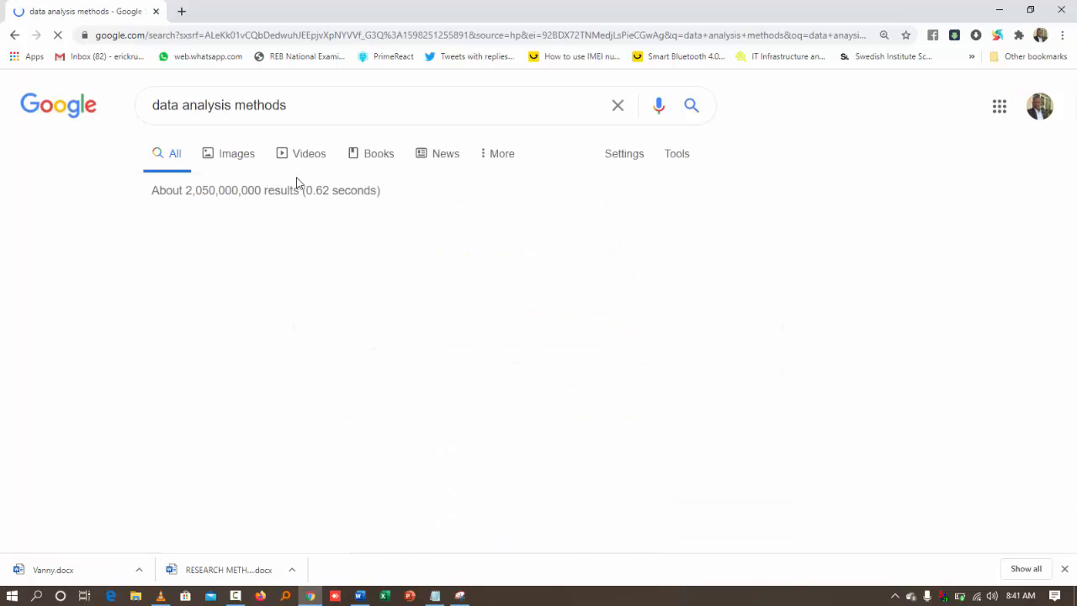
Copy the link address of the "Scholarly articles for data analysis methods" result and apply it as the heading's hyperlink address in Word
{"action": "right_click", "coordinate": [275, 239]}
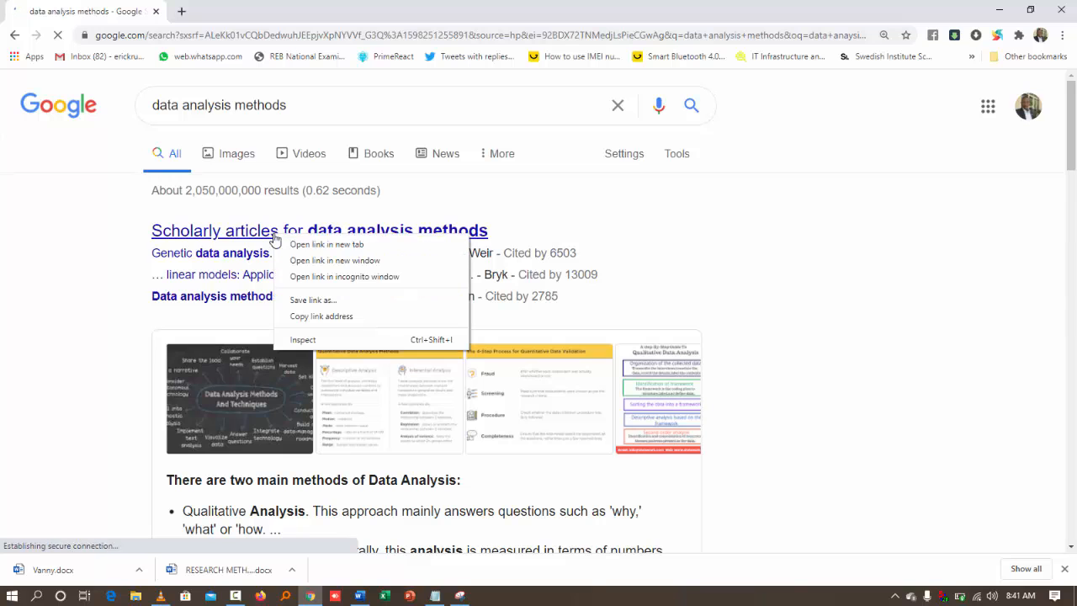
{"action": "left_click", "coordinate": [327, 316]}
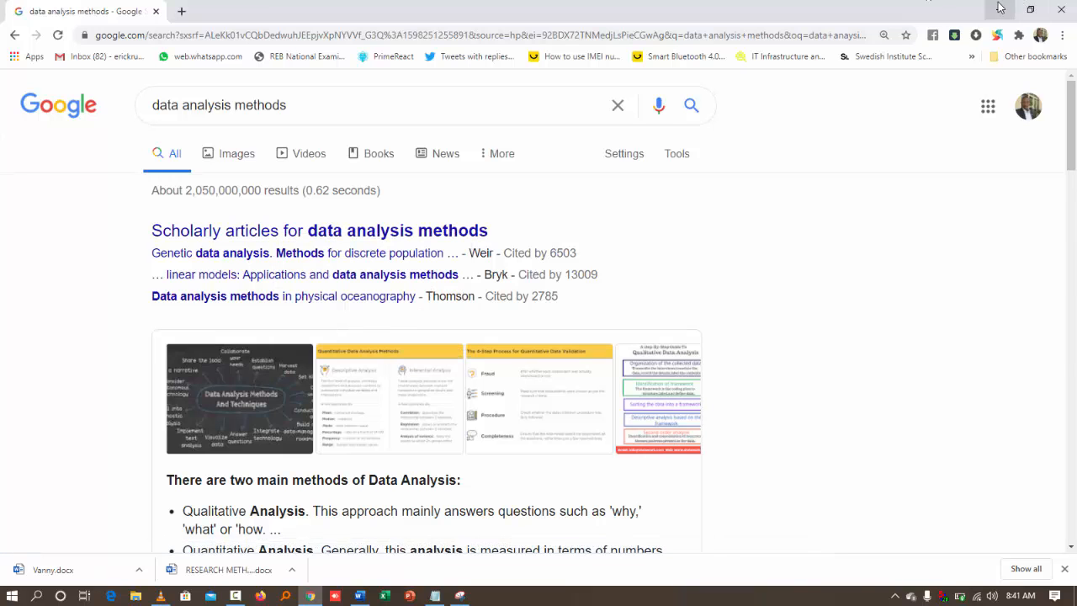
{"action": "left_click", "coordinate": [1000, 8]}
{"action": "left_click", "coordinate": [477, 359]}
{"action": "key", "text": "ctrl+v"}
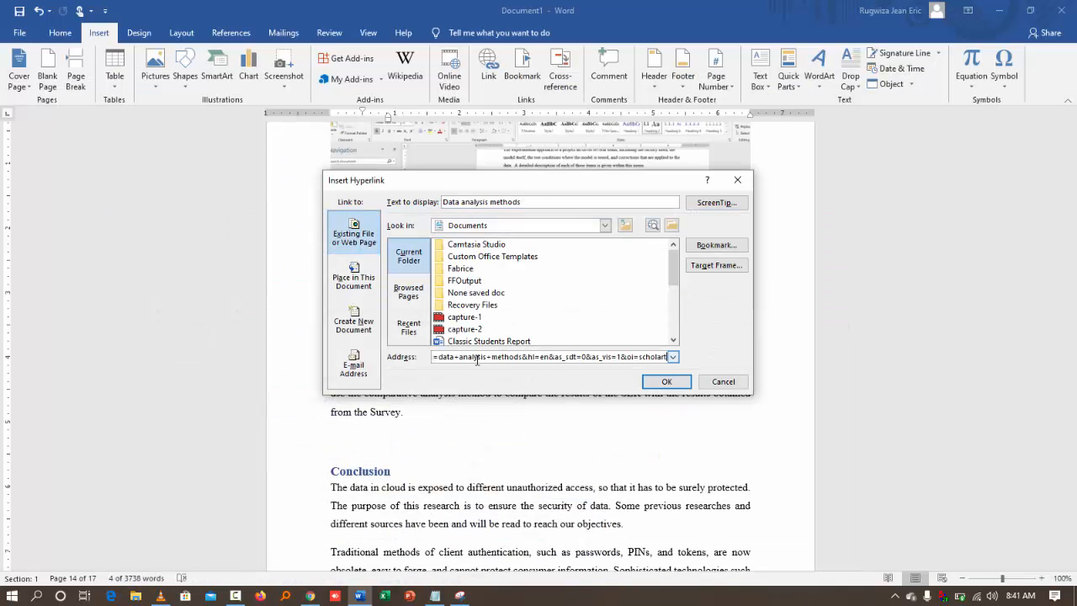
{"action": "left_click", "coordinate": [666, 382]}
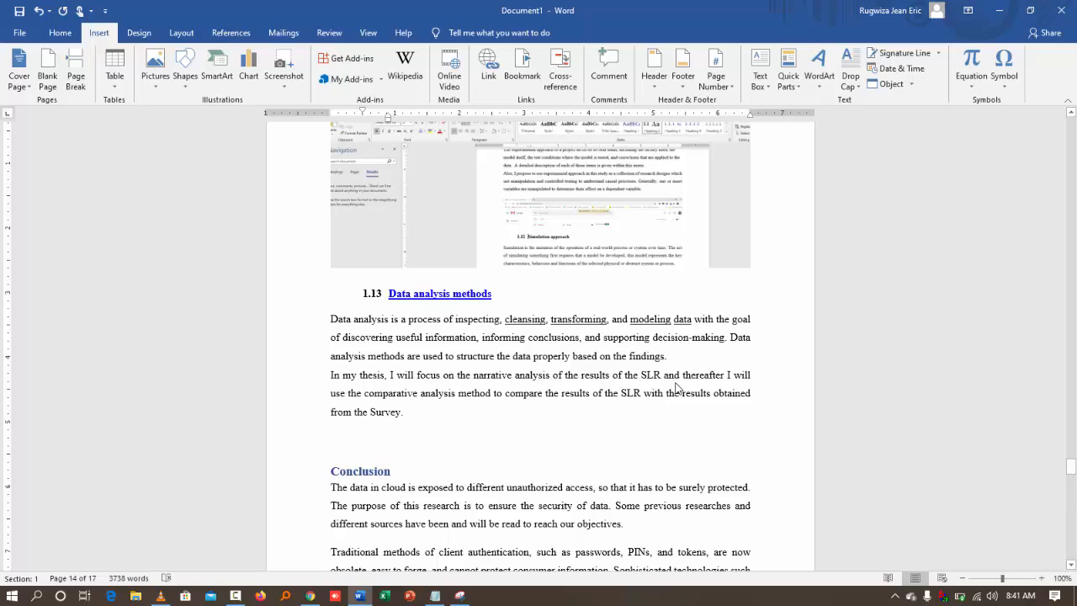
Follow the "Data analysis methods" hyperlink to check its target page in the browser, and return to the document
{"action": "left_click", "coordinate": [436, 301], "text": "ctrl"}
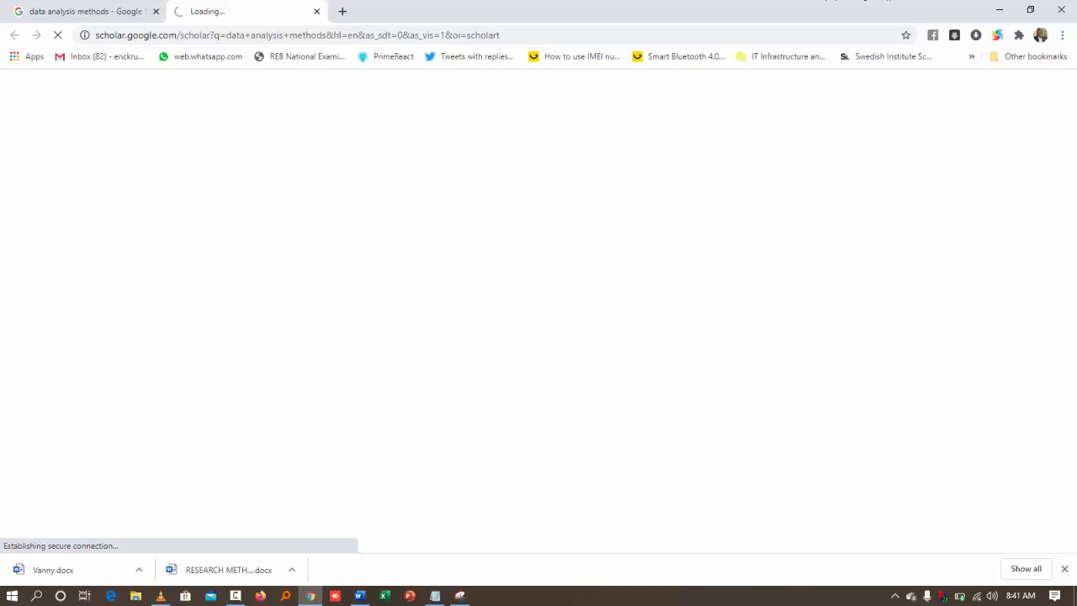
{"action": "left_click", "coordinate": [999, 10]}
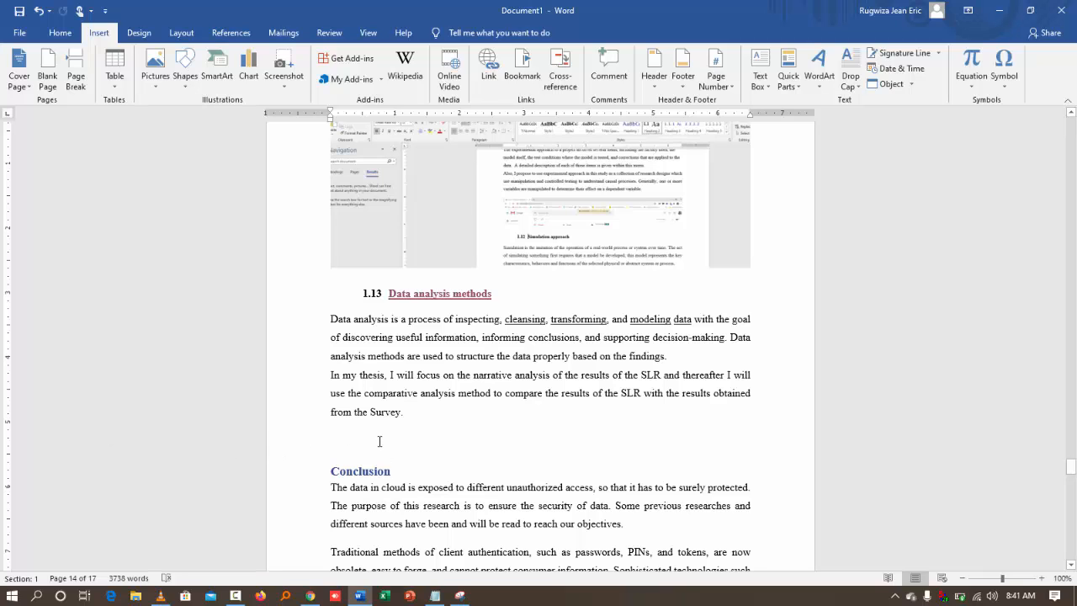
{"action": "scroll", "coordinate": [473, 440], "scroll_direction": "down", "scroll_amount": 10}
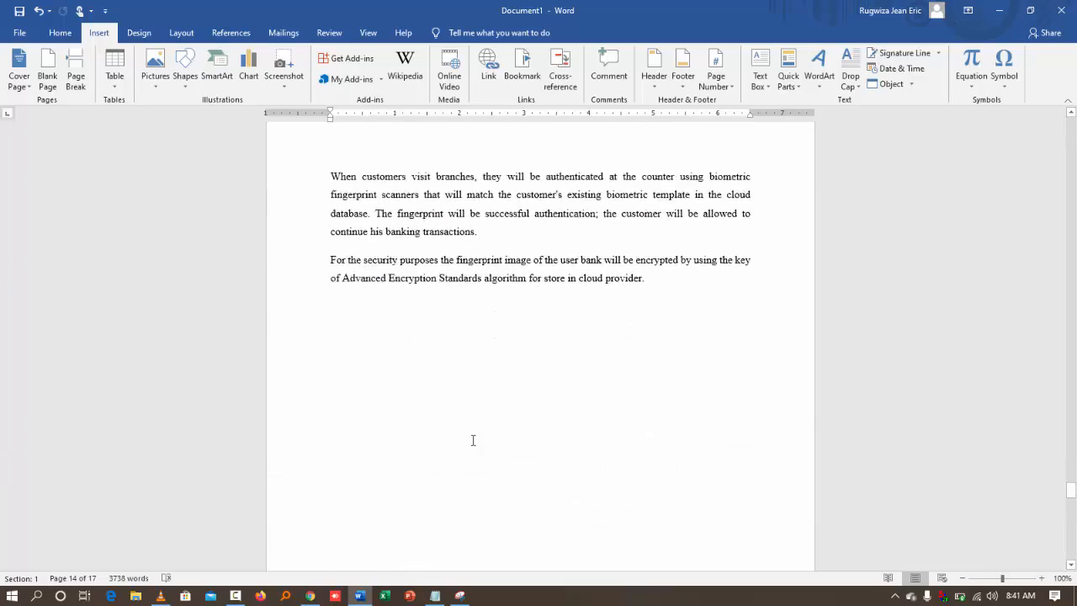
{"action": "scroll", "coordinate": [473, 440], "scroll_direction": "up", "scroll_amount": 5}
{"action": "scroll", "coordinate": [473, 440], "scroll_direction": "up", "scroll_amount": 8}
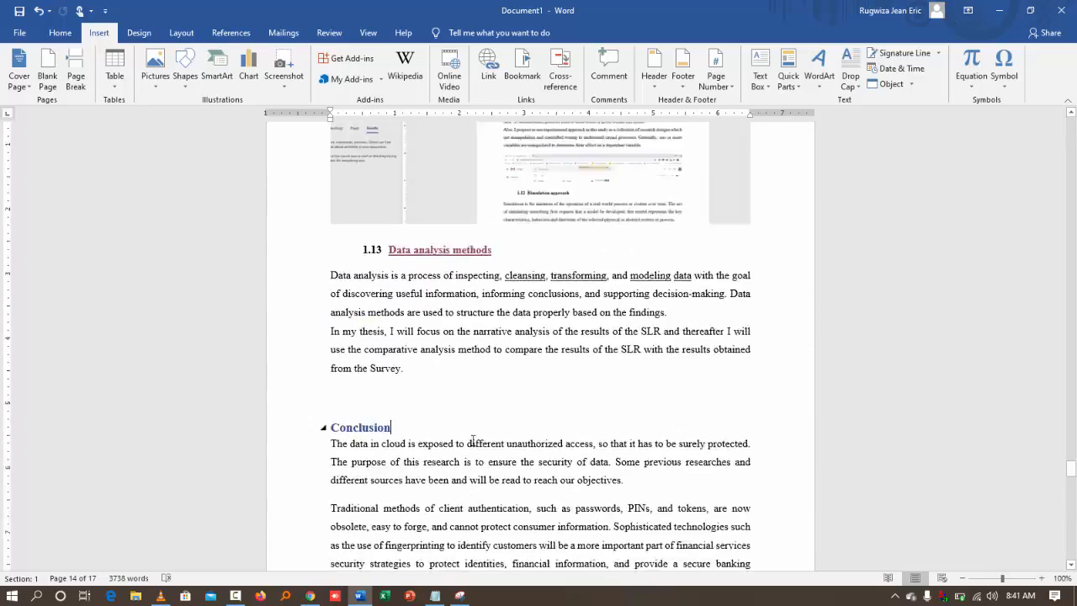
{"action": "scroll", "coordinate": [458, 454], "scroll_direction": "down", "scroll_amount": 6}
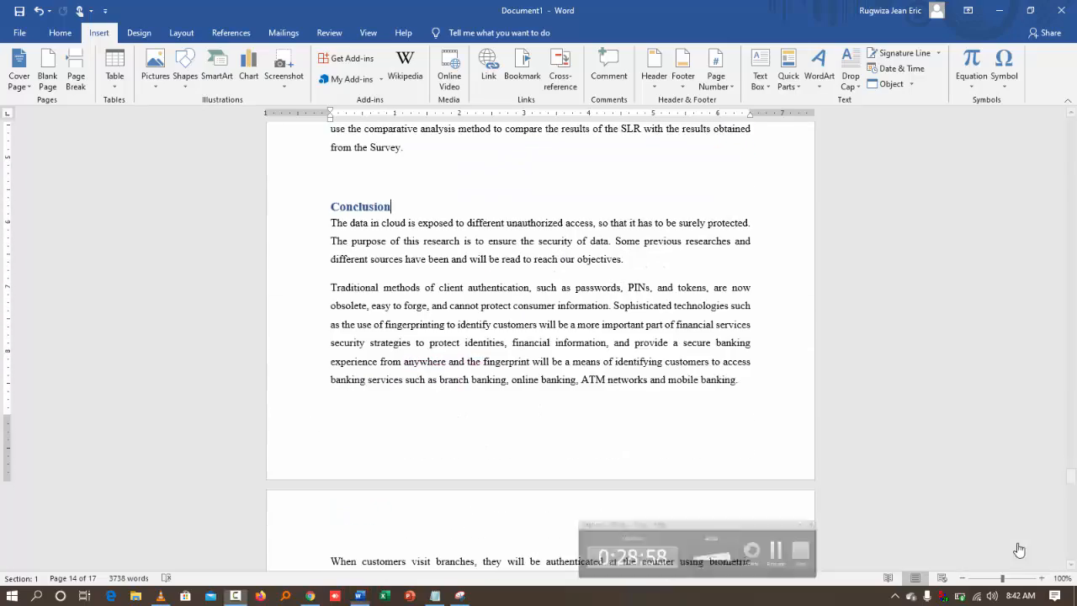
{"action": "scroll", "coordinate": [377, 292], "scroll_direction": "up", "scroll_amount": 9}
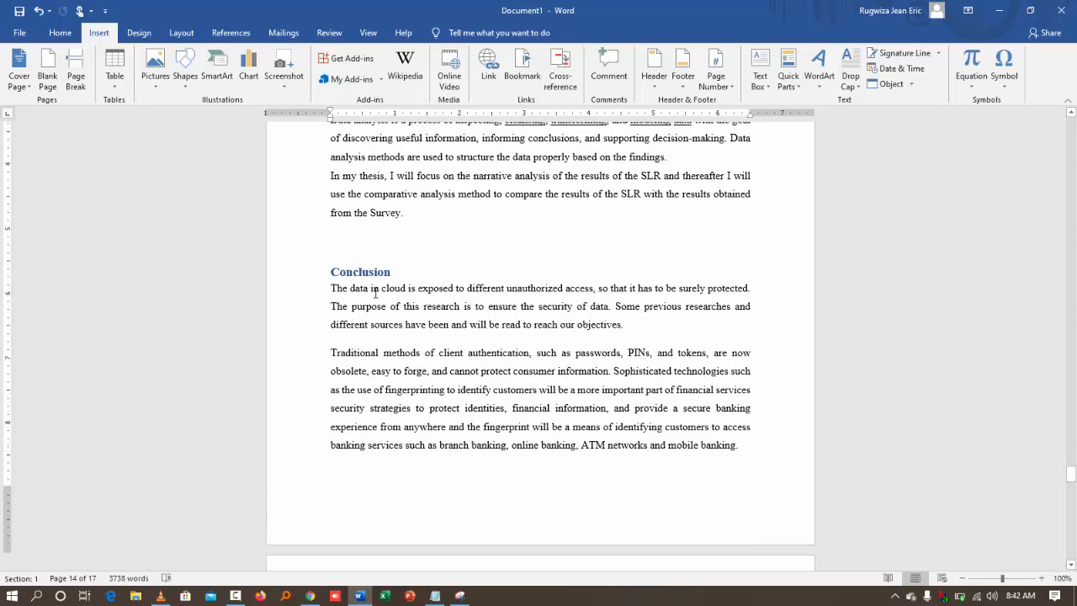
Insert the built-in Motion (Even Page) header and fill its document title placeholder with "Saas"
{"action": "left_click", "coordinate": [654, 69]}
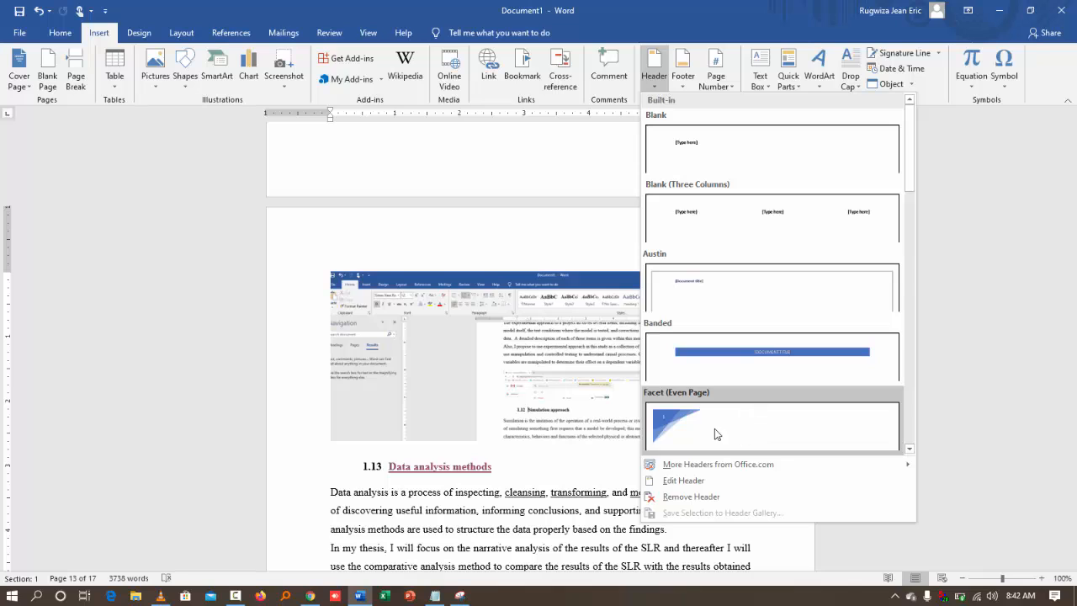
{"action": "scroll", "coordinate": [715, 447], "scroll_direction": "down", "scroll_amount": 5}
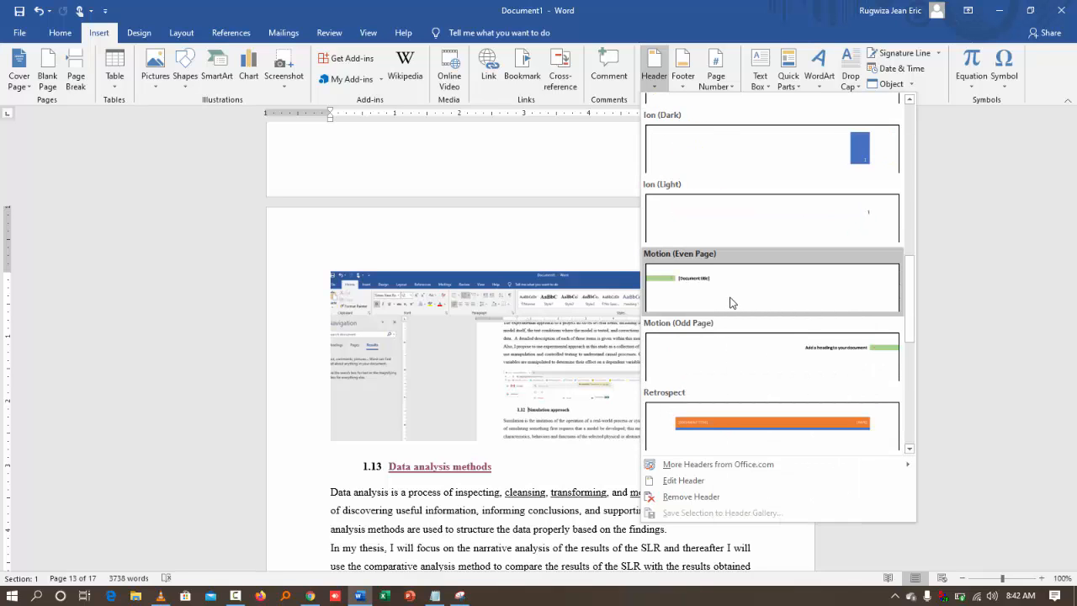
{"action": "left_click", "coordinate": [753, 294]}
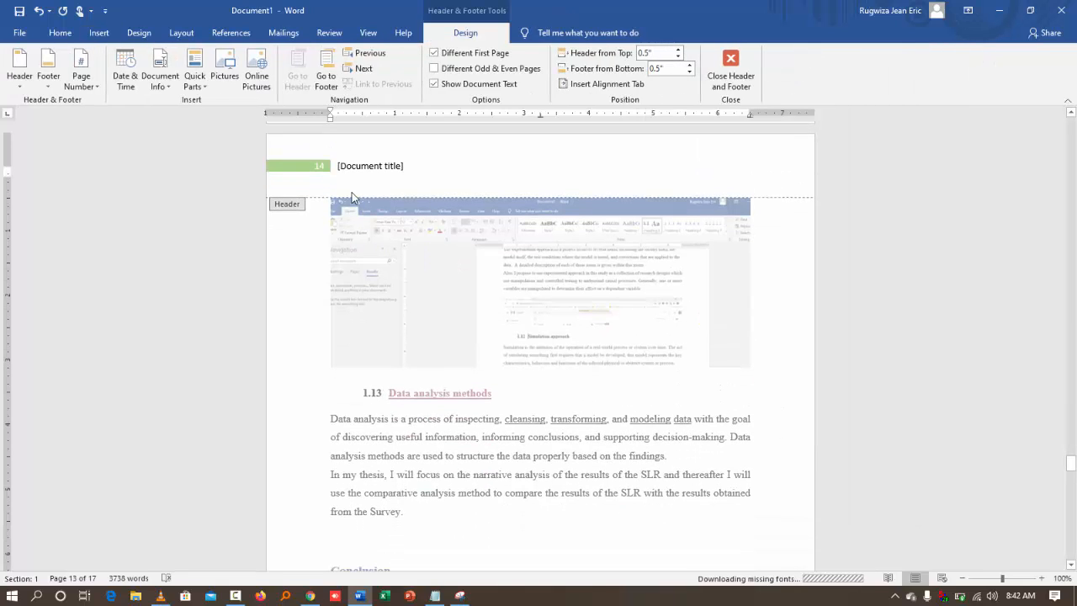
{"action": "left_click", "coordinate": [352, 166]}
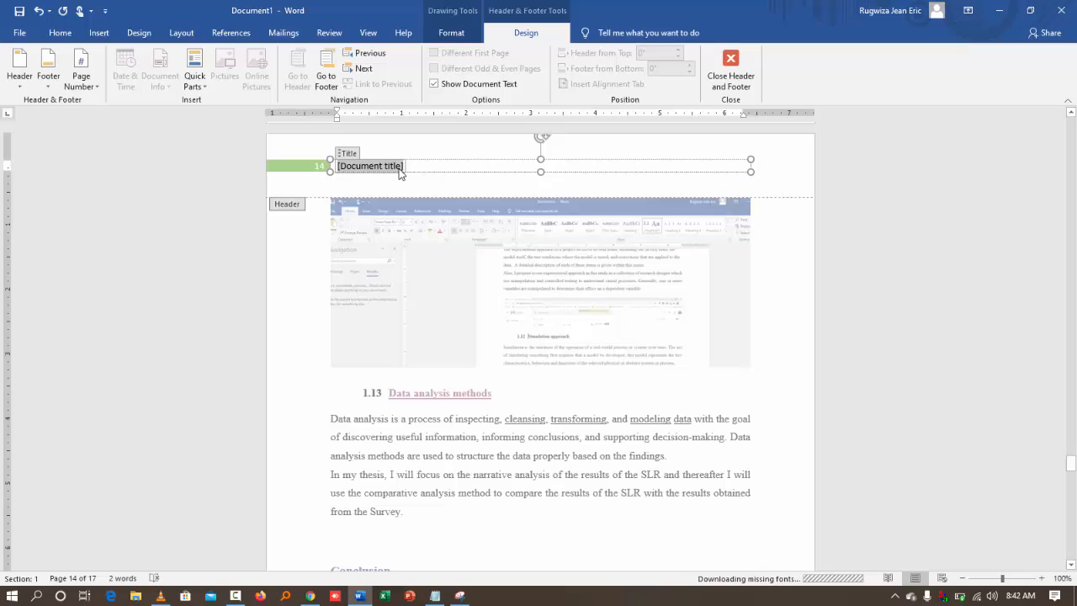
{"action": "type", "text": "Saas"}
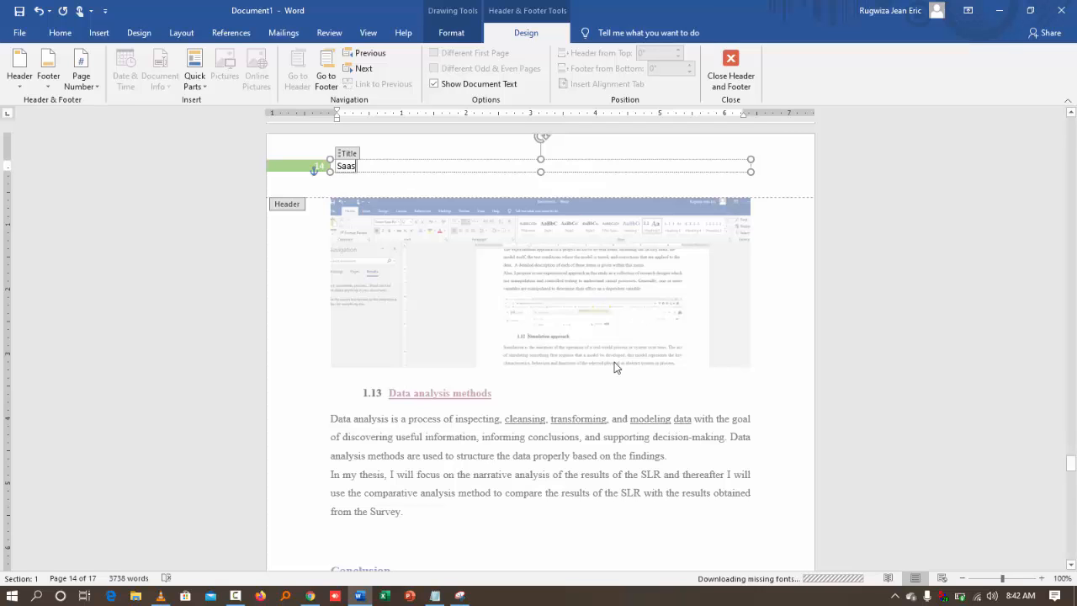
Insert the built-in Motion (Even Page) footer into the document
{"action": "scroll", "coordinate": [615, 365], "scroll_direction": "down", "scroll_amount": 2}
{"action": "scroll", "coordinate": [616, 365], "scroll_direction": "down", "scroll_amount": 8}
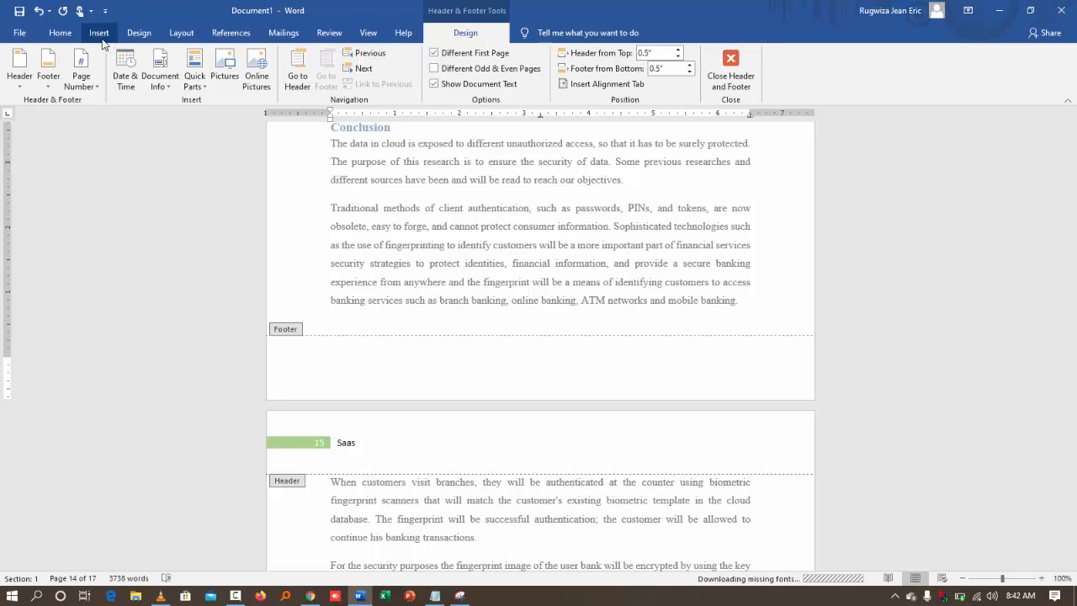
{"action": "left_click", "coordinate": [48, 72]}
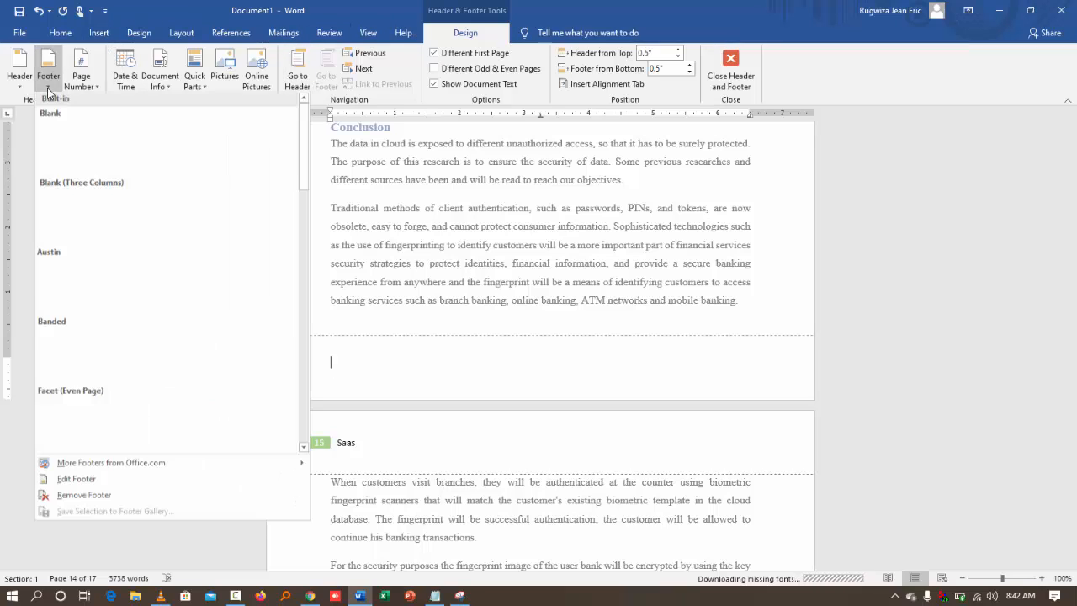
{"action": "scroll", "coordinate": [149, 413], "scroll_direction": "down", "scroll_amount": 5}
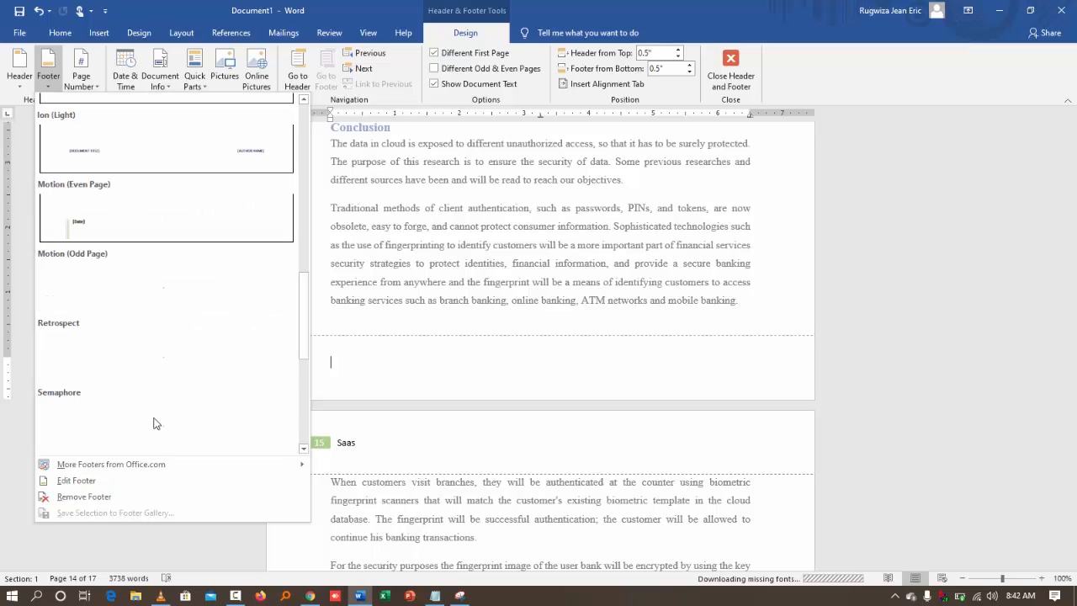
{"action": "left_click", "coordinate": [137, 229]}
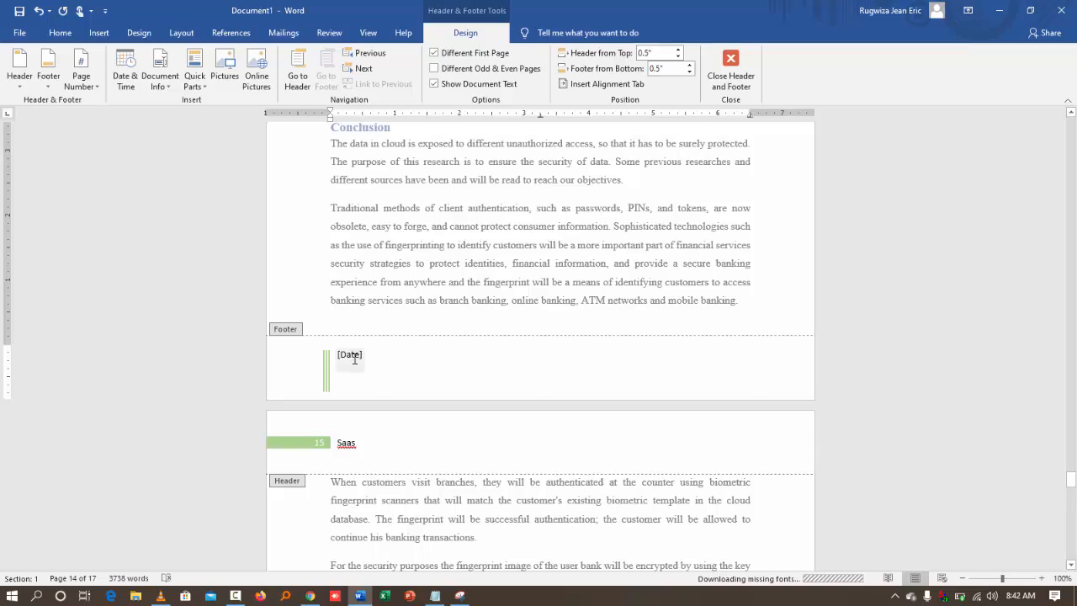
Set the footer's date placeholder to March 28, 2012 from its calendar
{"action": "left_click", "coordinate": [352, 357]}
{"action": "left_click", "coordinate": [378, 368]}
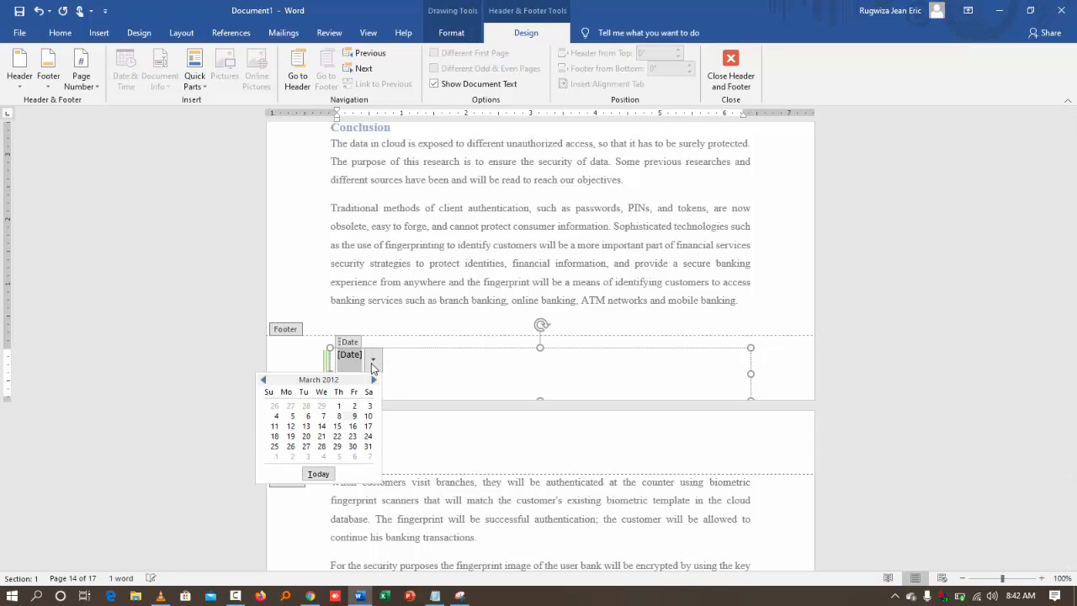
{"action": "left_click", "coordinate": [370, 367]}
{"action": "left_click", "coordinate": [371, 362]}
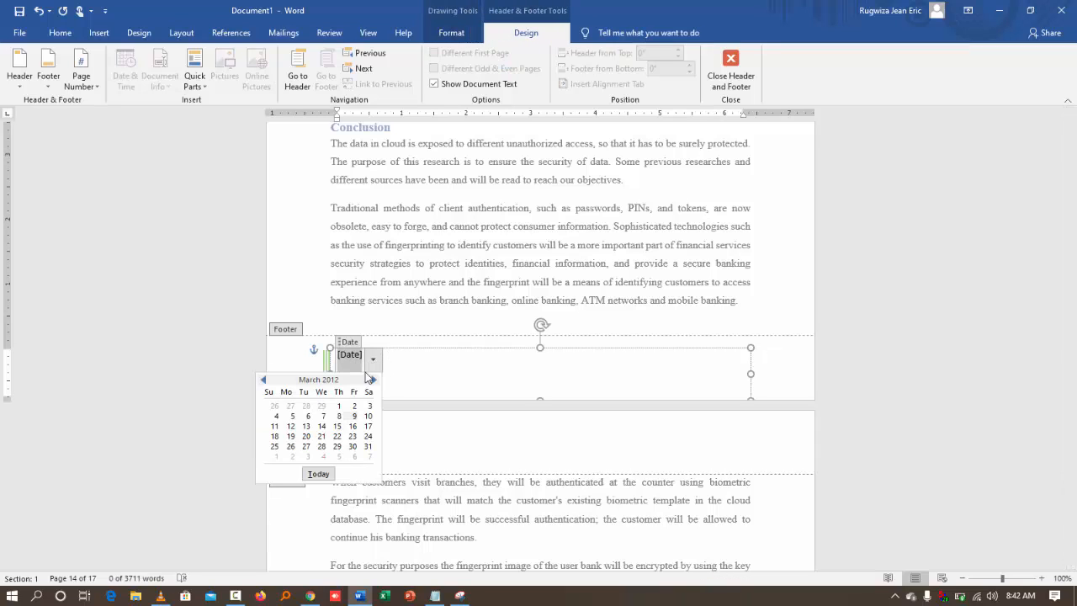
{"action": "left_click", "coordinate": [322, 447]}
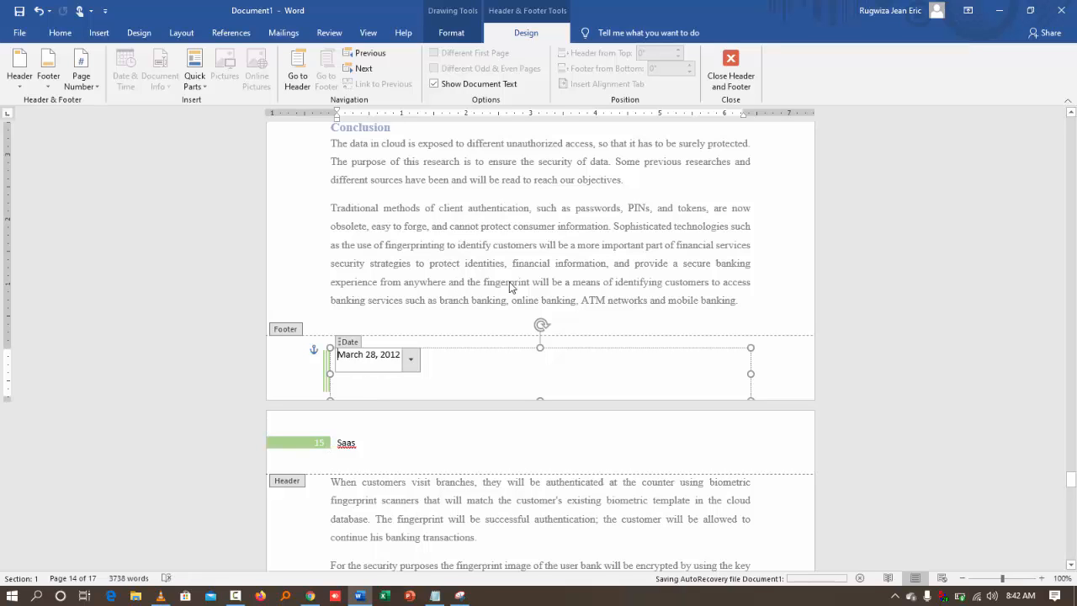
Replace the footer with a built-in design that has a black line, the date and a black page-number box
{"action": "scroll", "coordinate": [630, 139], "scroll_direction": "up", "scroll_amount": 5}
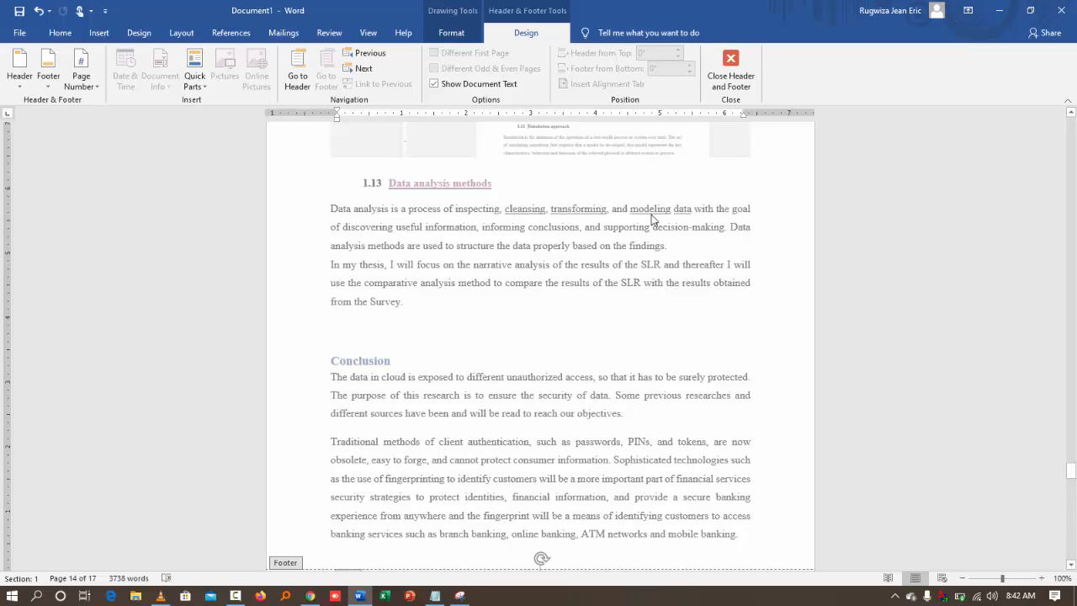
{"action": "scroll", "coordinate": [467, 319], "scroll_direction": "down", "scroll_amount": 5}
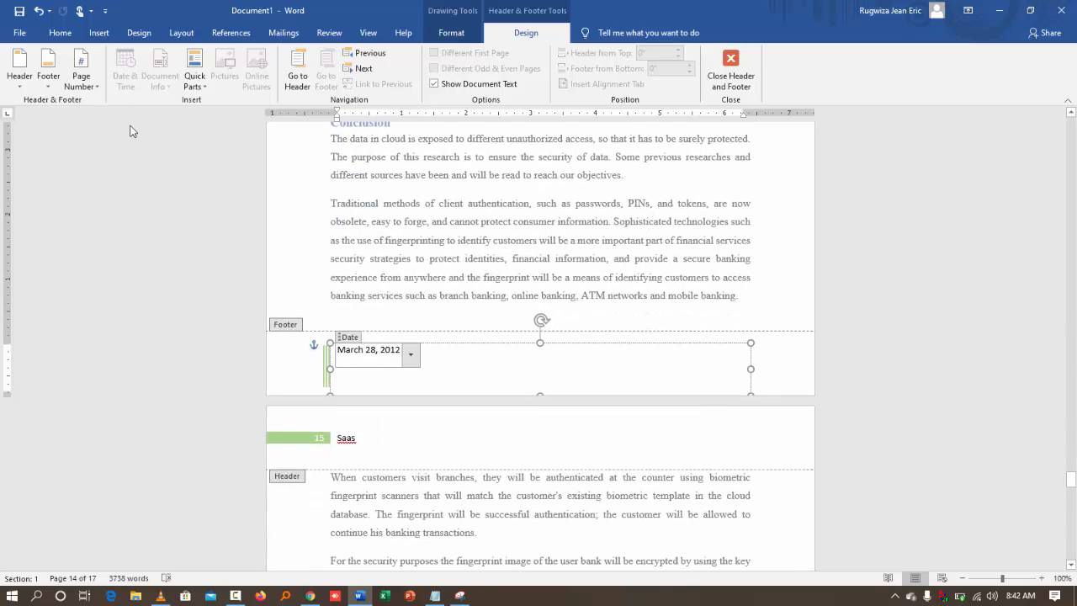
{"action": "left_click", "coordinate": [48, 71]}
{"action": "scroll", "coordinate": [109, 320], "scroll_direction": "down", "scroll_amount": 4}
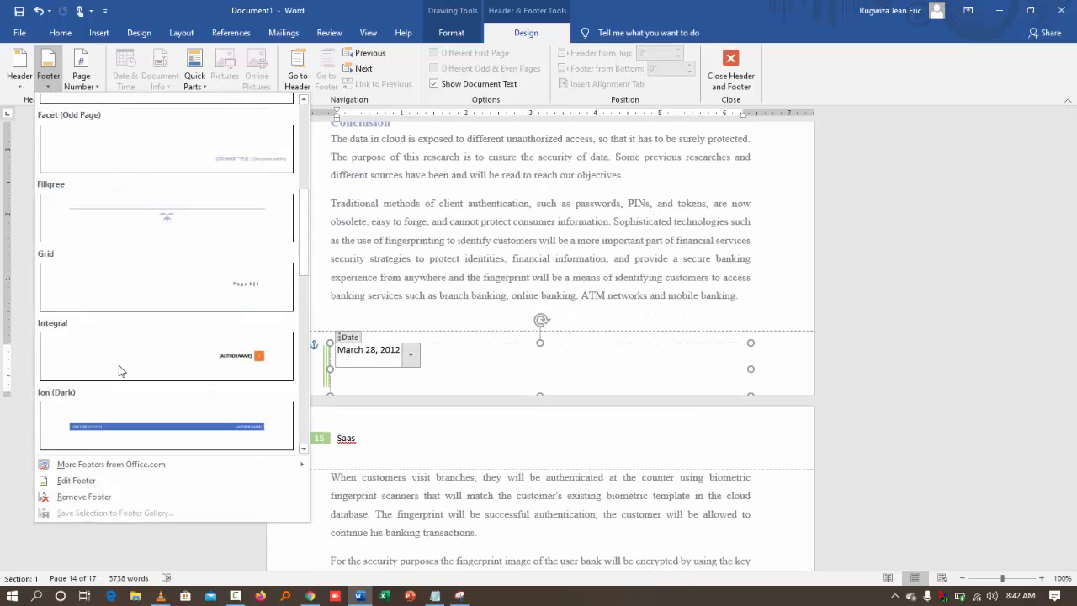
{"action": "scroll", "coordinate": [118, 371], "scroll_direction": "down", "scroll_amount": 5}
{"action": "left_click", "coordinate": [239, 305]}
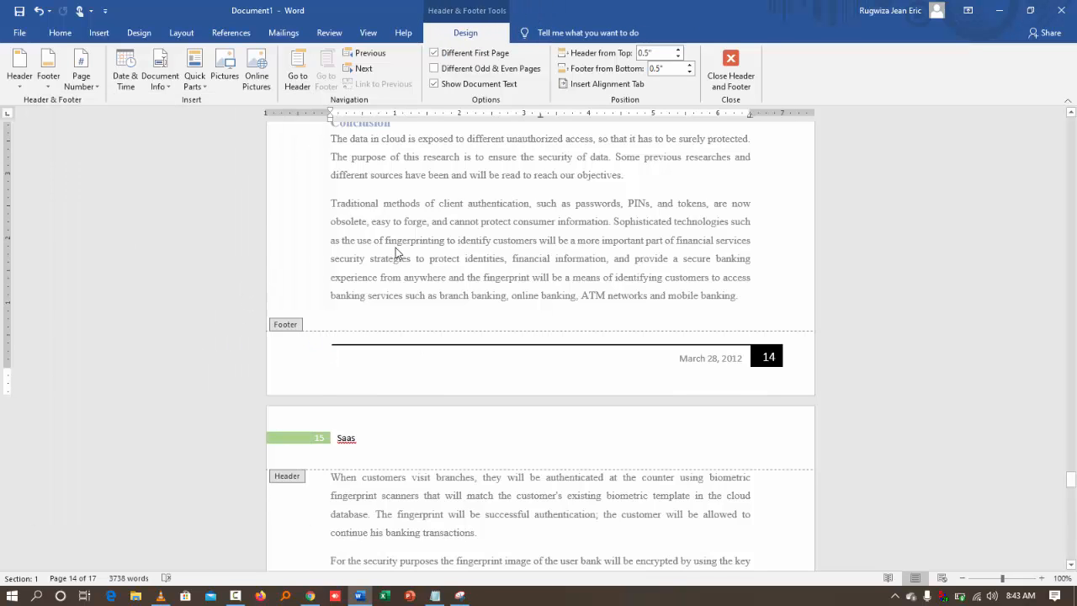
{"action": "scroll", "coordinate": [396, 252], "scroll_direction": "up", "scroll_amount": 6}
{"action": "scroll", "coordinate": [396, 252], "scroll_direction": "down", "scroll_amount": 7}
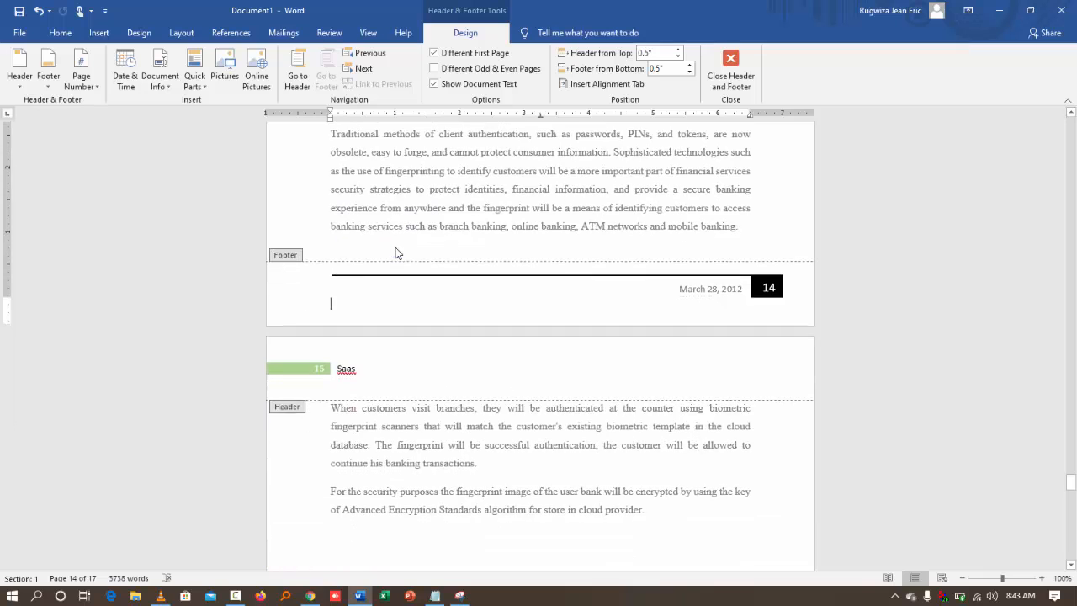
Replace the "Saas" header with the built-in Facet (Odd Page) header
{"action": "left_click", "coordinate": [346, 368]}
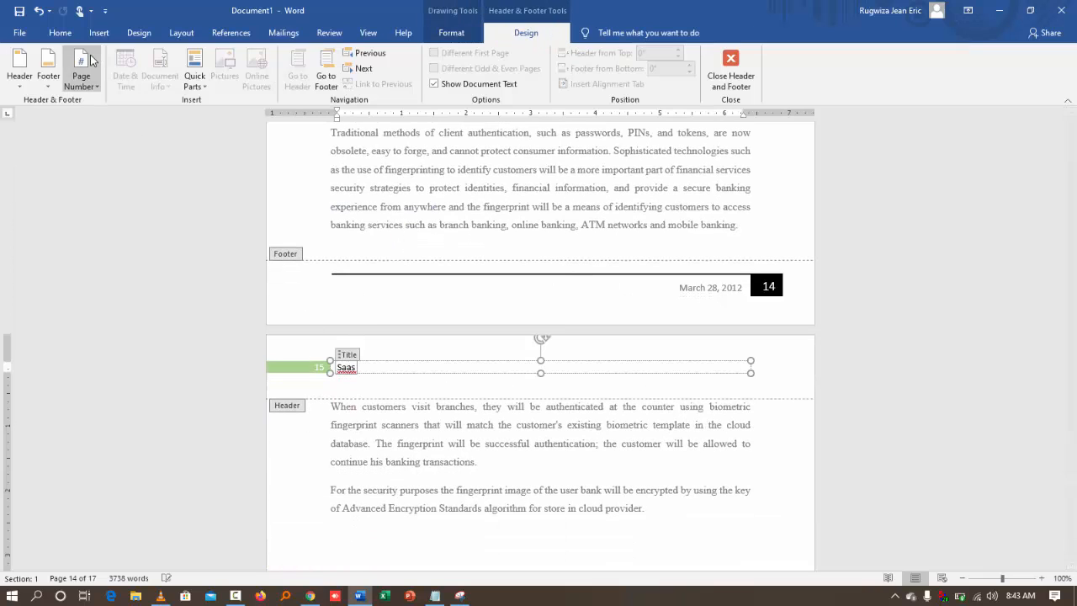
{"action": "left_click", "coordinate": [21, 83]}
{"action": "scroll", "coordinate": [166, 202], "scroll_direction": "down", "scroll_amount": 4}
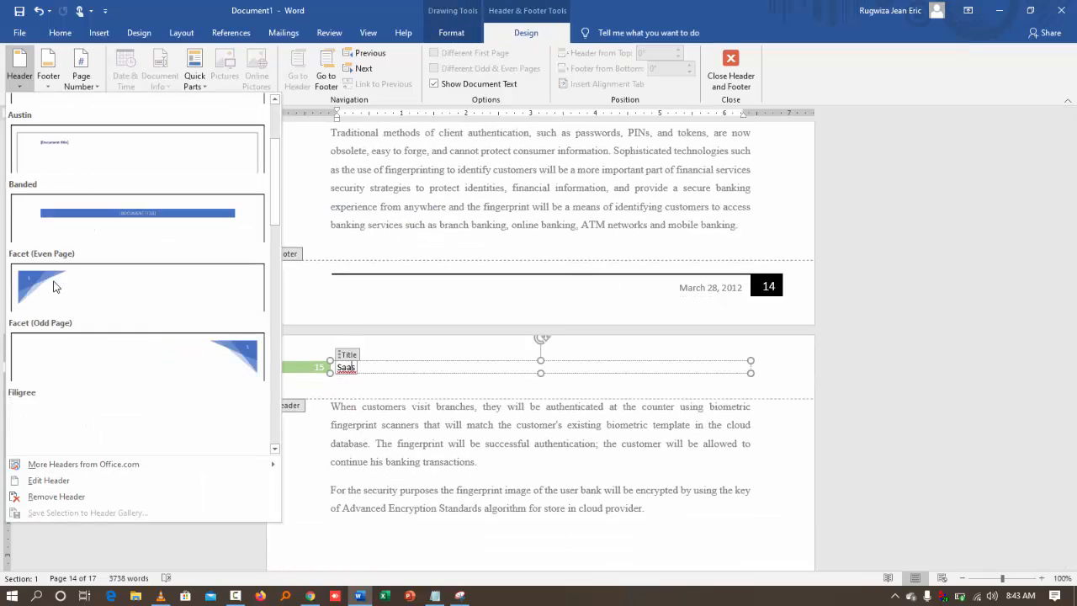
{"action": "left_click", "coordinate": [133, 205]}
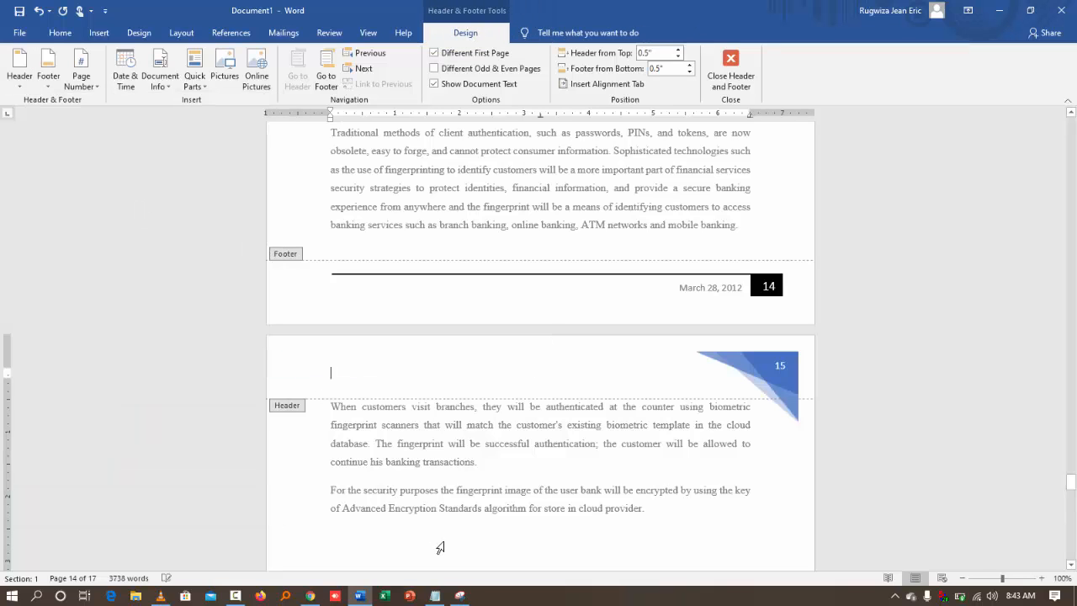
Replace the dated footer with a Plain Number 3 page number at the bottom of the page
{"action": "scroll", "coordinate": [439, 548], "scroll_direction": "up", "scroll_amount": 15}
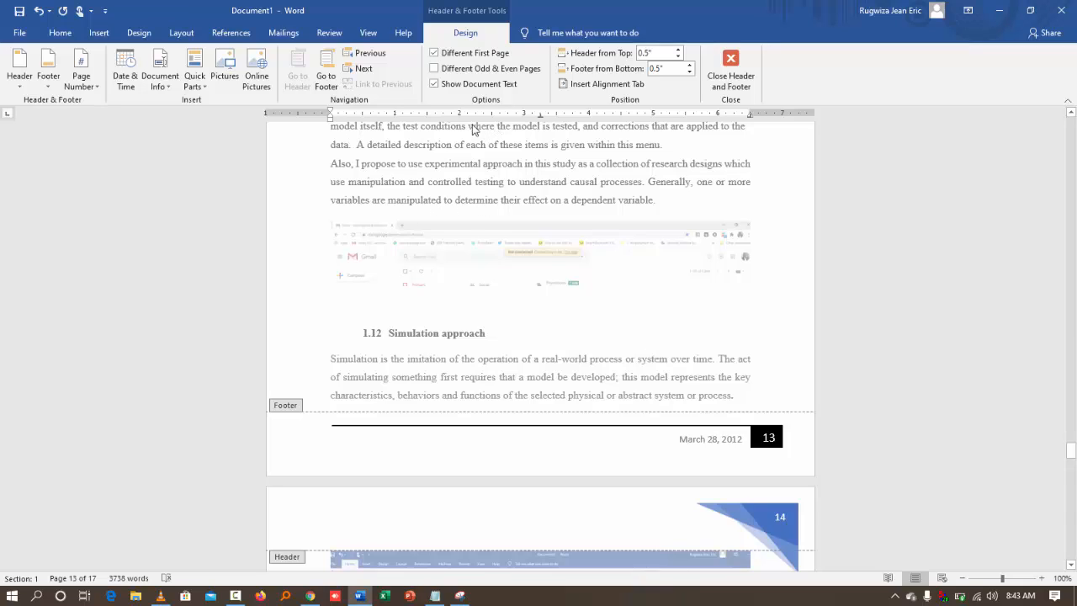
{"action": "left_click", "coordinate": [93, 94]}
{"action": "mouse_move", "coordinate": [113, 117]}
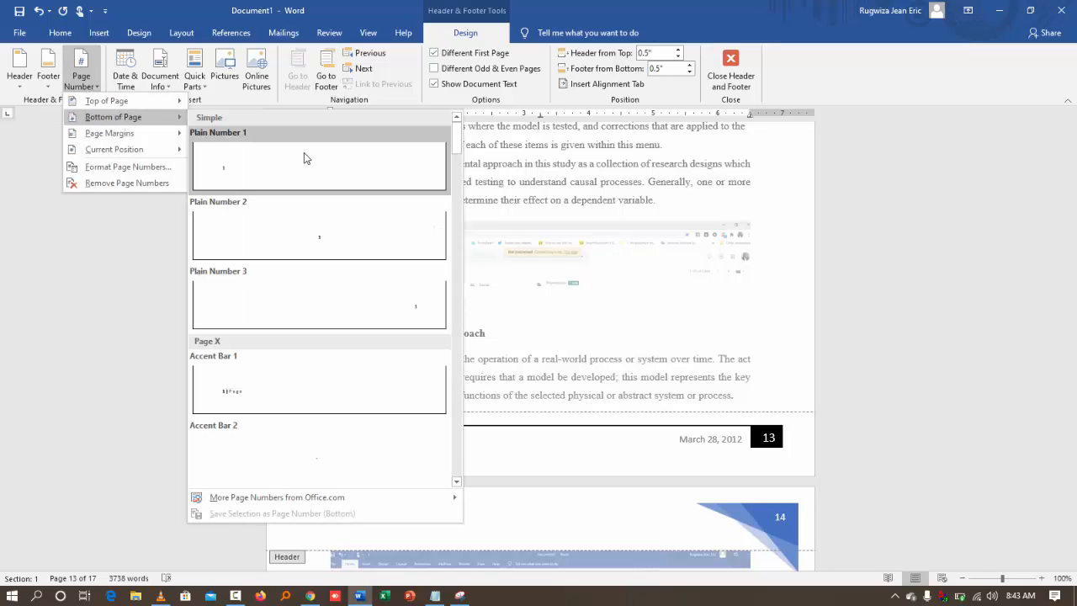
{"action": "left_click", "coordinate": [364, 314]}
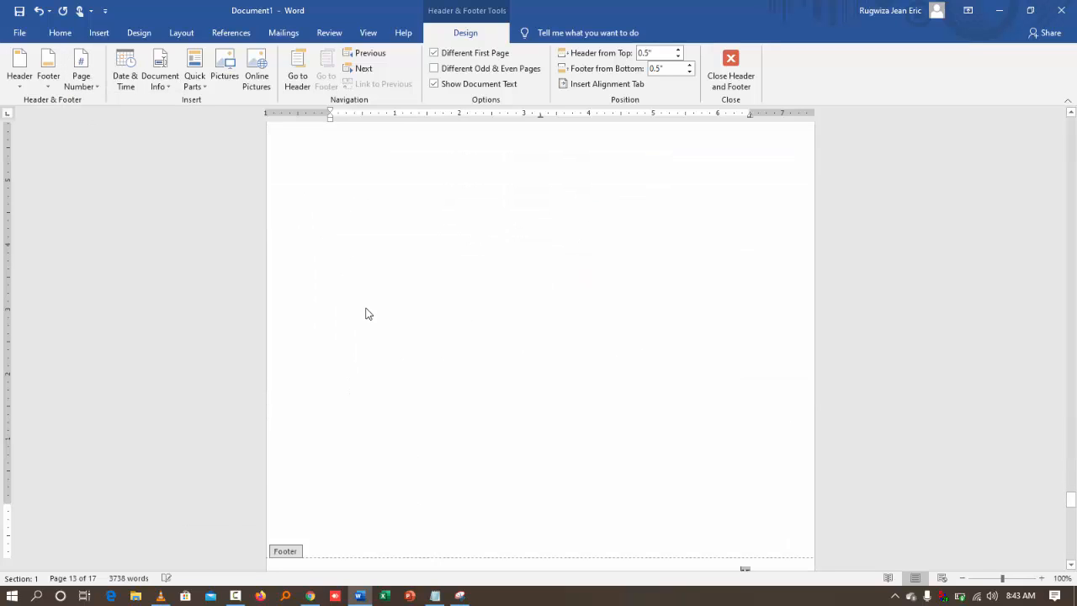
Close header and footer editing and review the headers and page numbers back to the document's first pages
{"action": "scroll", "coordinate": [368, 314], "scroll_direction": "up", "scroll_amount": 12}
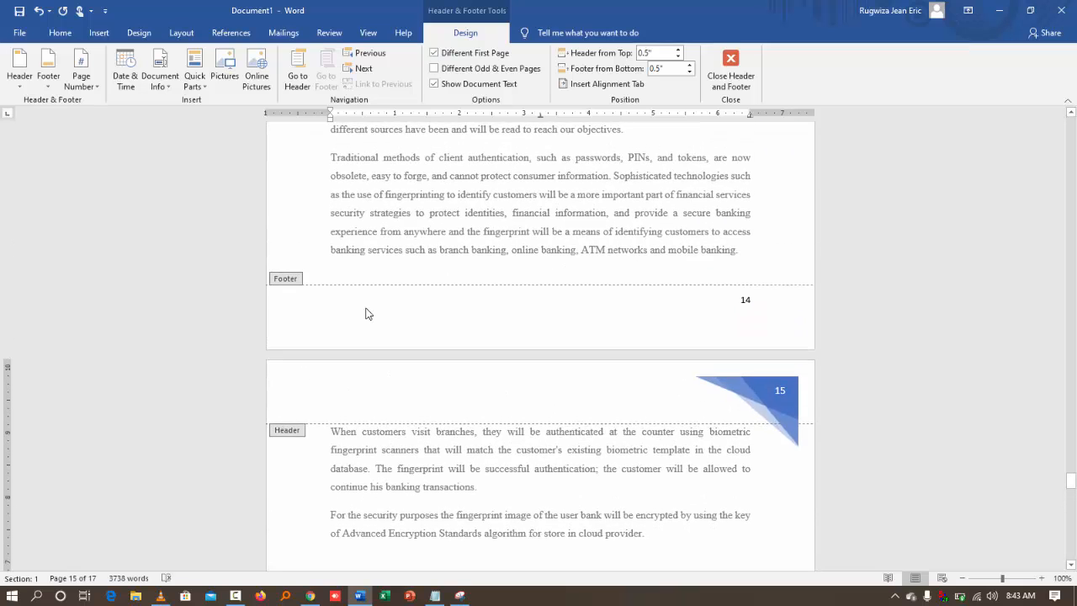
{"action": "scroll", "coordinate": [365, 314], "scroll_direction": "up", "scroll_amount": 15}
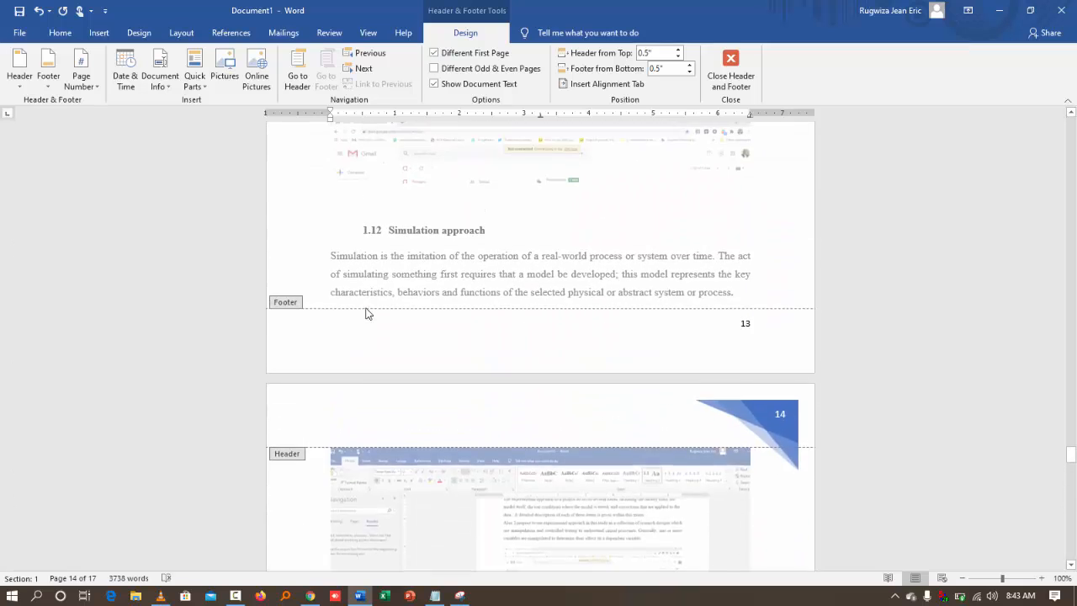
{"action": "scroll", "coordinate": [365, 314], "scroll_direction": "up", "scroll_amount": 18}
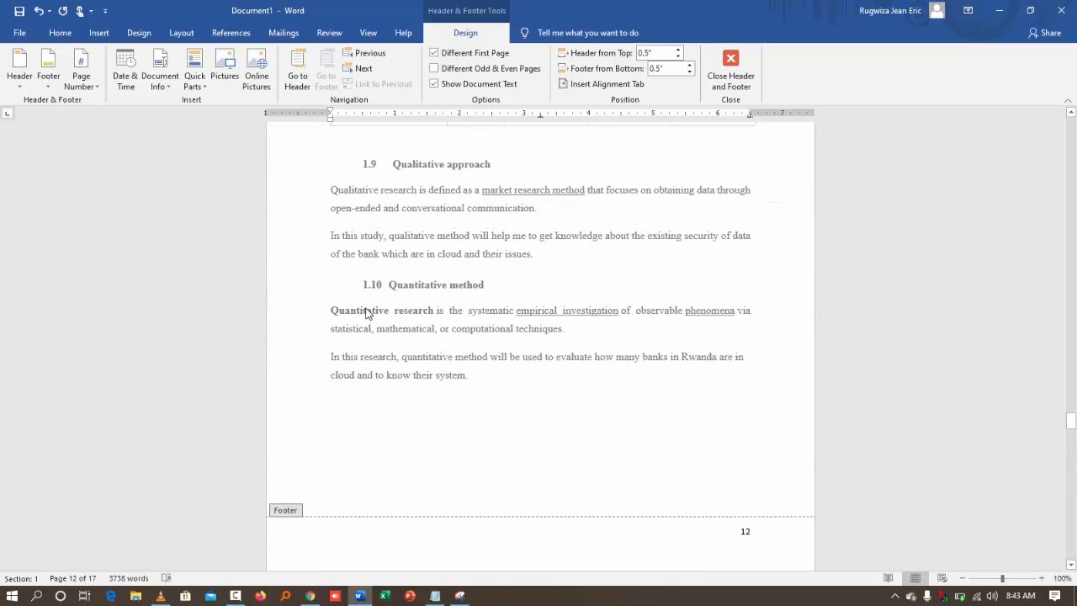
{"action": "scroll", "coordinate": [365, 314], "scroll_direction": "up", "scroll_amount": 15}
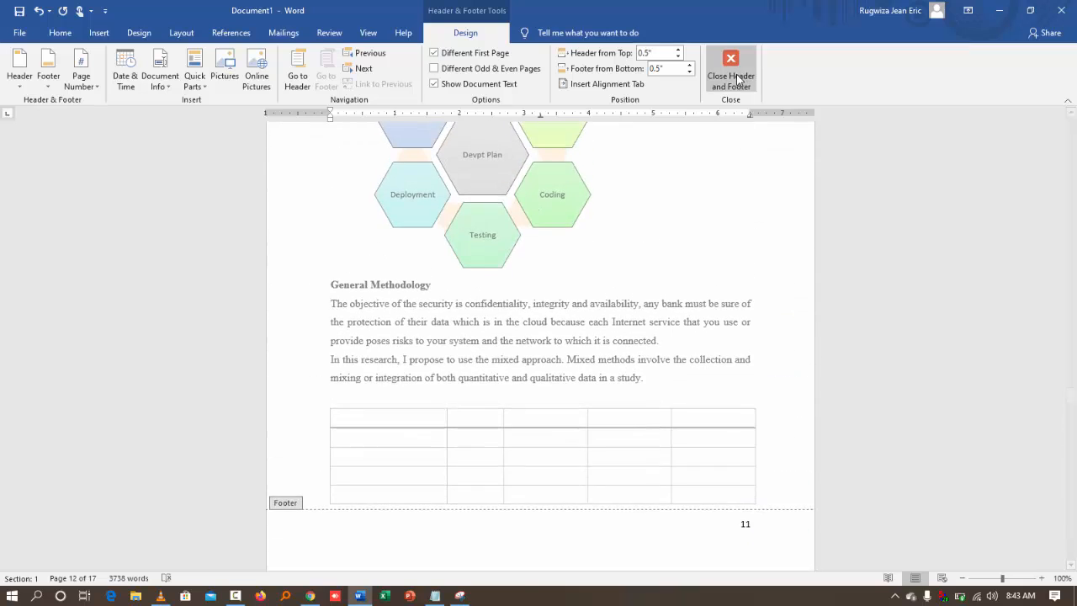
{"action": "left_click", "coordinate": [731, 78]}
{"action": "scroll", "coordinate": [545, 277], "scroll_direction": "up", "scroll_amount": 20}
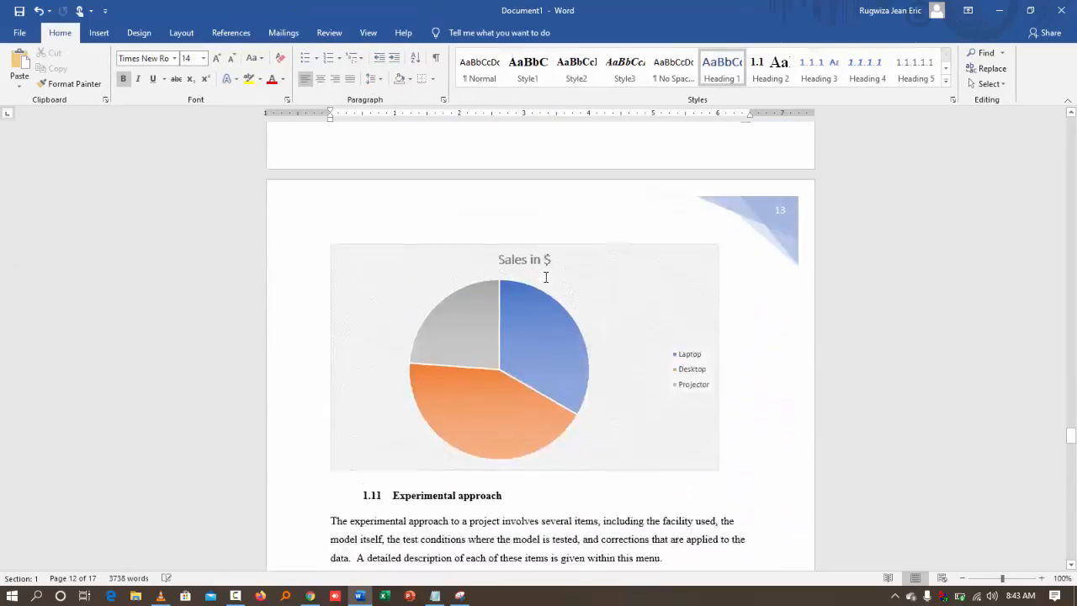
{"action": "scroll", "coordinate": [545, 277], "scroll_direction": "up", "scroll_amount": 20}
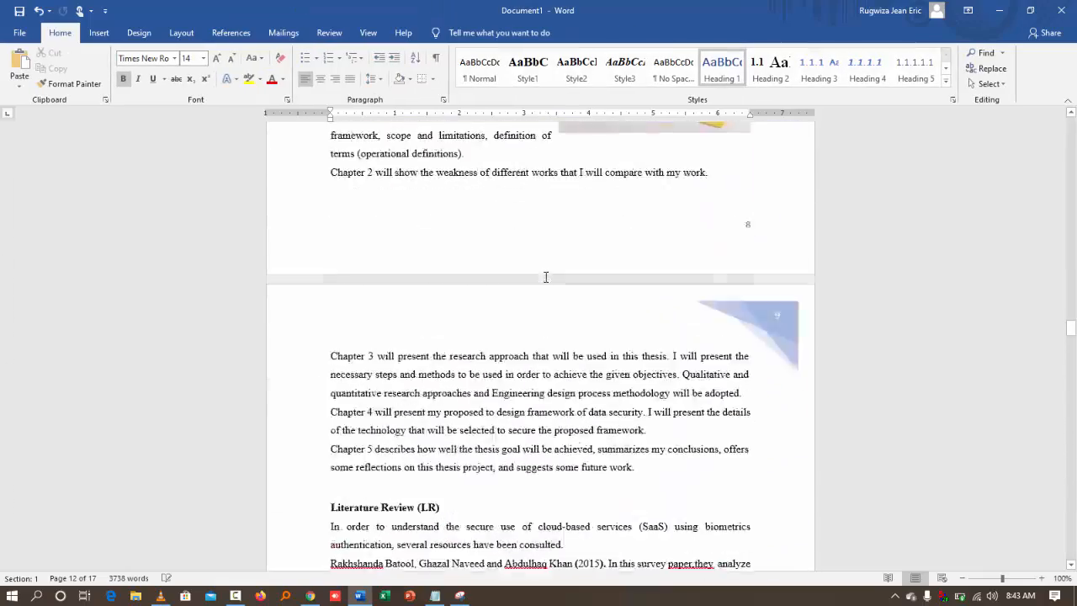
{"action": "scroll", "coordinate": [546, 277], "scroll_direction": "up", "scroll_amount": 20}
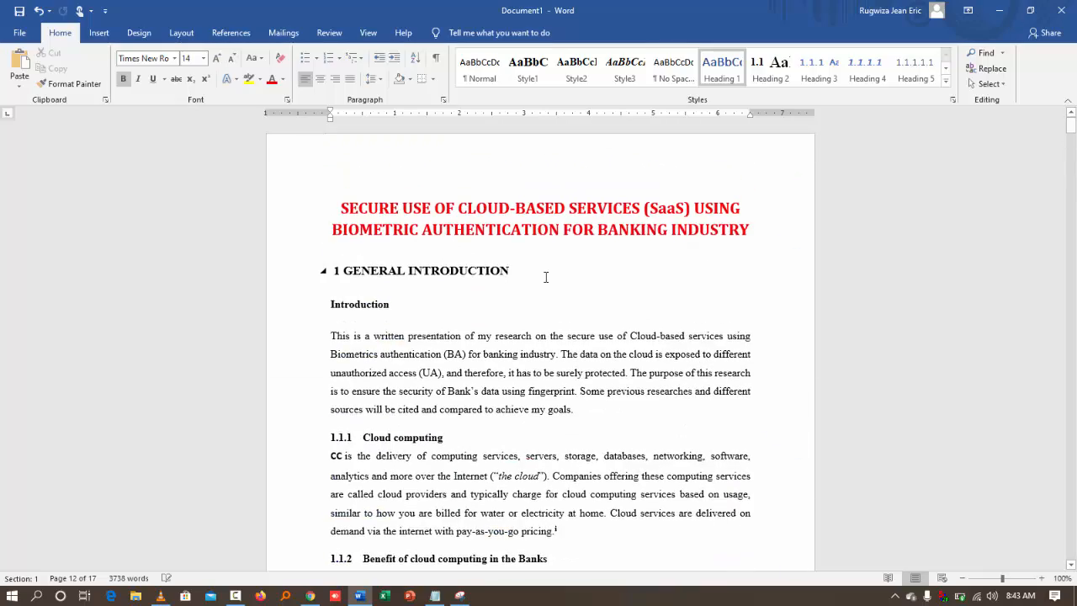
{"action": "scroll", "coordinate": [546, 277], "scroll_direction": "down", "scroll_amount": 10}
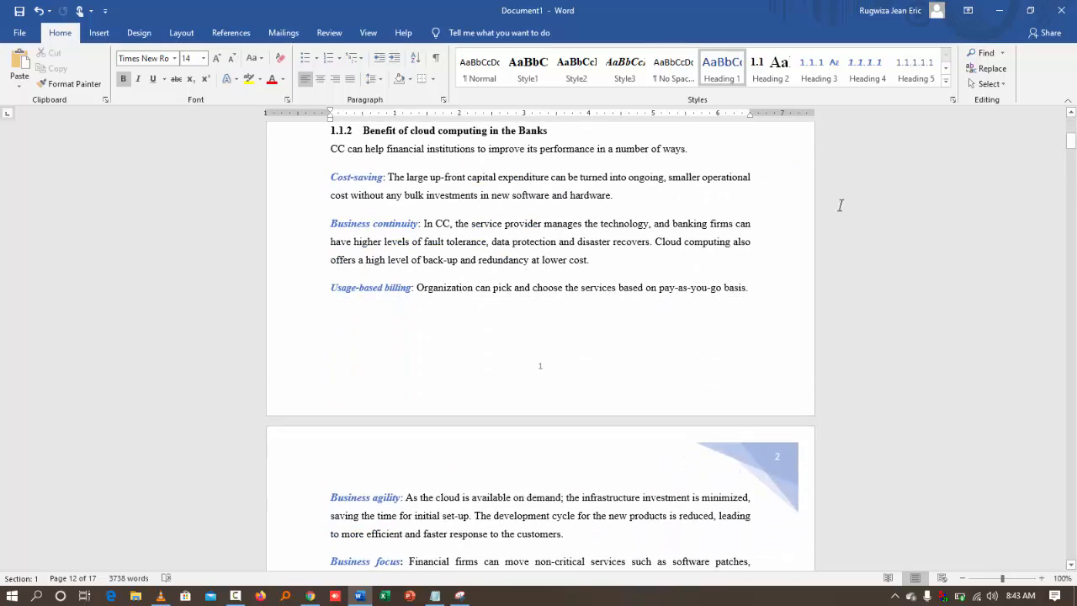
Insert a page break in front of the red document title on the first page
{"action": "left_click", "coordinate": [673, 287]}
{"action": "scroll", "coordinate": [677, 337], "scroll_direction": "down", "scroll_amount": 5}
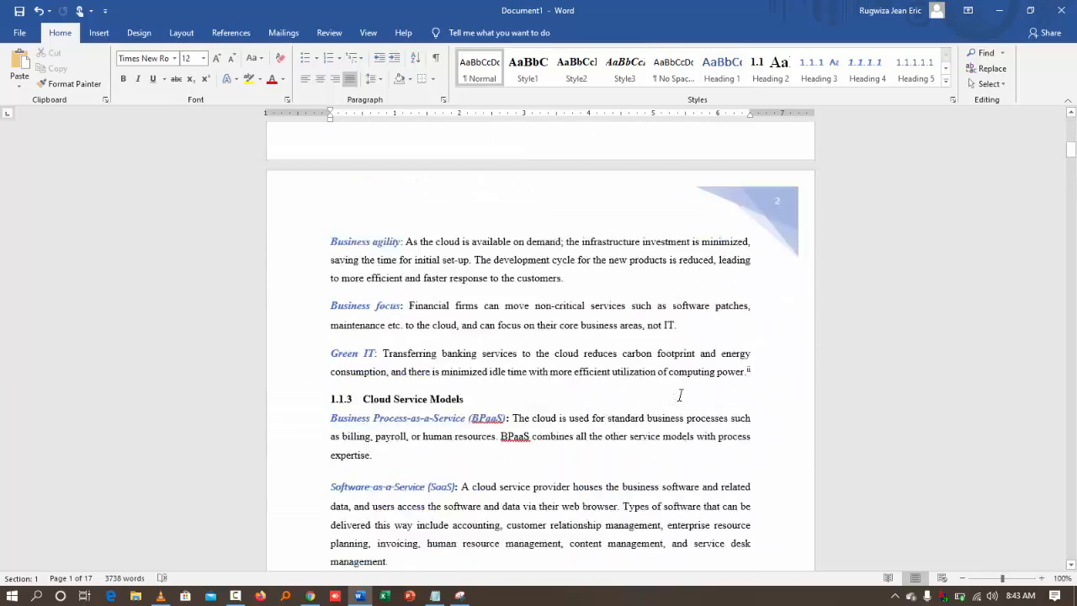
{"action": "scroll", "coordinate": [680, 395], "scroll_direction": "down", "scroll_amount": 6}
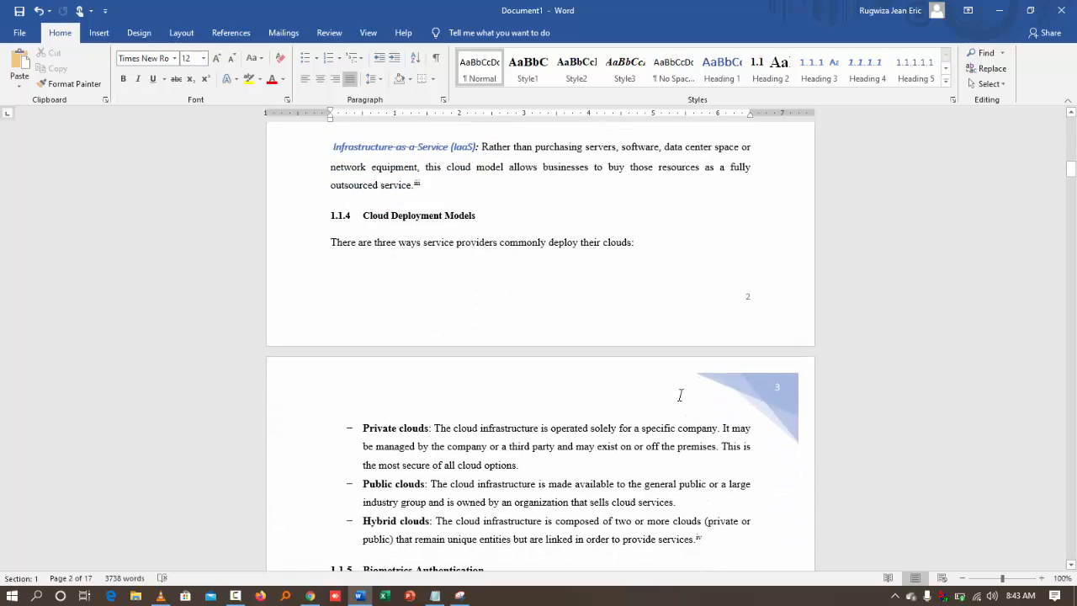
{"action": "scroll", "coordinate": [681, 395], "scroll_direction": "up", "scroll_amount": 20}
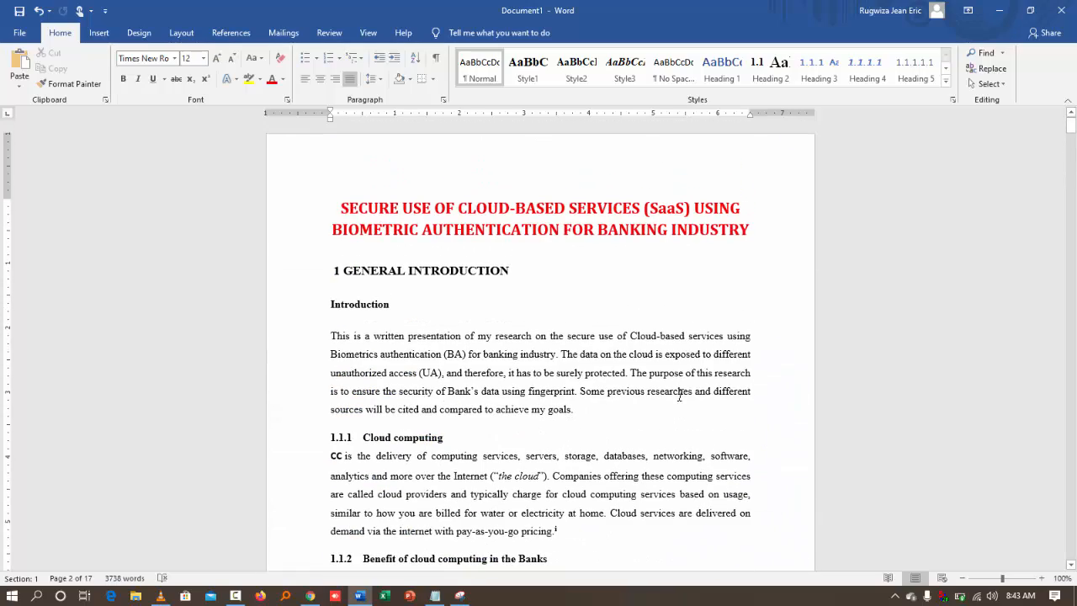
{"action": "left_click", "coordinate": [538, 305]}
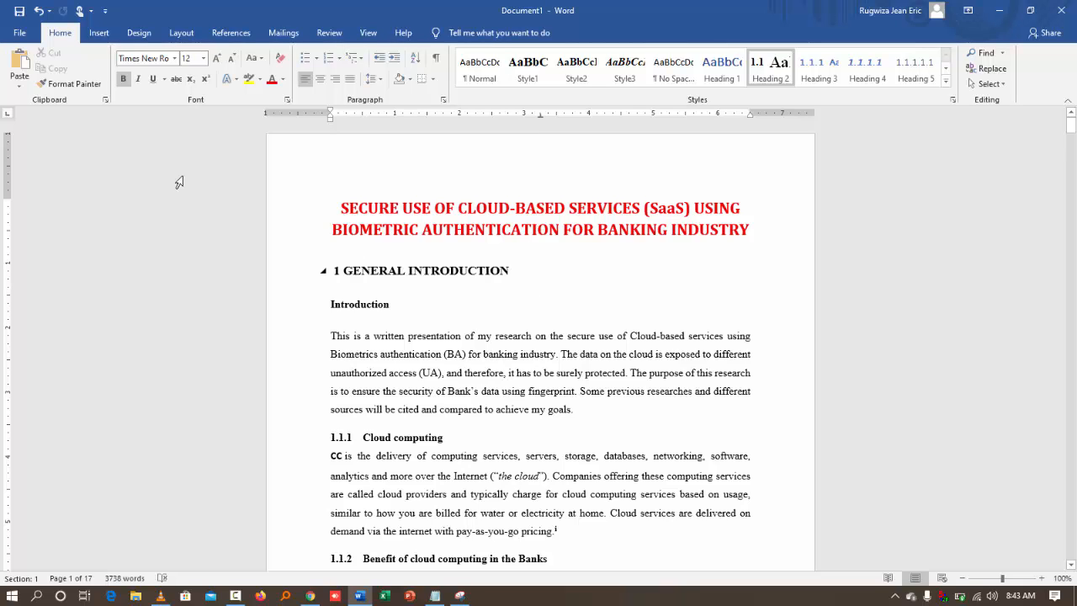
{"action": "left_click", "coordinate": [336, 250]}
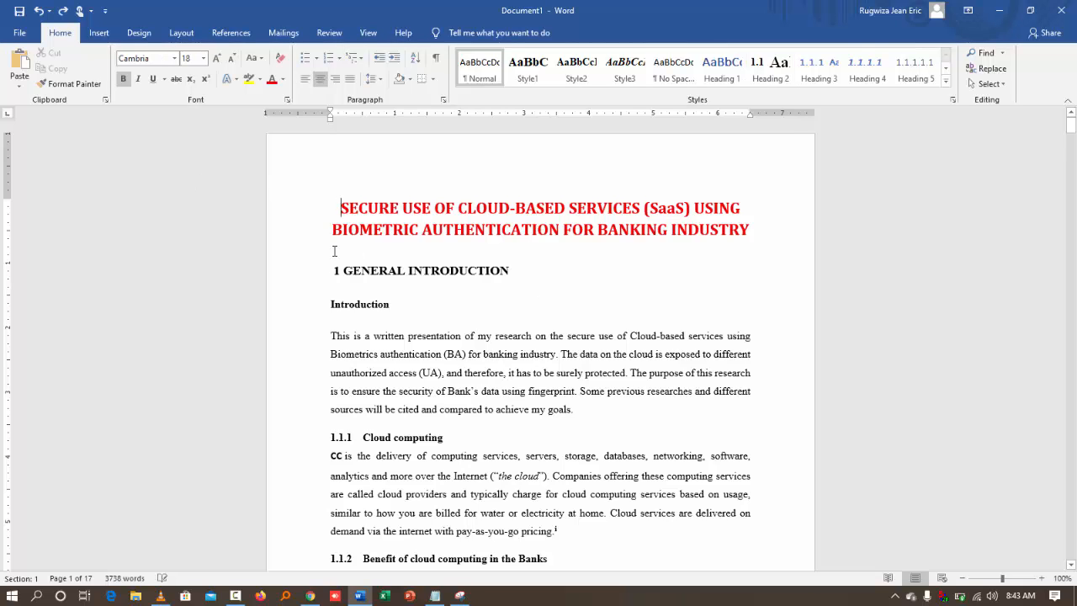
{"action": "left_click", "coordinate": [99, 33]}
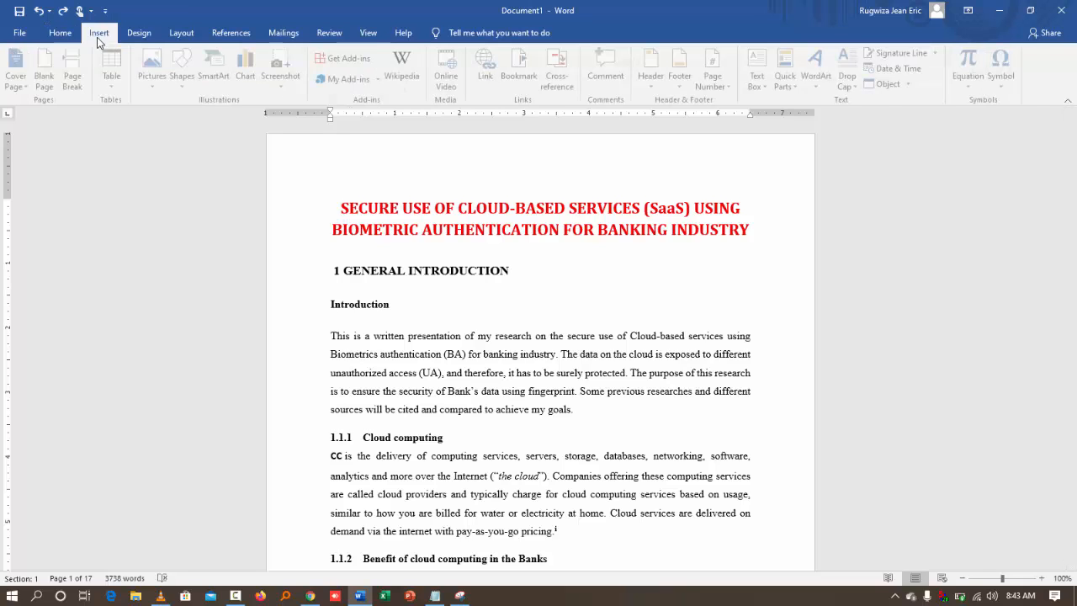
{"action": "left_click", "coordinate": [75, 75]}
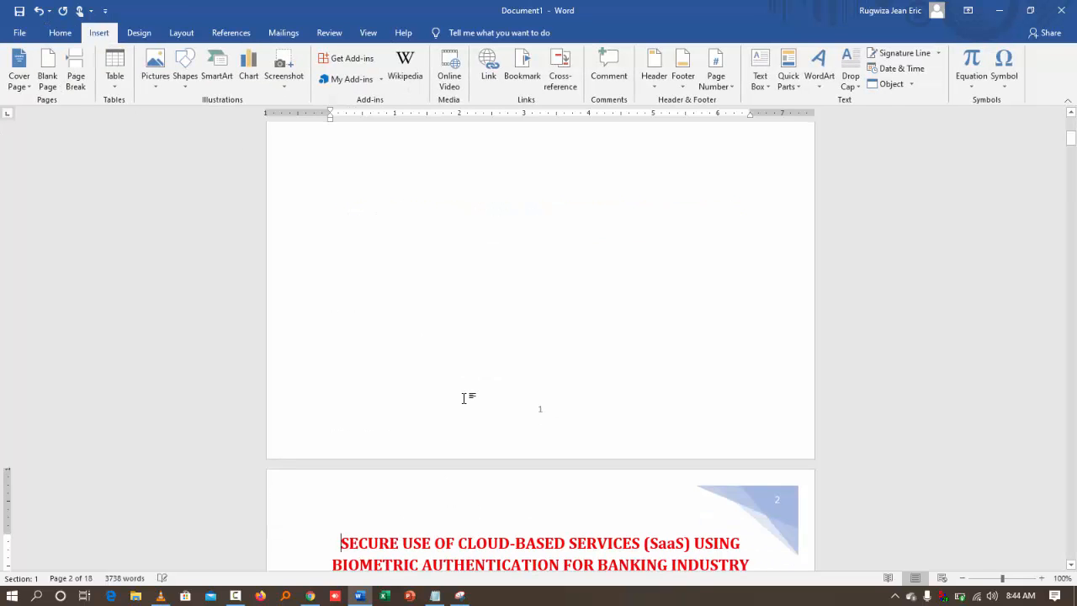
Insert the built-in Integral cover page, with its photo and abstract block, at the start of the document
{"action": "scroll", "coordinate": [464, 398], "scroll_direction": "up", "scroll_amount": 8}
{"action": "left_click", "coordinate": [330, 215]}
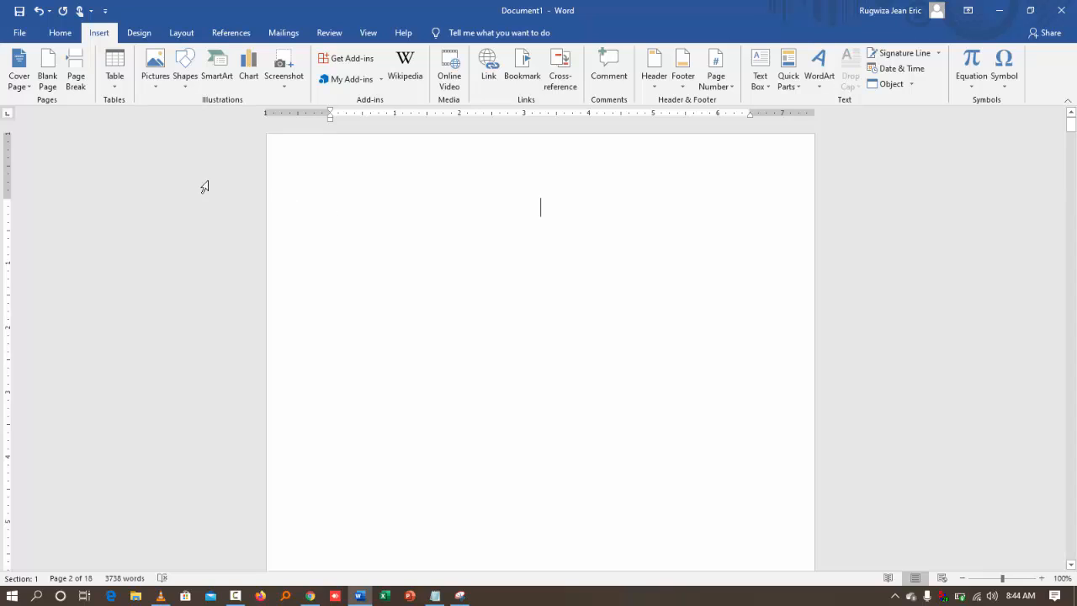
{"action": "left_click", "coordinate": [18, 76]}
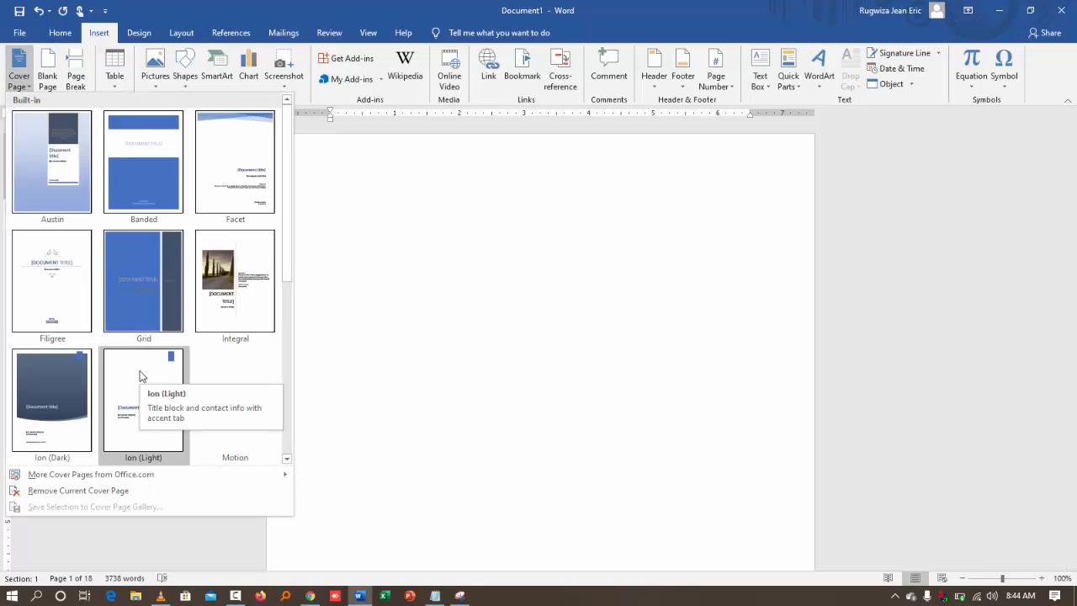
{"action": "left_click", "coordinate": [236, 324]}
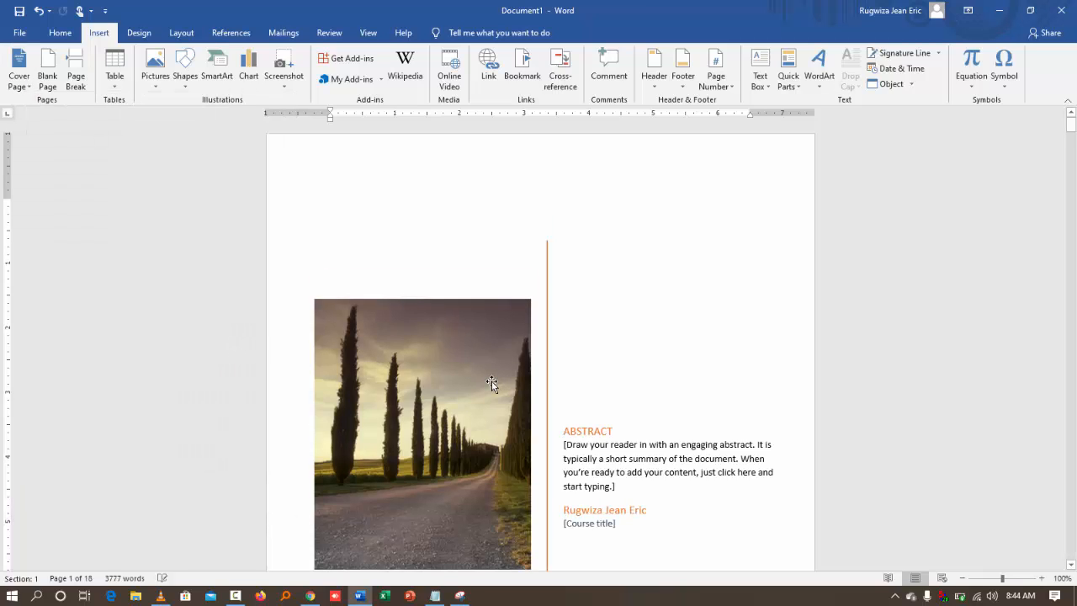
Insert a built-in automatic table of contents on the blank page after the cover page
{"action": "scroll", "coordinate": [491, 381], "scroll_direction": "down", "scroll_amount": 15}
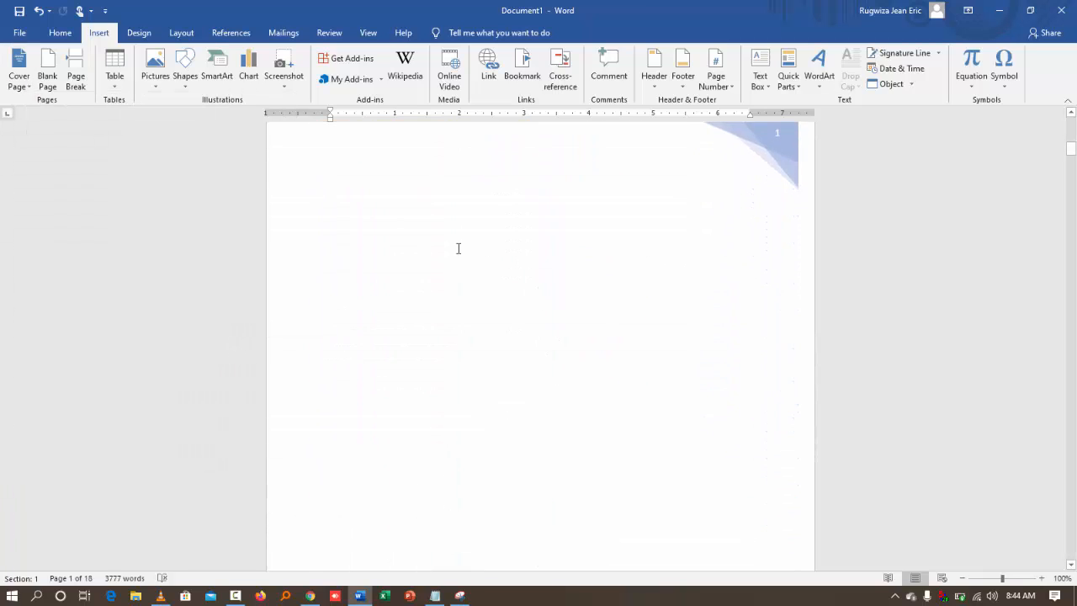
{"action": "scroll", "coordinate": [430, 252], "scroll_direction": "up", "scroll_amount": 2}
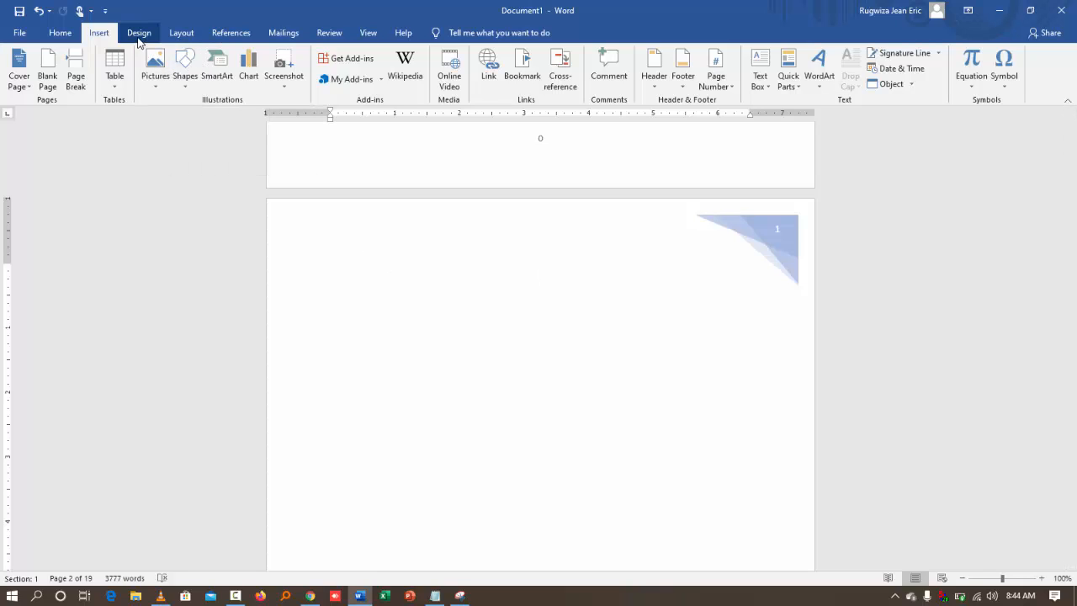
{"action": "left_click", "coordinate": [230, 33]}
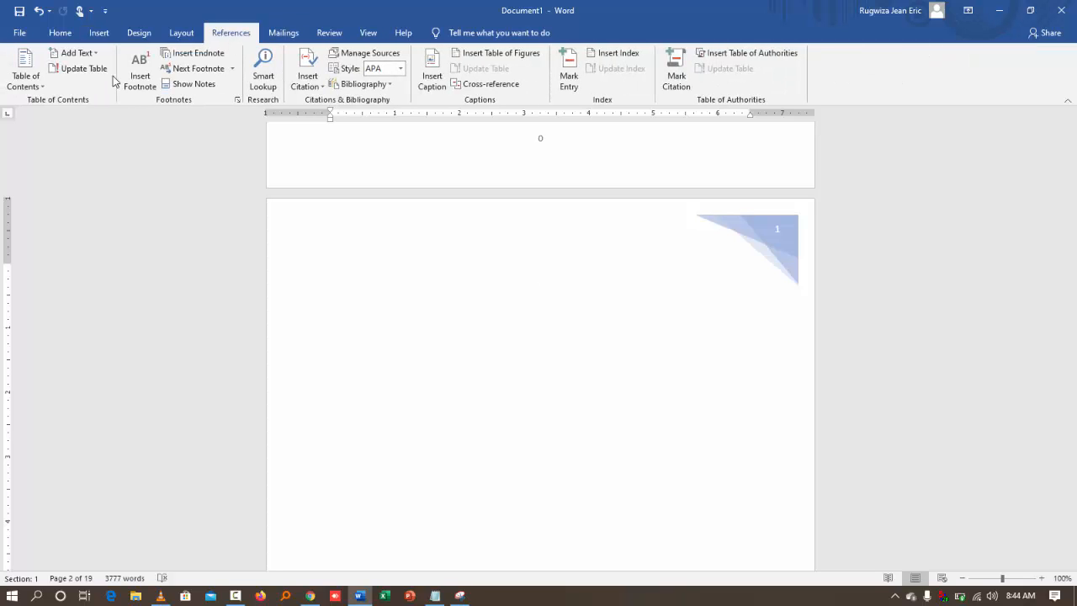
{"action": "left_click", "coordinate": [38, 89]}
{"action": "left_click", "coordinate": [94, 255]}
{"action": "scroll", "coordinate": [450, 389], "scroll_direction": "up", "scroll_amount": 10}
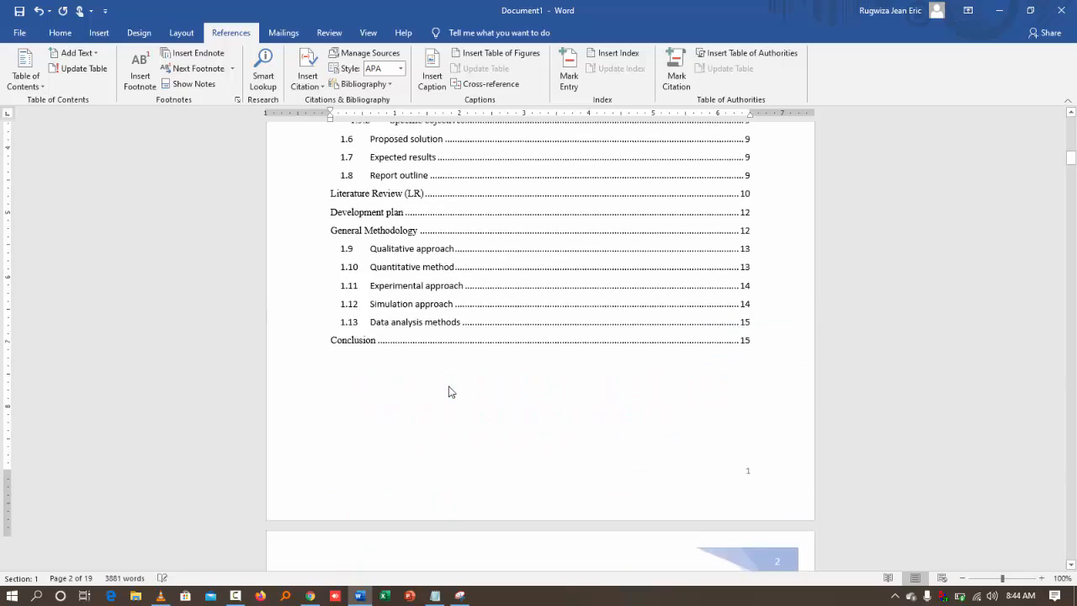
Insert a Next Page section break after the table of contents and delete the extra blank page before the document title
{"action": "scroll", "coordinate": [449, 388], "scroll_direction": "down", "scroll_amount": 10}
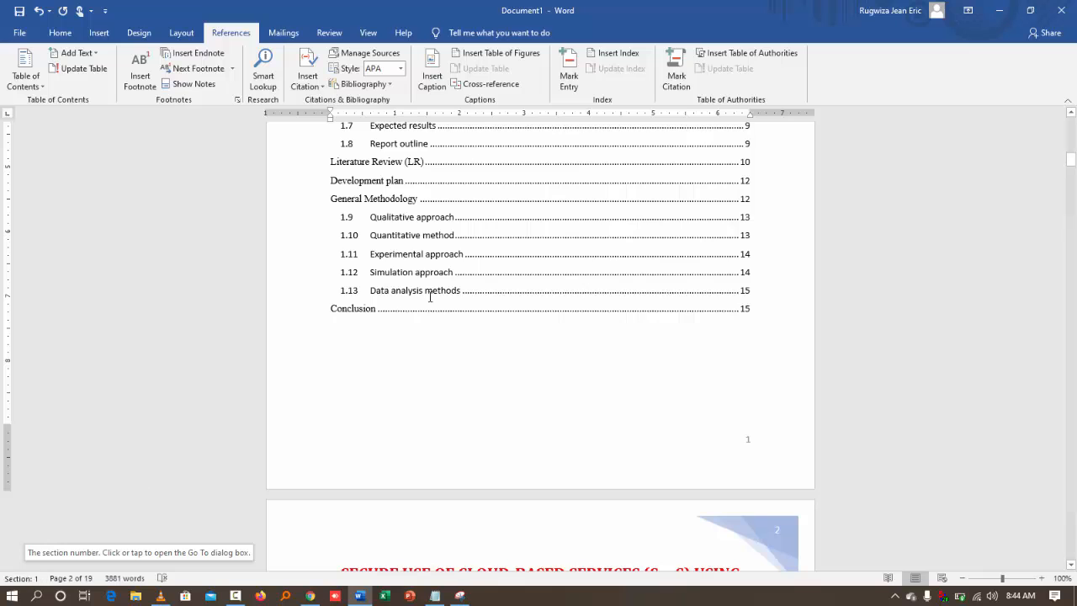
{"action": "left_click", "coordinate": [136, 35]}
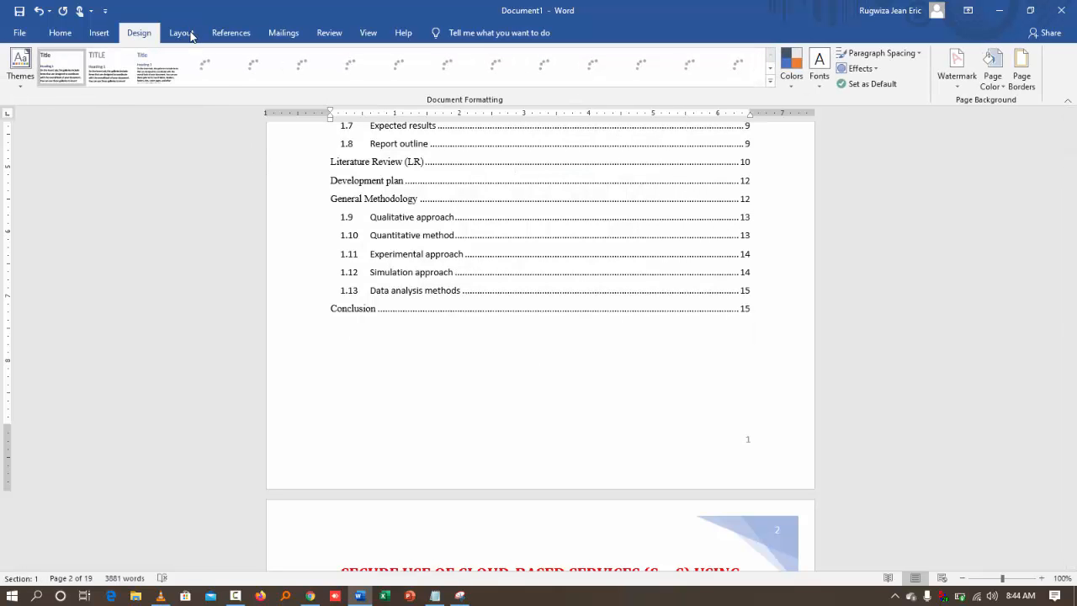
{"action": "left_click", "coordinate": [189, 35]}
{"action": "left_click", "coordinate": [183, 55]}
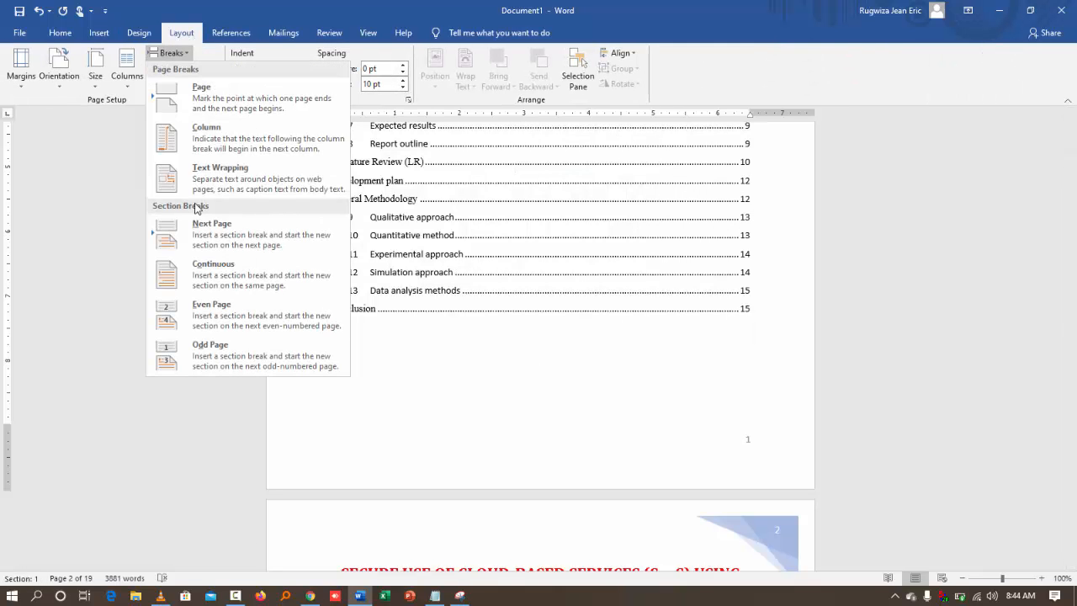
{"action": "left_click", "coordinate": [232, 232]}
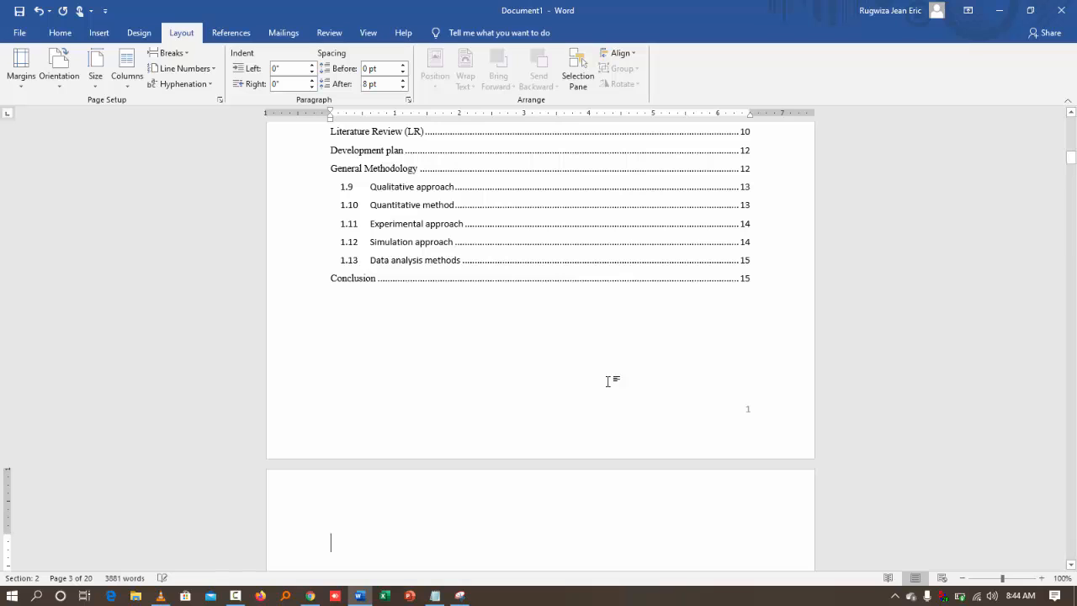
{"action": "key", "text": "Delete"}
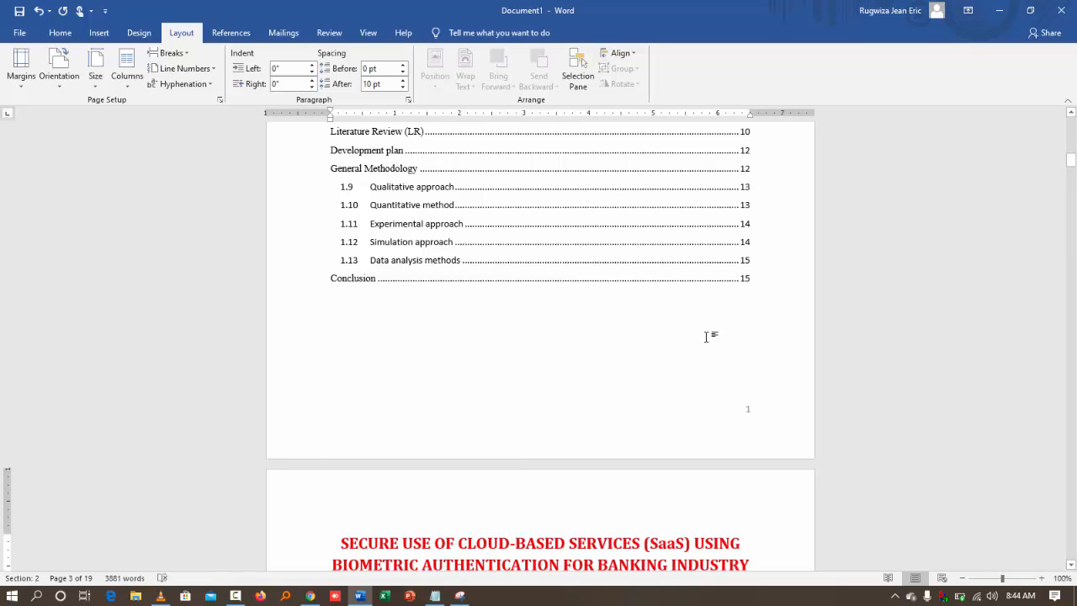
Set the page numbering of section 2 to start at 1 and leave footer editing
{"action": "scroll", "coordinate": [705, 329], "scroll_direction": "down", "scroll_amount": 15}
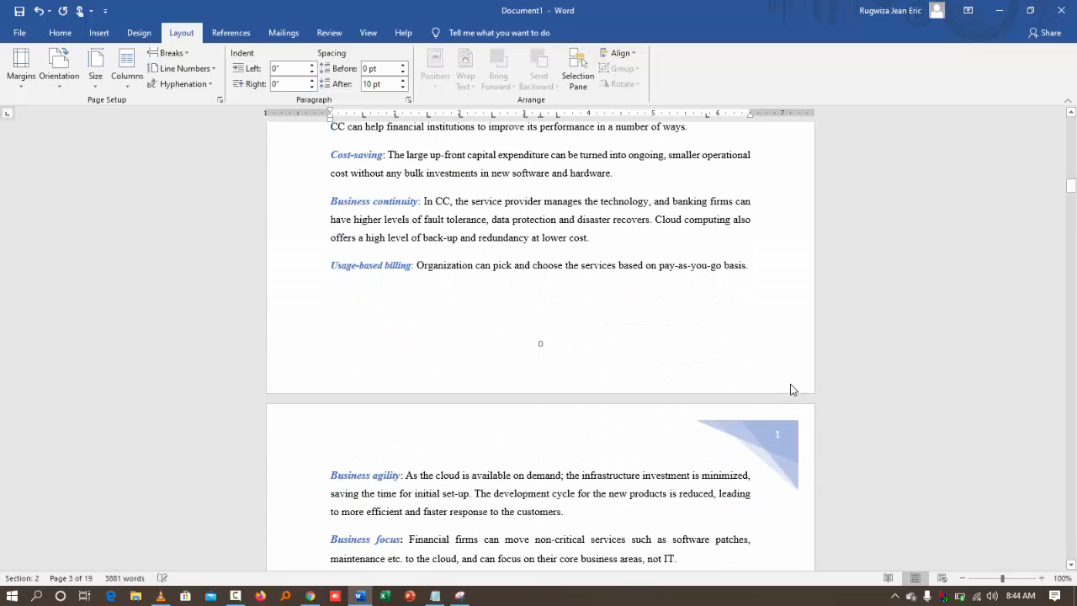
{"action": "double_click", "coordinate": [539, 348]}
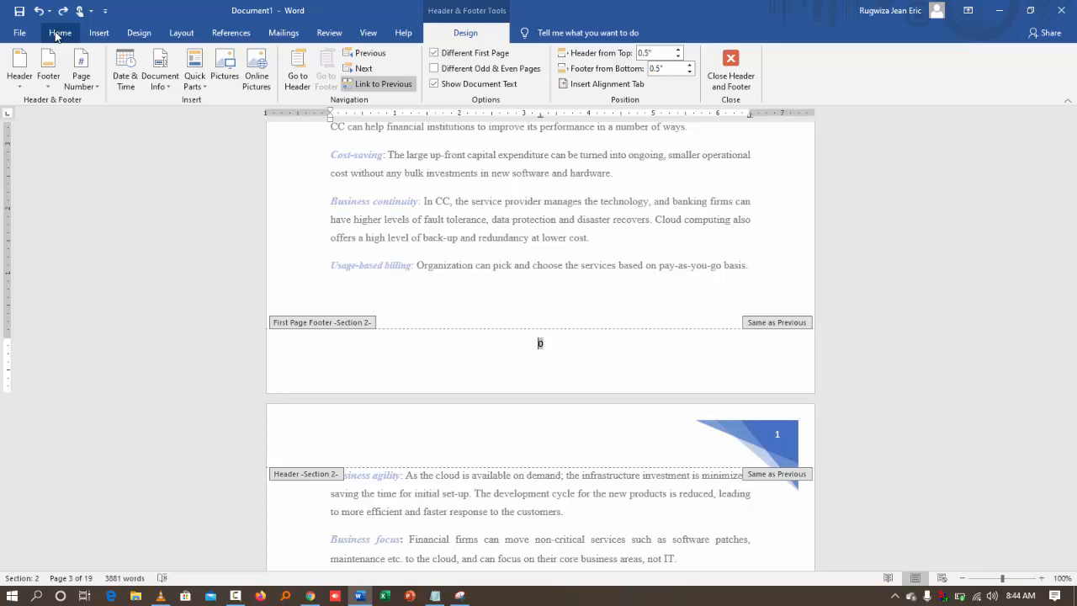
{"action": "left_click", "coordinate": [98, 33]}
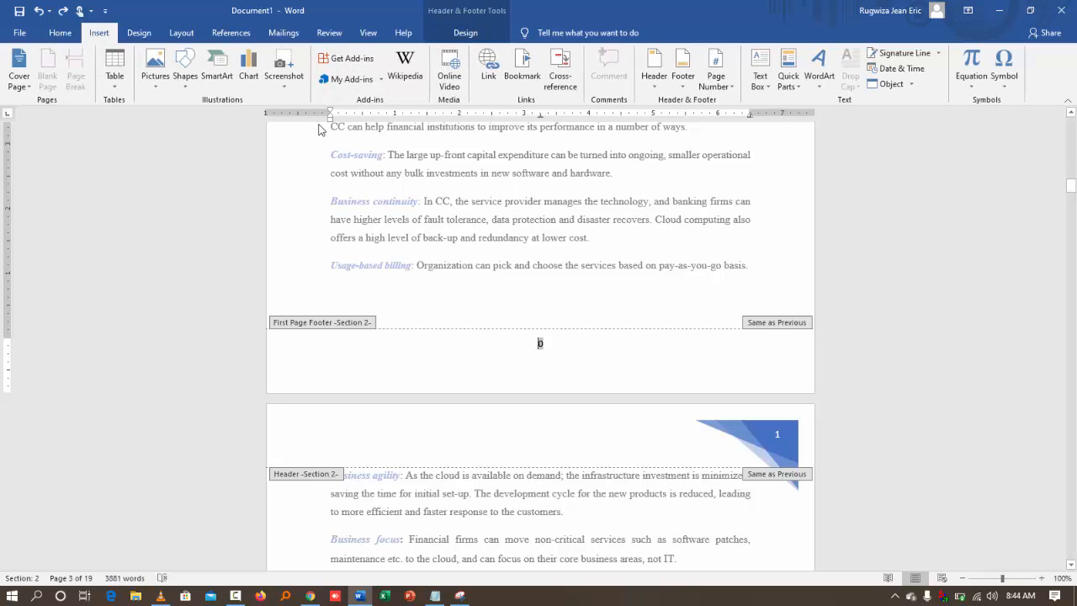
{"action": "left_click", "coordinate": [716, 77]}
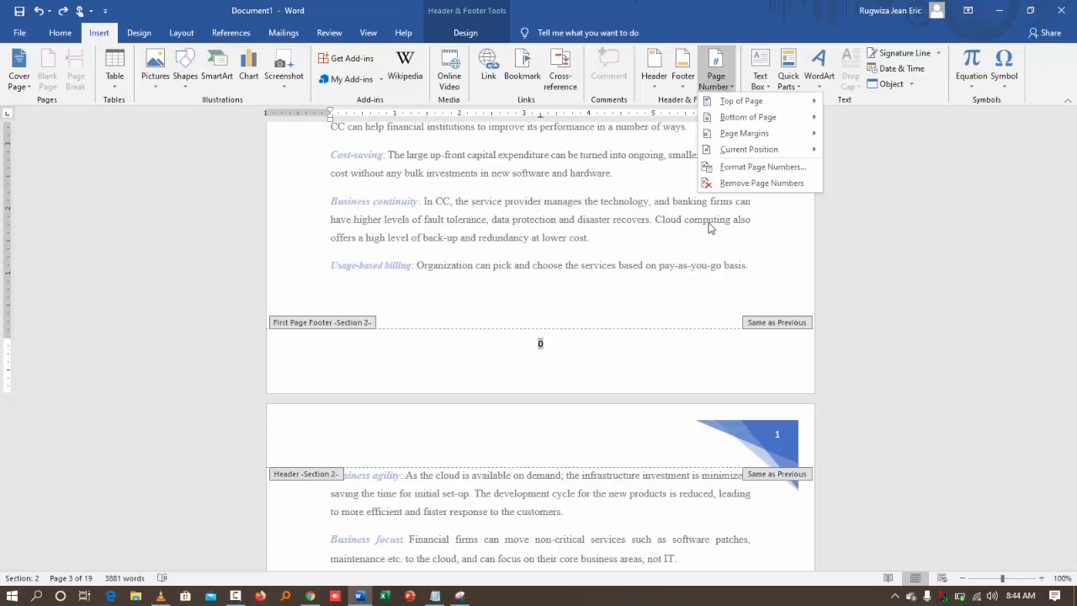
{"action": "left_click", "coordinate": [753, 167]}
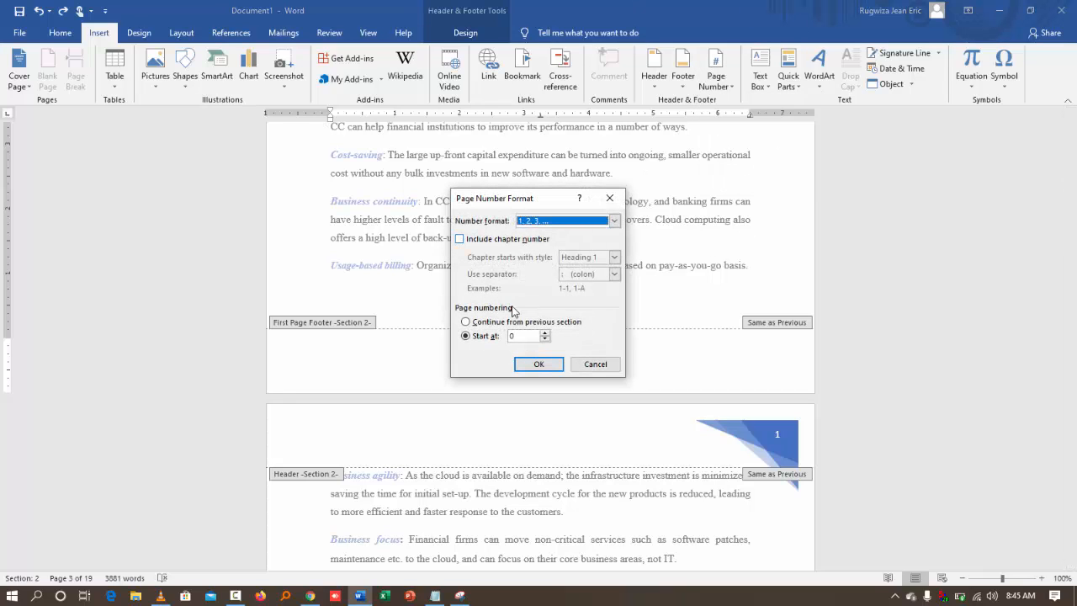
{"action": "left_click", "coordinate": [495, 335]}
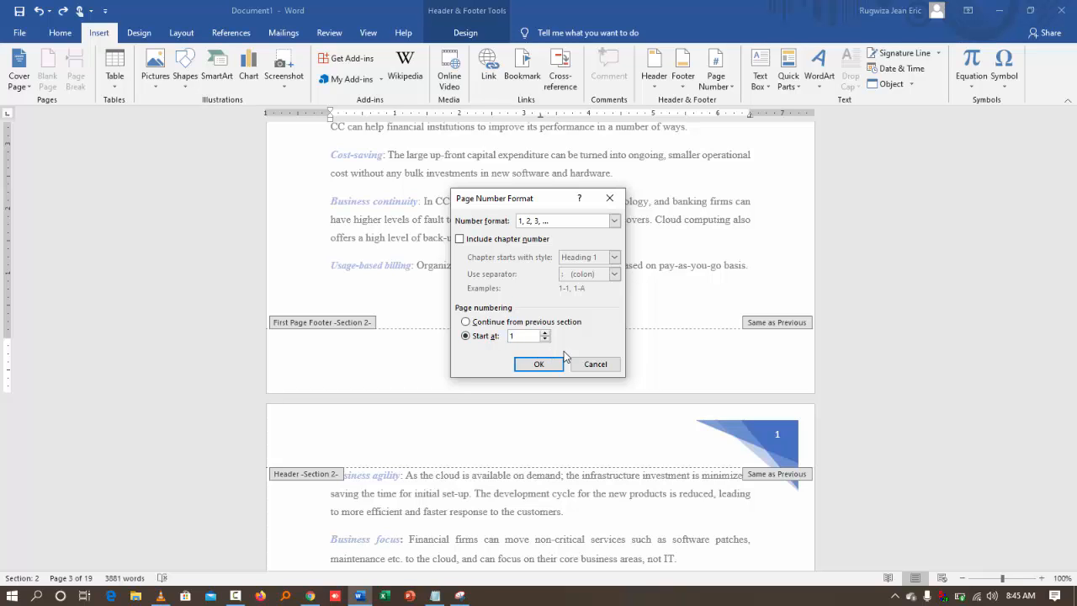
{"action": "left_click", "coordinate": [539, 363]}
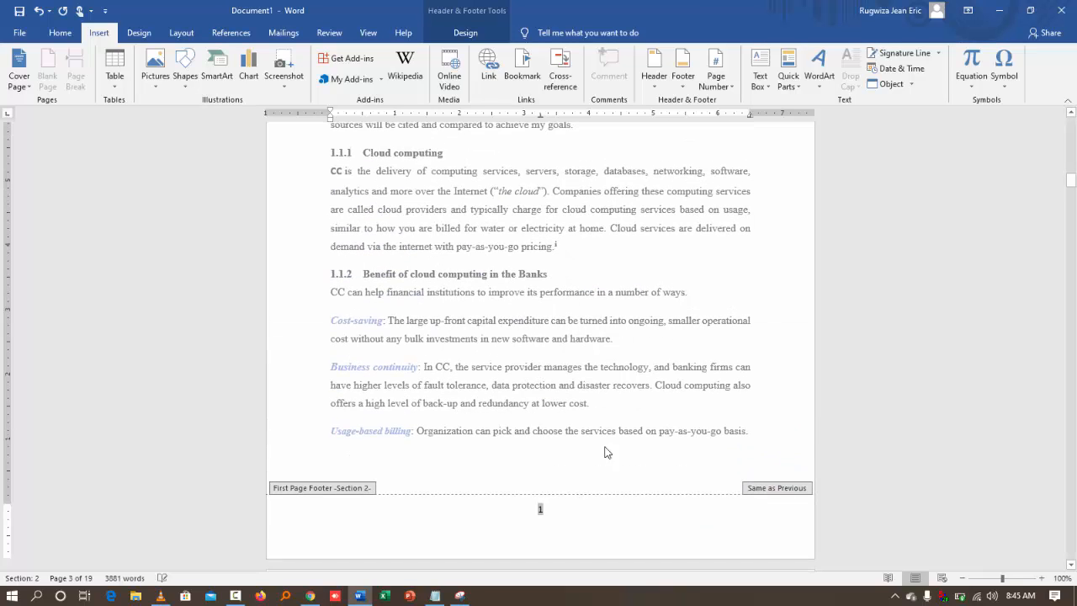
{"action": "double_click", "coordinate": [551, 271]}
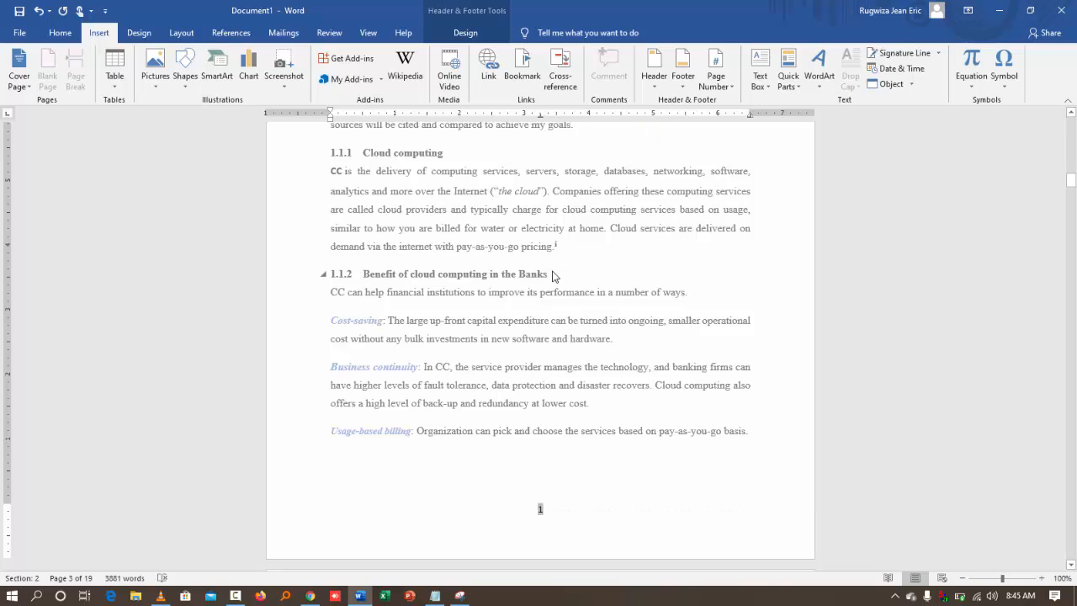
Try to set the number format of the section 1 footer on the contents page to i, ii, iii, and leave footer editing
{"action": "scroll", "coordinate": [553, 276], "scroll_direction": "down", "scroll_amount": 3}
{"action": "scroll", "coordinate": [553, 276], "scroll_direction": "up", "scroll_amount": 2}
{"action": "scroll", "coordinate": [553, 276], "scroll_direction": "up", "scroll_amount": 10}
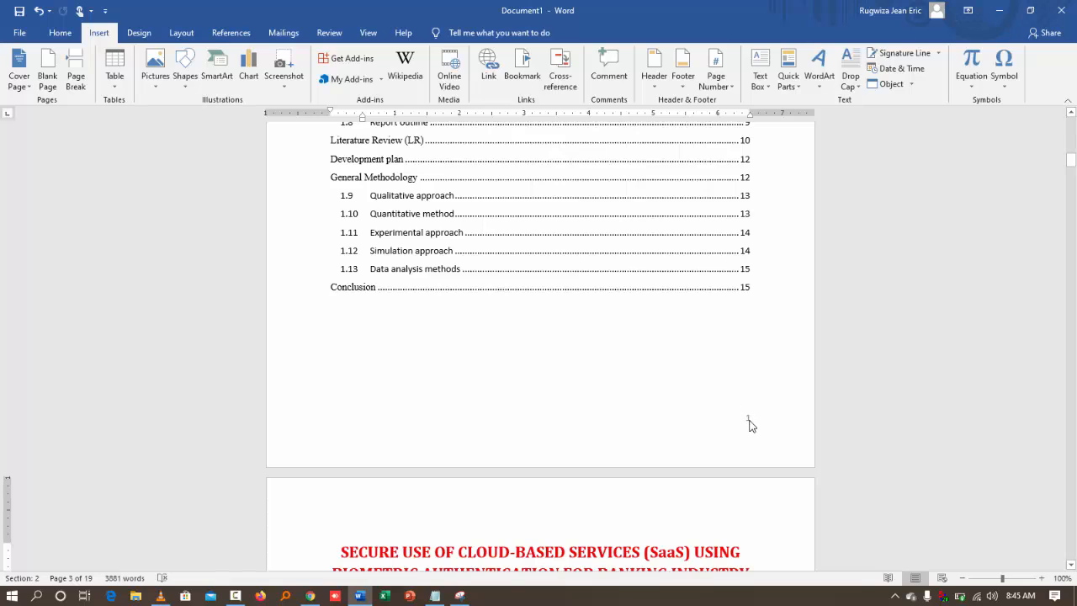
{"action": "double_click", "coordinate": [748, 421]}
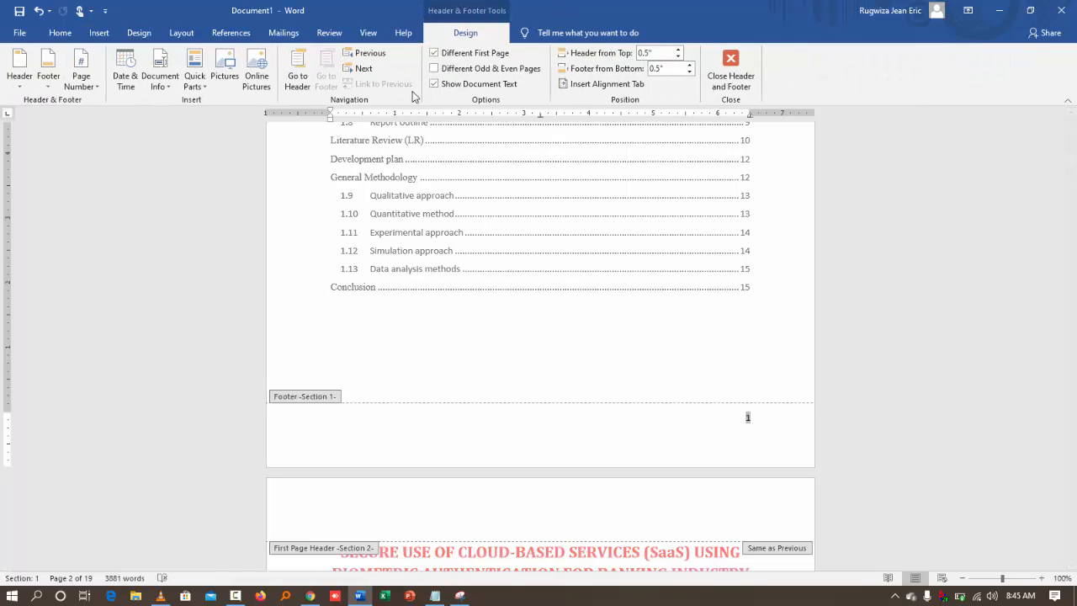
{"action": "left_click", "coordinate": [100, 33]}
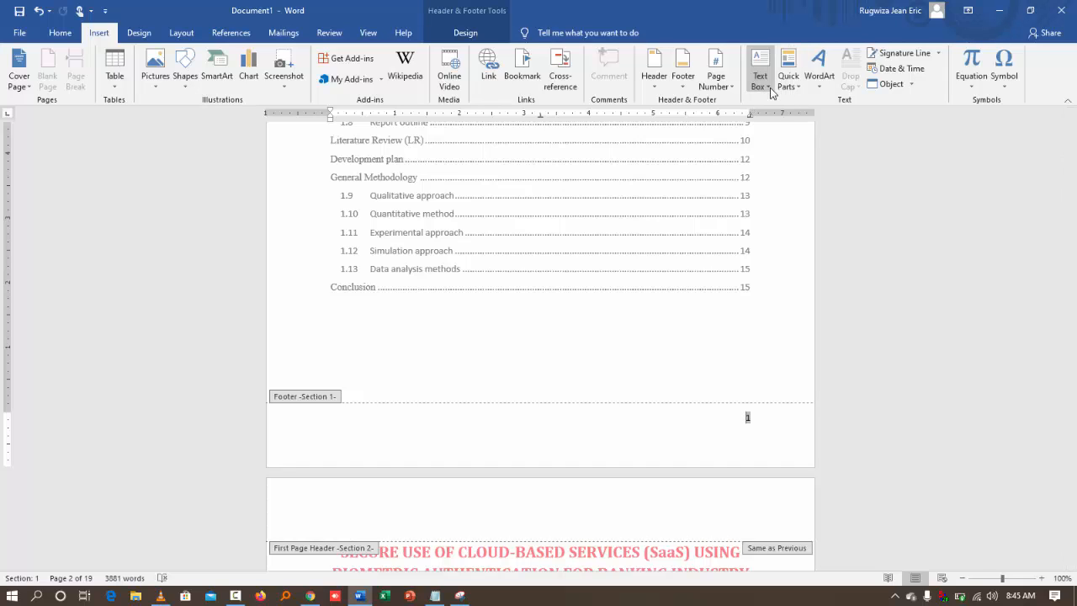
{"action": "left_click", "coordinate": [729, 88]}
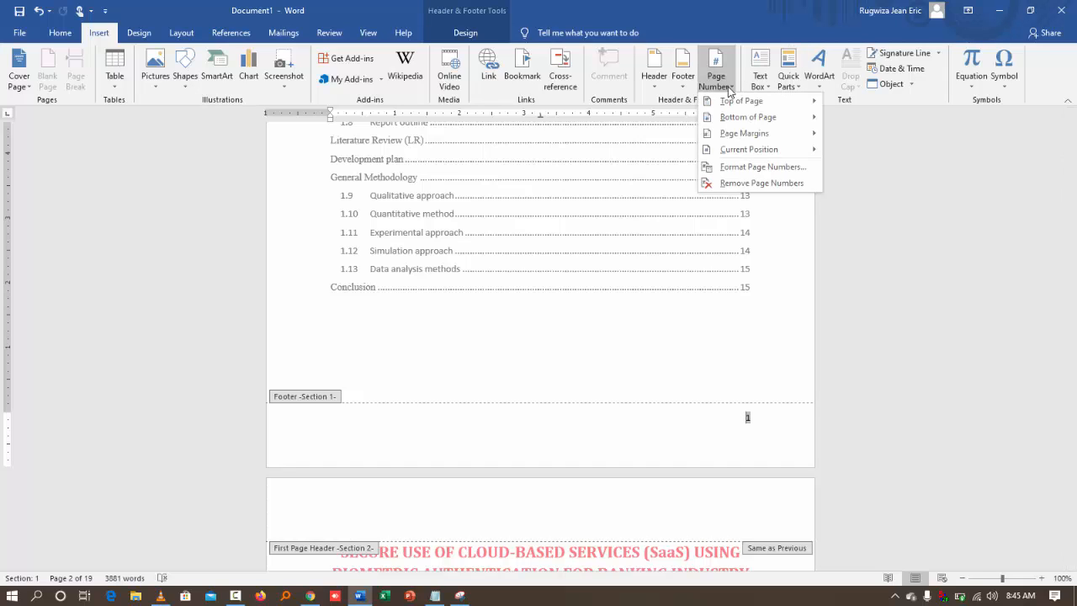
{"action": "left_click", "coordinate": [752, 166]}
{"action": "left_click", "coordinate": [527, 224]}
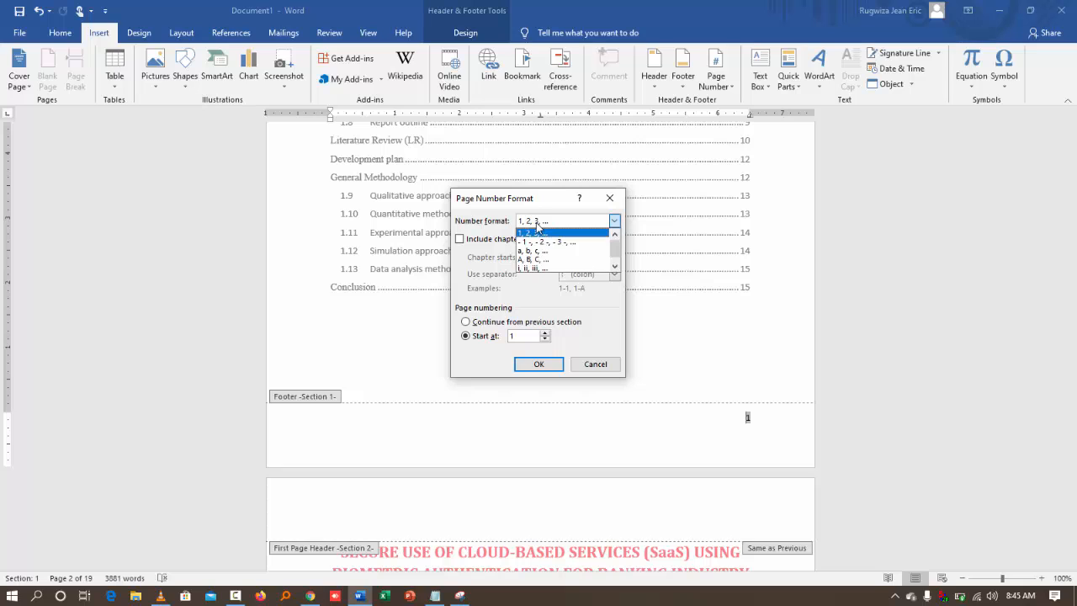
{"action": "left_click", "coordinate": [539, 274]}
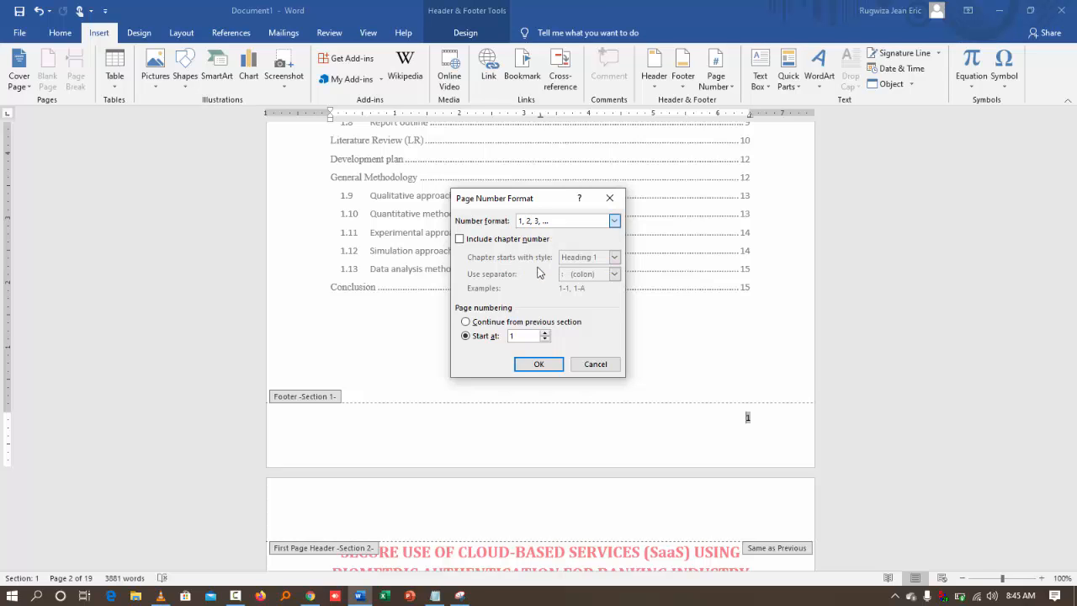
{"action": "left_click", "coordinate": [539, 363]}
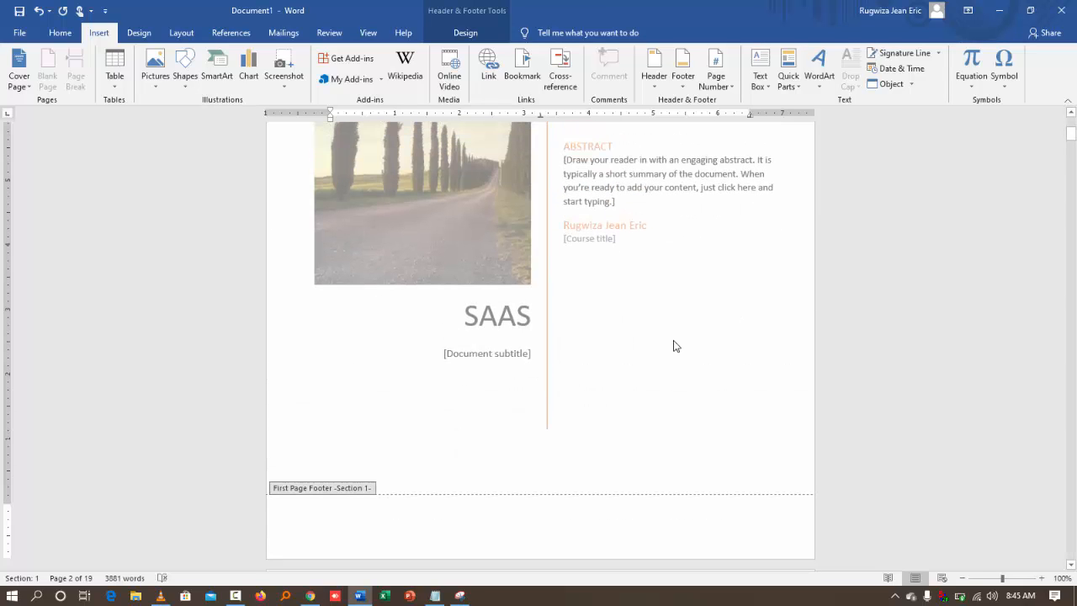
{"action": "double_click", "coordinate": [673, 345]}
{"action": "scroll", "coordinate": [673, 345], "scroll_direction": "down", "scroll_amount": 10}
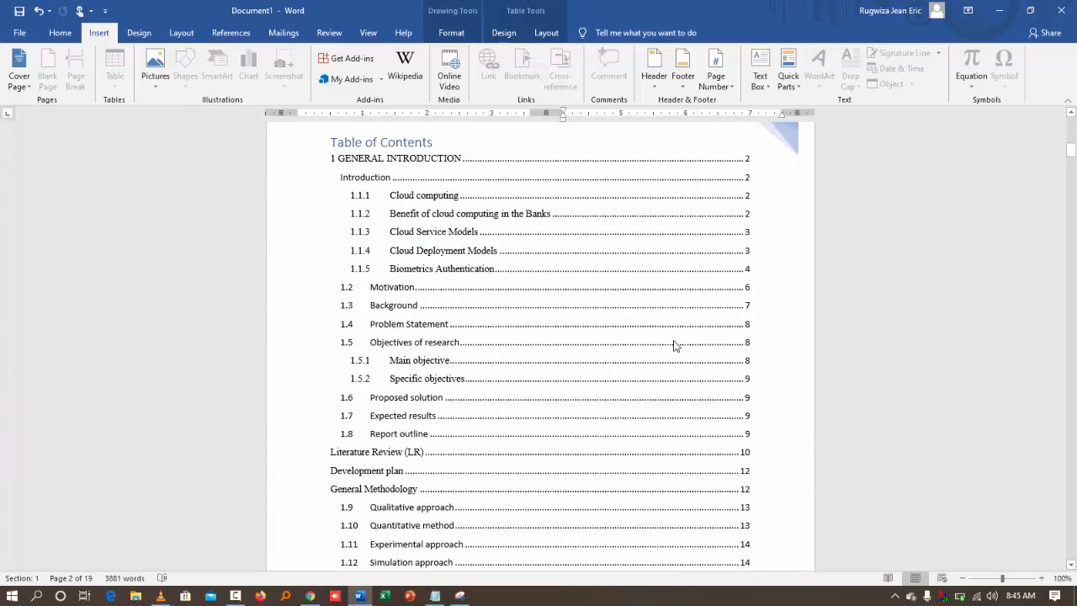
Check the page numbers on the contents page and on the following section 2 pages
{"action": "scroll", "coordinate": [674, 346], "scroll_direction": "down", "scroll_amount": 12}
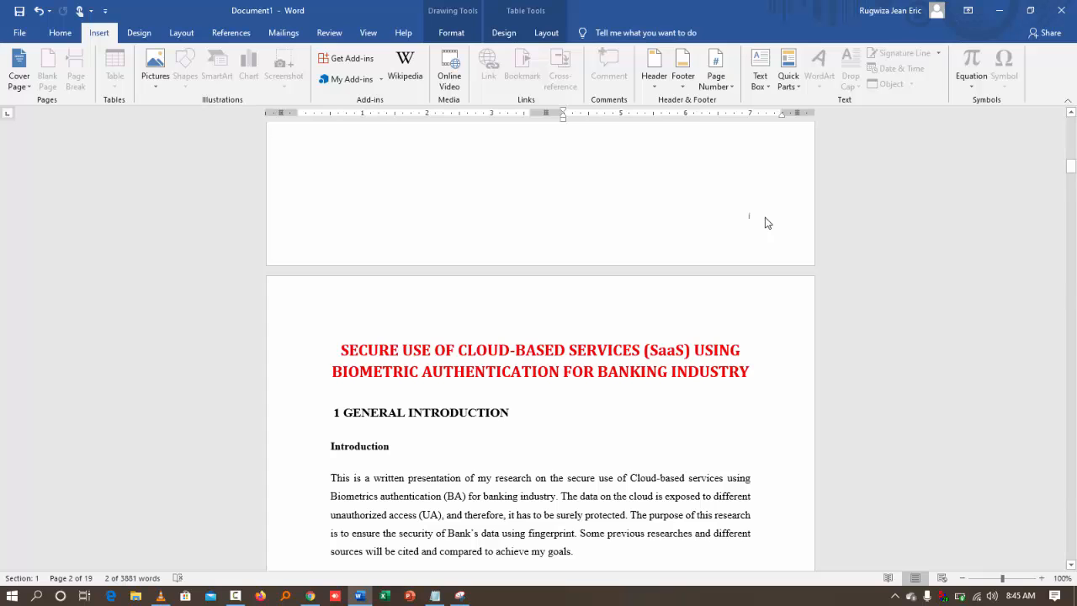
{"action": "scroll", "coordinate": [766, 223], "scroll_direction": "up", "scroll_amount": 6}
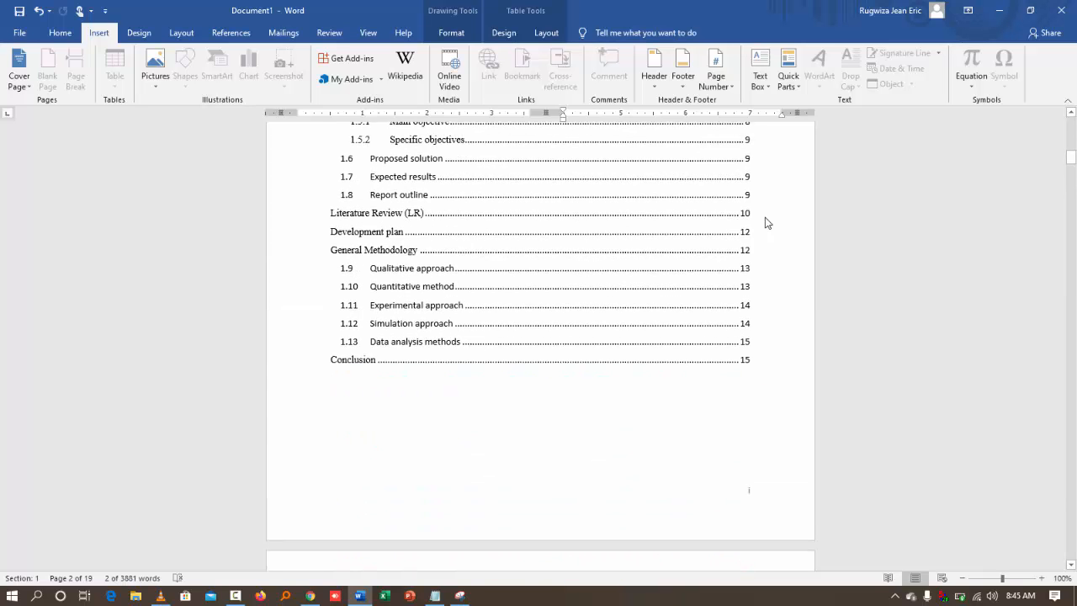
{"action": "scroll", "coordinate": [766, 223], "scroll_direction": "up", "scroll_amount": 3}
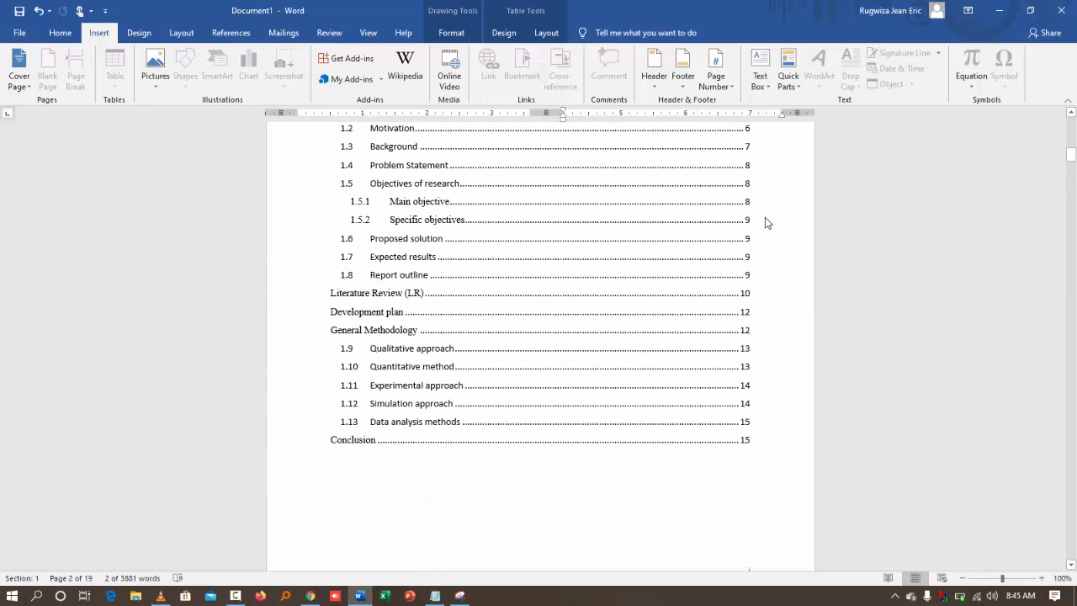
{"action": "scroll", "coordinate": [766, 223], "scroll_direction": "up", "scroll_amount": 2}
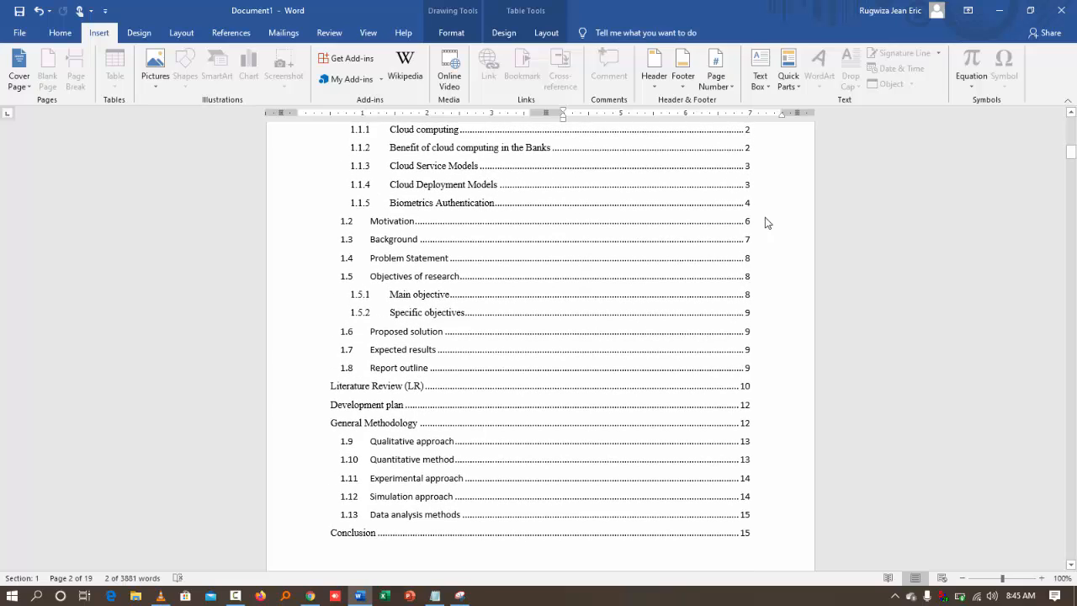
{"action": "scroll", "coordinate": [767, 223], "scroll_direction": "up", "scroll_amount": 6}
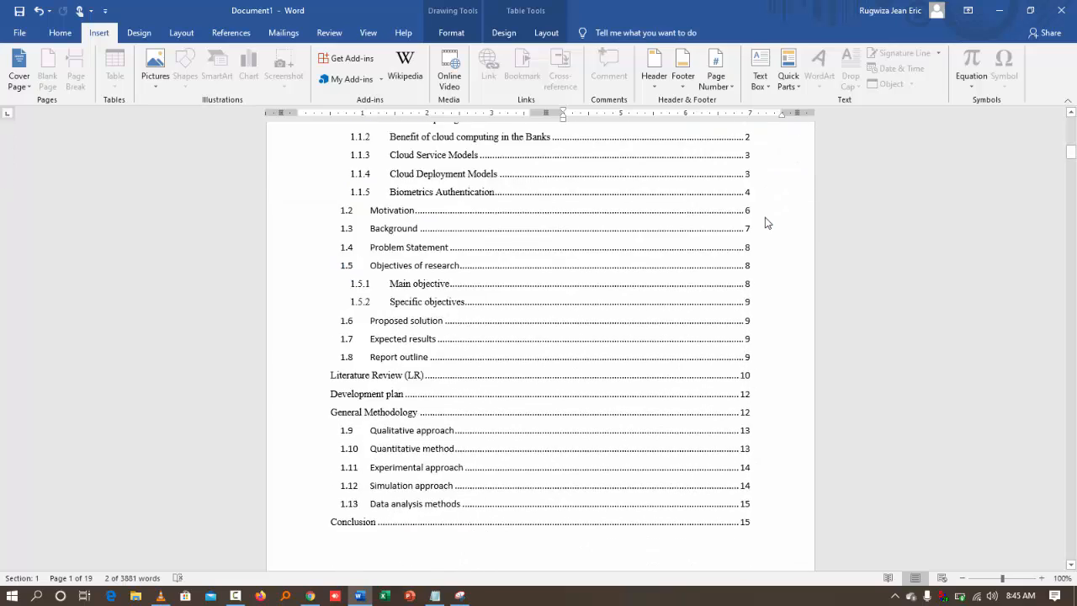
{"action": "scroll", "coordinate": [766, 223], "scroll_direction": "down", "scroll_amount": 10}
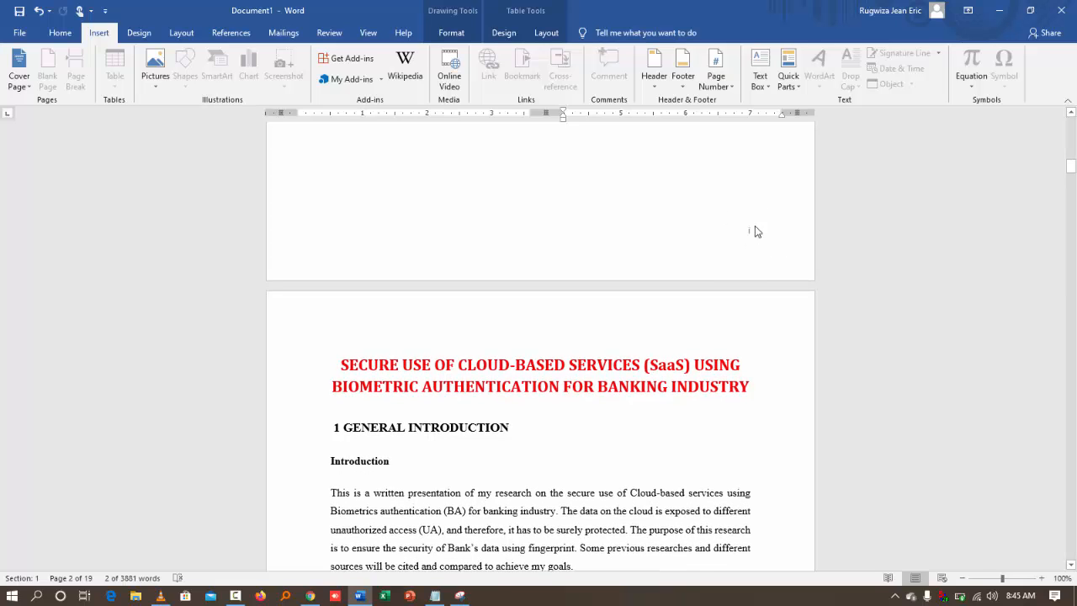
{"action": "scroll", "coordinate": [737, 266], "scroll_direction": "down", "scroll_amount": 5}
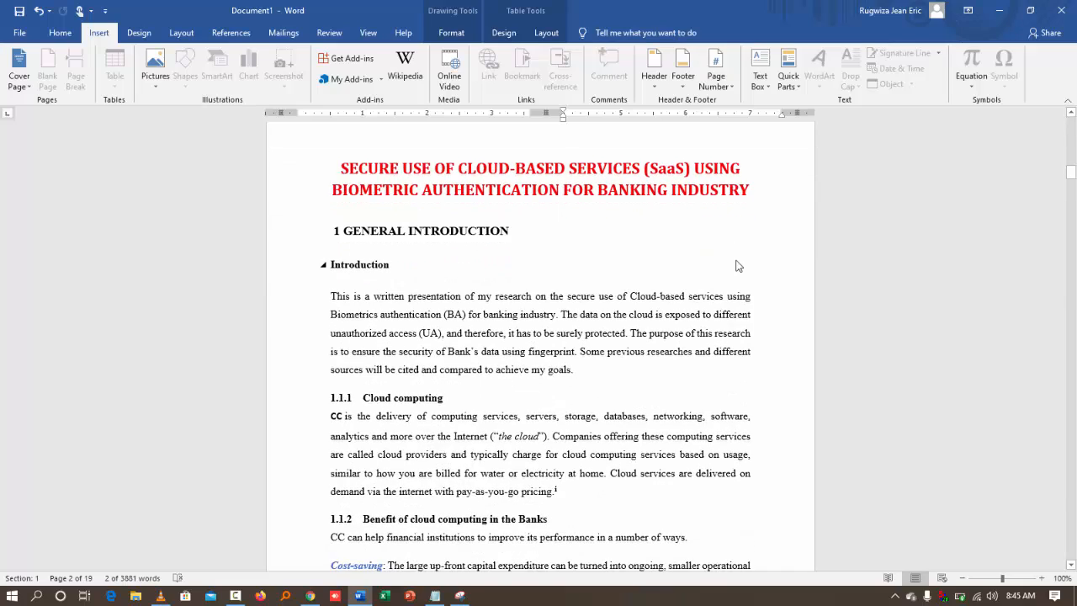
{"action": "scroll", "coordinate": [737, 265], "scroll_direction": "down", "scroll_amount": 10}
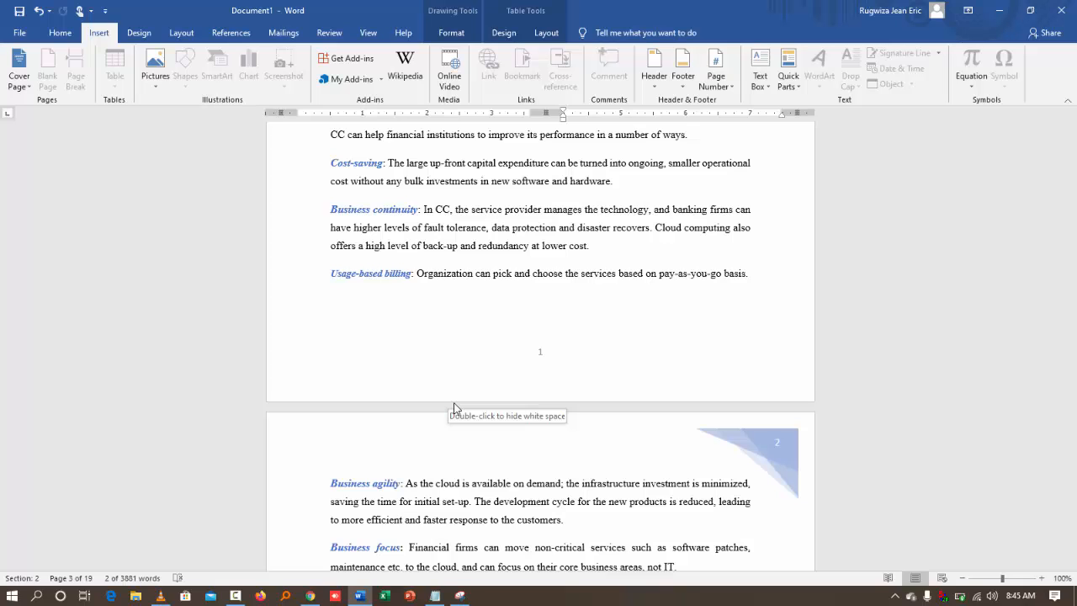
{"action": "scroll", "coordinate": [454, 409], "scroll_direction": "down", "scroll_amount": 18}
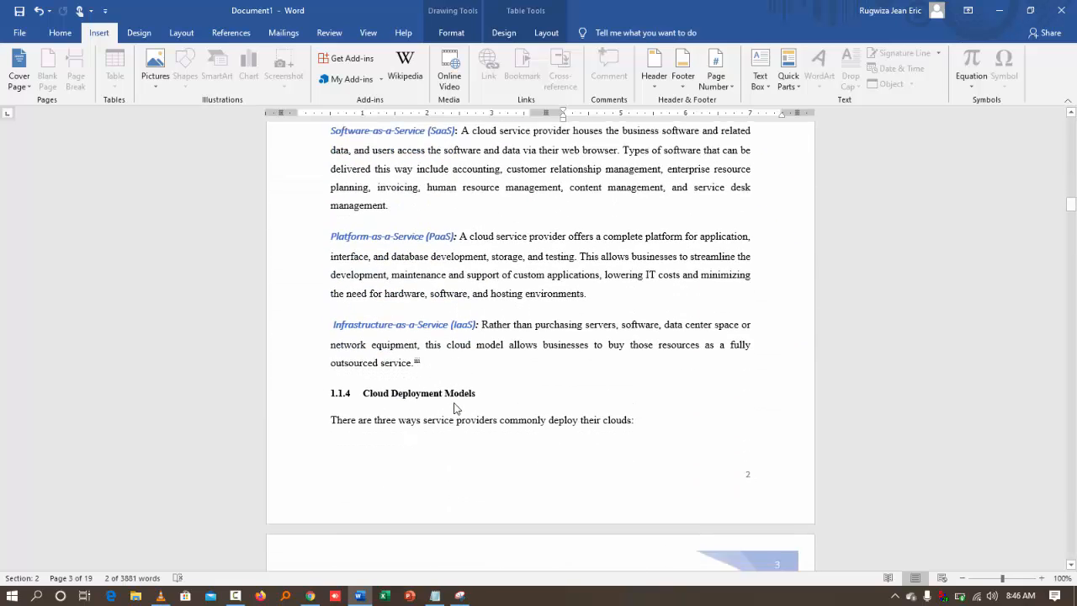
Add an empty unbulleted line after the Hybrid clouds item, above the Biometrics Authentication heading
{"action": "left_click", "coordinate": [375, 360]}
{"action": "scroll", "coordinate": [375, 360], "scroll_direction": "down", "scroll_amount": 9}
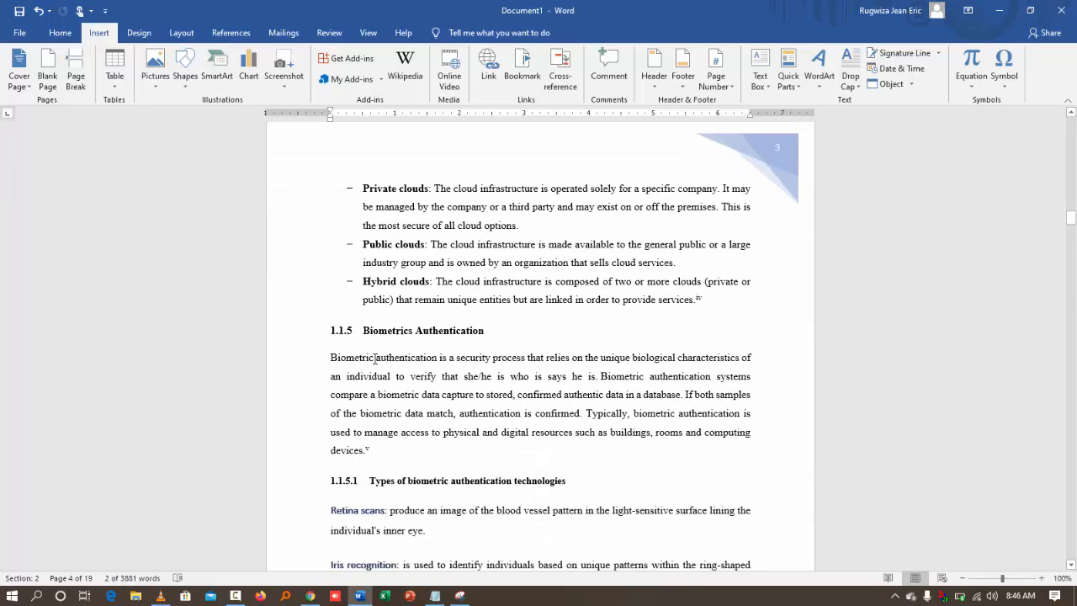
{"action": "left_click", "coordinate": [404, 300]}
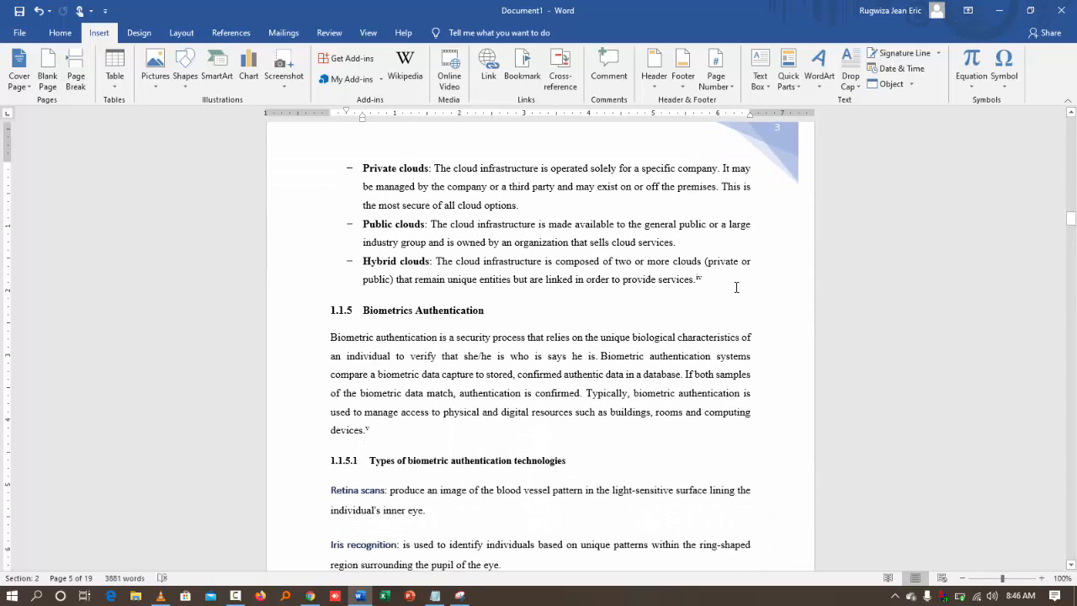
{"action": "key", "text": "Return"}
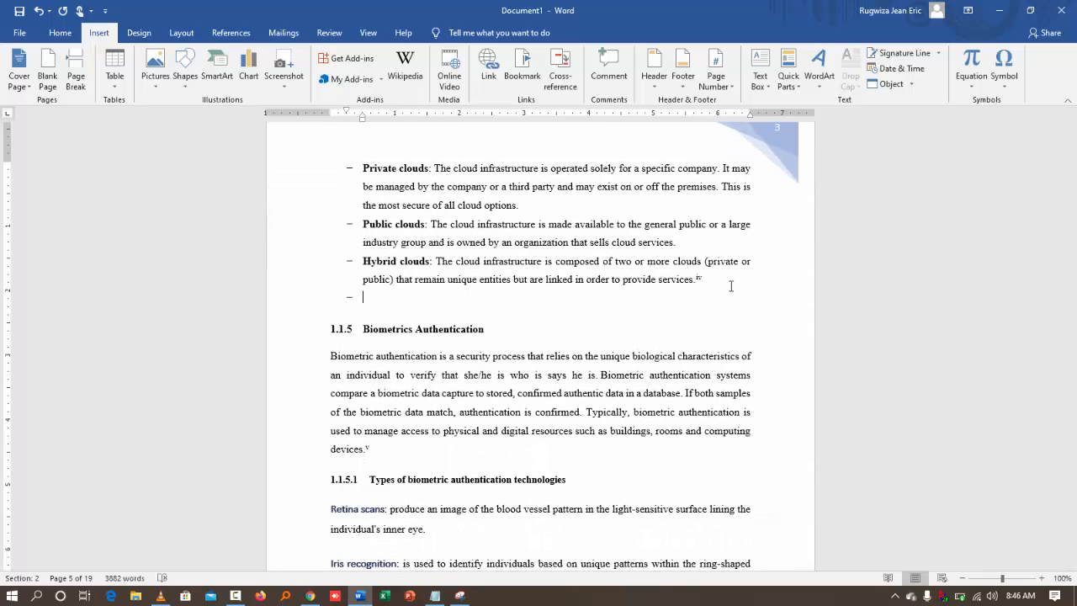
{"action": "key", "text": "Return"}
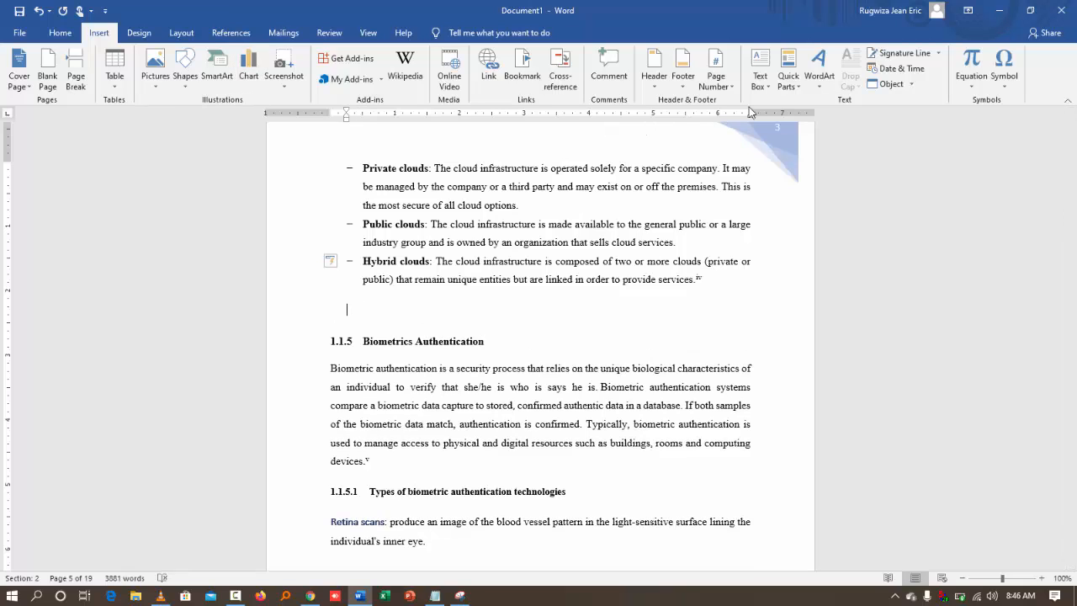
Insert a Filigree Quote text box with the quote "This document is awesome" and the source "GwizaTech"
{"action": "left_click", "coordinate": [760, 72]}
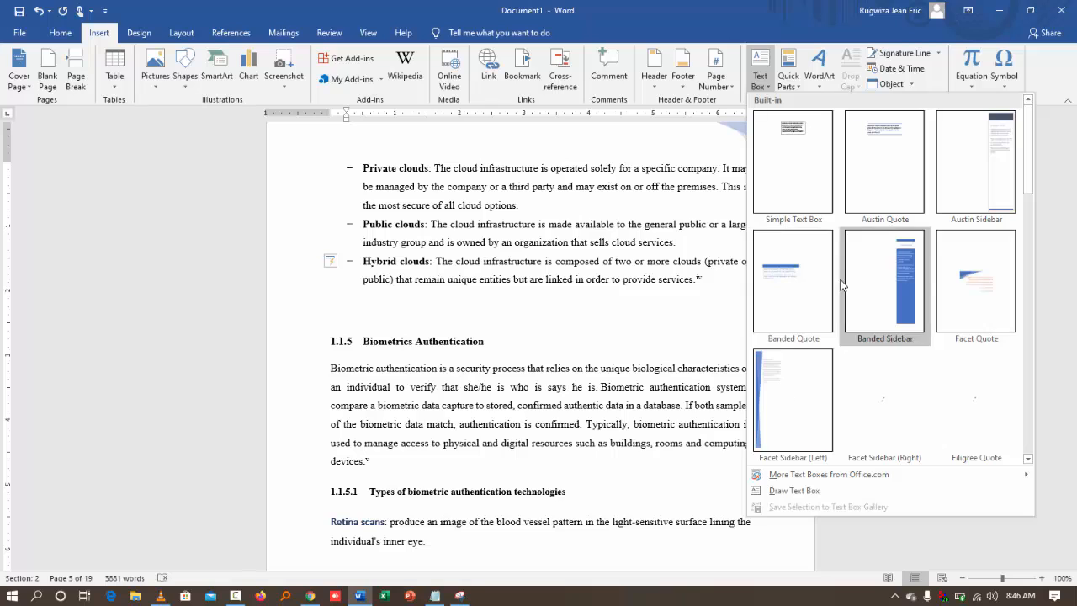
{"action": "scroll", "coordinate": [972, 266], "scroll_direction": "down", "scroll_amount": 3}
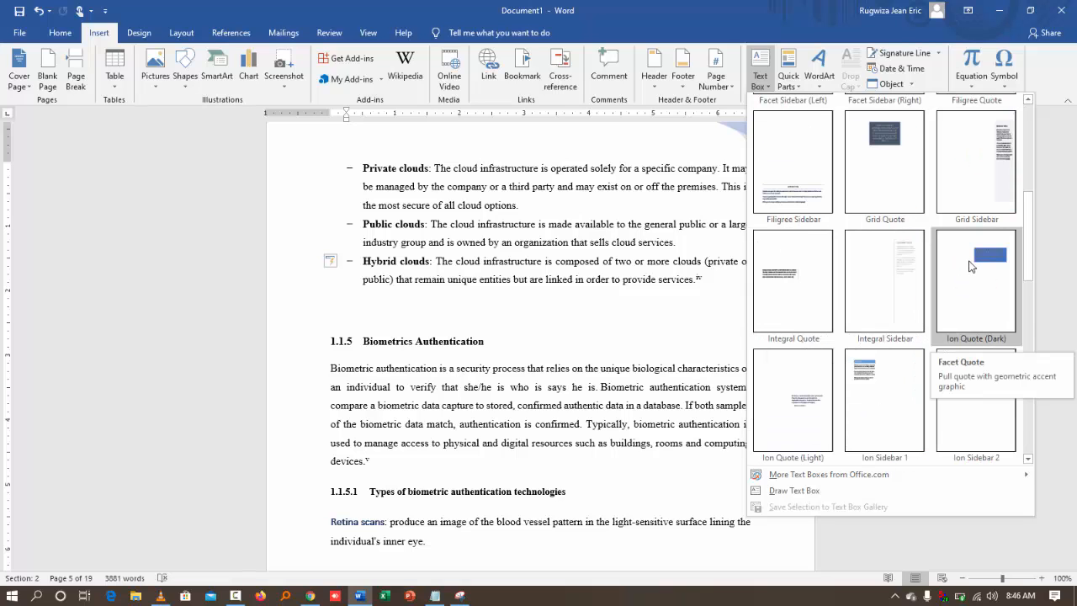
{"action": "scroll", "coordinate": [972, 270], "scroll_direction": "up", "scroll_amount": 2}
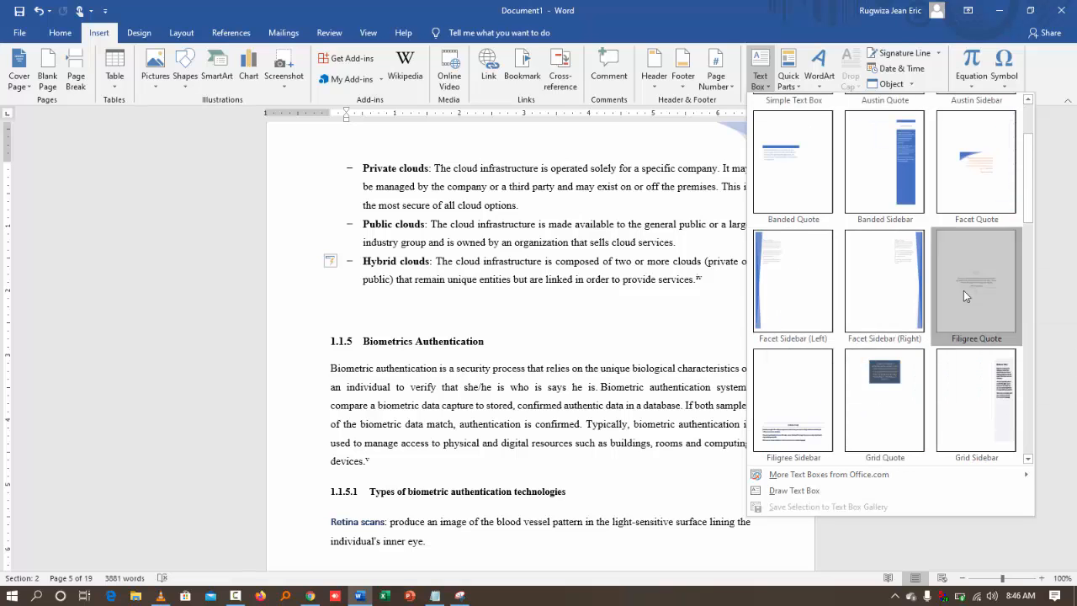
{"action": "left_click", "coordinate": [965, 295]}
{"action": "left_click", "coordinate": [534, 474]}
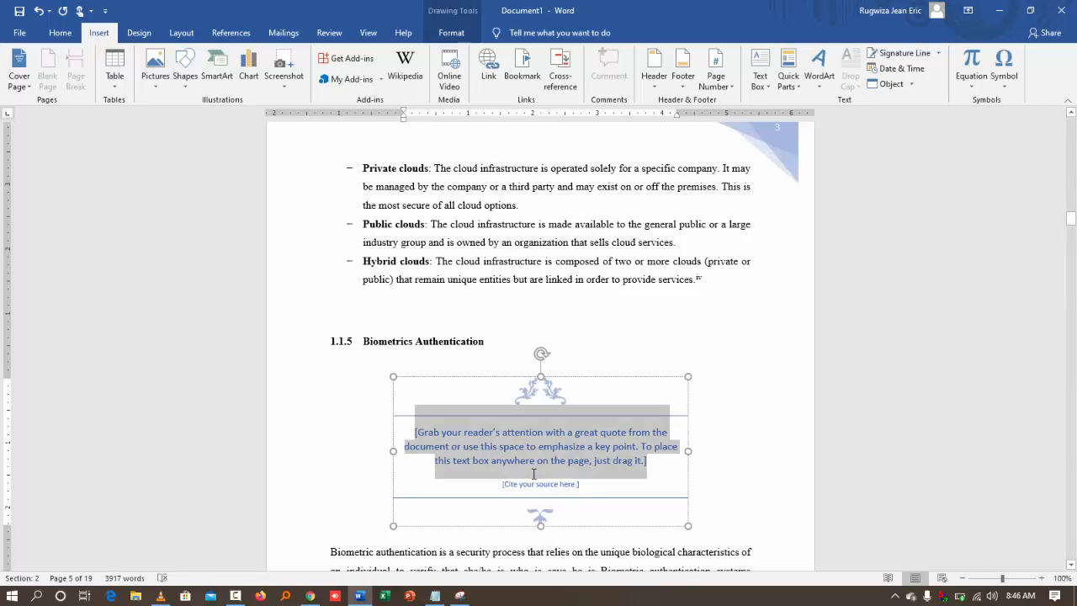
{"action": "type", "text": "This document is awesome"}
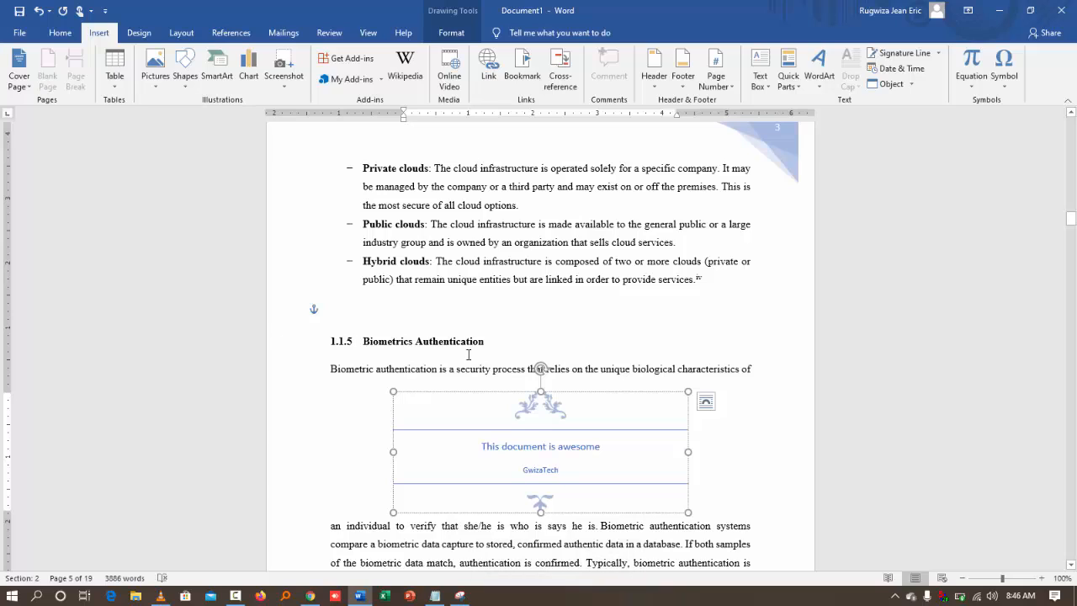
Set the quote box's text wrapping to Tight and move it against the left margin directly below the Biometrics Authentication heading
{"action": "left_click", "coordinate": [513, 391]}
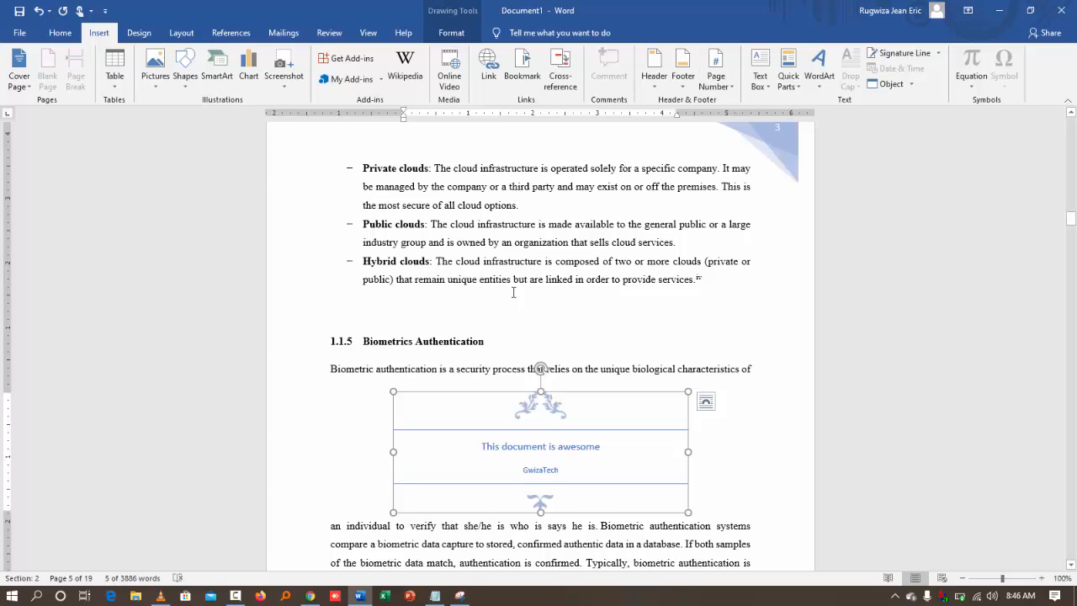
{"action": "double_click", "coordinate": [450, 402]}
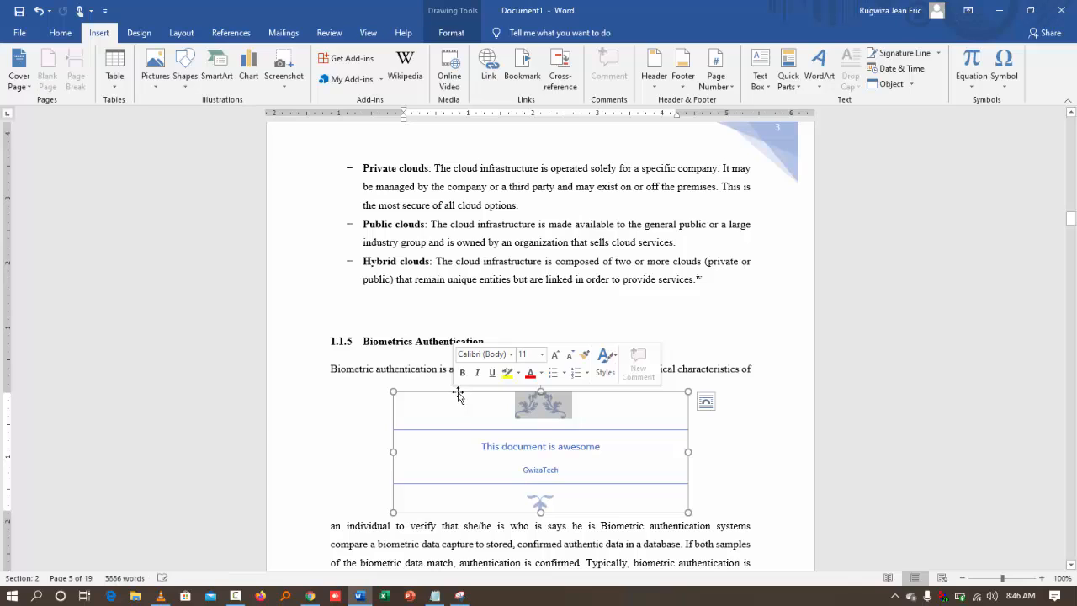
{"action": "left_click", "coordinate": [458, 393]}
{"action": "left_click_drag", "start_coordinate": [457, 393], "coordinate": [448, 385]}
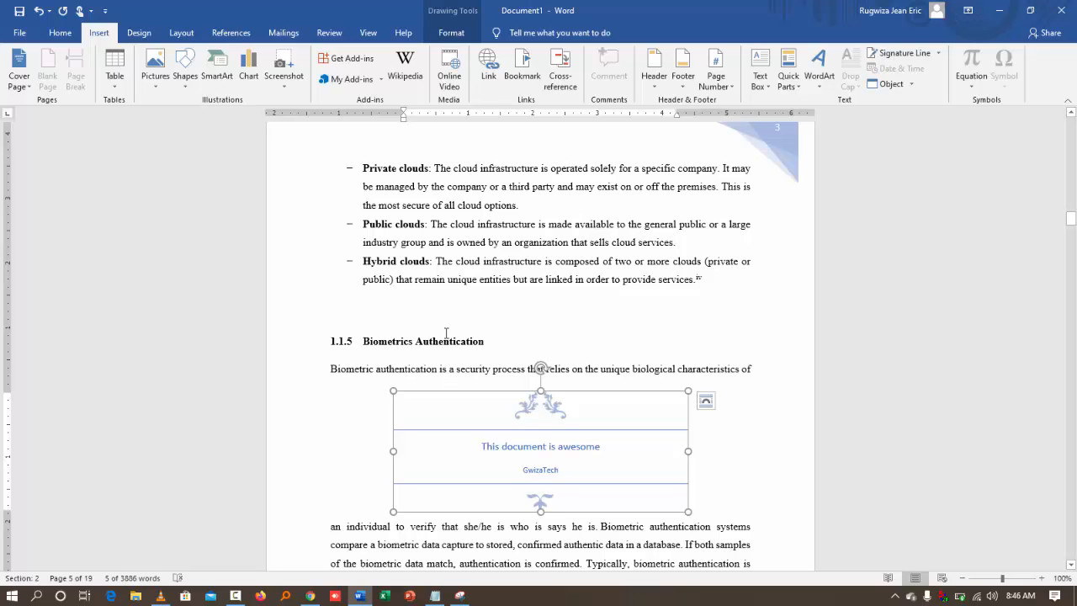
{"action": "left_click", "coordinate": [444, 35]}
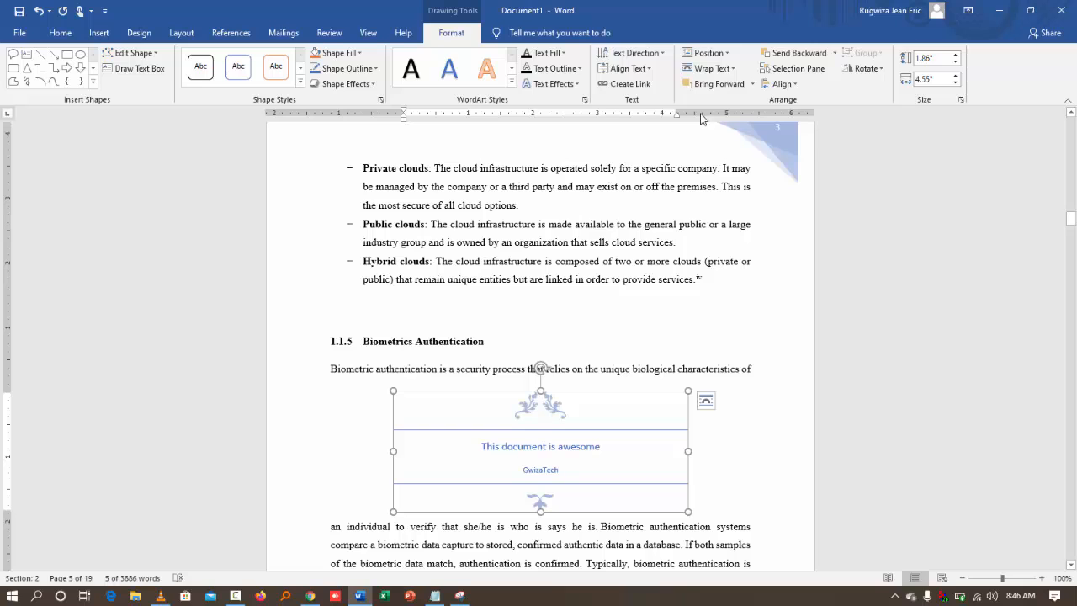
{"action": "left_click", "coordinate": [712, 68]}
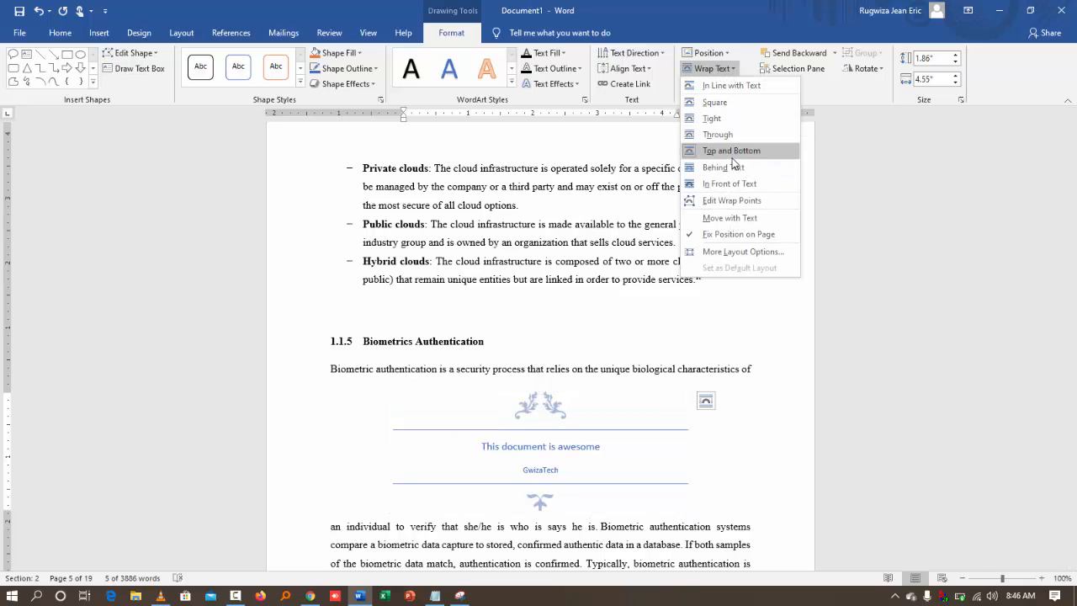
{"action": "left_click", "coordinate": [721, 122]}
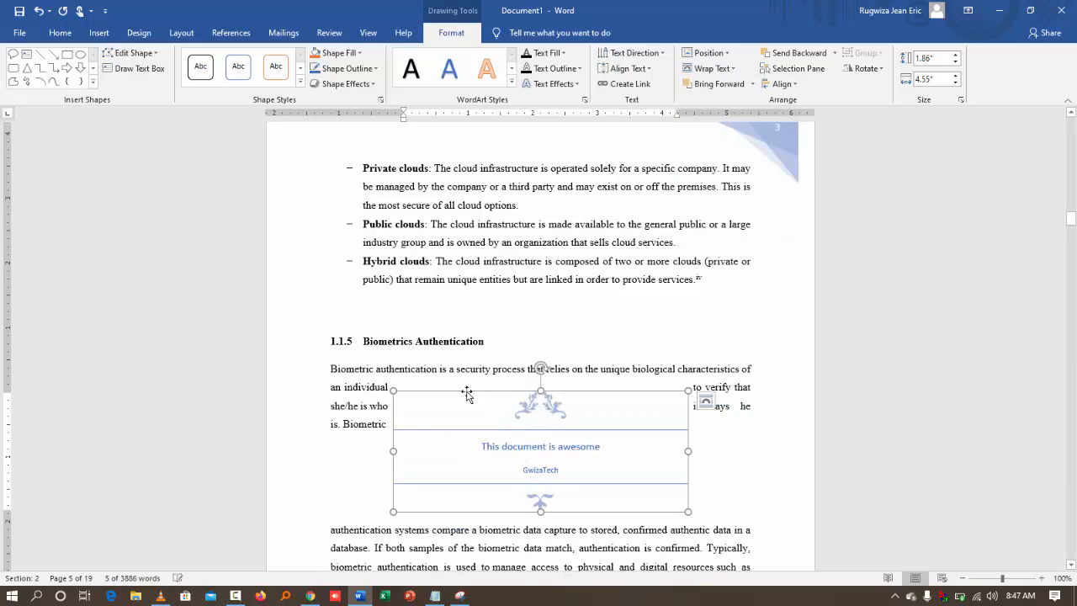
{"action": "left_click_drag", "start_coordinate": [466, 396], "coordinate": [401, 367]}
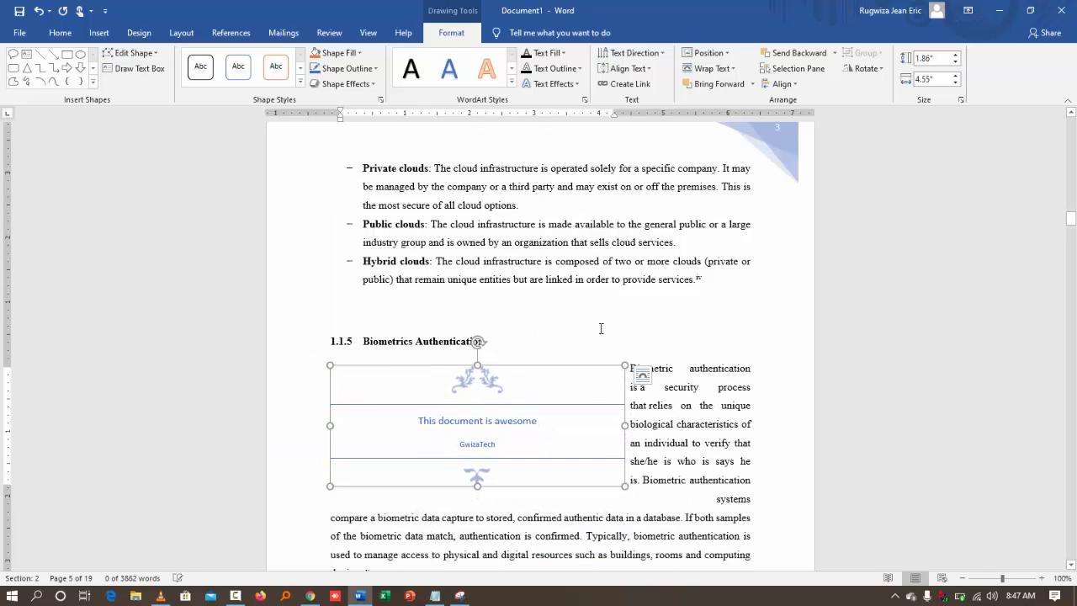
Add an empty line above heading 1.1.5.1 and draw a text box there, about 5.79 inches wide and 0.63 inches tall
{"action": "scroll", "coordinate": [607, 396], "scroll_direction": "down", "scroll_amount": 5}
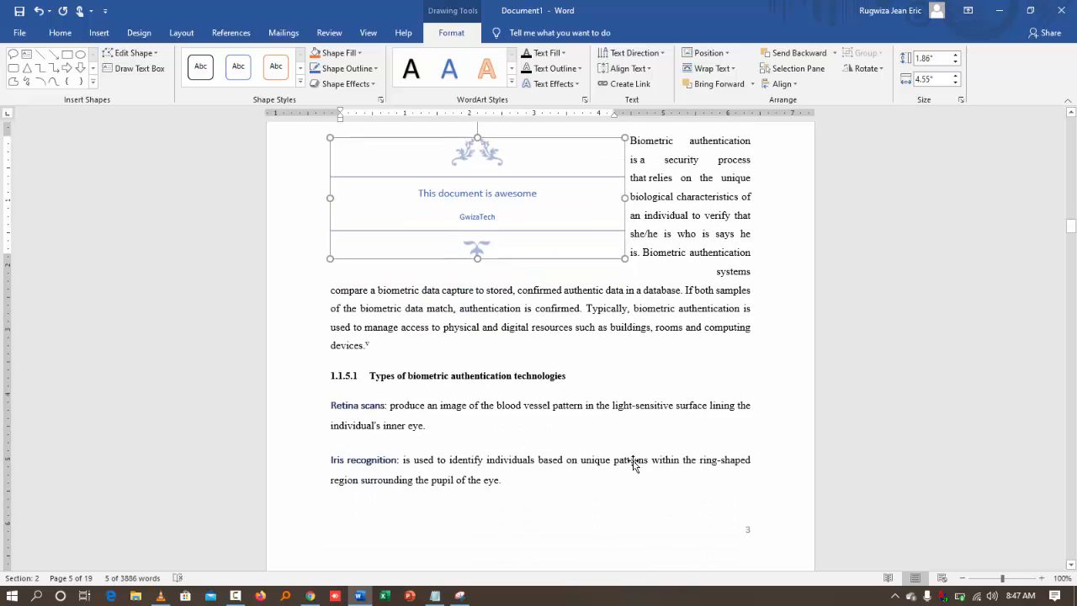
{"action": "left_click", "coordinate": [430, 345]}
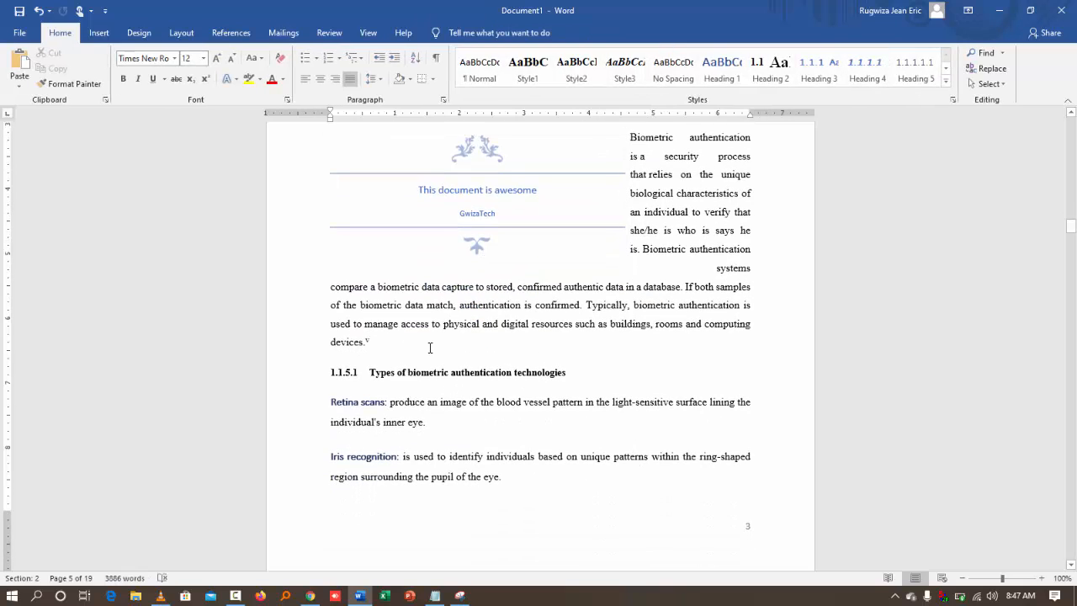
{"action": "key", "text": "Return"}
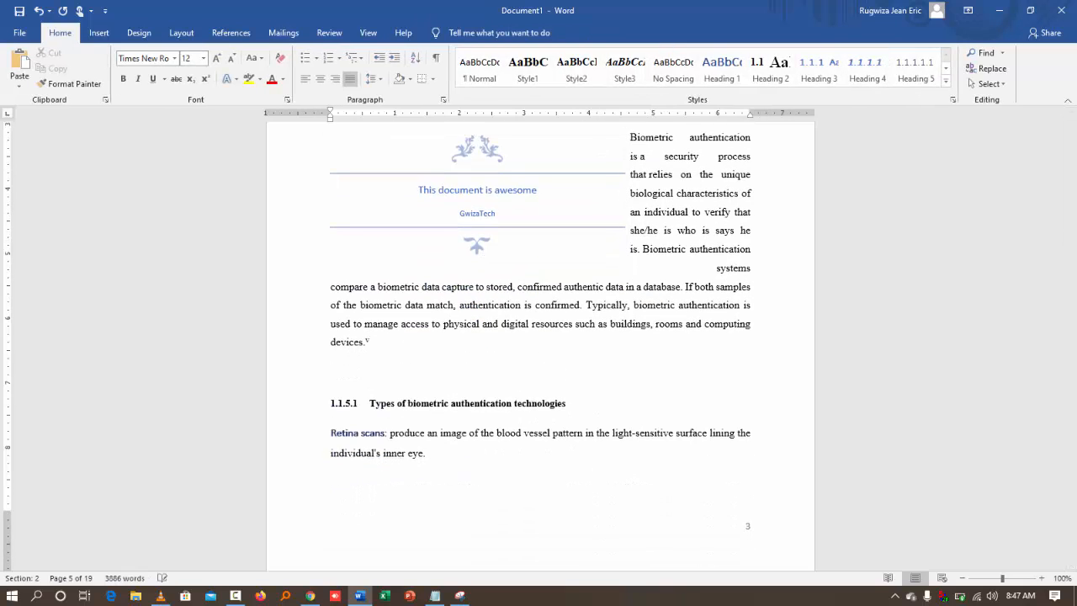
{"action": "left_click", "coordinate": [99, 33]}
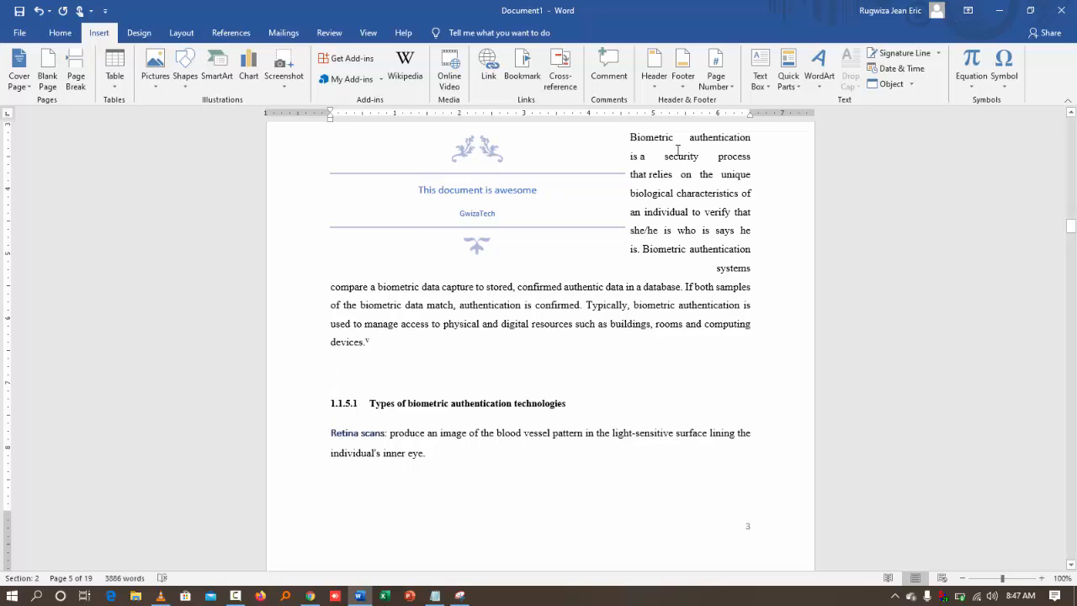
{"action": "left_click", "coordinate": [760, 81]}
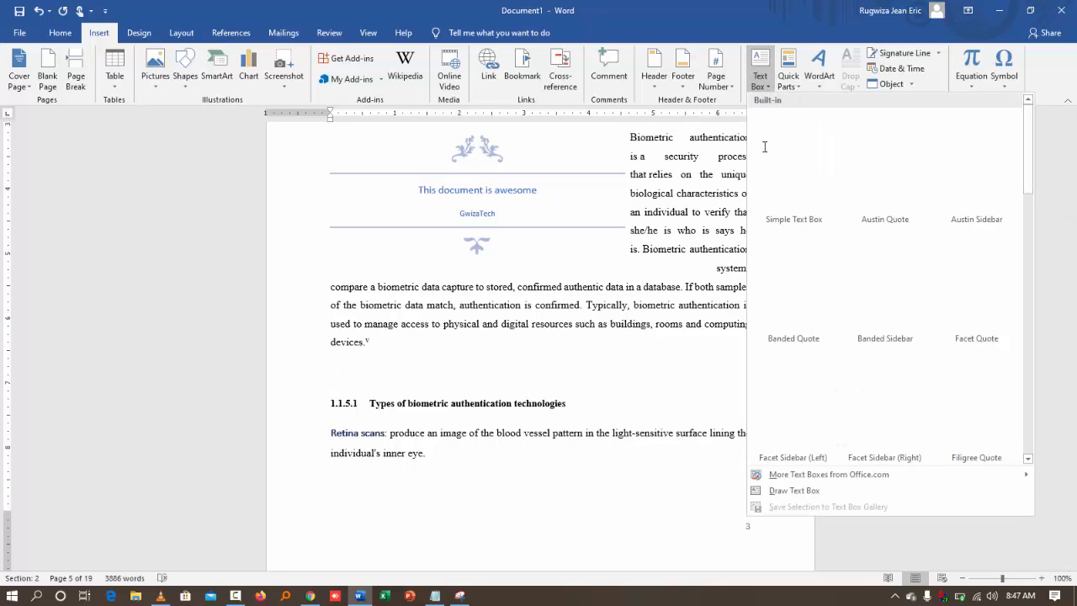
{"action": "left_click", "coordinate": [795, 491]}
{"action": "left_click_drag", "start_coordinate": [340, 362], "coordinate": [712, 402]}
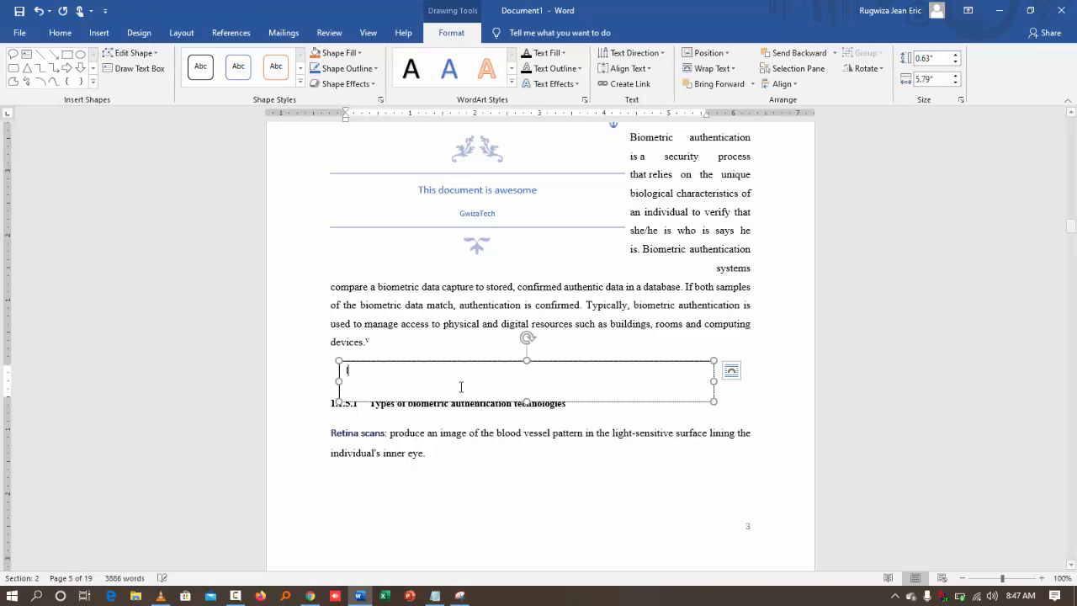
Fill the drawn text box with the sample lines Lsdfmkdmf, Sgmke, Et, Mket, Eth and Me, and enlarge its height to about 2.46 inches
{"action": "type", "text": "lsdfmkdmf"}
{"action": "key", "text": "Return"}
{"action": "type", "text": "Sgmke"}
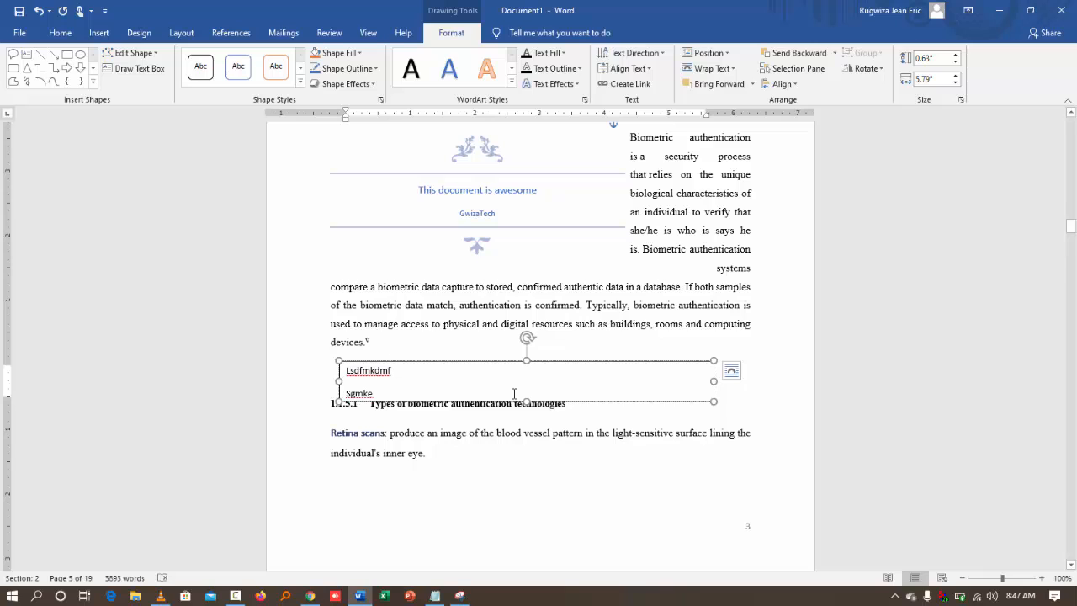
{"action": "left_click_drag", "start_coordinate": [529, 401], "coordinate": [531, 516]}
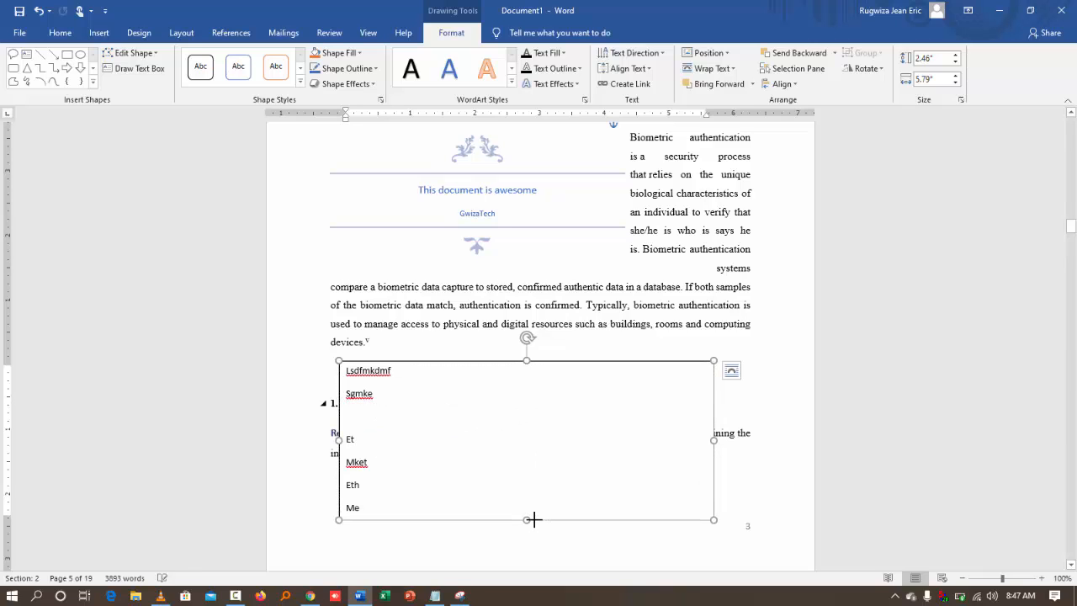
Set the drawn text box's text wrapping to Behind Text
{"action": "scroll", "coordinate": [375, 414], "scroll_direction": "down", "scroll_amount": 1}
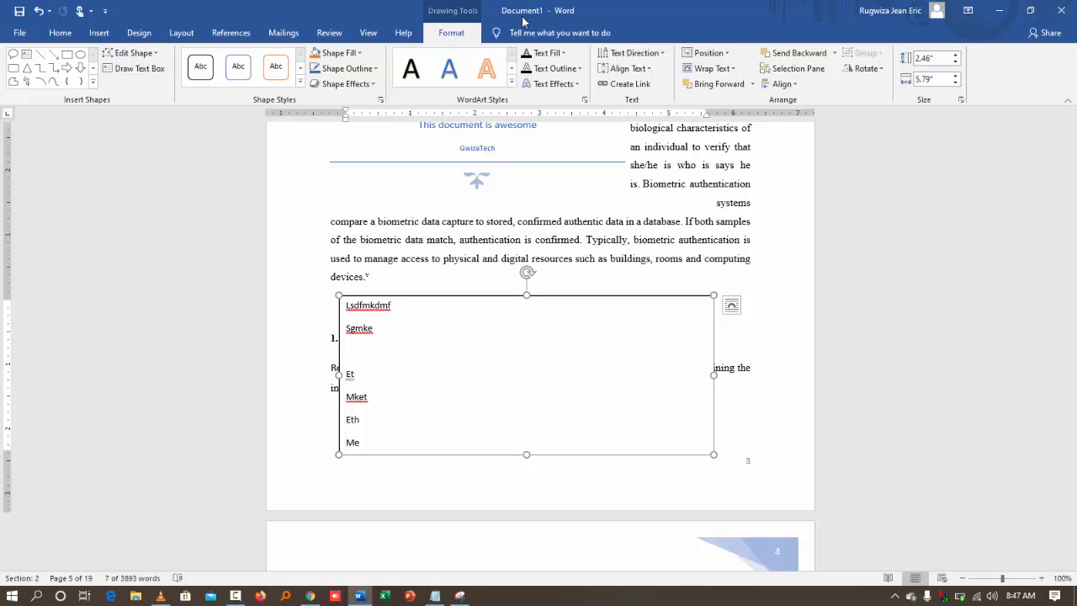
{"action": "left_click", "coordinate": [730, 68]}
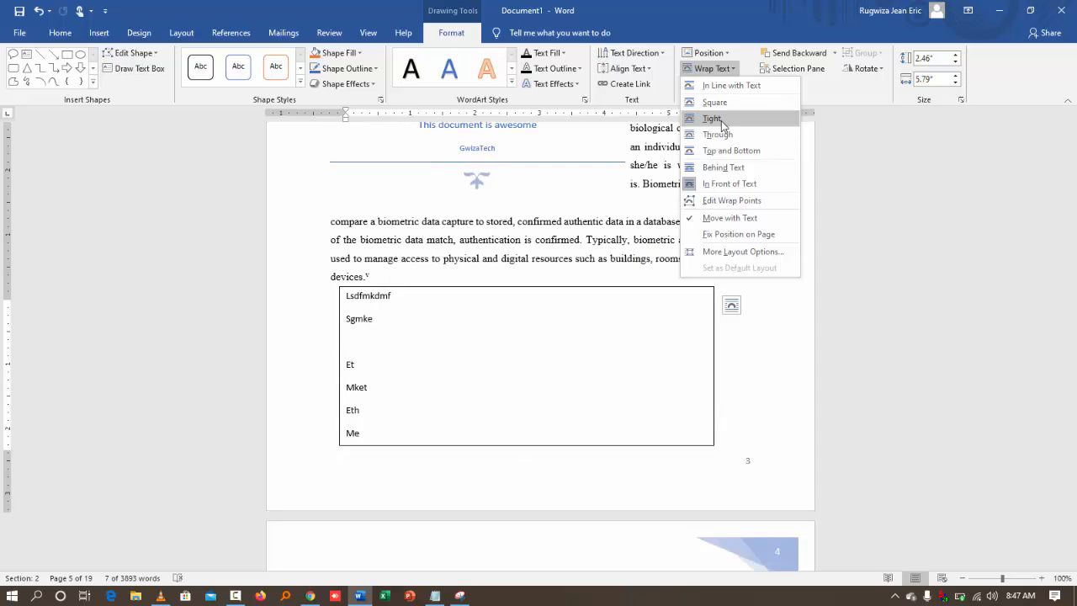
{"action": "left_click", "coordinate": [729, 171]}
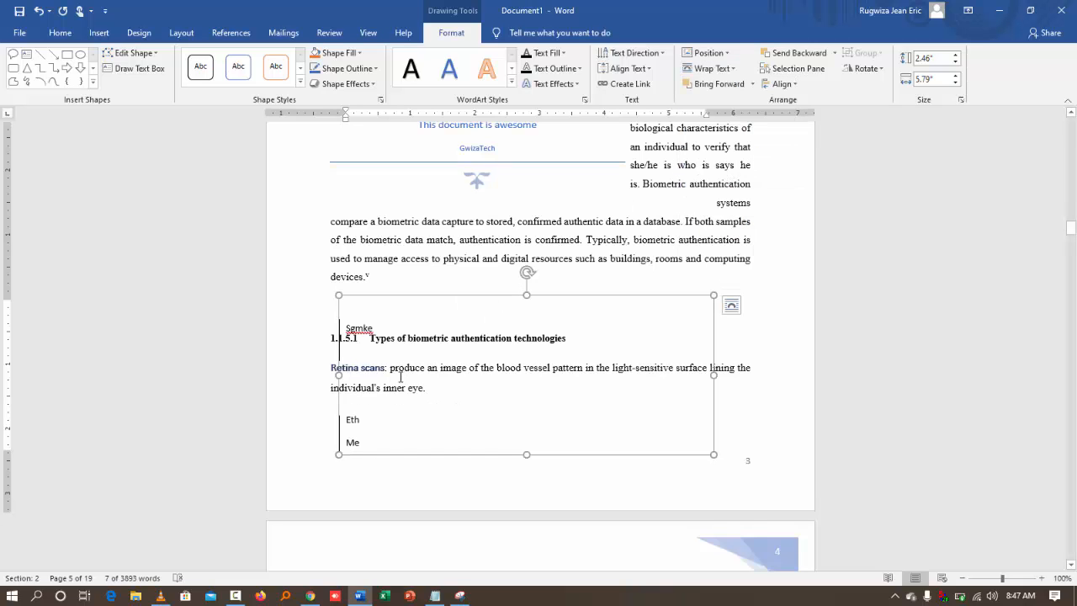
Clear all sample text from the drawn text box and delete the empty box from the page
{"action": "left_click", "coordinate": [382, 316]}
{"action": "key", "text": "ctrl+a"}
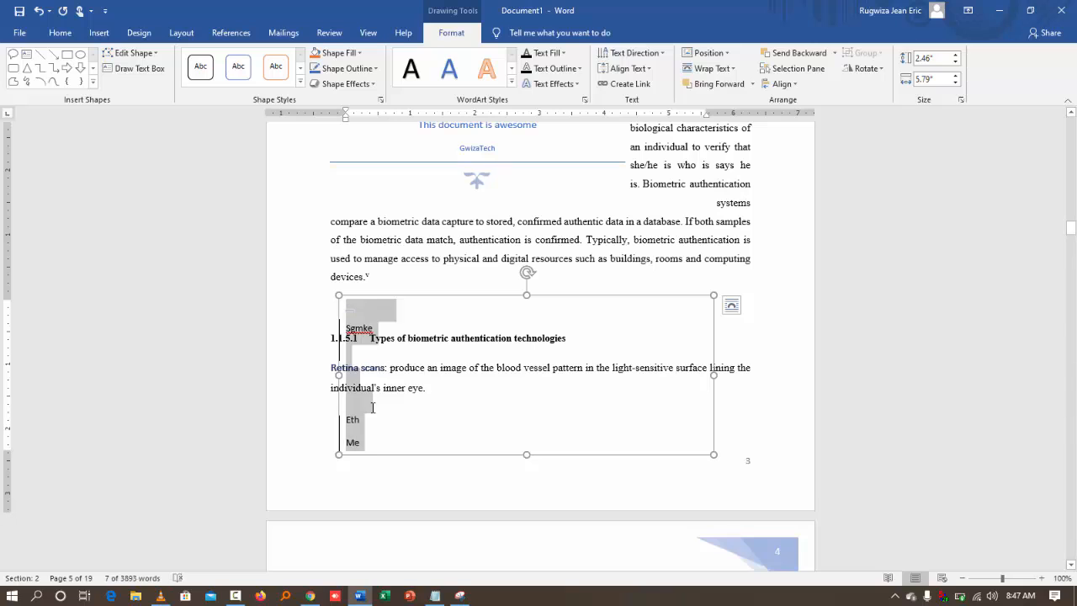
{"action": "key", "text": "Delete"}
{"action": "left_click", "coordinate": [429, 244]}
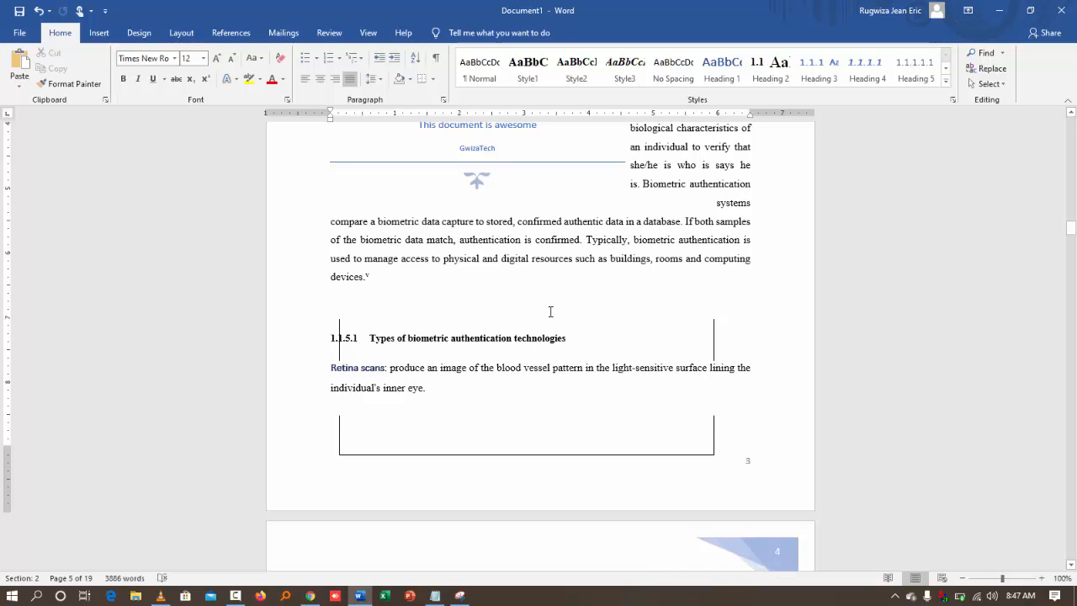
{"action": "left_click", "coordinate": [338, 455]}
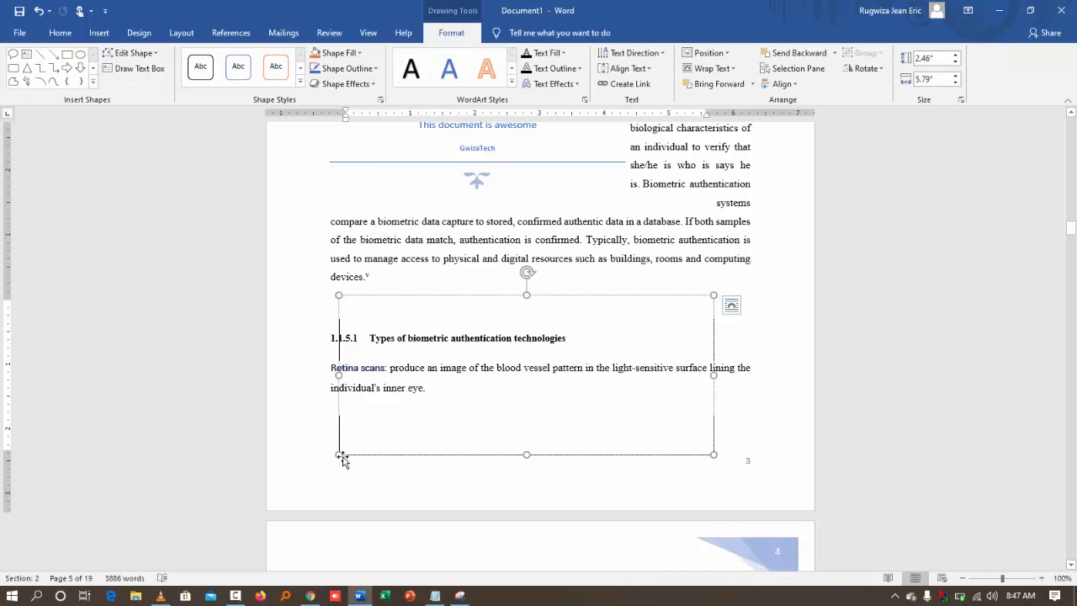
{"action": "left_click", "coordinate": [338, 456]}
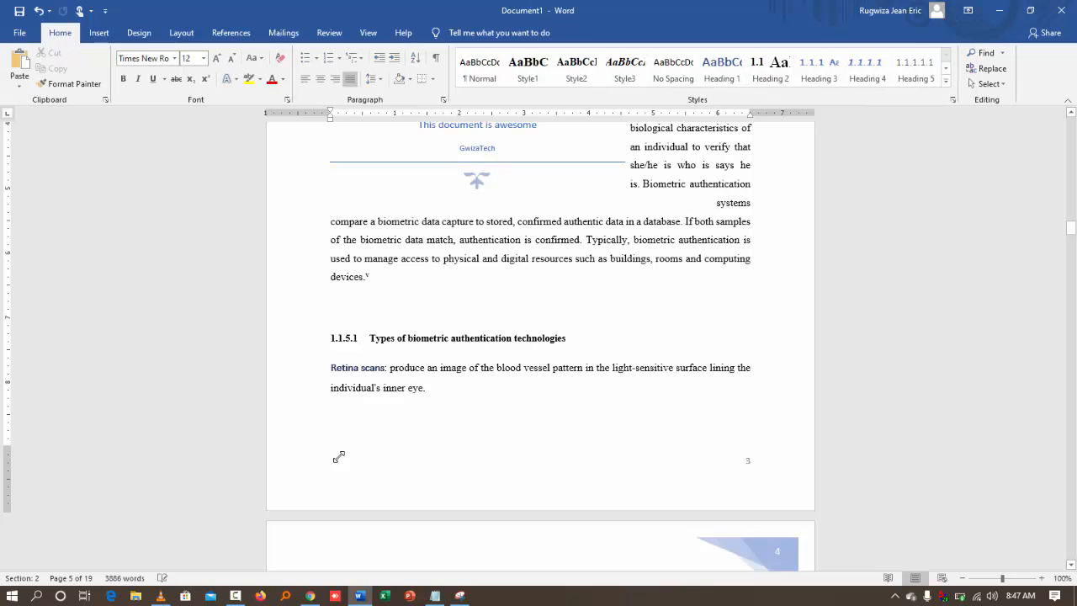
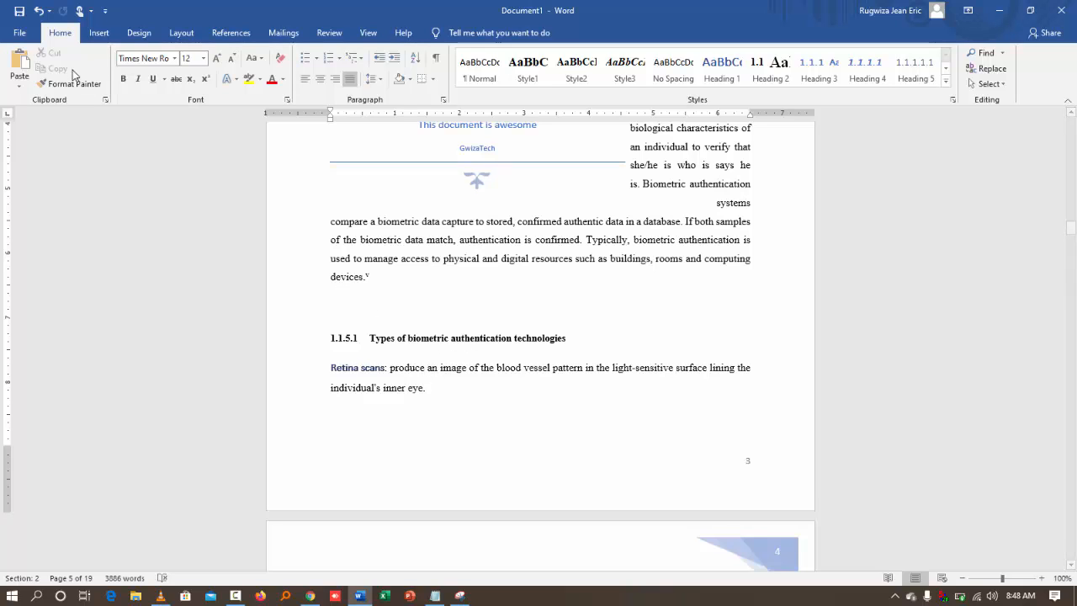
Insert the built-in Fourier Series equation on the empty line above heading 1.1.5.1
{"action": "left_click", "coordinate": [99, 34]}
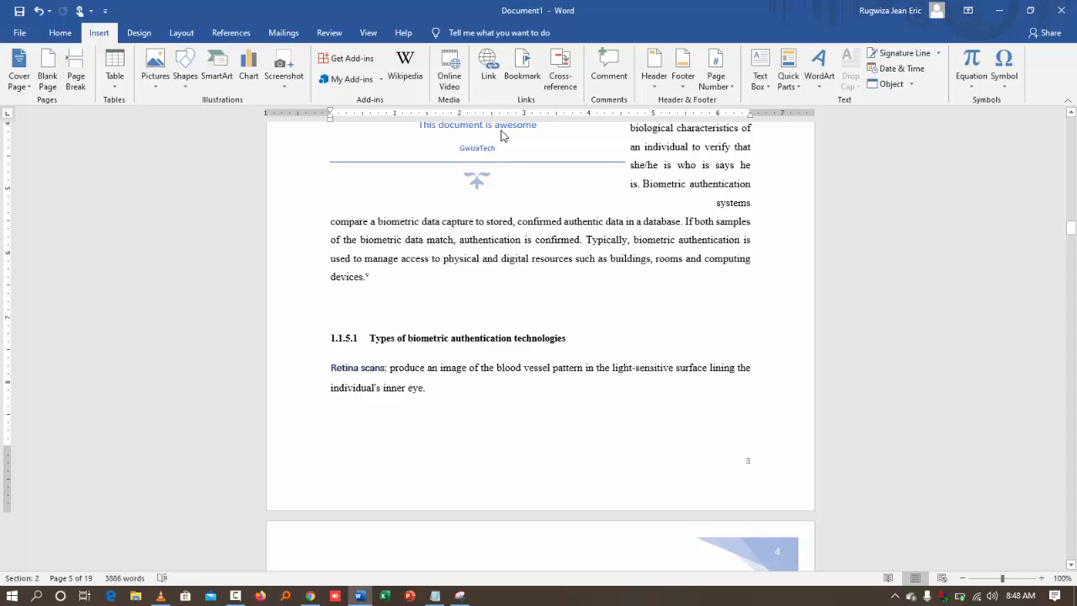
{"action": "left_click", "coordinate": [973, 80]}
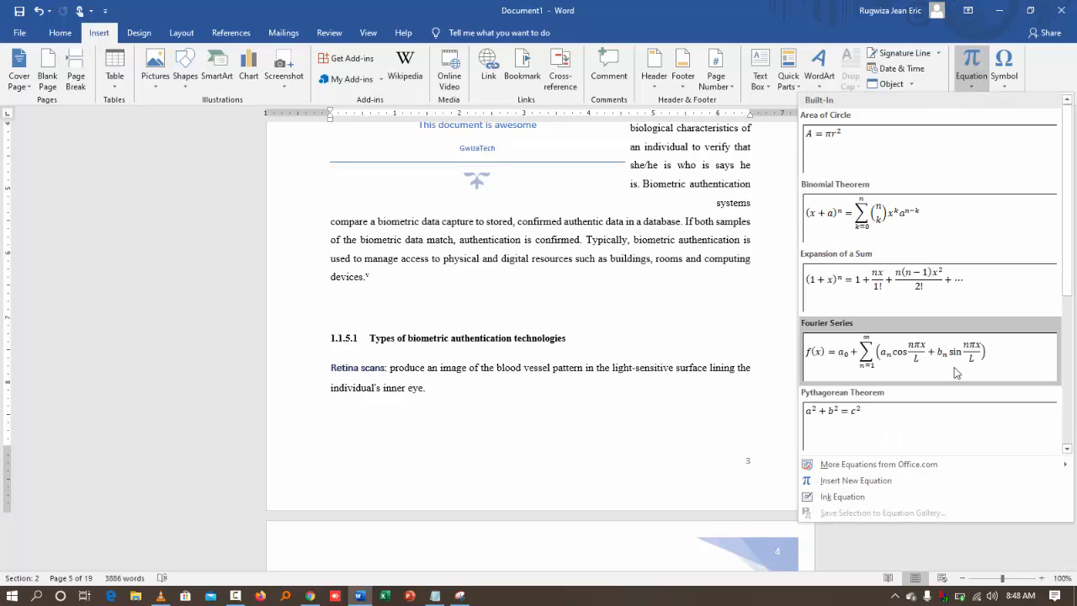
{"action": "left_click", "coordinate": [887, 342]}
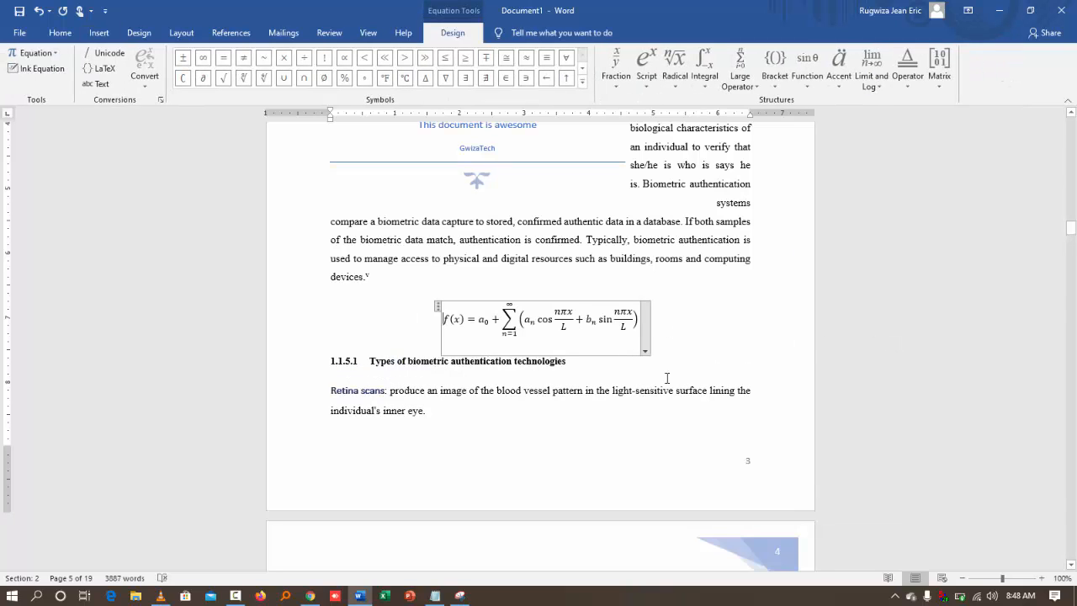
Insert a new blank equation at the end of the Retina scans paragraph, after "individual's inner eye."
{"action": "left_click", "coordinate": [461, 413]}
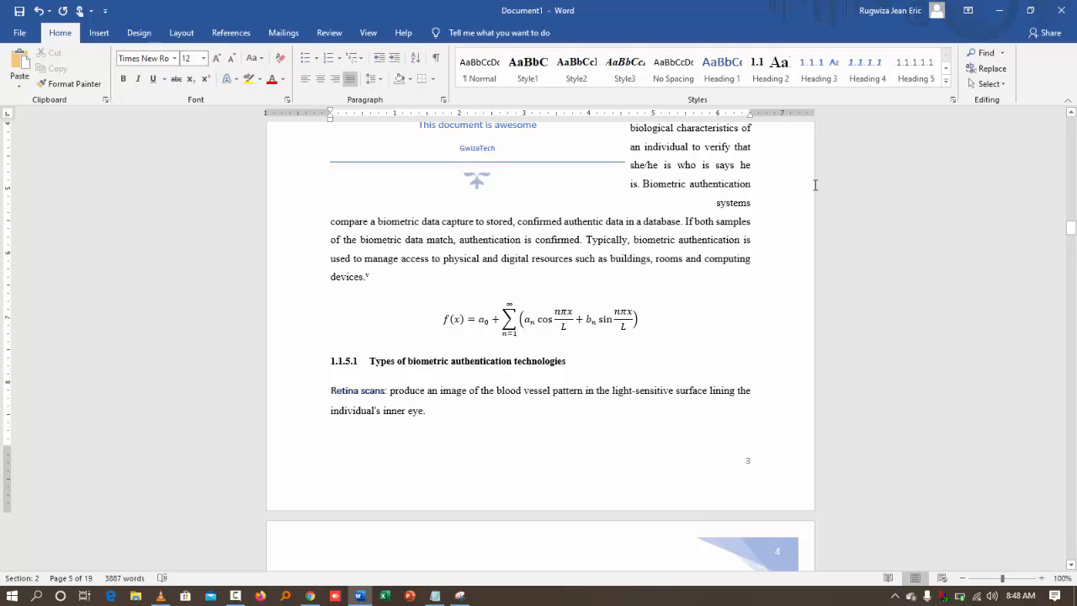
{"action": "left_click", "coordinate": [98, 33]}
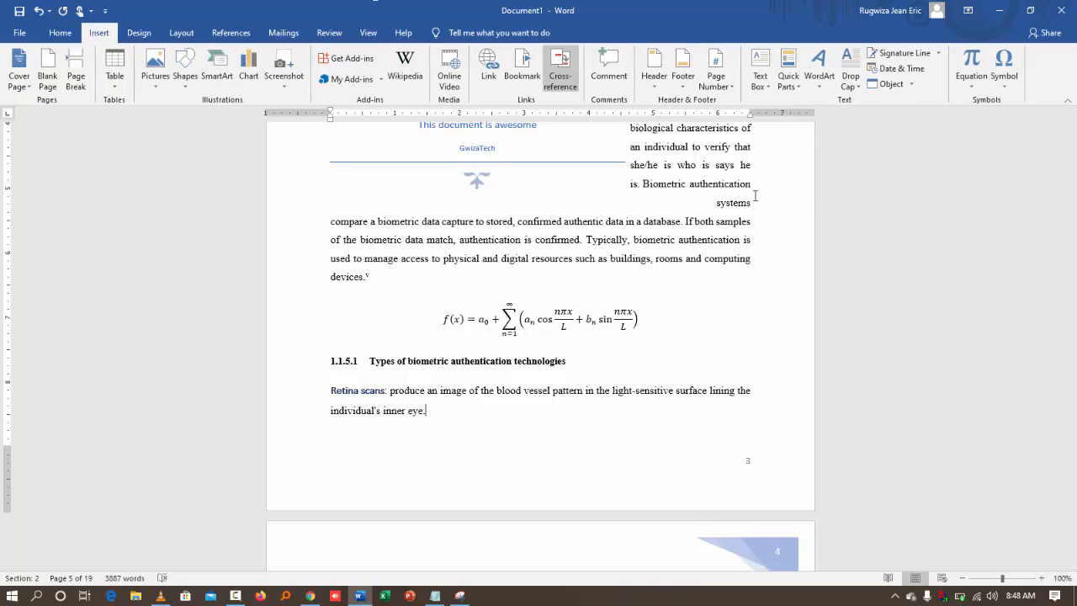
{"action": "left_click", "coordinate": [967, 87]}
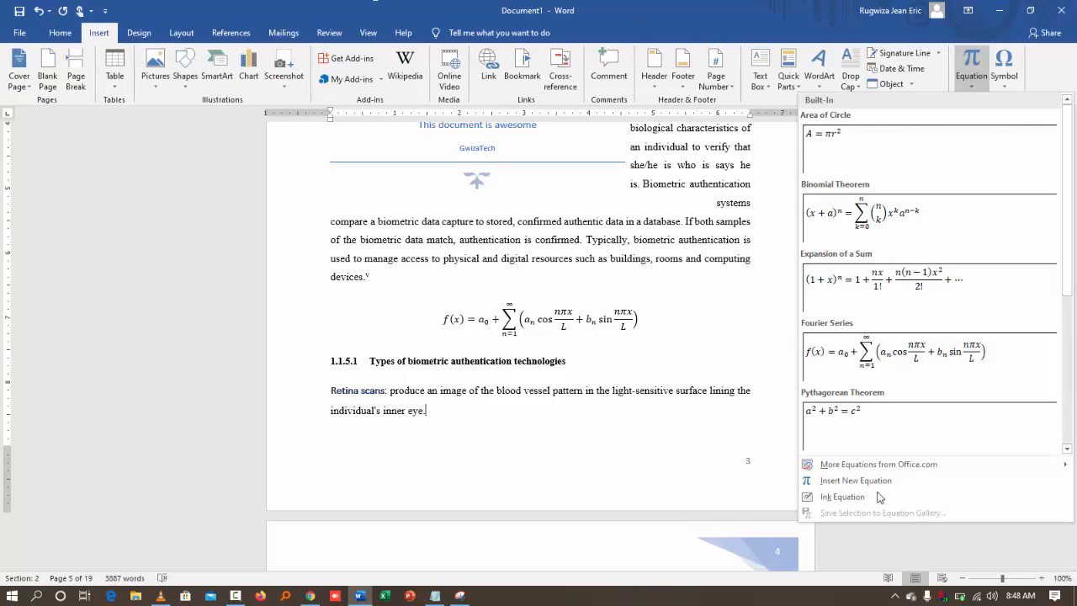
{"action": "left_click", "coordinate": [862, 486]}
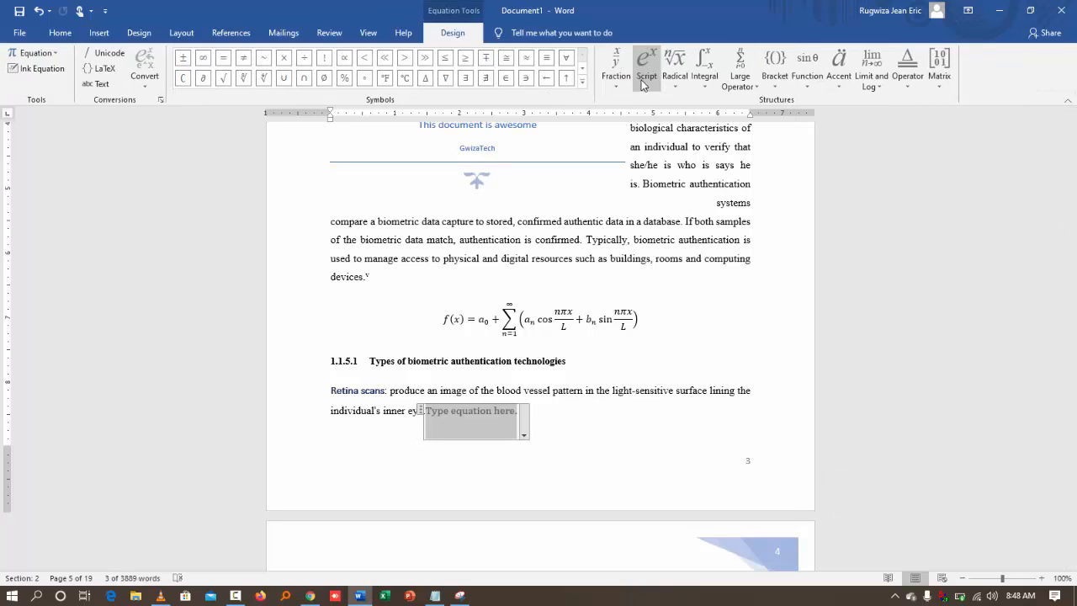
Begin the new equation with a superscript structure holding base e and exponent x, followed by an equals sign
{"action": "left_click", "coordinate": [614, 69]}
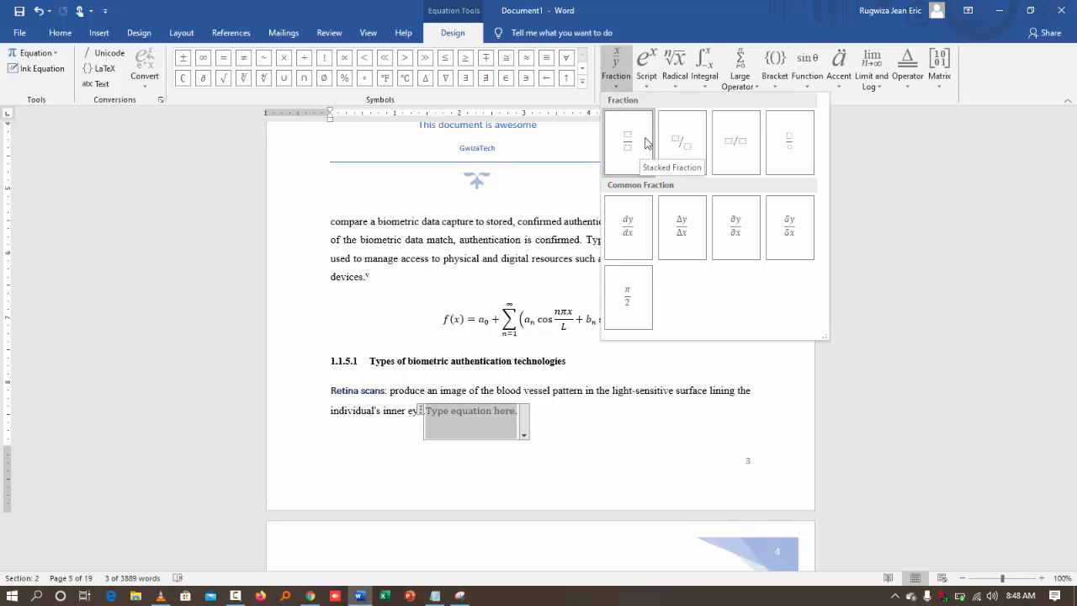
{"action": "left_click", "coordinate": [646, 68]}
{"action": "left_click", "coordinate": [646, 67]}
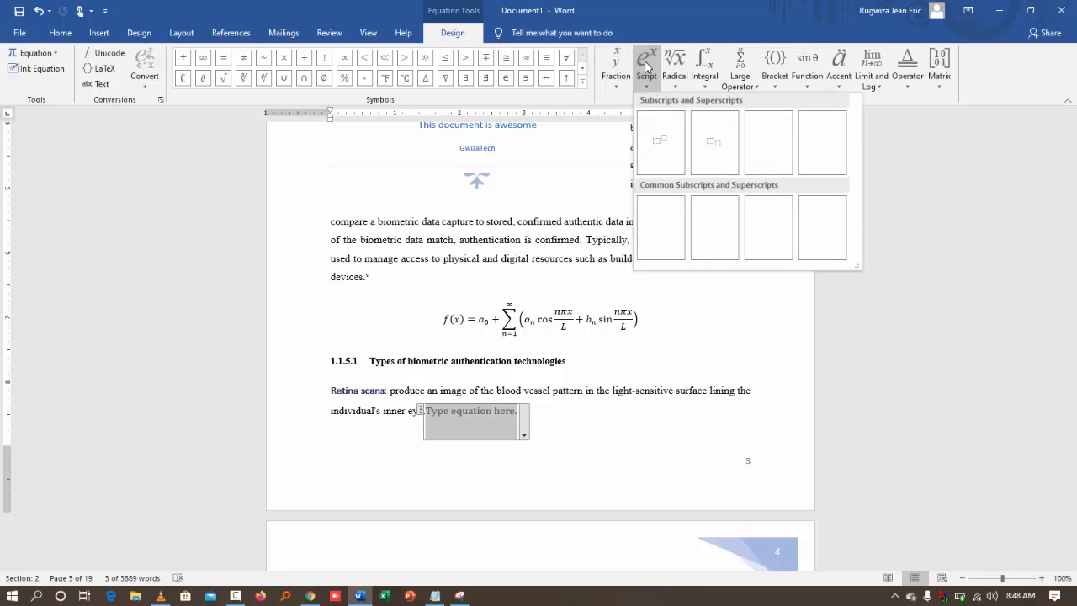
{"action": "left_click", "coordinate": [661, 141]}
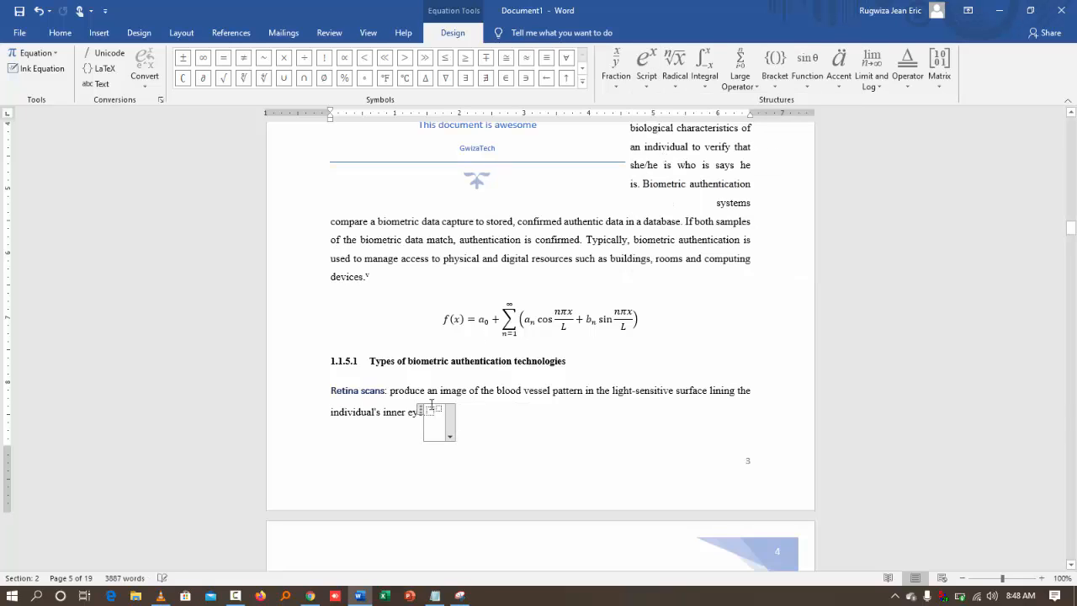
{"action": "type", "text": "e"}
{"action": "left_click", "coordinate": [435, 410]}
{"action": "type", "text": "x"}
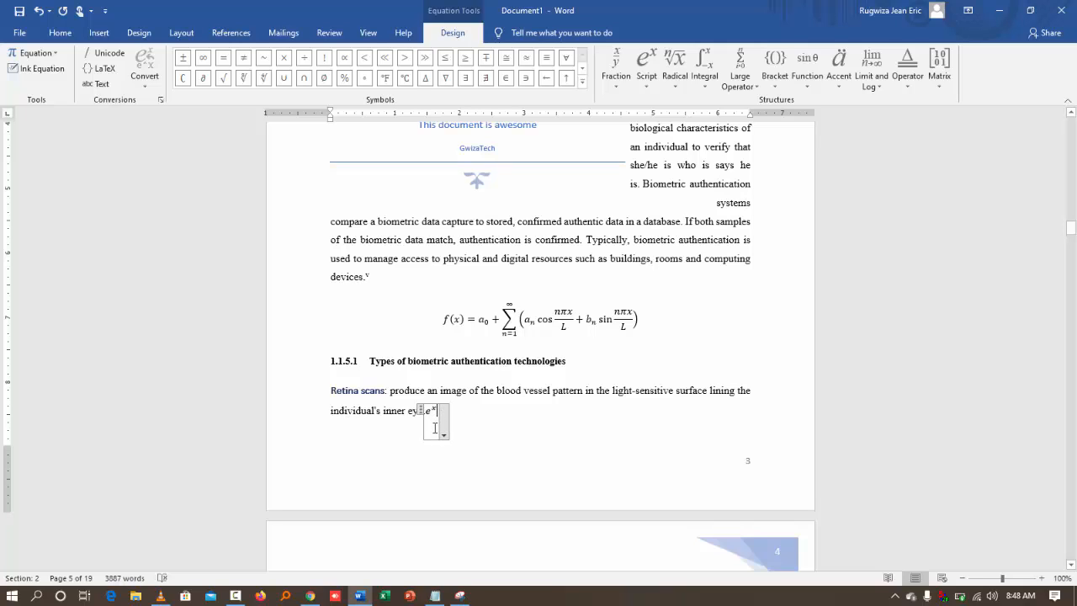
{"action": "key", "text": "Right"}
{"action": "type", "text": "="}
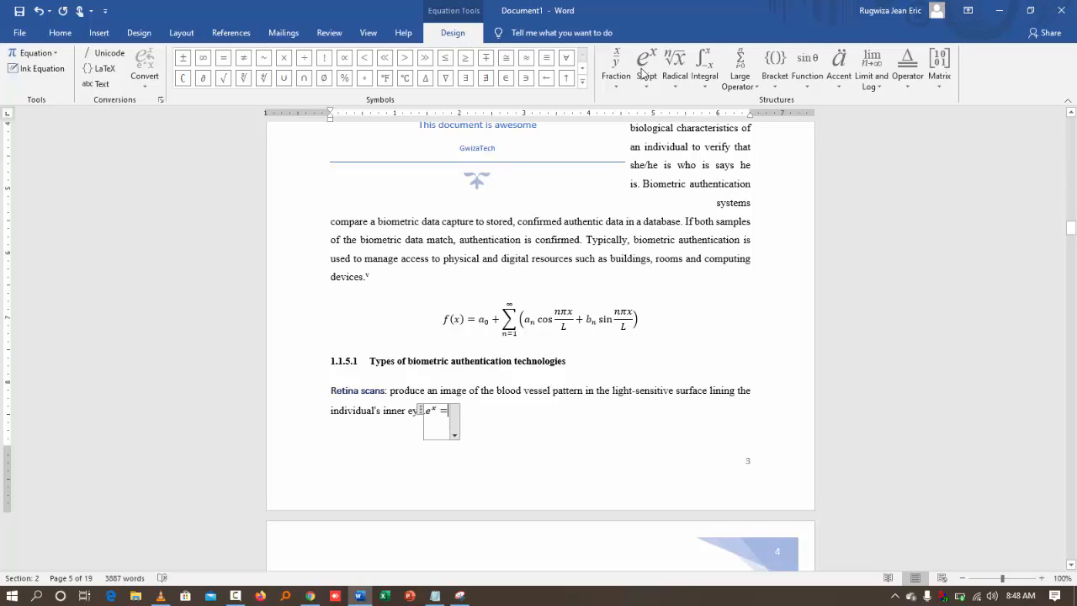
Add a stacked fraction after the equals sign with x+1 as numerator and an empty square root as denominator
{"action": "left_click", "coordinate": [617, 66]}
{"action": "left_click", "coordinate": [620, 134]}
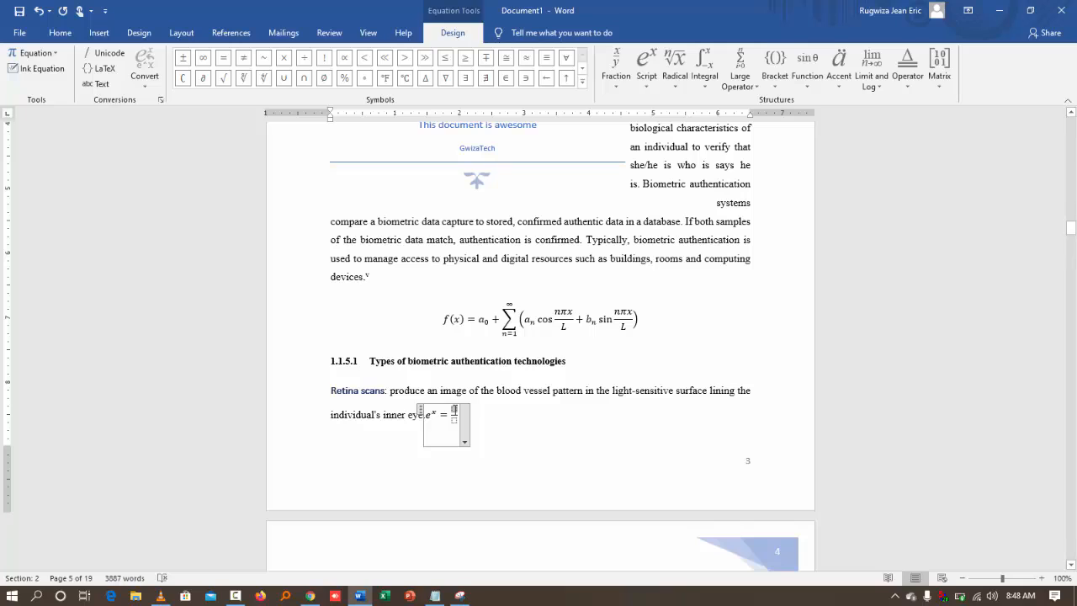
{"action": "type", "text": "x+"}
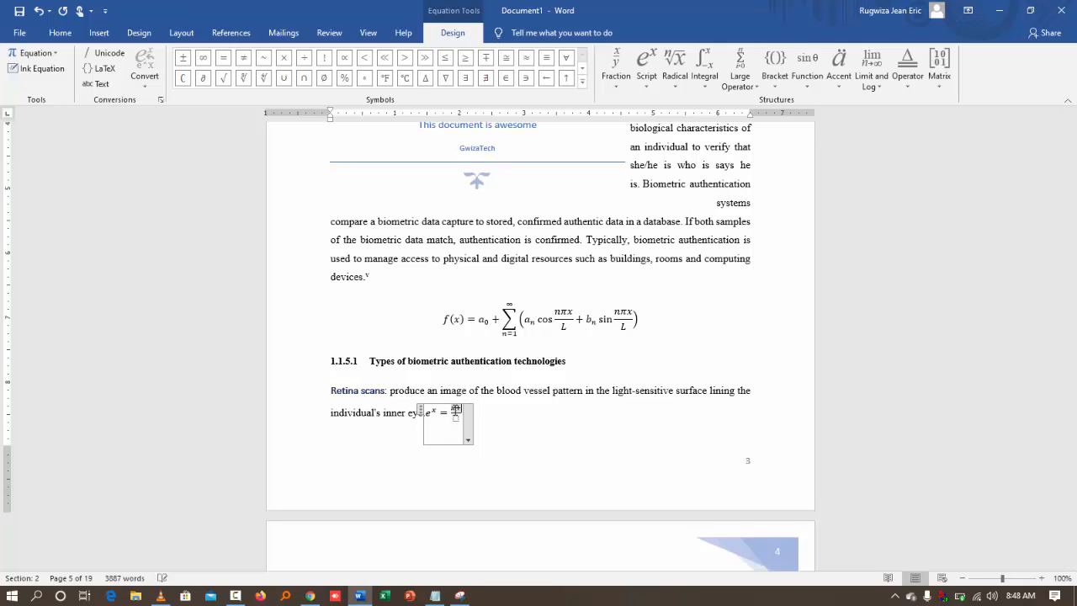
{"action": "type", "text": "1"}
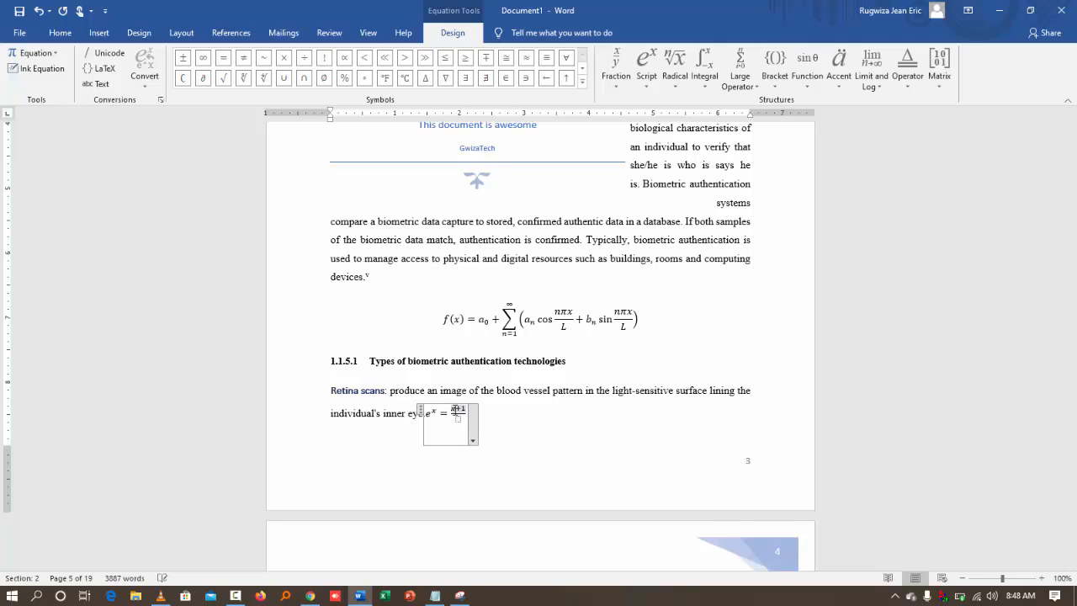
{"action": "left_click", "coordinate": [458, 420]}
{"action": "left_click", "coordinate": [675, 69]}
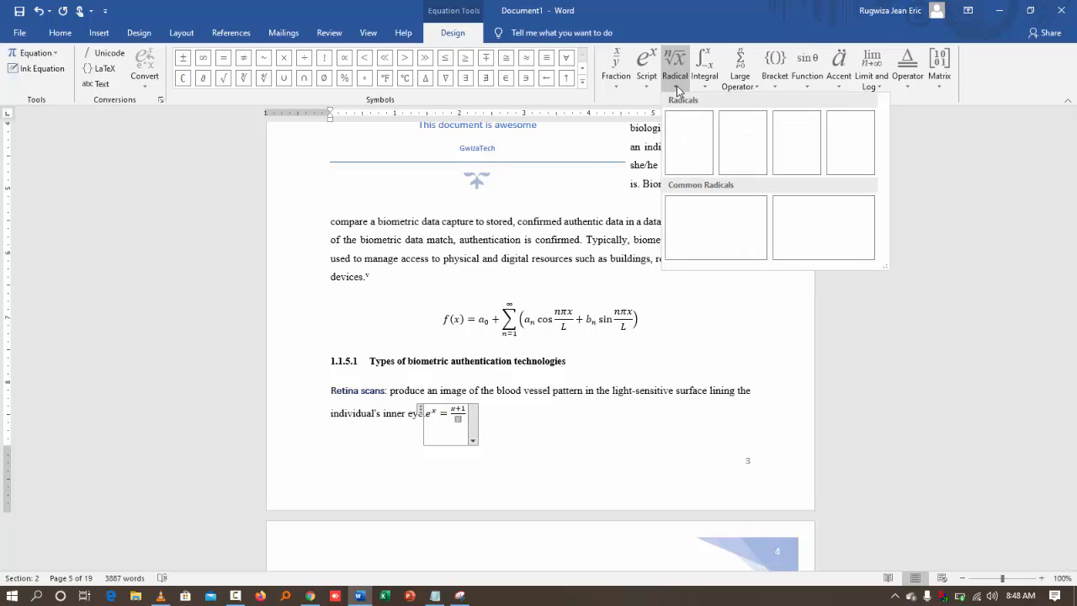
{"action": "left_click", "coordinate": [688, 140]}
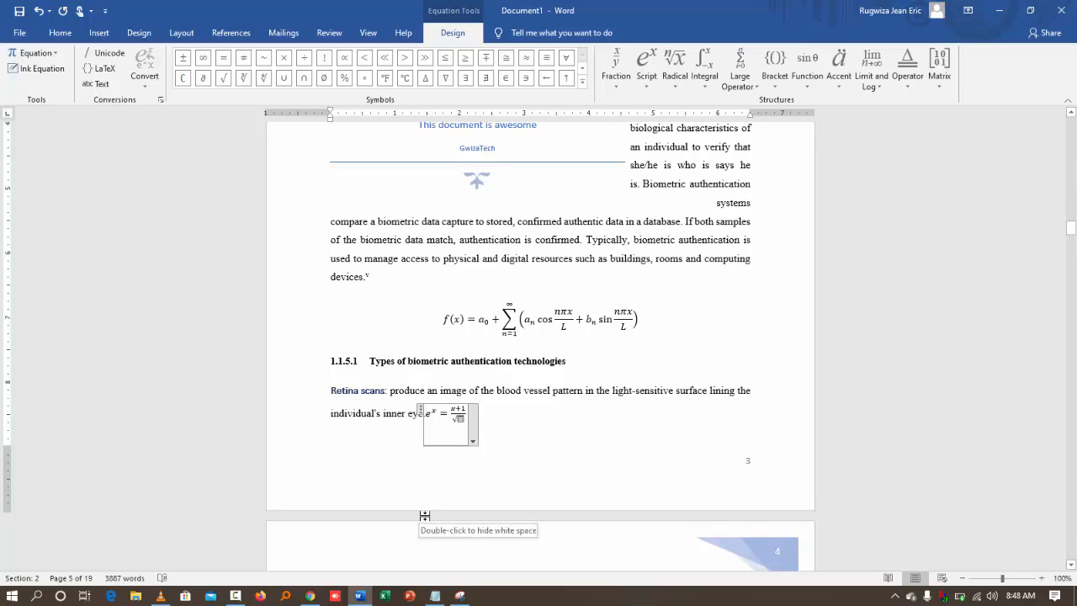
Insert a stacked fraction inside the square root and start its numerator with "1−"
{"action": "left_click", "coordinate": [648, 84]}
{"action": "left_click", "coordinate": [616, 77]}
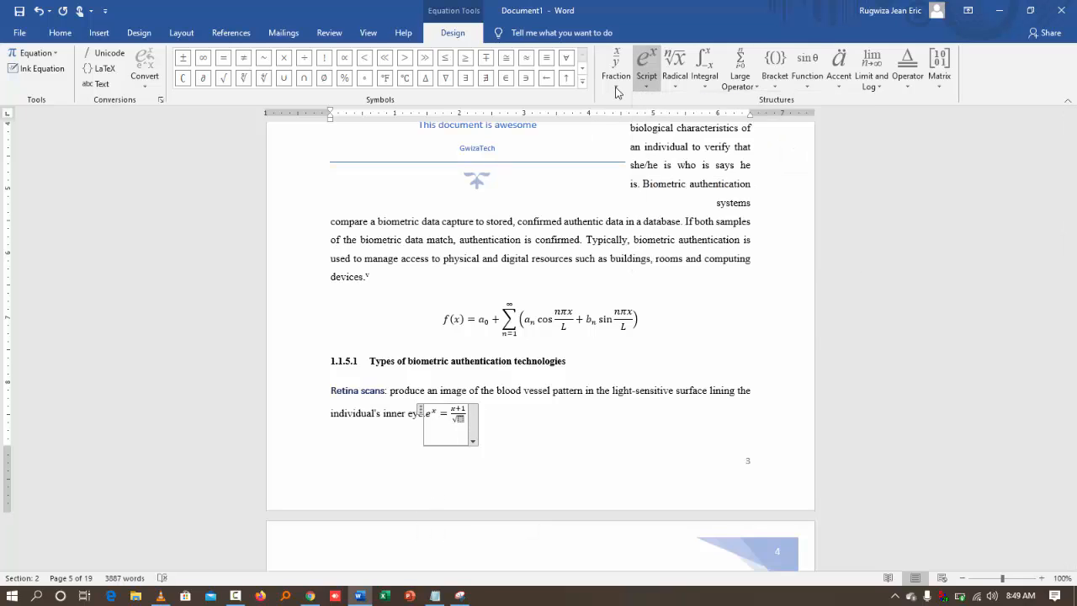
{"action": "left_click", "coordinate": [616, 78]}
{"action": "left_click", "coordinate": [630, 145]}
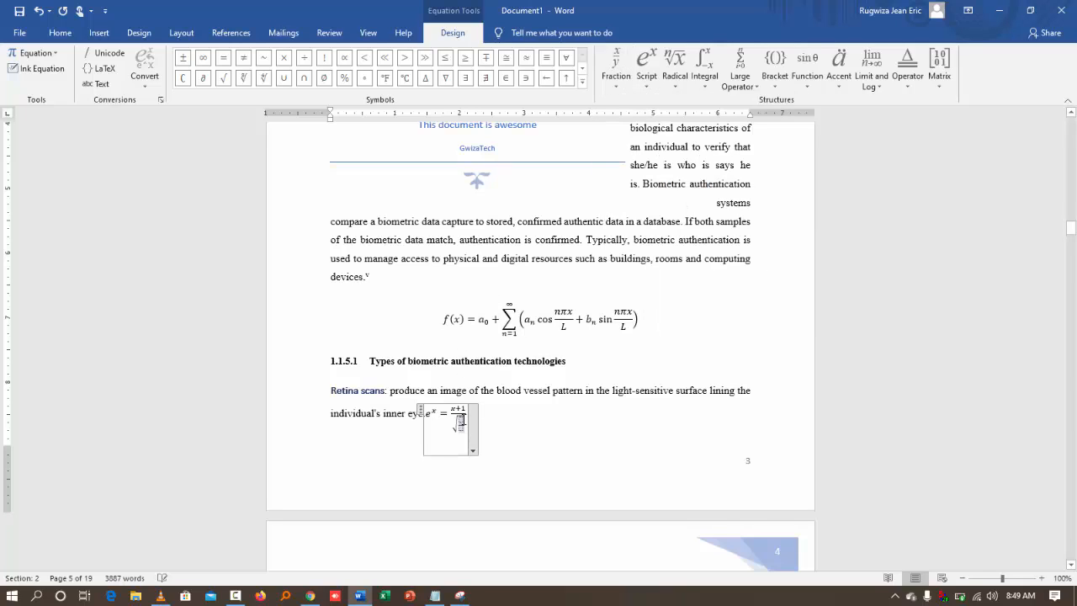
{"action": "double_click", "coordinate": [462, 418]}
{"action": "left_click", "coordinate": [461, 426]}
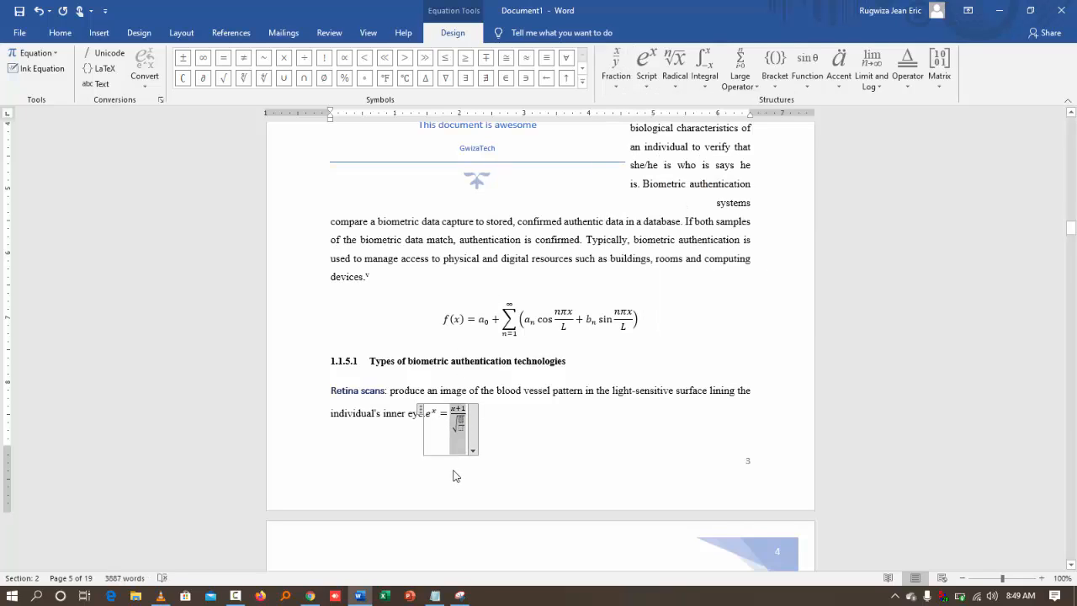
{"action": "key", "text": "Up"}
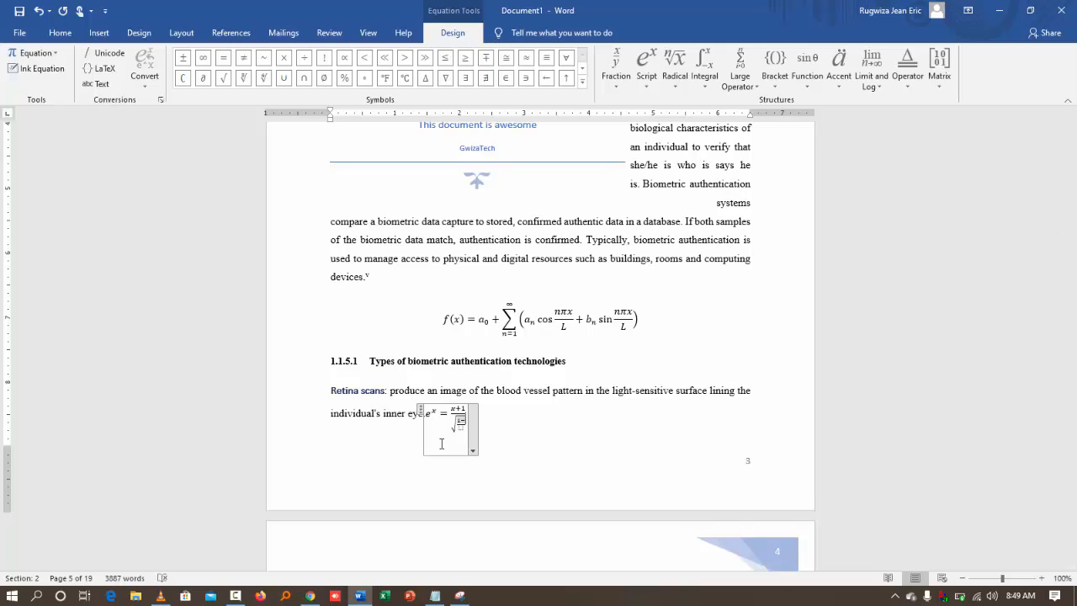
Complete the inner fraction with x squared as a superscript term after "1−" and x−1 as the denominator
{"action": "left_click", "coordinate": [647, 90]}
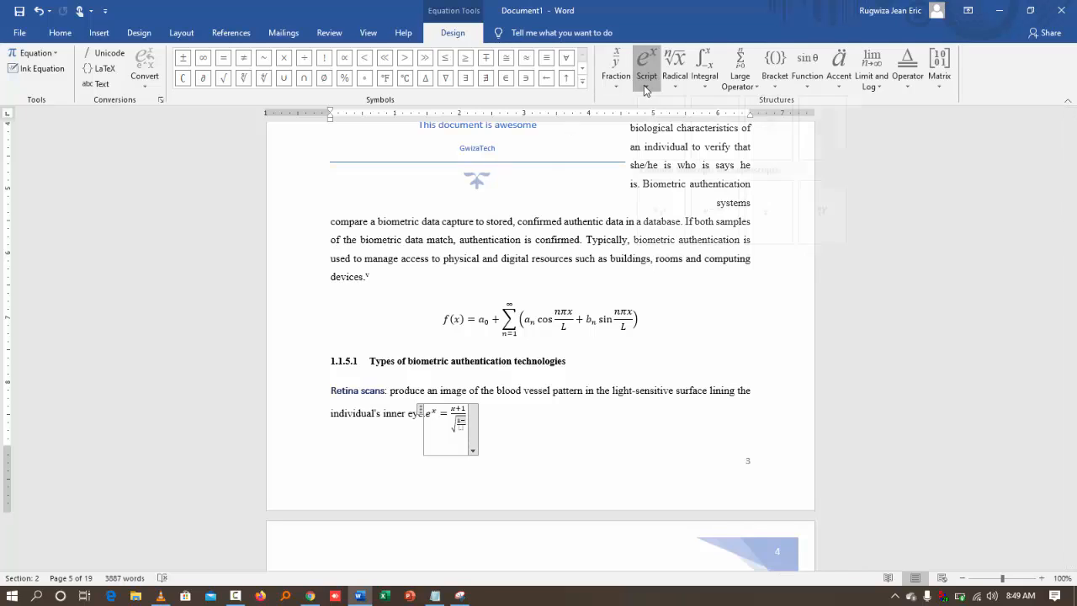
{"action": "left_click", "coordinate": [662, 145]}
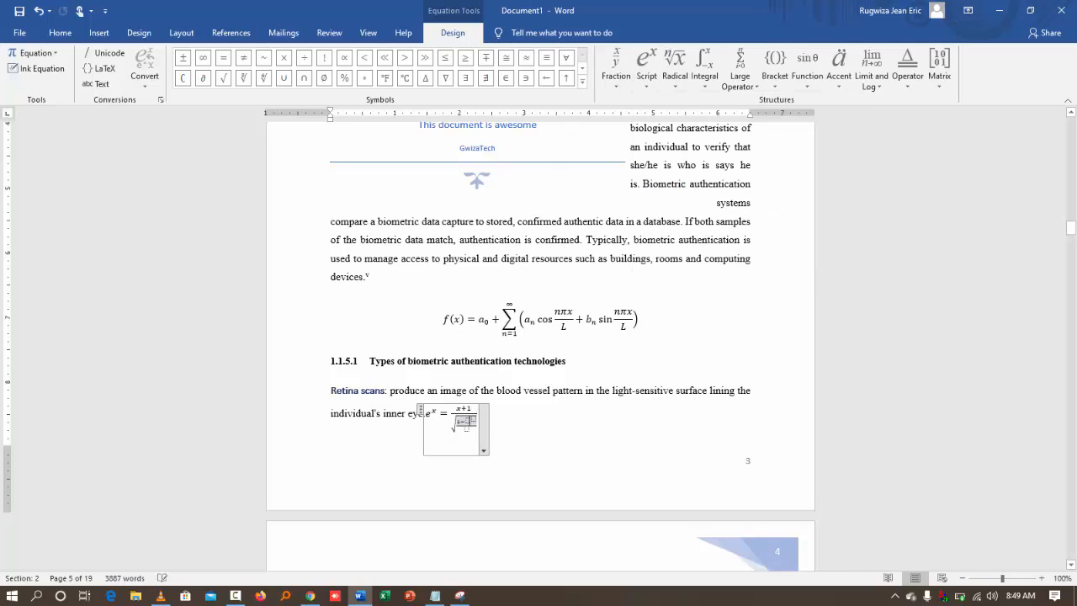
{"action": "left_click", "coordinate": [469, 420]}
{"action": "type", "text": "x^"}
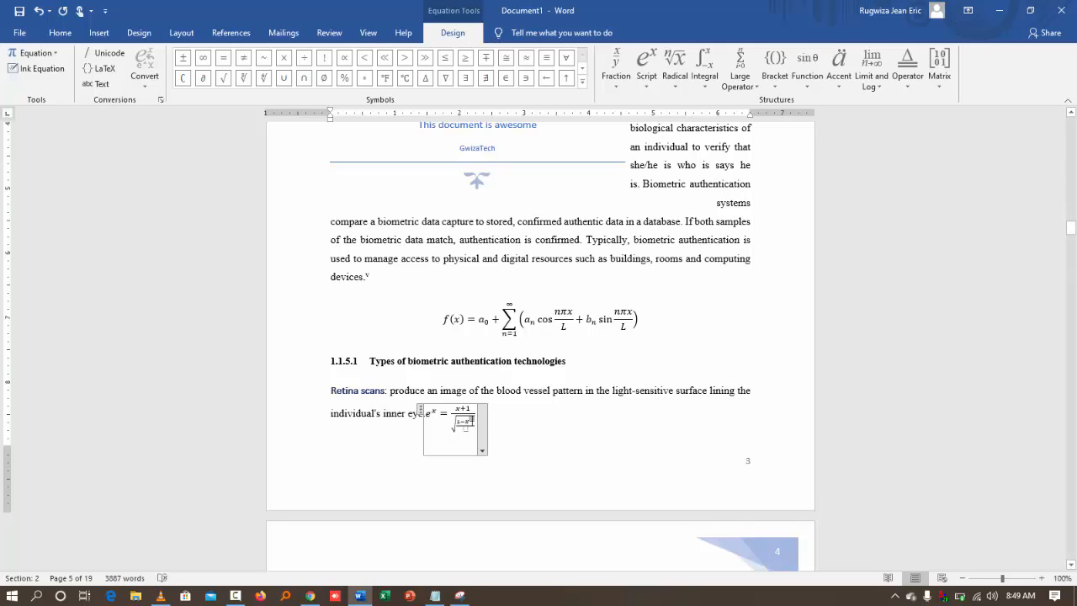
{"action": "type", "text": "2)/"}
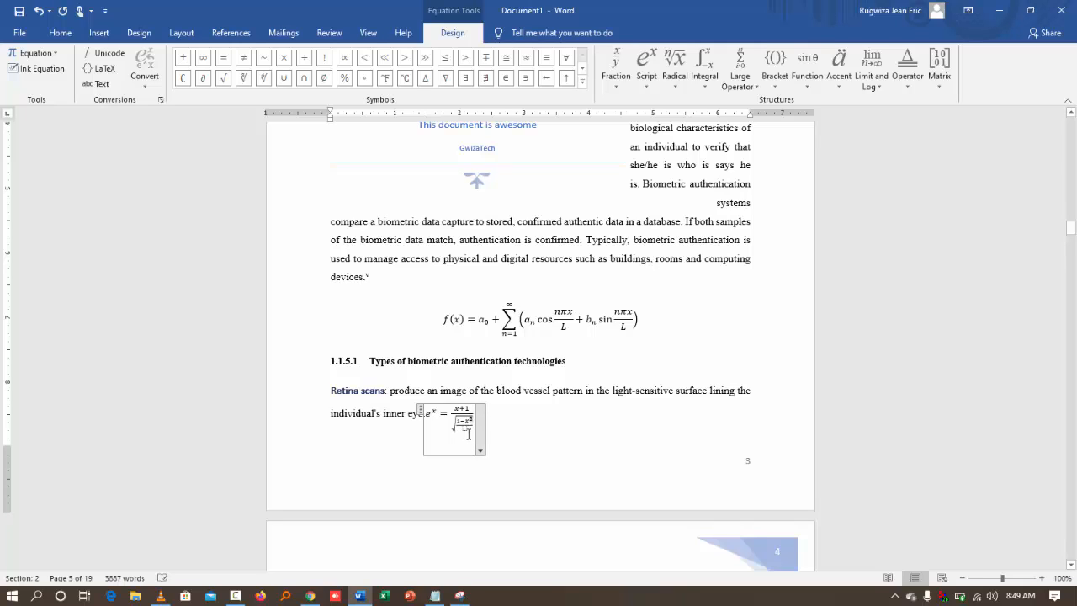
{"action": "type", "text": "x−1"}
Append a plus sign after the equation's main fraction and add a space between "inner eye." and the equation
{"action": "scroll", "coordinate": [462, 500], "scroll_direction": "up", "scroll_amount": 7}
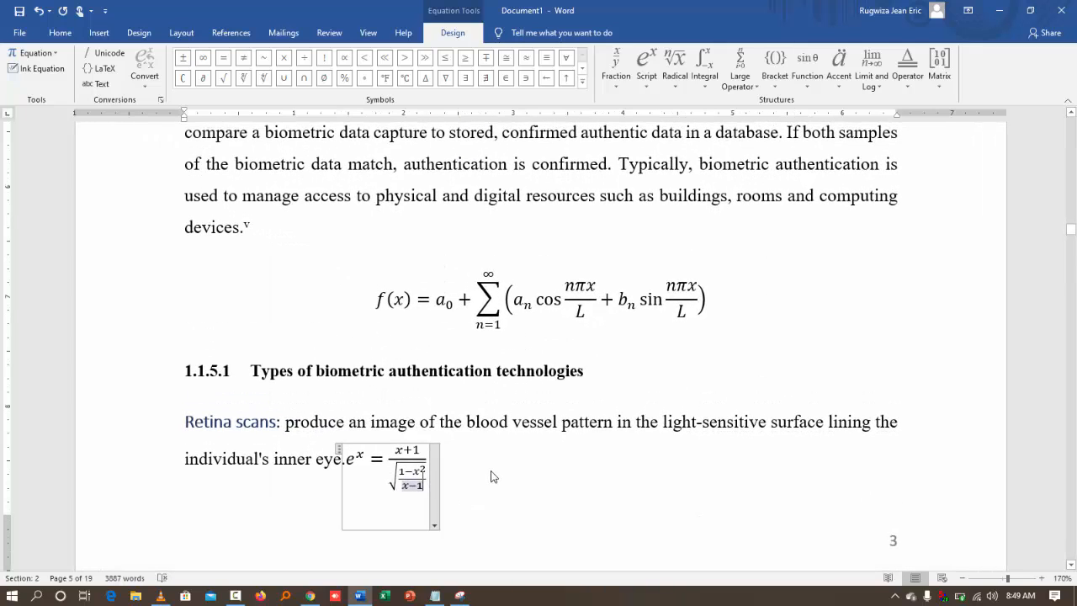
{"action": "left_click", "coordinate": [427, 460]}
{"action": "type", "text": "+"}
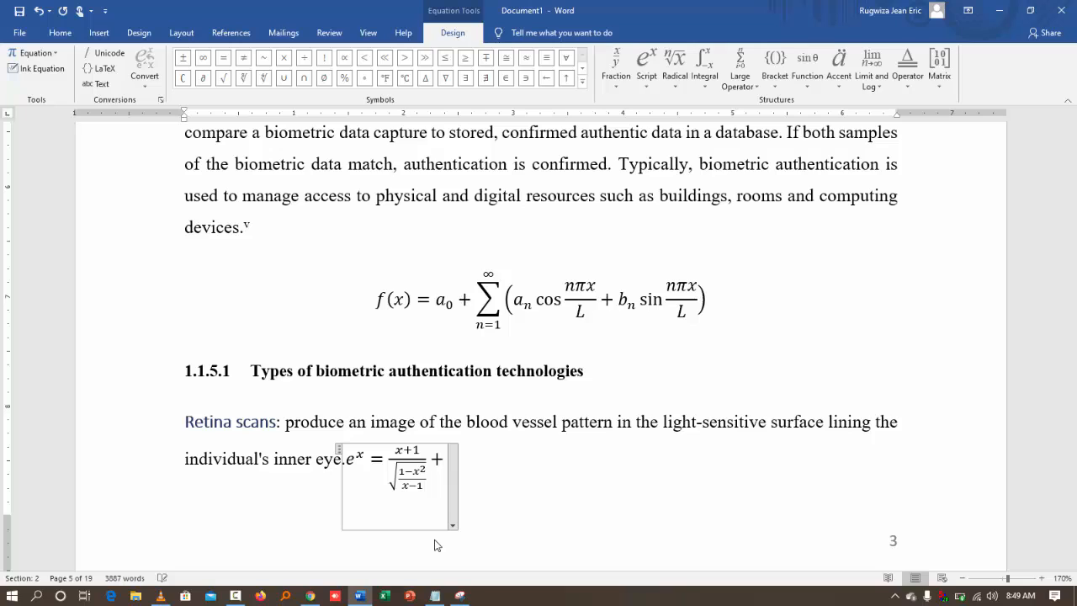
{"action": "left_click", "coordinate": [422, 370]}
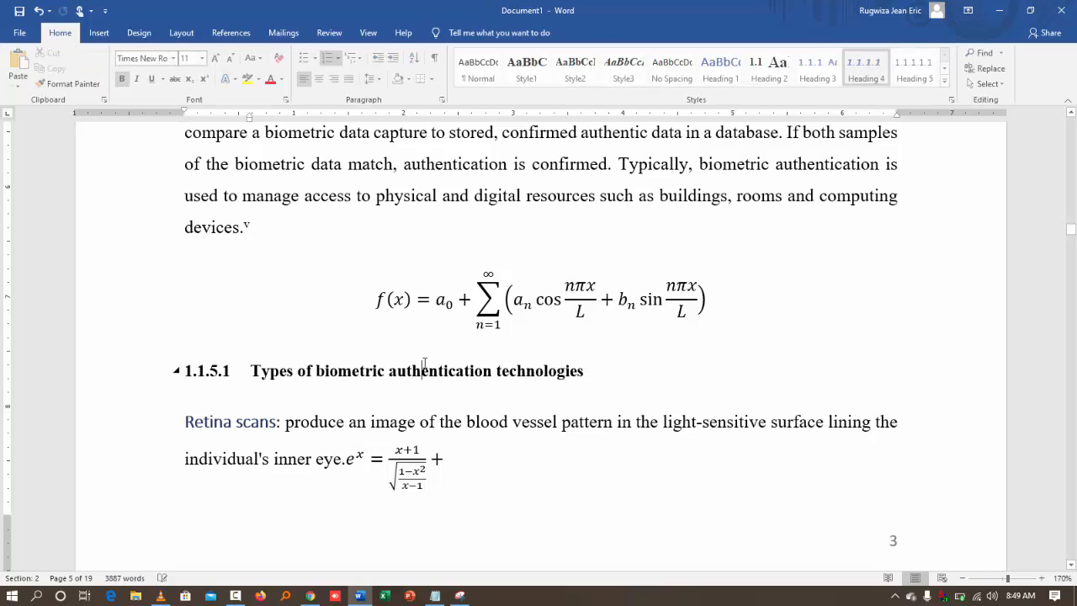
{"action": "left_click", "coordinate": [348, 458]}
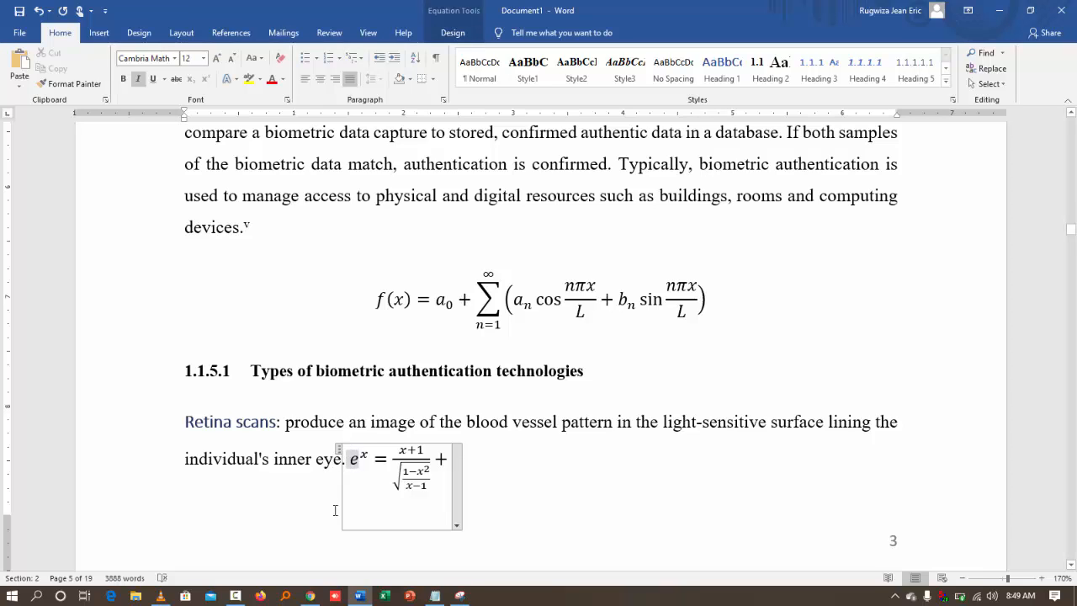
{"action": "key", "text": "BackSpace"}
{"action": "left_click", "coordinate": [325, 461]}
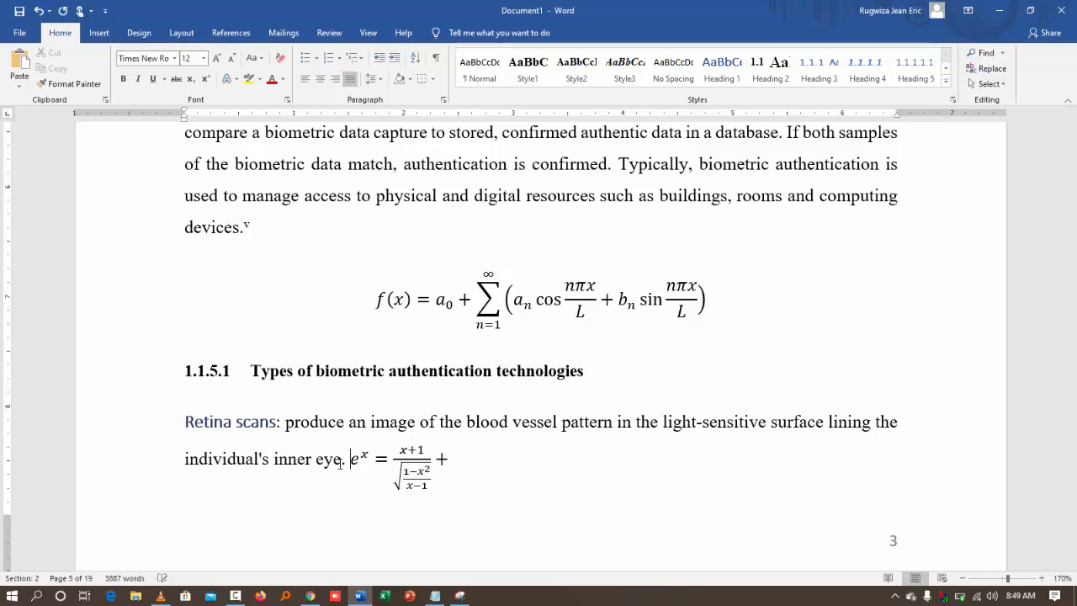
Apply a Dropped drop cap to the first paragraph under the Introduction heading
{"action": "scroll", "coordinate": [506, 427], "scroll_direction": "down", "scroll_amount": 5}
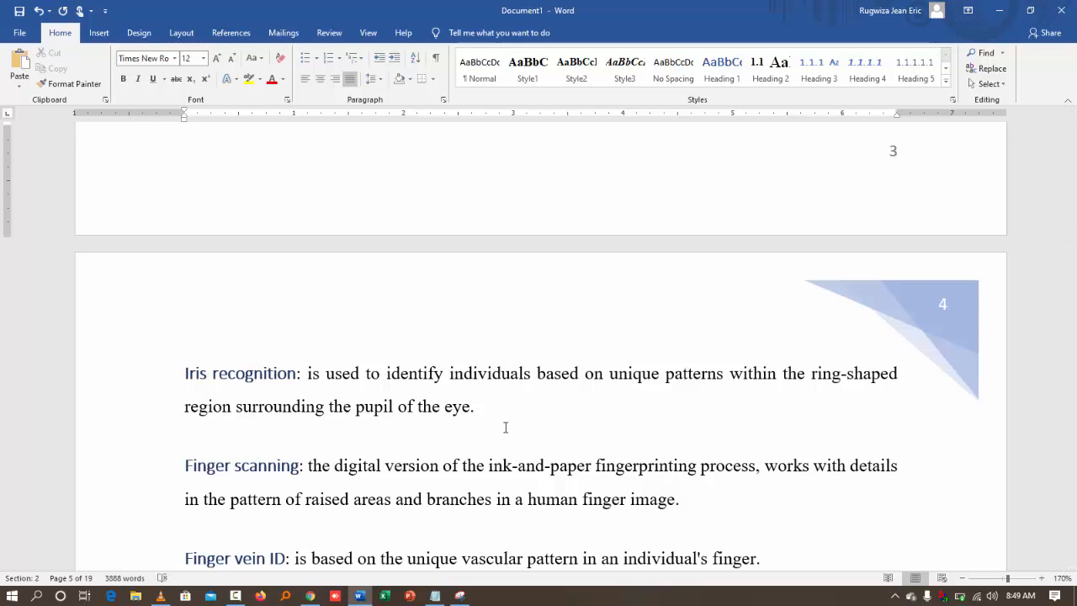
{"action": "scroll", "coordinate": [506, 427], "scroll_direction": "up", "scroll_amount": 1}
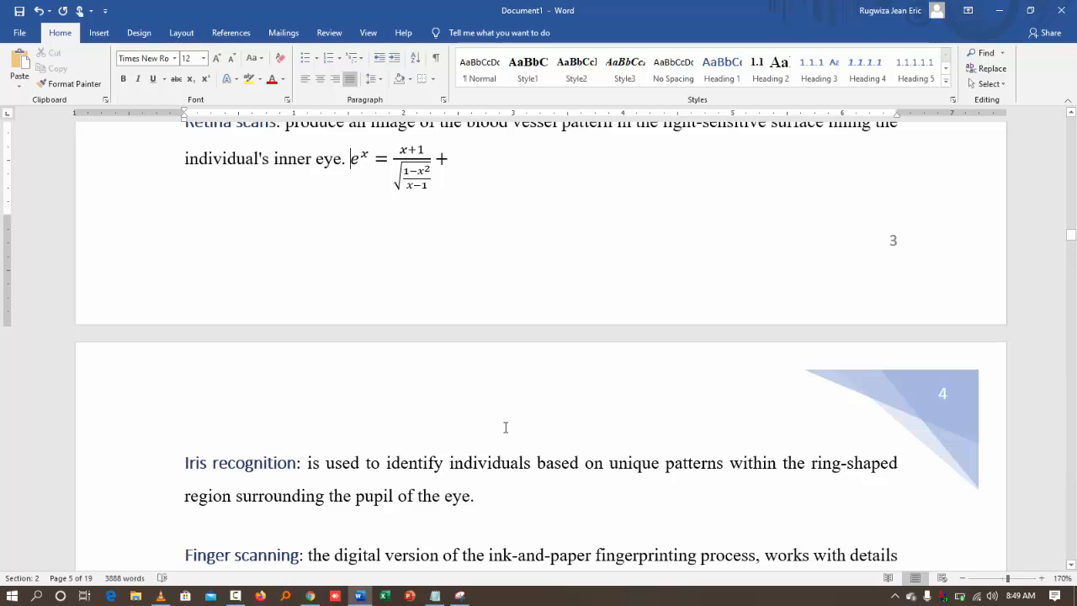
{"action": "scroll", "coordinate": [619, 353], "scroll_direction": "up", "scroll_amount": 20}
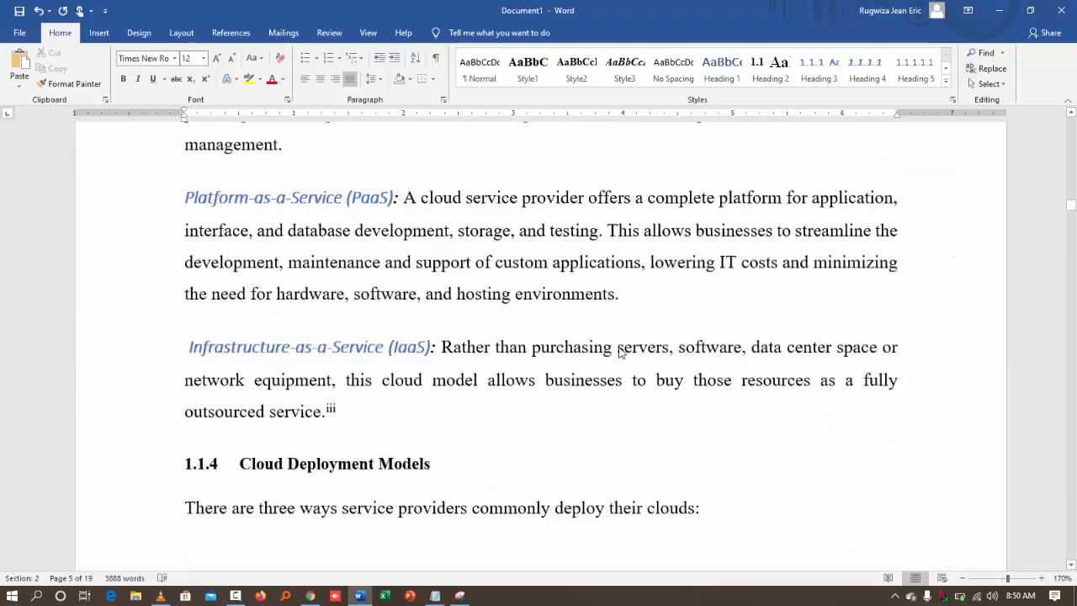
{"action": "scroll", "coordinate": [618, 354], "scroll_direction": "down", "scroll_amount": 4, "text": "ctrl"}
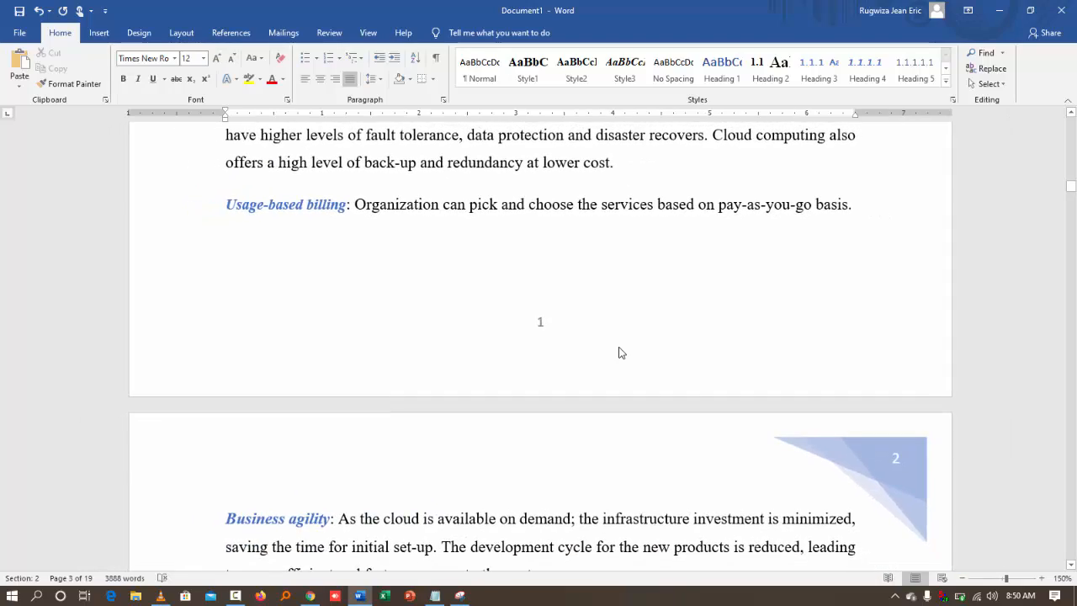
{"action": "scroll", "coordinate": [619, 353], "scroll_direction": "down", "scroll_amount": 2, "text": "ctrl"}
{"action": "scroll", "coordinate": [619, 353], "scroll_direction": "up", "scroll_amount": 4}
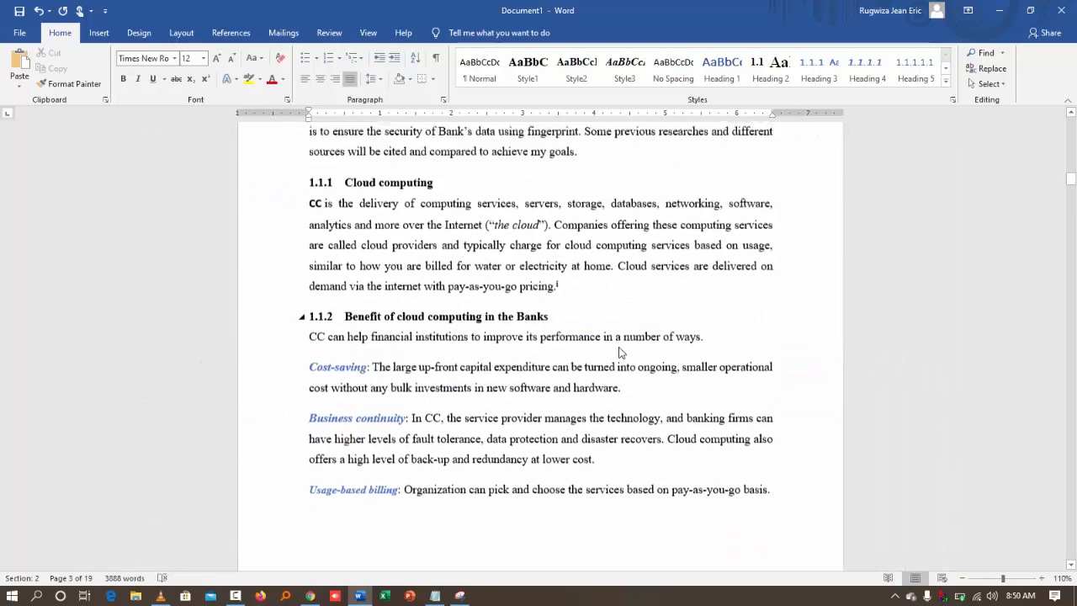
{"action": "scroll", "coordinate": [618, 353], "scroll_direction": "up", "scroll_amount": 5}
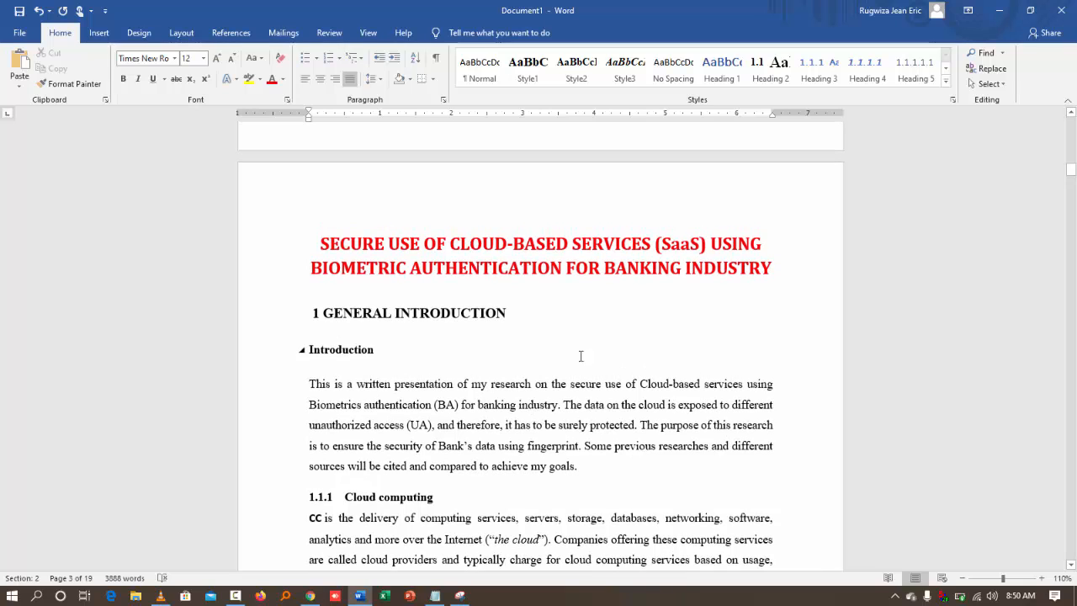
{"action": "left_click", "coordinate": [311, 385]}
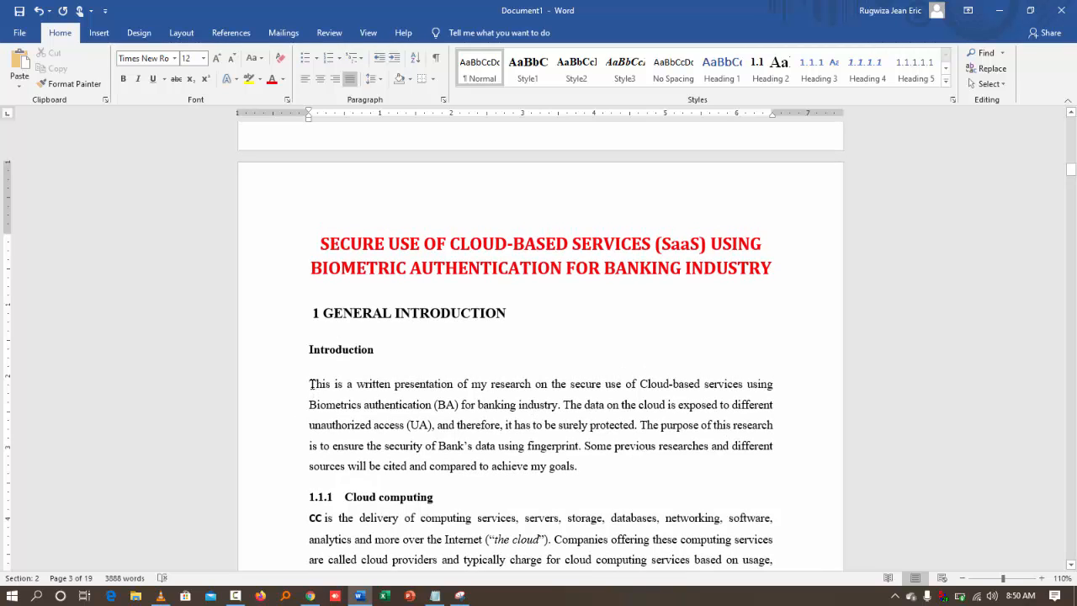
{"action": "left_click", "coordinate": [98, 33]}
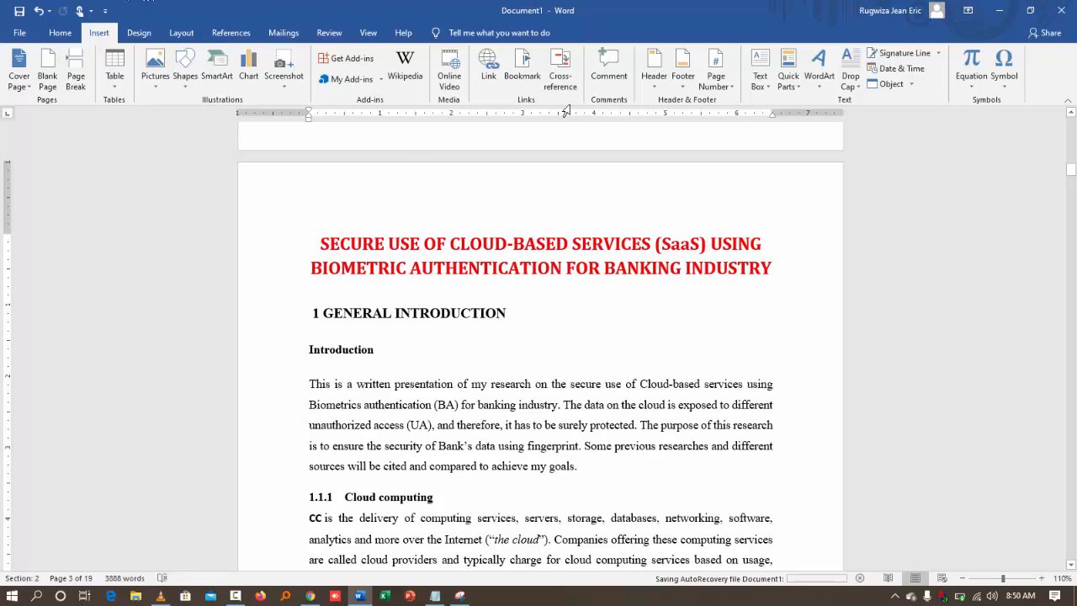
{"action": "left_click", "coordinate": [862, 88]}
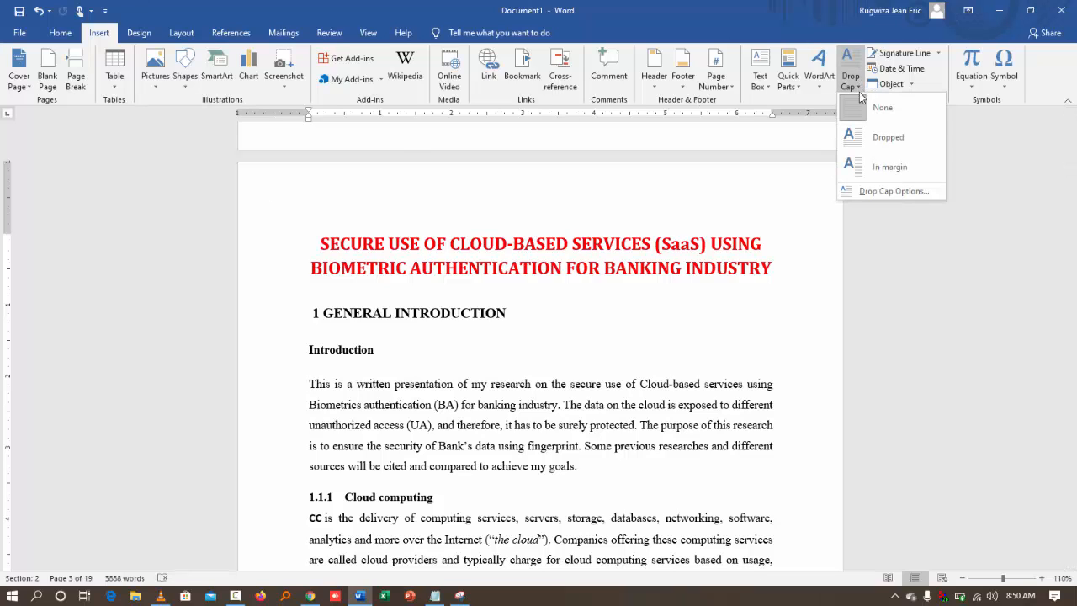
{"action": "left_click", "coordinate": [880, 138]}
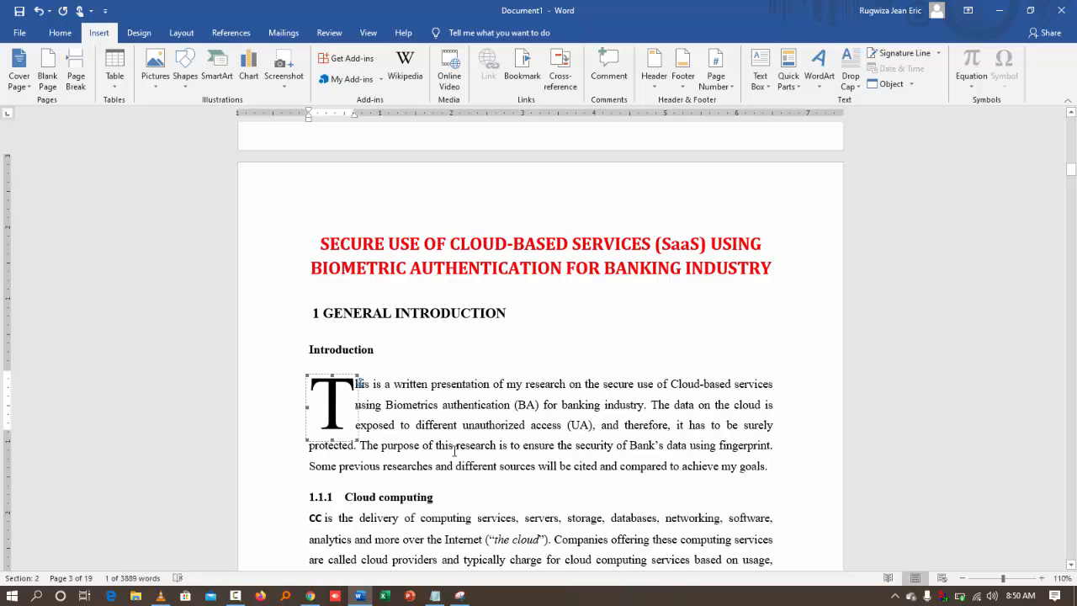
Apply a Dropped drop cap to the paragraph under heading 1.1.1 Cloud computing
{"action": "scroll", "coordinate": [455, 451], "scroll_direction": "down", "scroll_amount": 4}
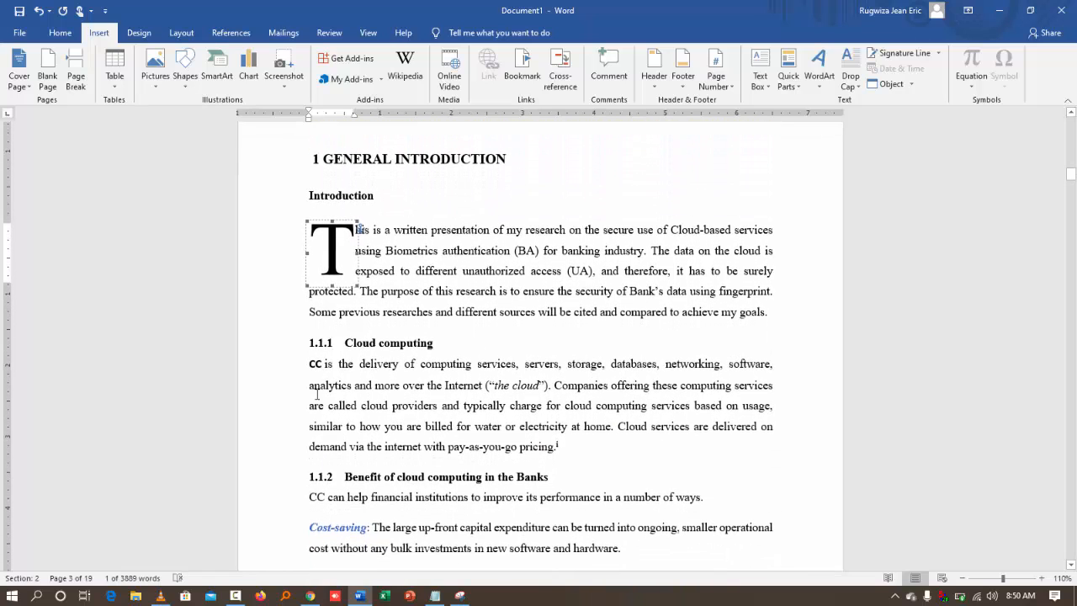
{"action": "left_click", "coordinate": [313, 368]}
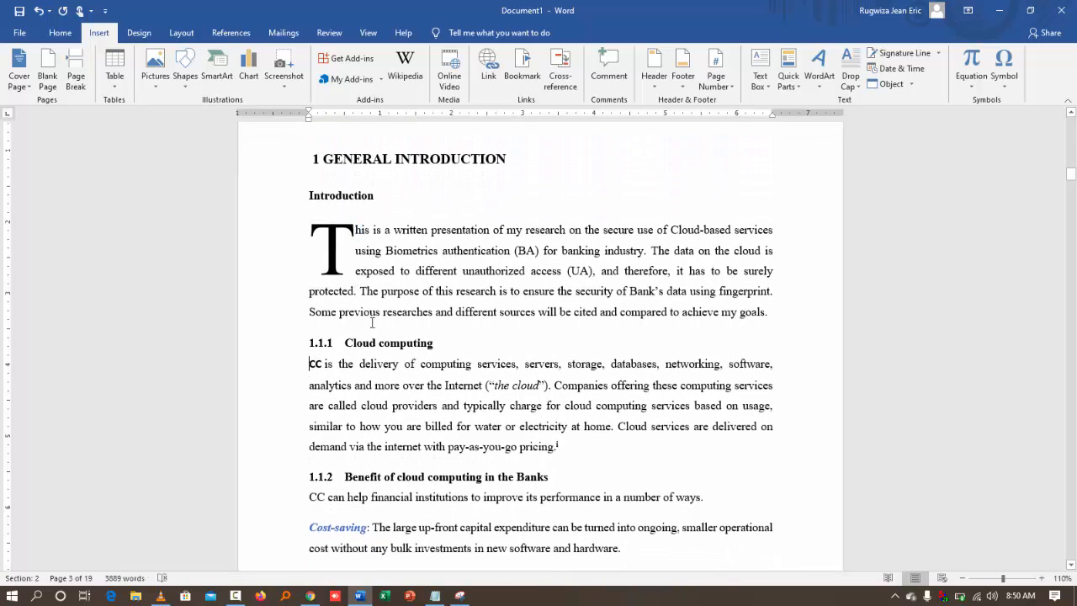
{"action": "left_click", "coordinate": [851, 76]}
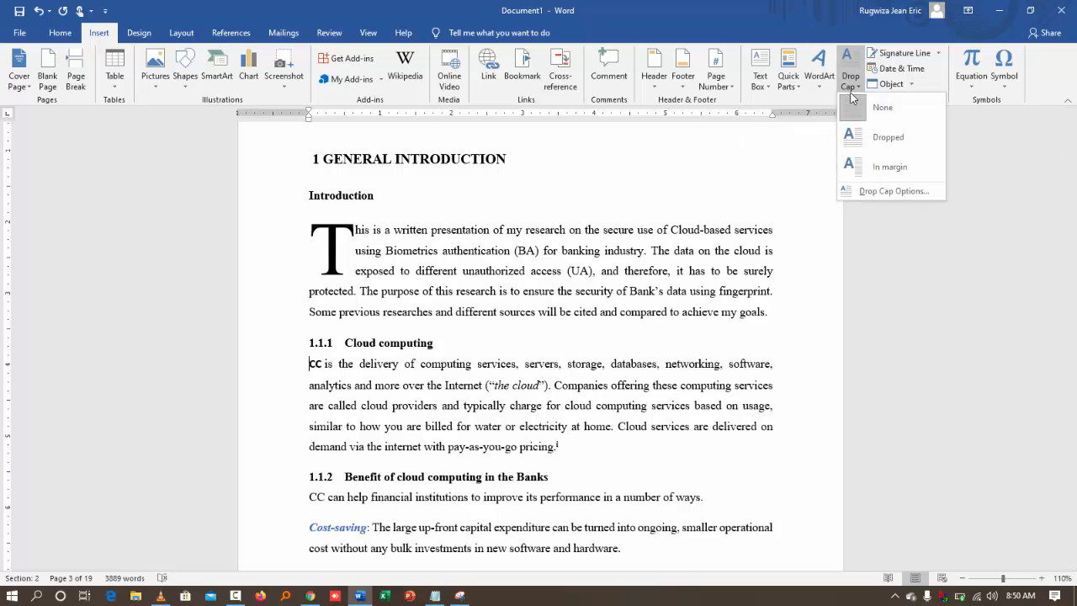
{"action": "left_click", "coordinate": [880, 137]}
{"action": "left_click", "coordinate": [443, 463]}
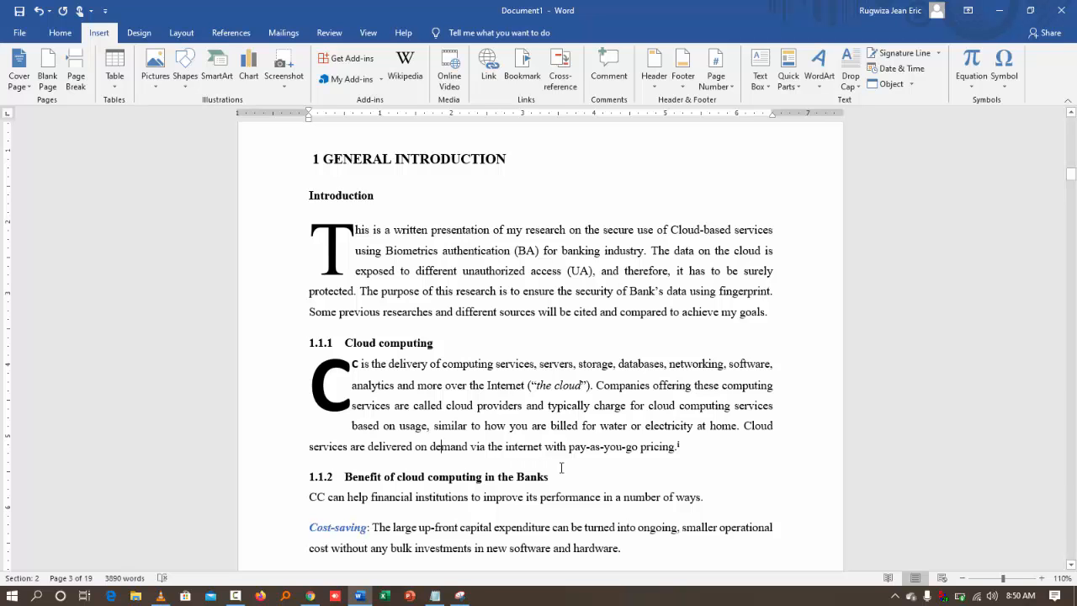
Open the recent document Manager Contract from the MS Office Certification folder
{"action": "scroll", "coordinate": [561, 468], "scroll_direction": "down", "scroll_amount": 8}
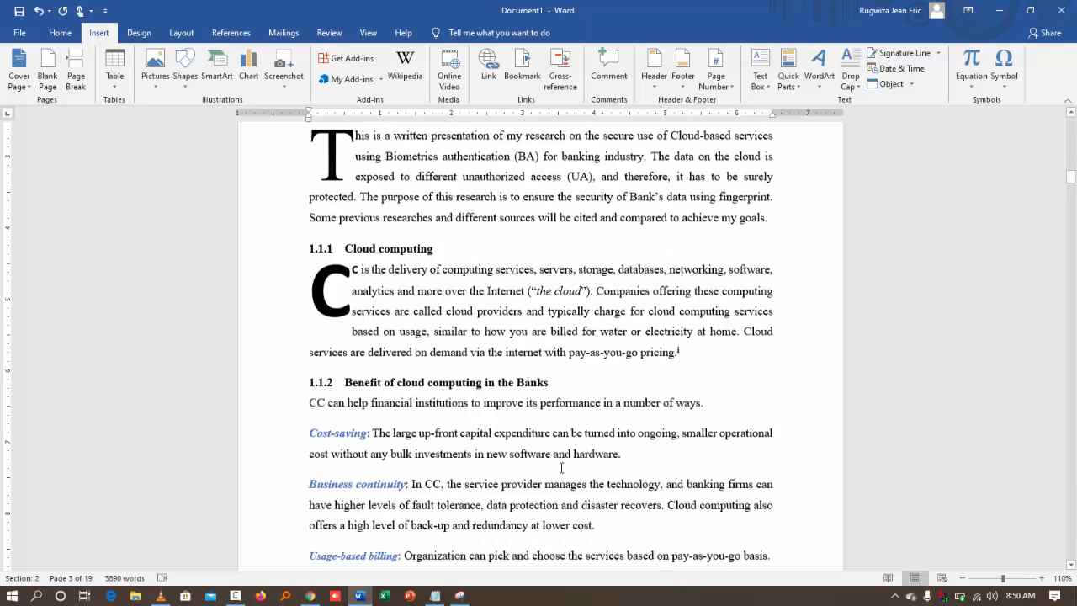
{"action": "scroll", "coordinate": [562, 468], "scroll_direction": "down", "scroll_amount": 9}
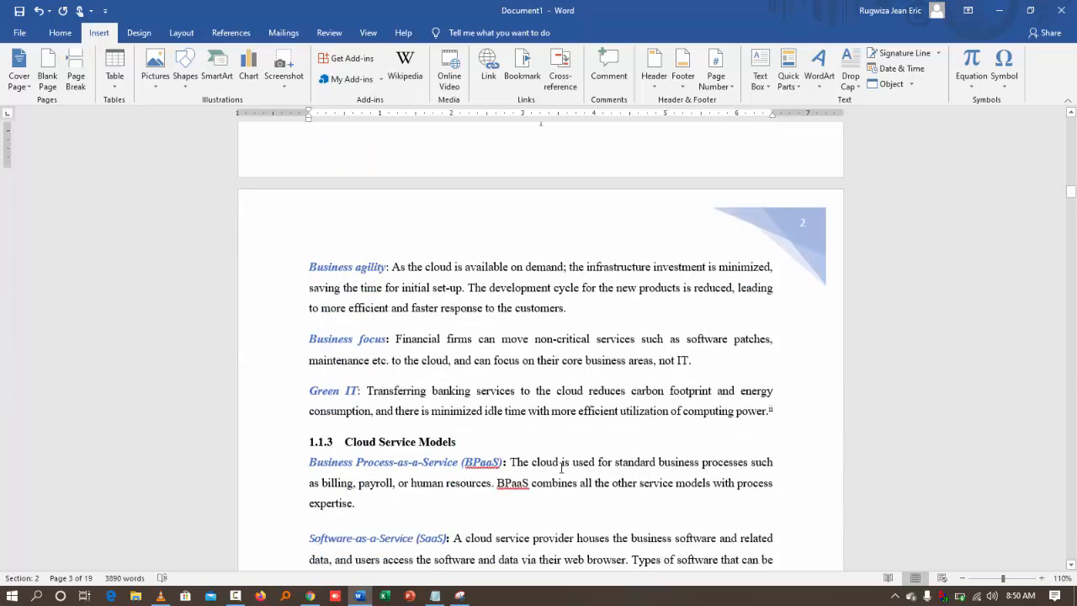
{"action": "scroll", "coordinate": [562, 468], "scroll_direction": "down", "scroll_amount": 4}
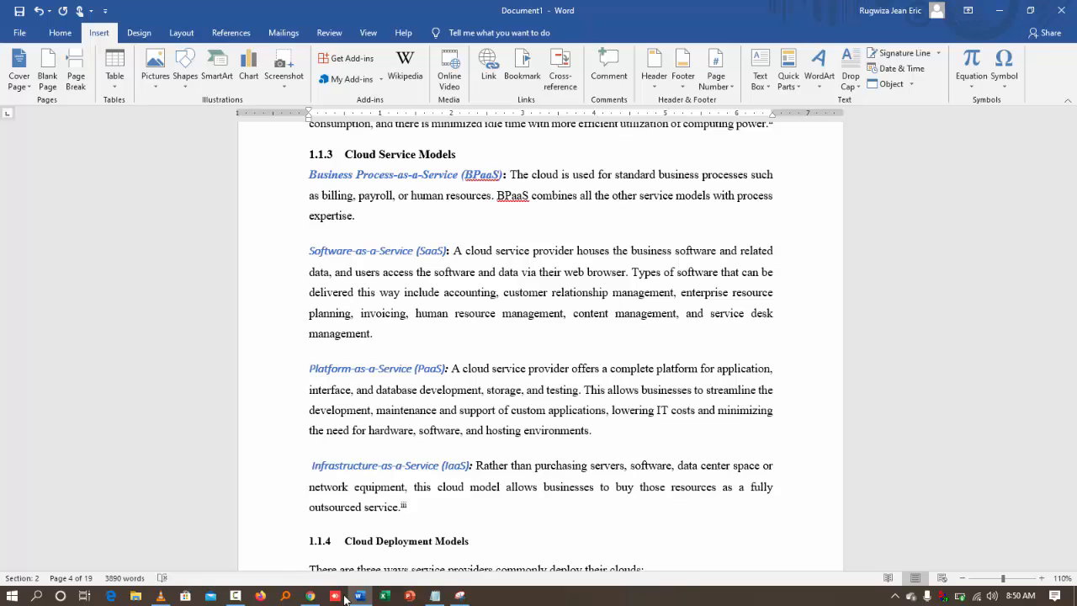
{"action": "left_click", "coordinate": [19, 33]}
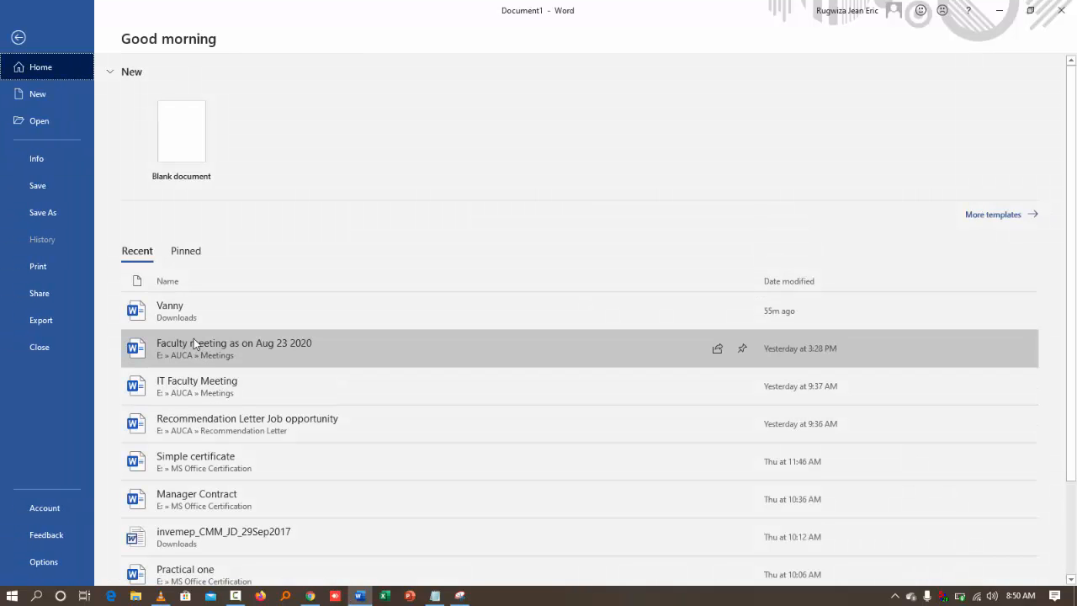
{"action": "scroll", "coordinate": [260, 470], "scroll_direction": "down", "scroll_amount": 1}
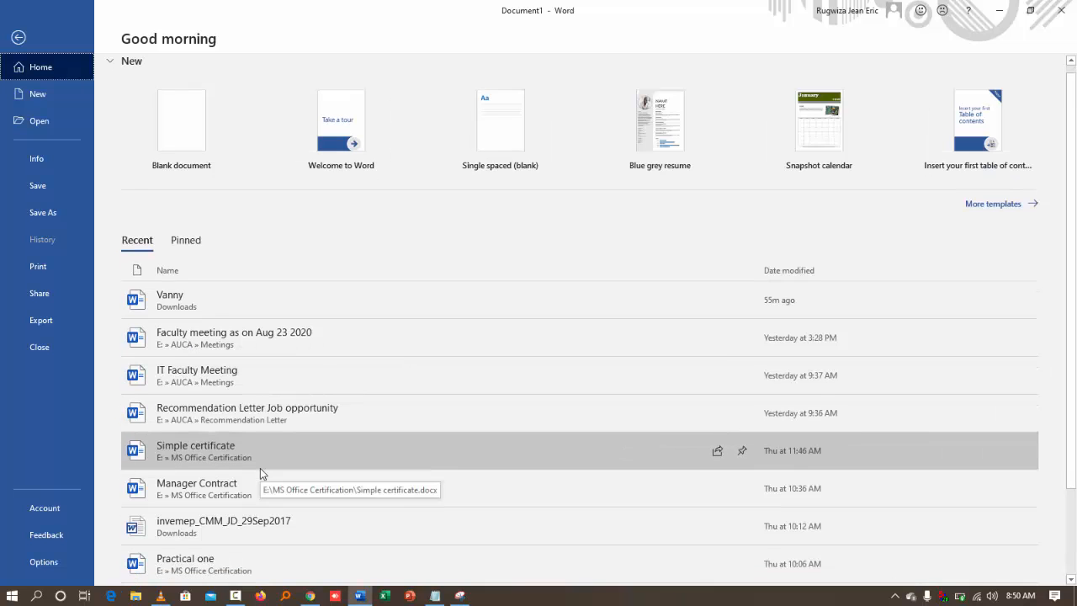
{"action": "scroll", "coordinate": [260, 468], "scroll_direction": "down", "scroll_amount": 2}
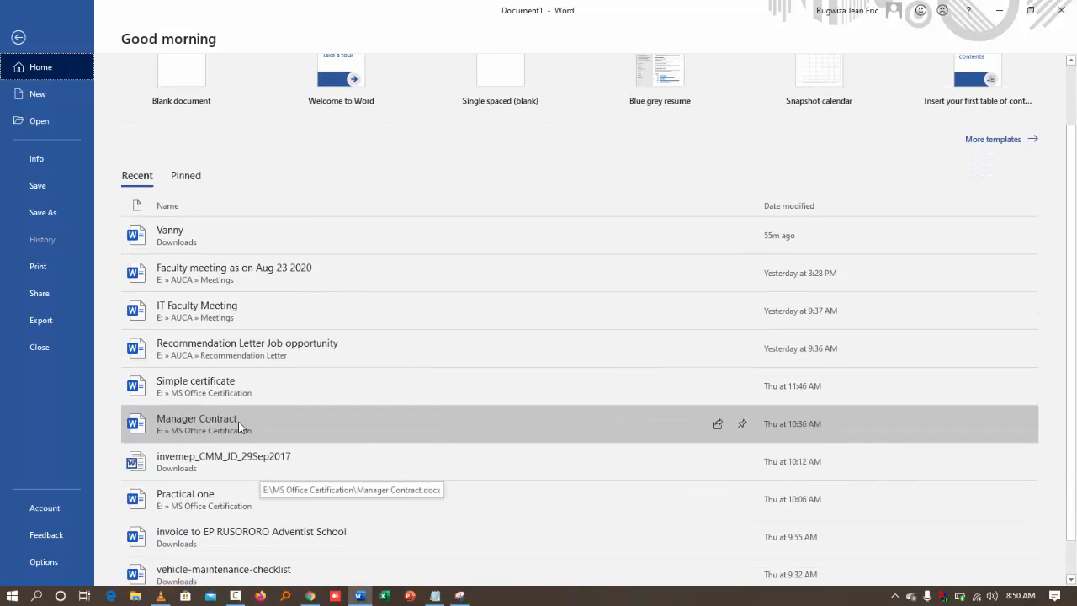
{"action": "left_click", "coordinate": [238, 422]}
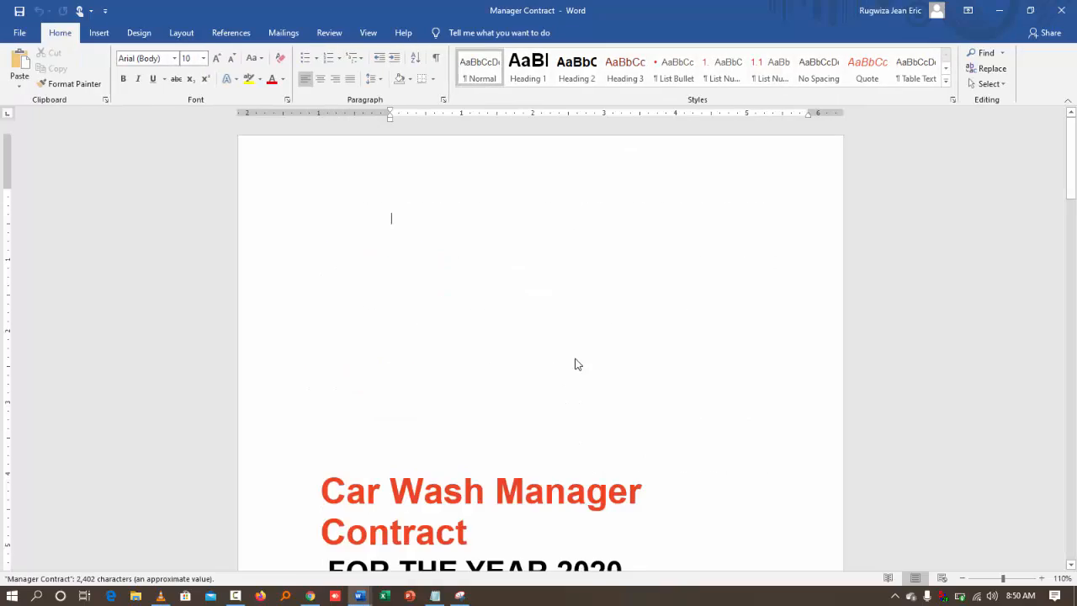
Select the body text on the contract's second page and return to the research document
{"action": "scroll", "coordinate": [452, 428], "scroll_direction": "down", "scroll_amount": 15}
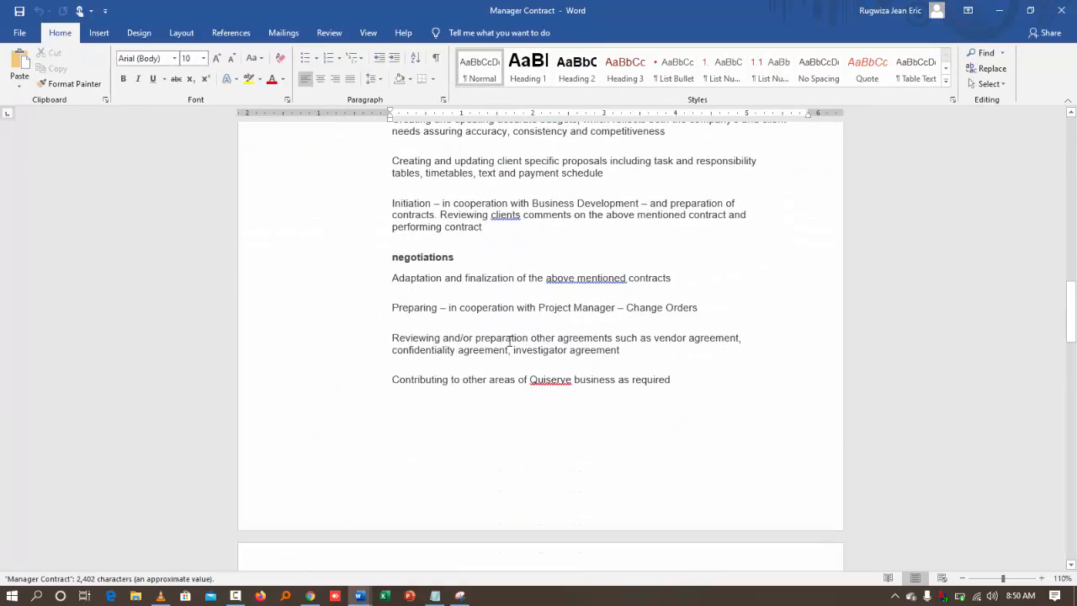
{"action": "scroll", "coordinate": [460, 260], "scroll_direction": "up", "scroll_amount": 8}
{"action": "left_click_drag", "start_coordinate": [410, 290], "coordinate": [711, 603]}
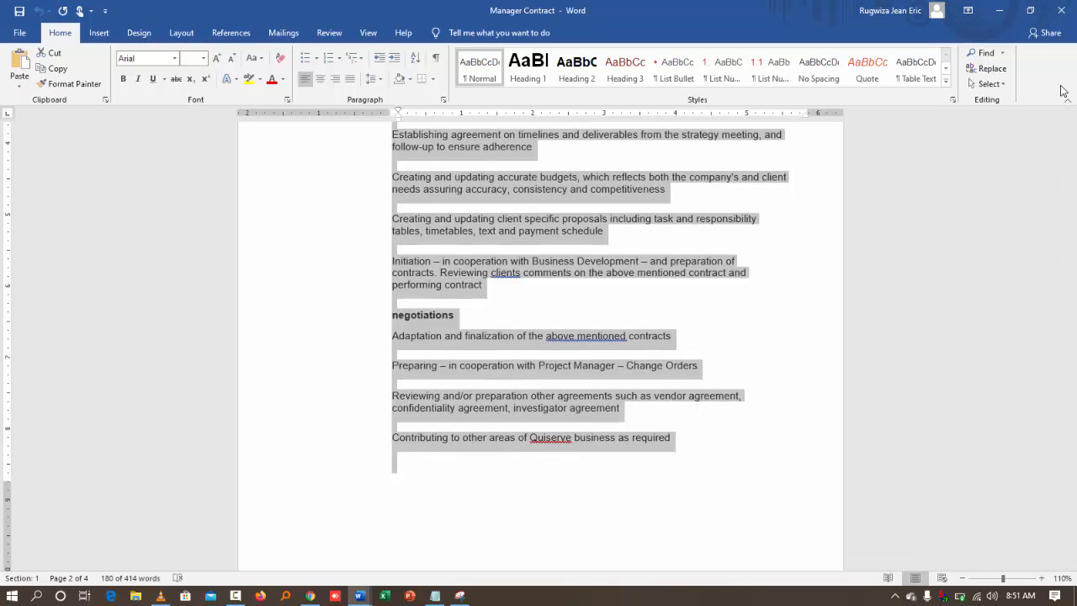
{"action": "left_click", "coordinate": [1000, 10]}
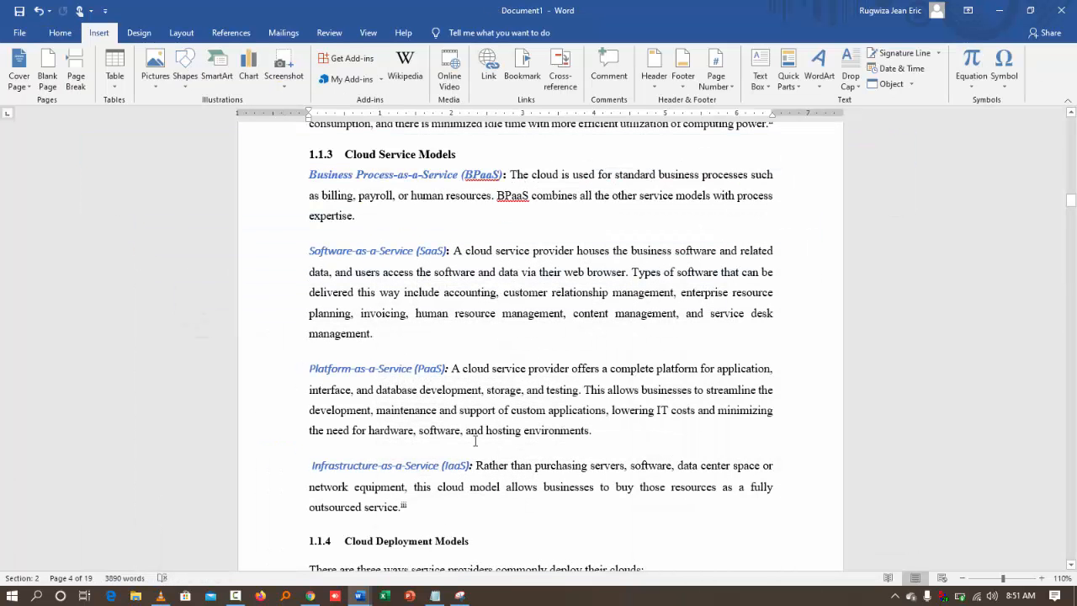
Insert the text of Practical Two from the MS Office Certification folder on the empty line after the Hybrid clouds item
{"action": "scroll", "coordinate": [475, 441], "scroll_direction": "down", "scroll_amount": 5}
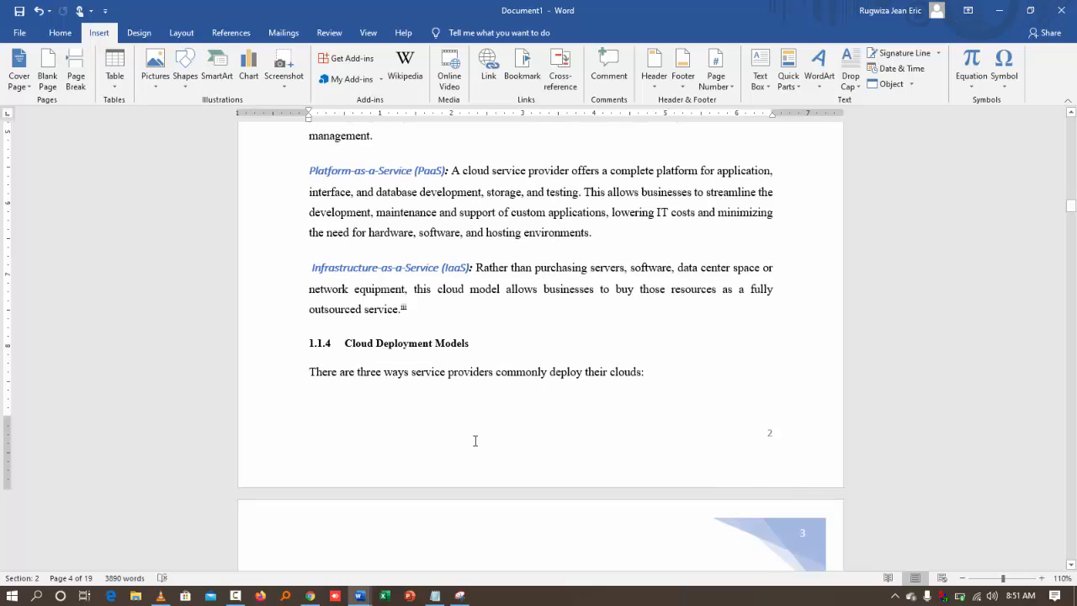
{"action": "scroll", "coordinate": [474, 441], "scroll_direction": "down", "scroll_amount": 7}
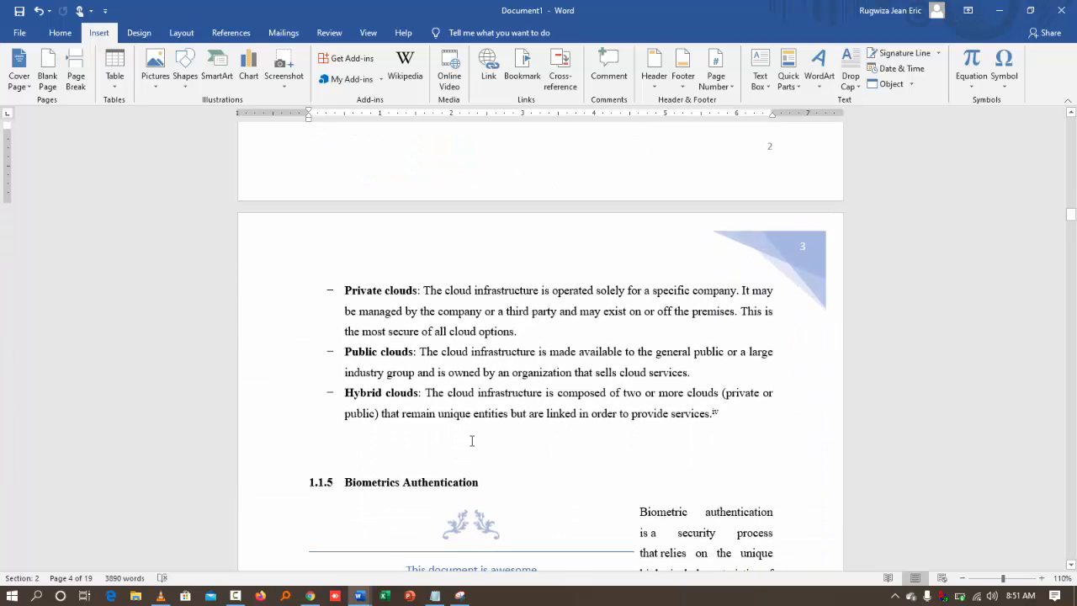
{"action": "left_click", "coordinate": [407, 447]}
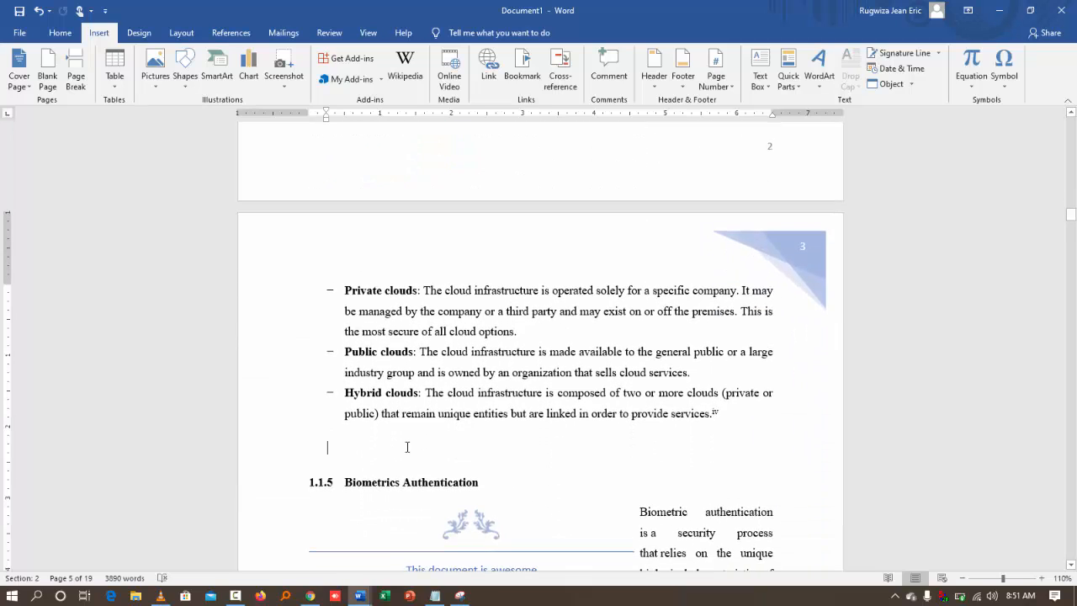
{"action": "scroll", "coordinate": [407, 447], "scroll_direction": "down", "scroll_amount": 15}
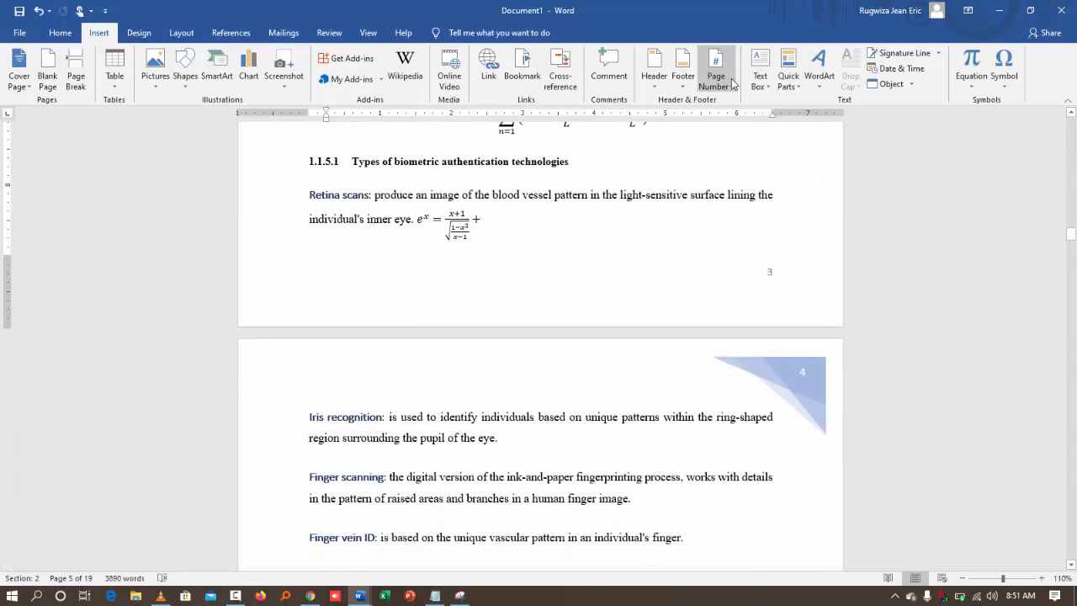
{"action": "left_click", "coordinate": [910, 83]}
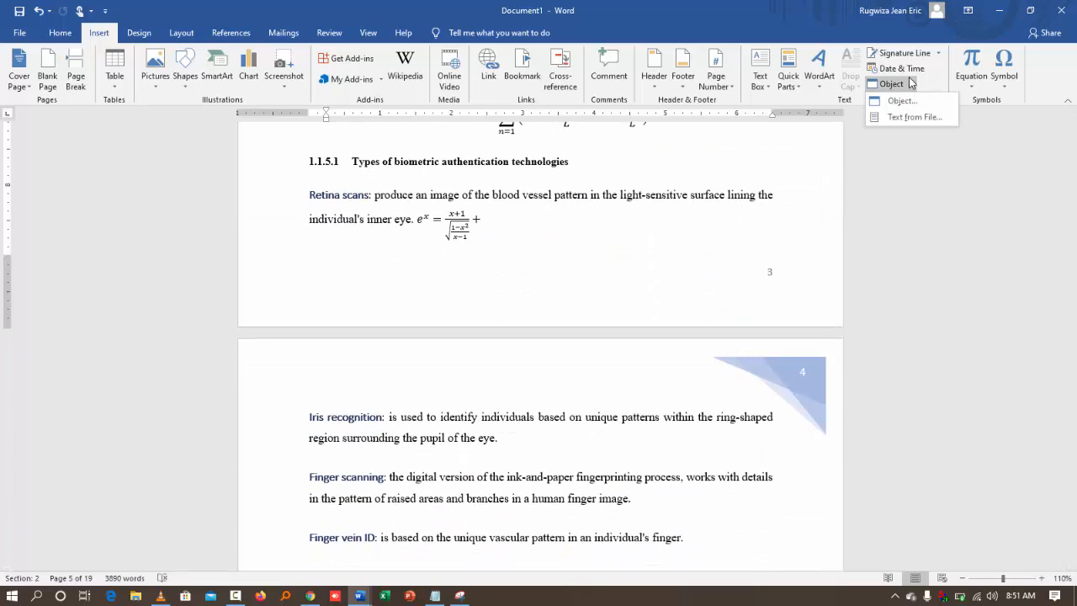
{"action": "left_click", "coordinate": [911, 116]}
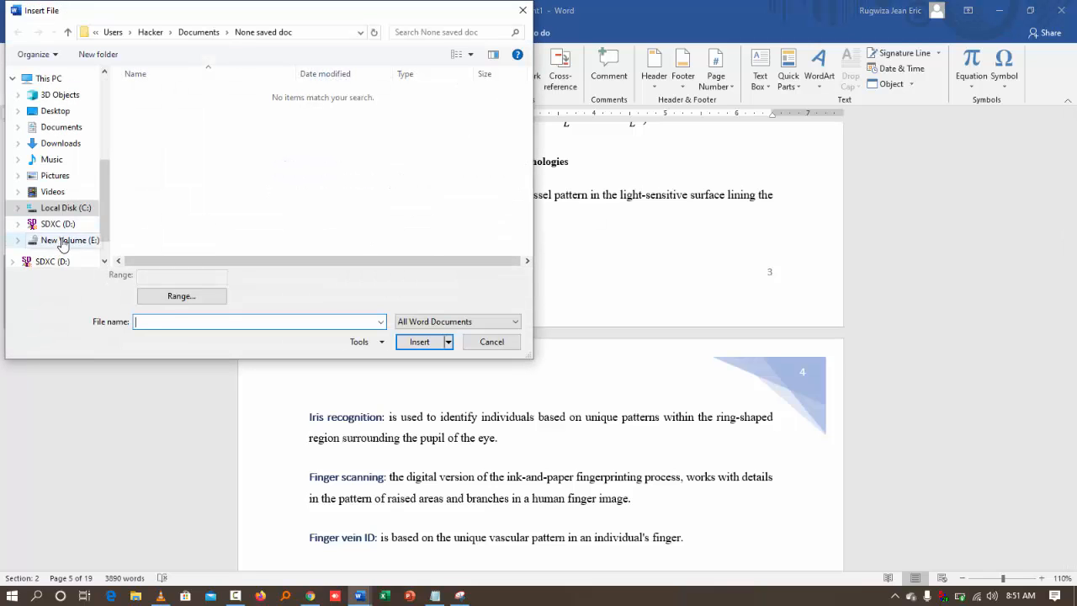
{"action": "left_click", "coordinate": [59, 243]}
{"action": "scroll", "coordinate": [214, 196], "scroll_direction": "down", "scroll_amount": 2}
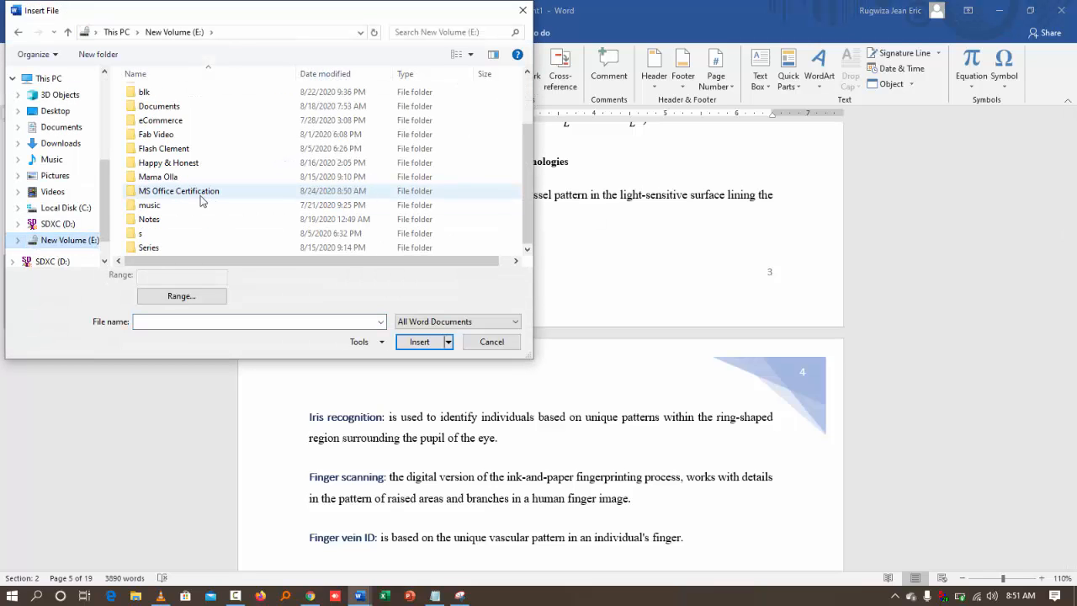
{"action": "left_click", "coordinate": [180, 194]}
{"action": "double_click", "coordinate": [180, 196]}
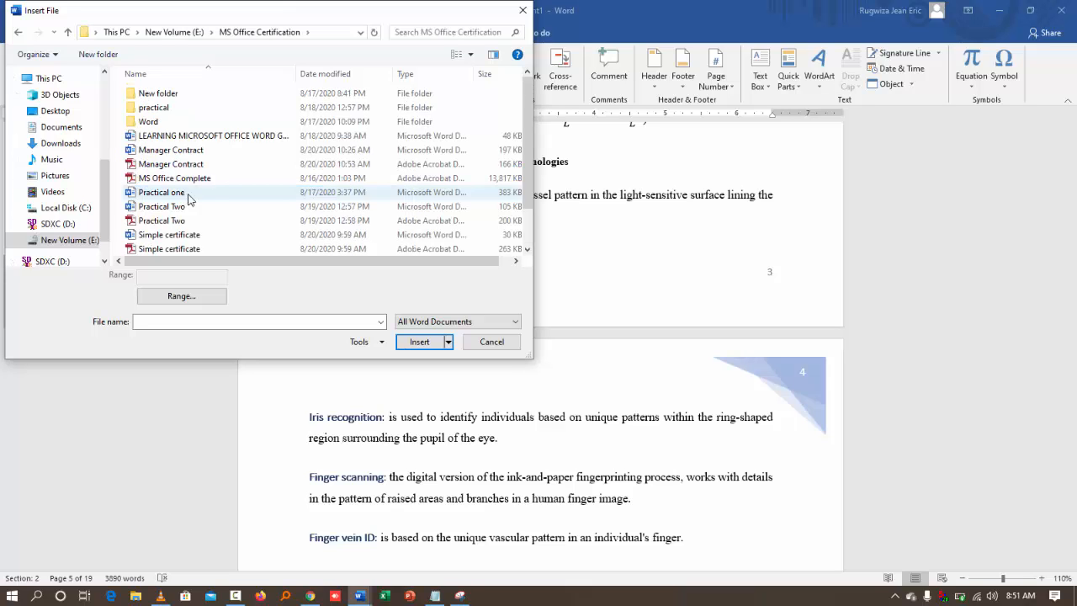
{"action": "double_click", "coordinate": [178, 206]}
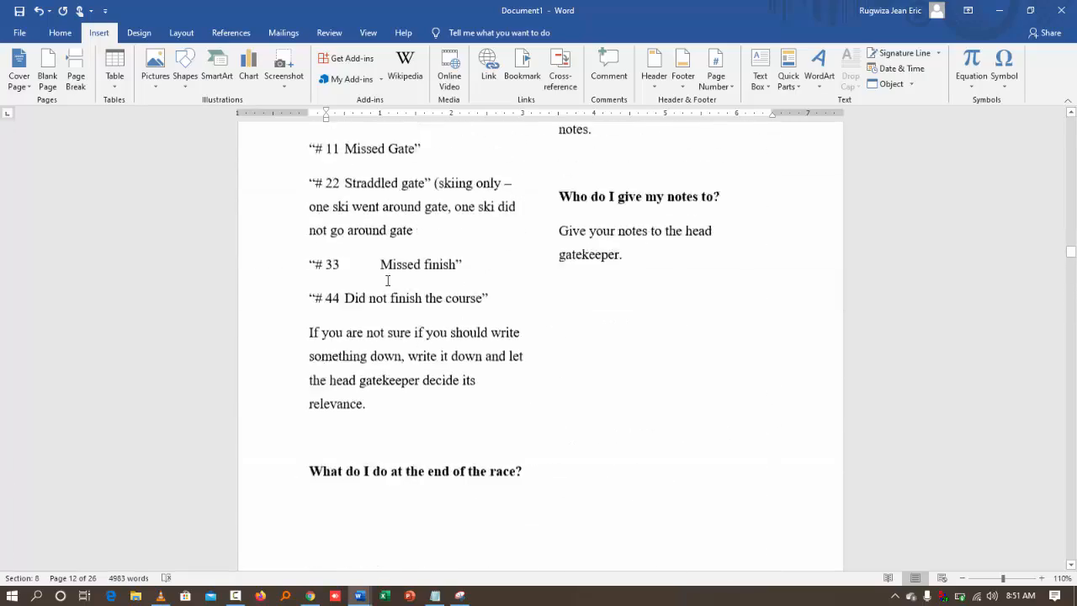
Examine the document from the inserted pages back to the cover page, checking the inserted text, tables and headers
{"action": "scroll", "coordinate": [388, 280], "scroll_direction": "up", "scroll_amount": 10}
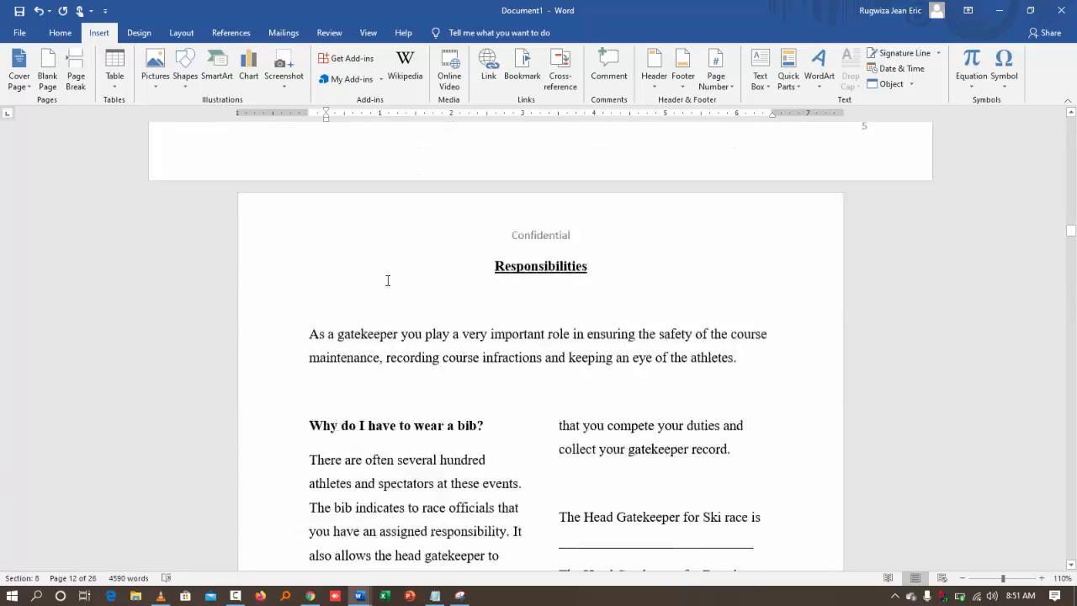
{"action": "scroll", "coordinate": [388, 280], "scroll_direction": "up", "scroll_amount": 10}
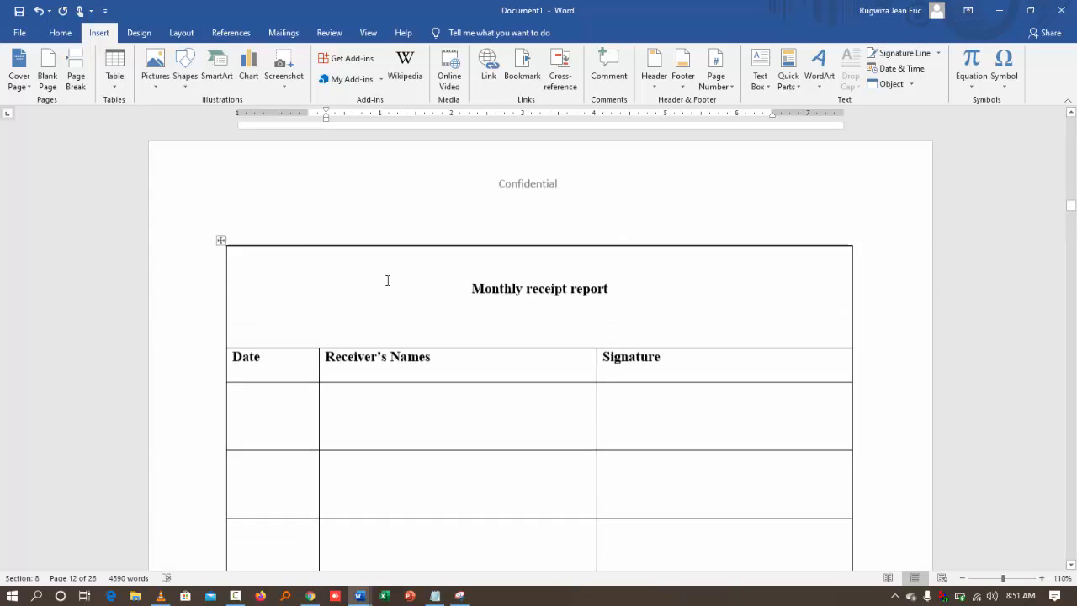
{"action": "scroll", "coordinate": [388, 281], "scroll_direction": "up", "scroll_amount": 10}
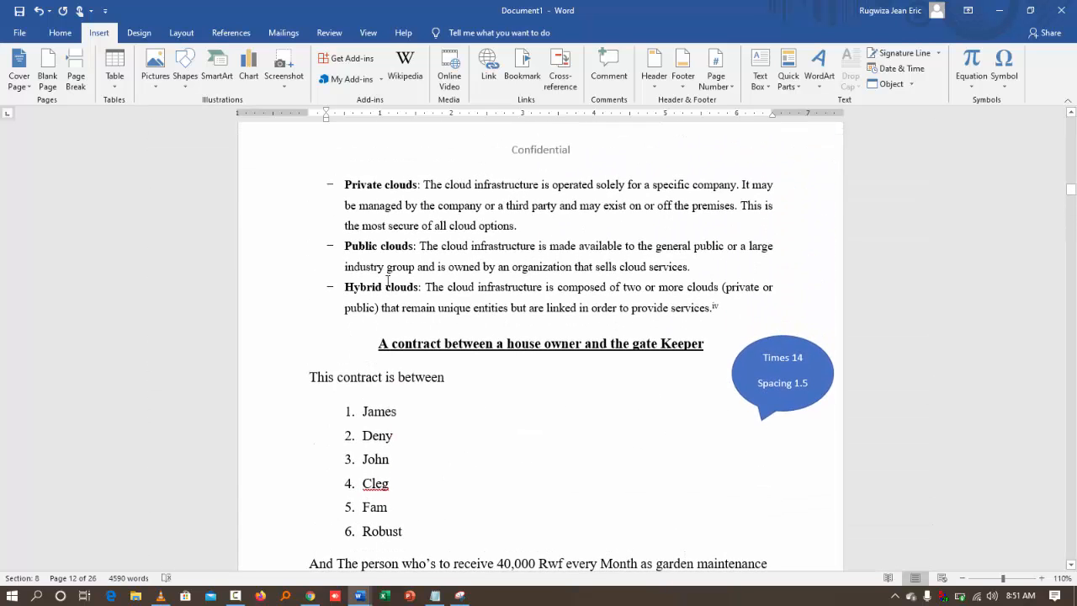
{"action": "scroll", "coordinate": [388, 280], "scroll_direction": "up", "scroll_amount": 10}
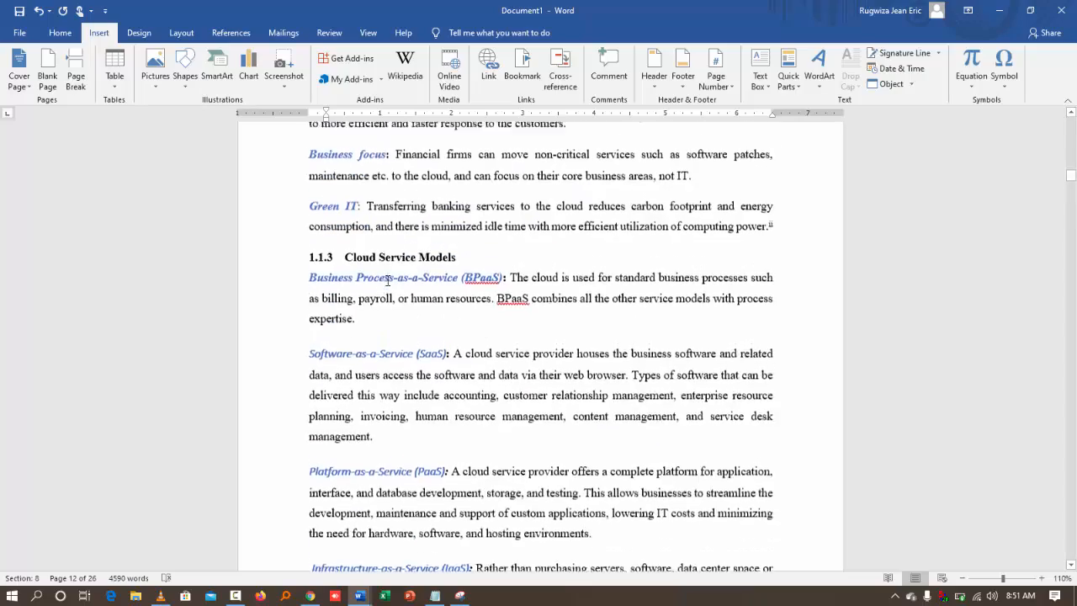
{"action": "scroll", "coordinate": [388, 280], "scroll_direction": "up", "scroll_amount": 10}
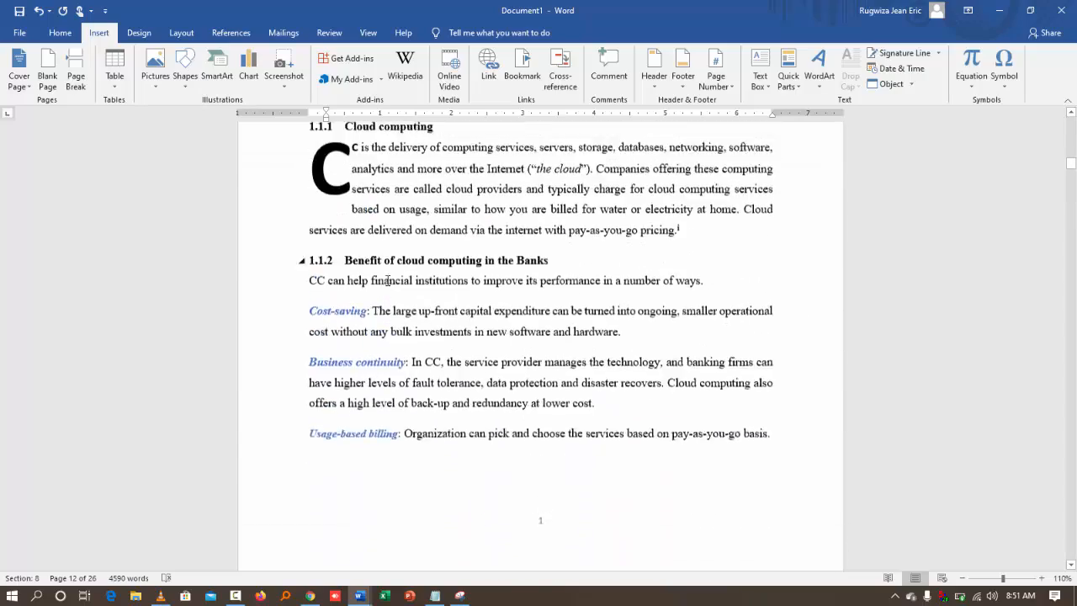
{"action": "scroll", "coordinate": [388, 280], "scroll_direction": "up", "scroll_amount": 10}
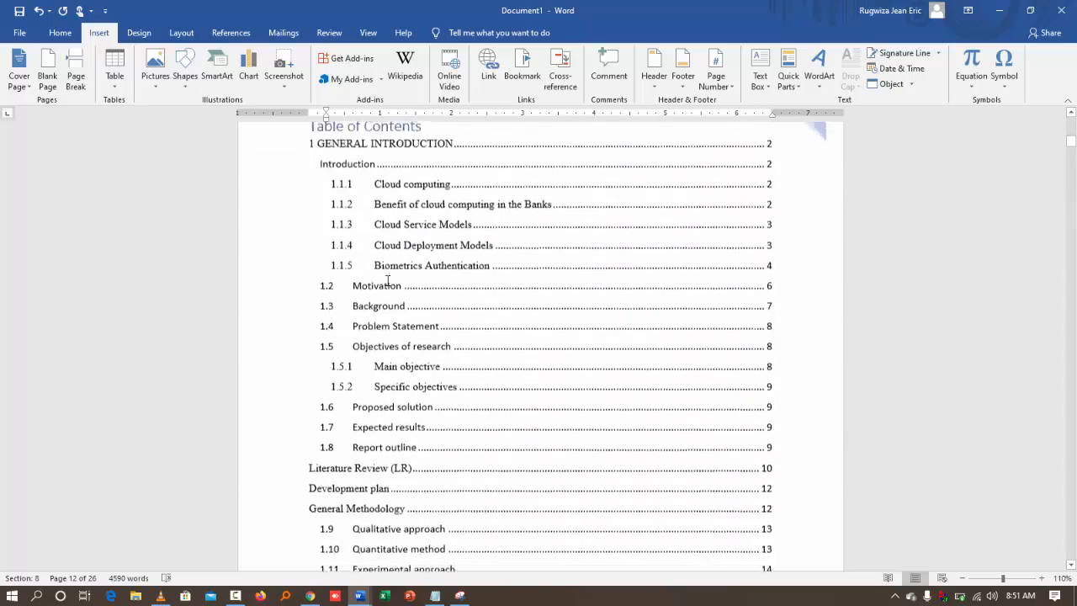
{"action": "scroll", "coordinate": [388, 280], "scroll_direction": "up", "scroll_amount": 8}
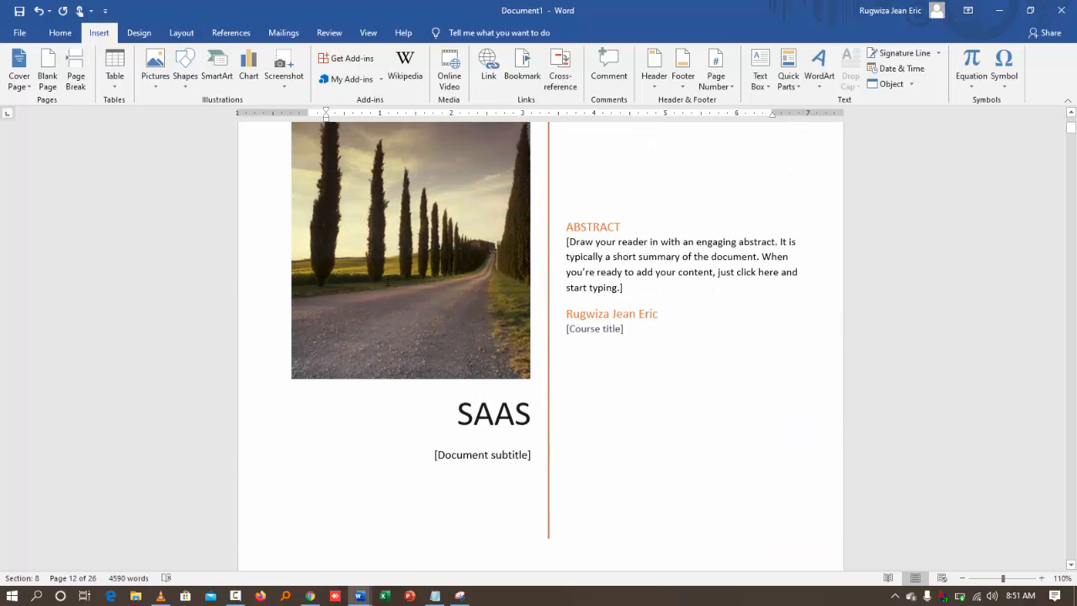
{"action": "scroll", "coordinate": [388, 280], "scroll_direction": "up", "scroll_amount": 2}
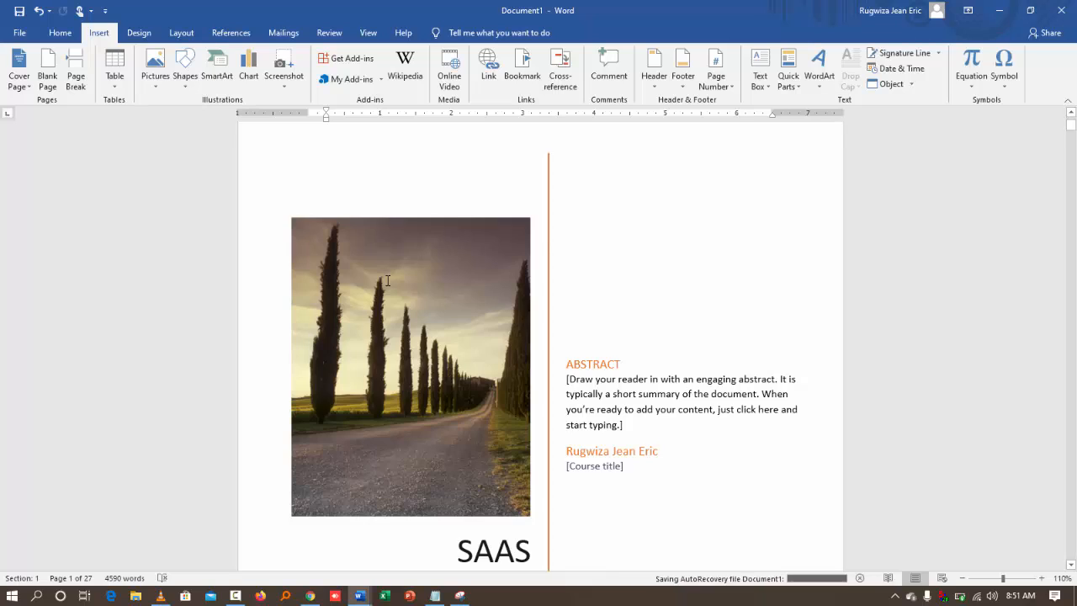
{"action": "scroll", "coordinate": [388, 281], "scroll_direction": "up", "scroll_amount": 2}
{"action": "scroll", "coordinate": [388, 280], "scroll_direction": "down", "scroll_amount": 1}
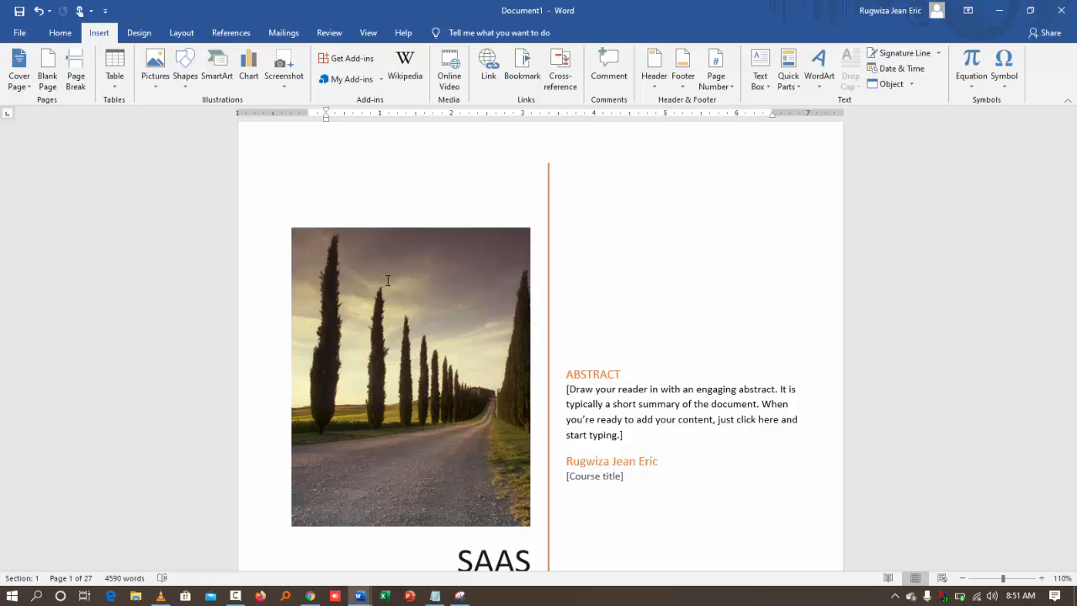
Insert a page break before the heading "A contract between a house owner and the gate Keeper"
{"action": "scroll", "coordinate": [388, 280], "scroll_direction": "down", "scroll_amount": 10}
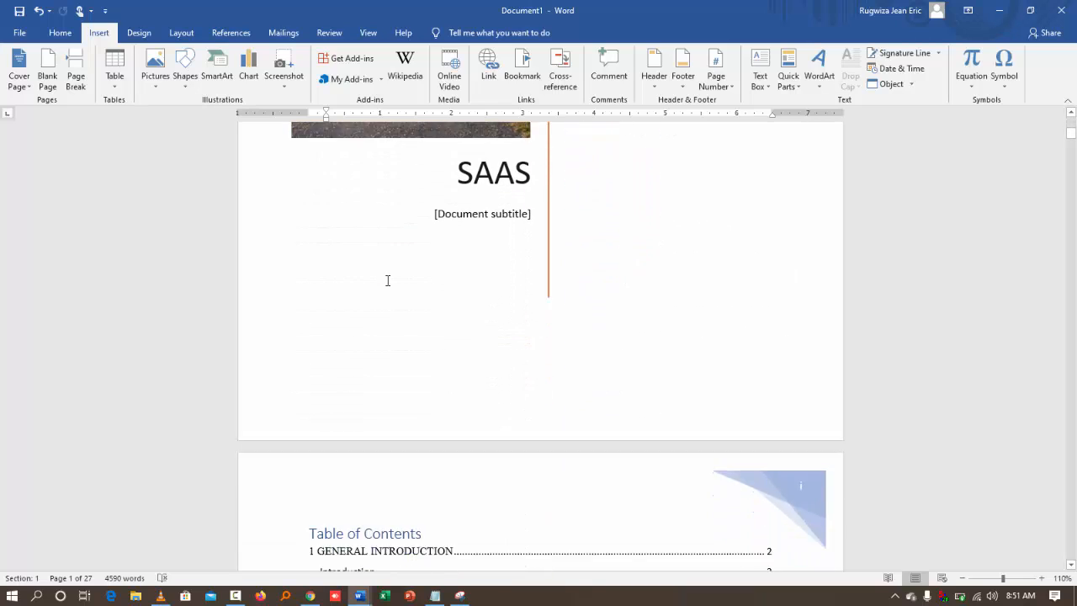
{"action": "scroll", "coordinate": [388, 281], "scroll_direction": "down", "scroll_amount": 12}
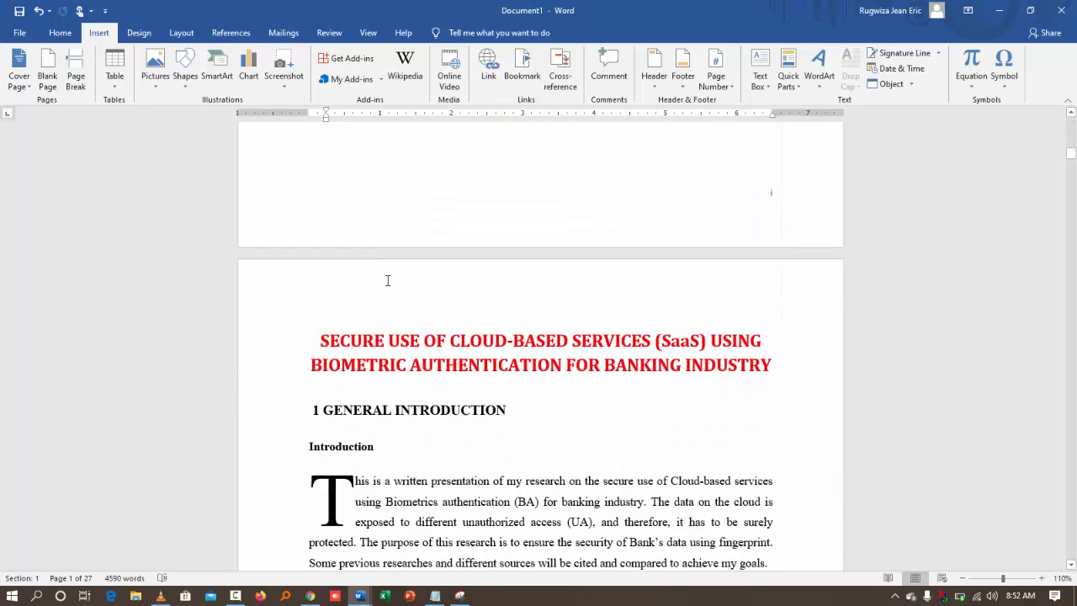
{"action": "scroll", "coordinate": [388, 280], "scroll_direction": "down", "scroll_amount": 15}
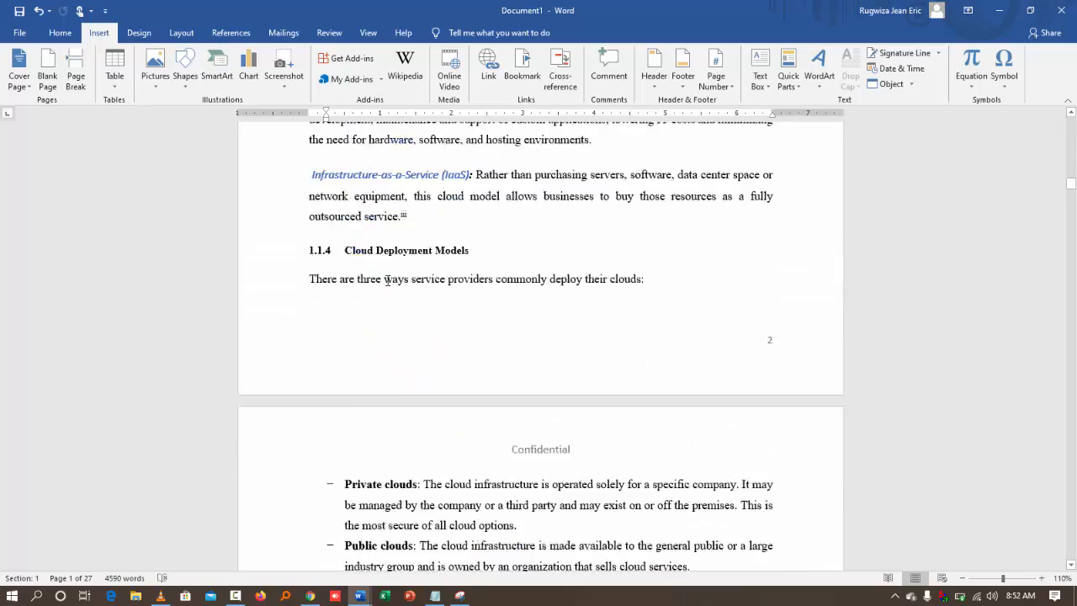
{"action": "scroll", "coordinate": [388, 280], "scroll_direction": "down", "scroll_amount": 2}
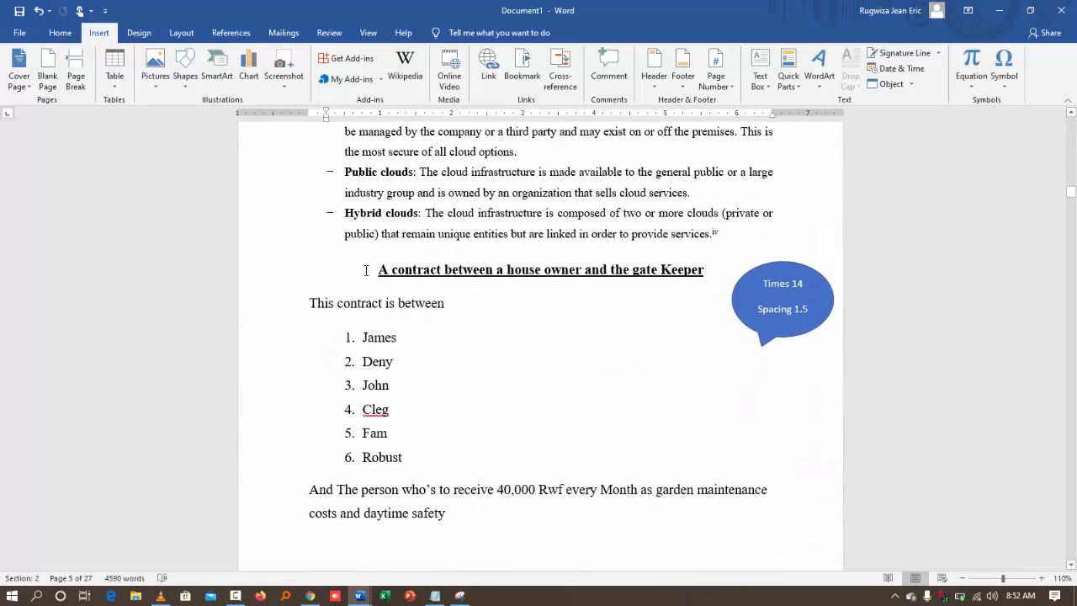
{"action": "left_click", "coordinate": [374, 269]}
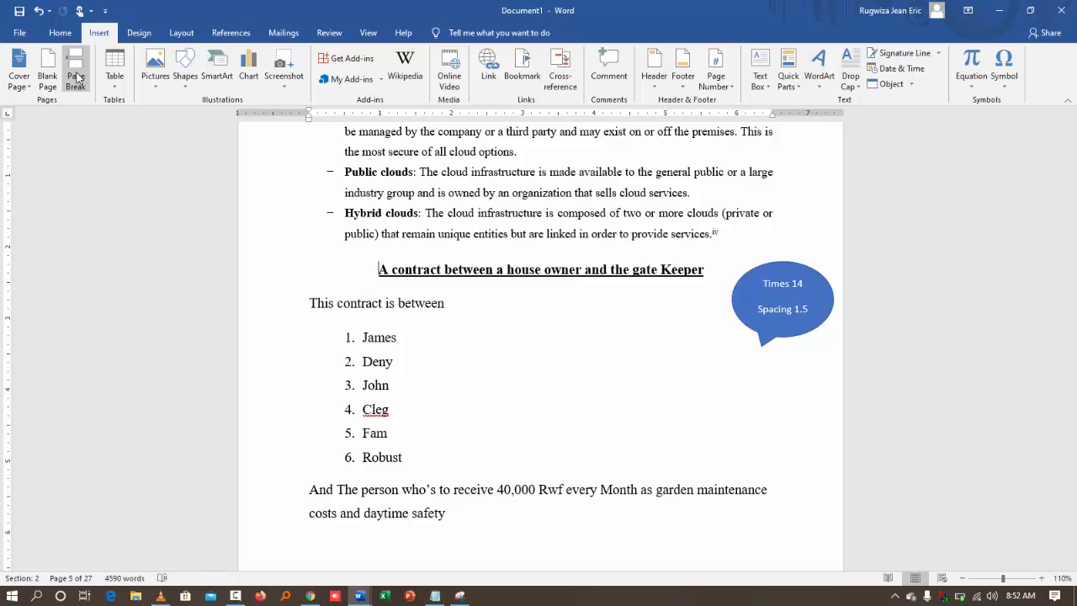
{"action": "left_click", "coordinate": [183, 33]}
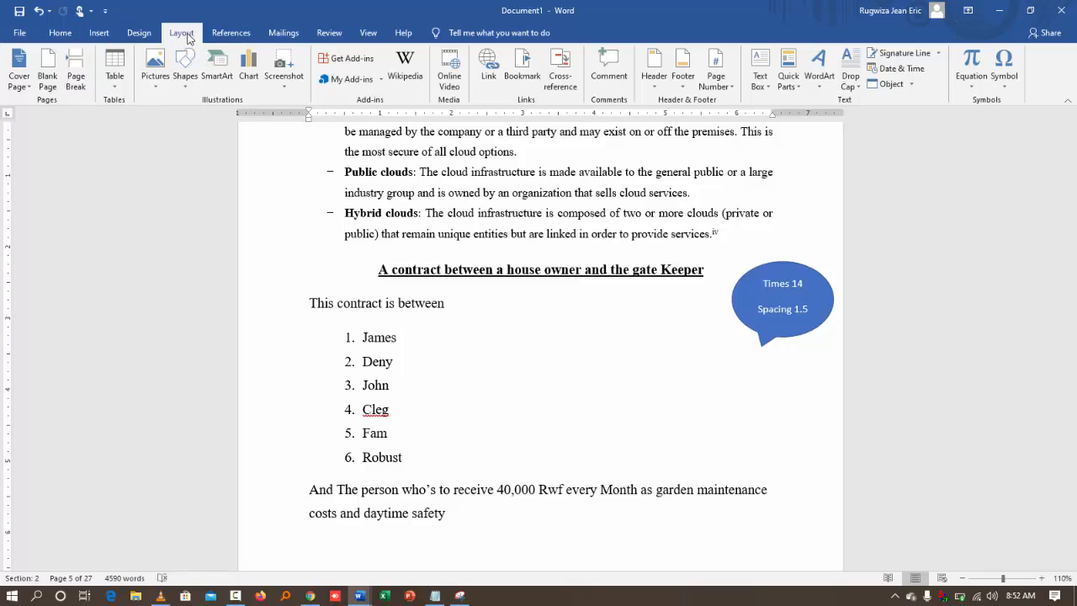
{"action": "left_click", "coordinate": [182, 57]}
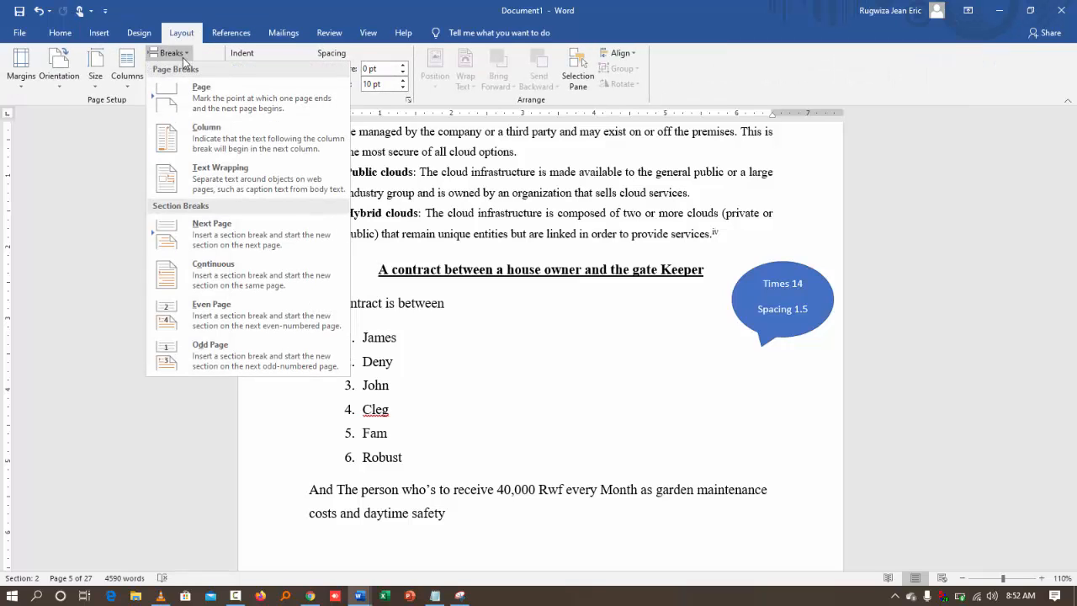
{"action": "left_click", "coordinate": [97, 34]}
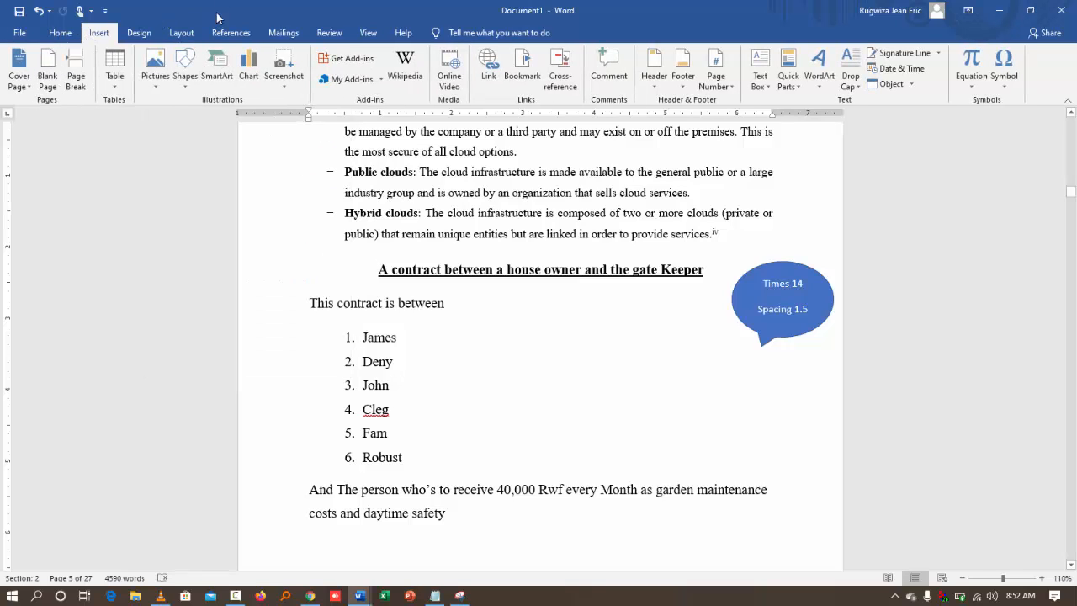
{"action": "left_click", "coordinate": [75, 74]}
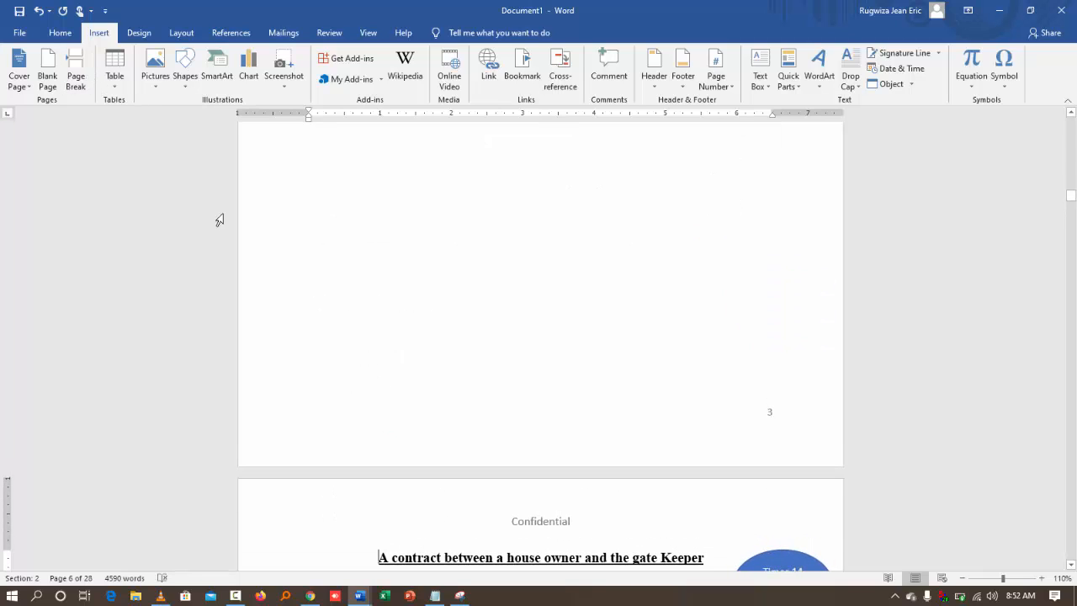
Add the sample lines "Klmefllw", "Wrter" and "eryety" in the blank space below the Hybrid clouds item
{"action": "scroll", "coordinate": [378, 249], "scroll_direction": "up", "scroll_amount": 3}
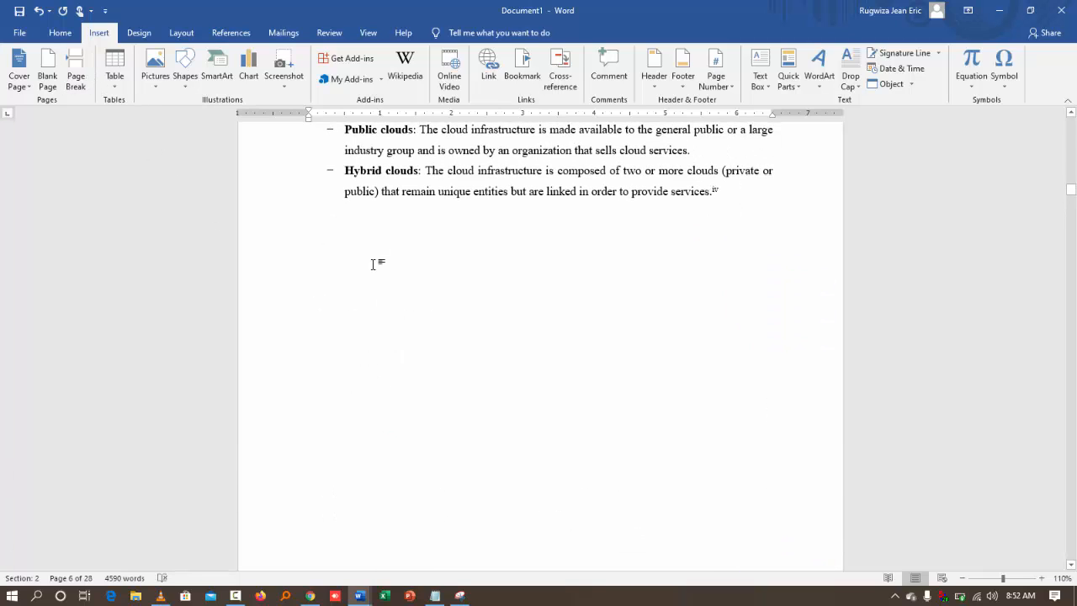
{"action": "left_click", "coordinate": [372, 265]}
{"action": "type", "text": "klmefllw"}
{"action": "key", "text": "Return"}
{"action": "type", "text": "wrter"}
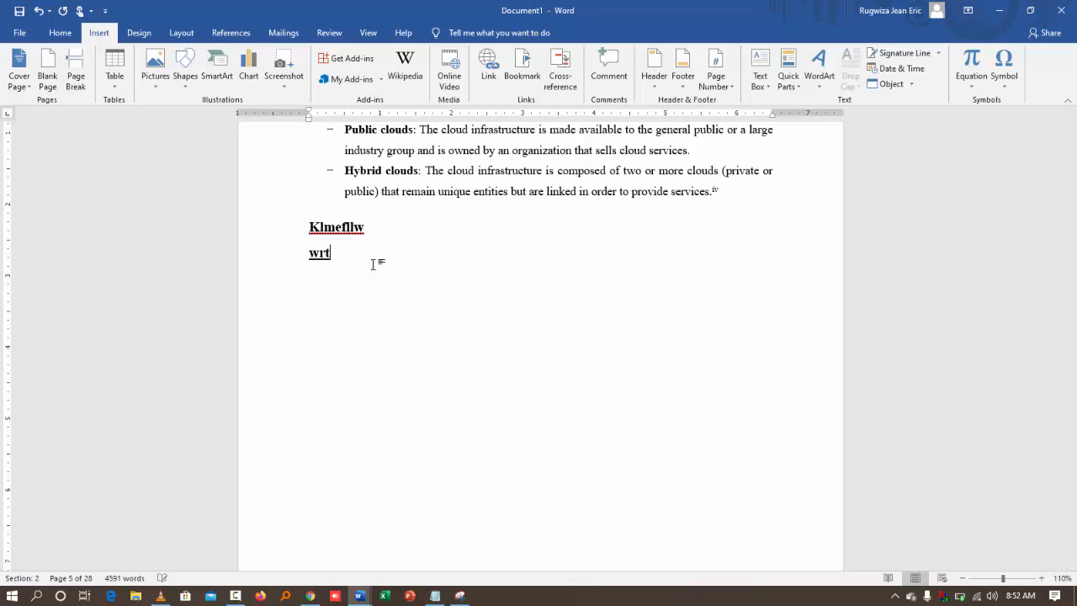
{"action": "key", "text": "Return"}
{"action": "type", "text": "eryety"}
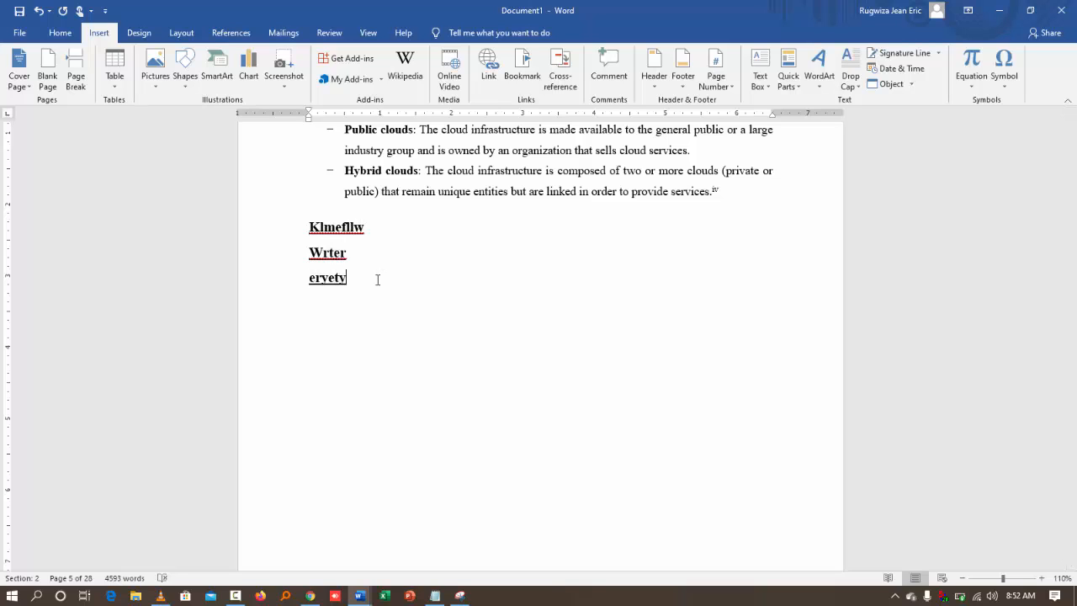
Check the contract heading after the page break and add the sample line "wkglmelrg" below the other sample lines
{"action": "scroll", "coordinate": [378, 279], "scroll_direction": "down", "scroll_amount": 10}
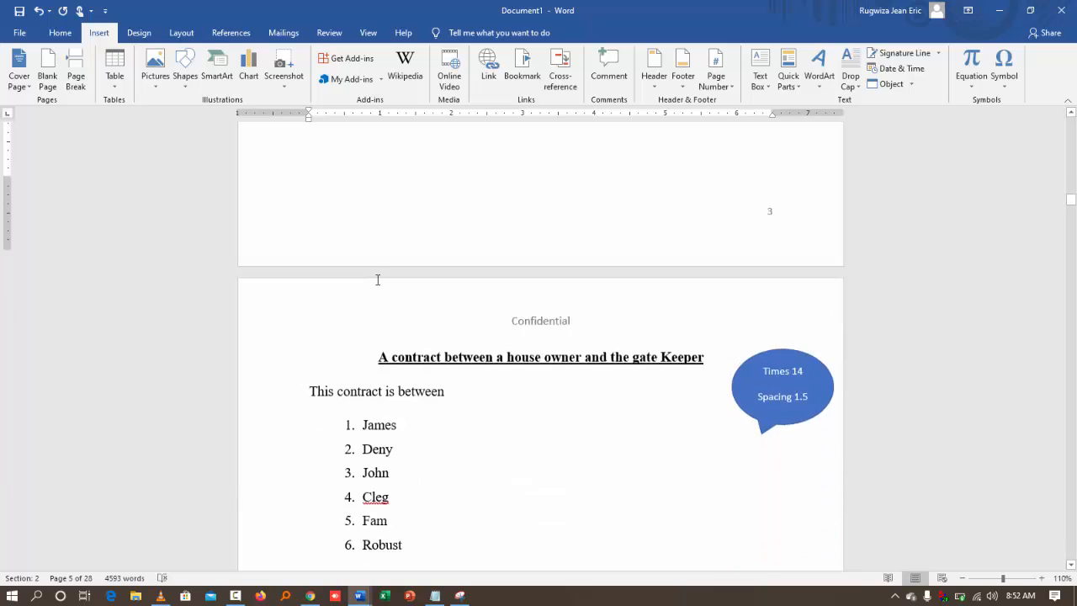
{"action": "scroll", "coordinate": [378, 280], "scroll_direction": "down", "scroll_amount": 1}
{"action": "key", "text": "Return"}
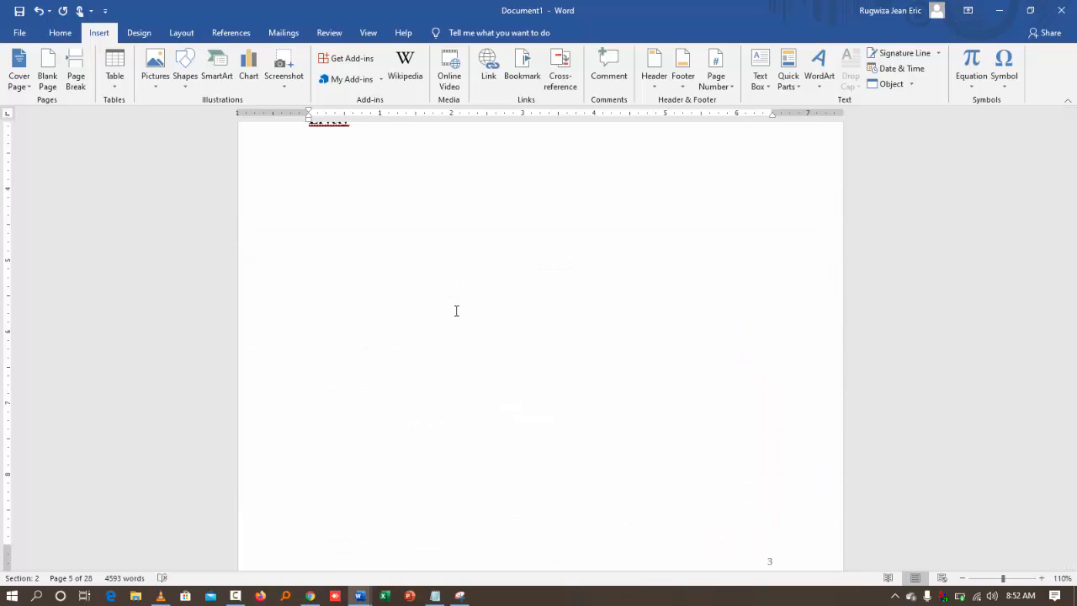
{"action": "type", "text": "wkglmelrg"}
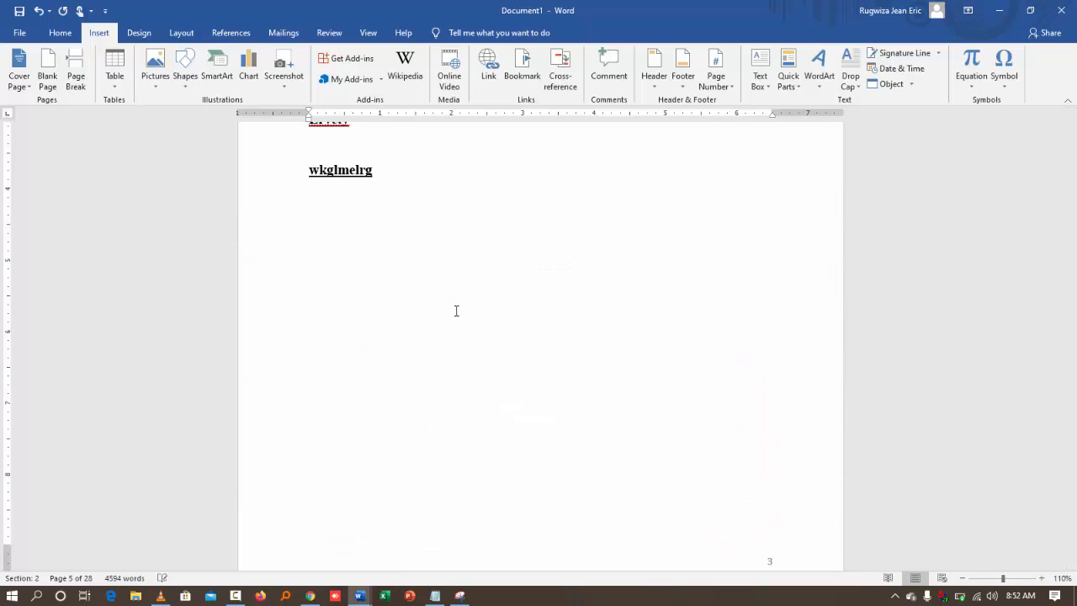
Insert empty lines above "wkglmelrg" until it moves onto the next page
{"action": "left_click", "coordinate": [323, 157]}
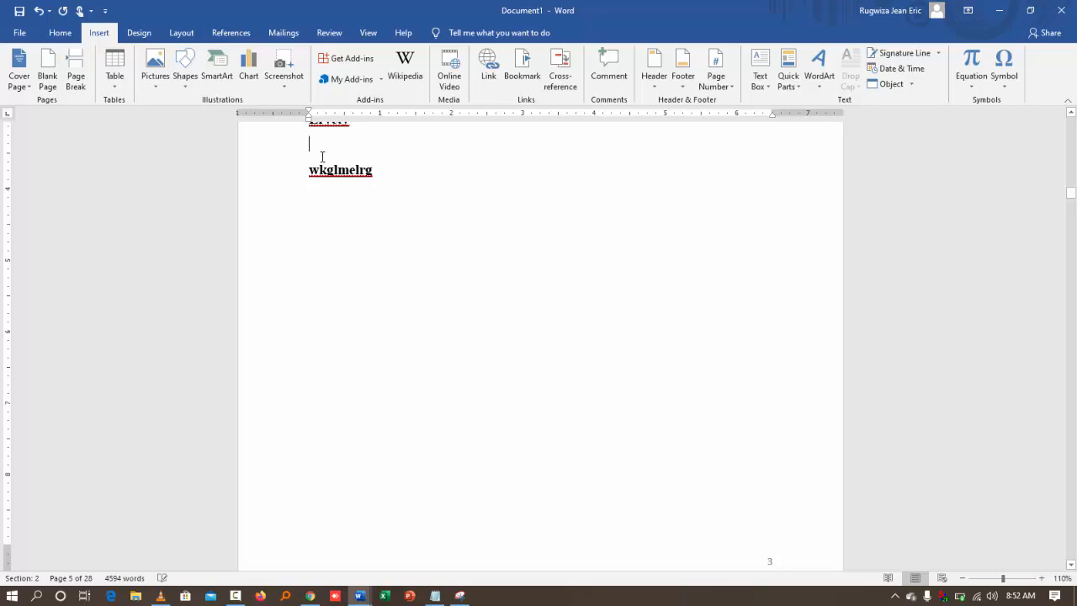
{"action": "key", "text": "Return"}
{"action": "key", "text": "Return"}
{"action": "key", "text": "Return"}
{"action": "key", "text": "Return"}
{"action": "key", "text": "Return"}
{"action": "key", "text": "Return"}
{"action": "key", "text": "Return"}
{"action": "key", "text": "Return"}
{"action": "key", "text": "Return"}
{"action": "key", "text": "Return"}
{"action": "key", "text": "Return"}
{"action": "key", "text": "Return"}
{"action": "key", "text": "Return"}
{"action": "key", "text": "Return"}
{"action": "key", "text": "Return"}
{"action": "key", "text": "Return"}
{"action": "key", "text": "Return"}
{"action": "key", "text": "Return"}
{"action": "key", "text": "Return"}
{"action": "key", "text": "Return"}
{"action": "key", "text": "Return"}
{"action": "key", "text": "Return"}
{"action": "key", "text": "Return"}
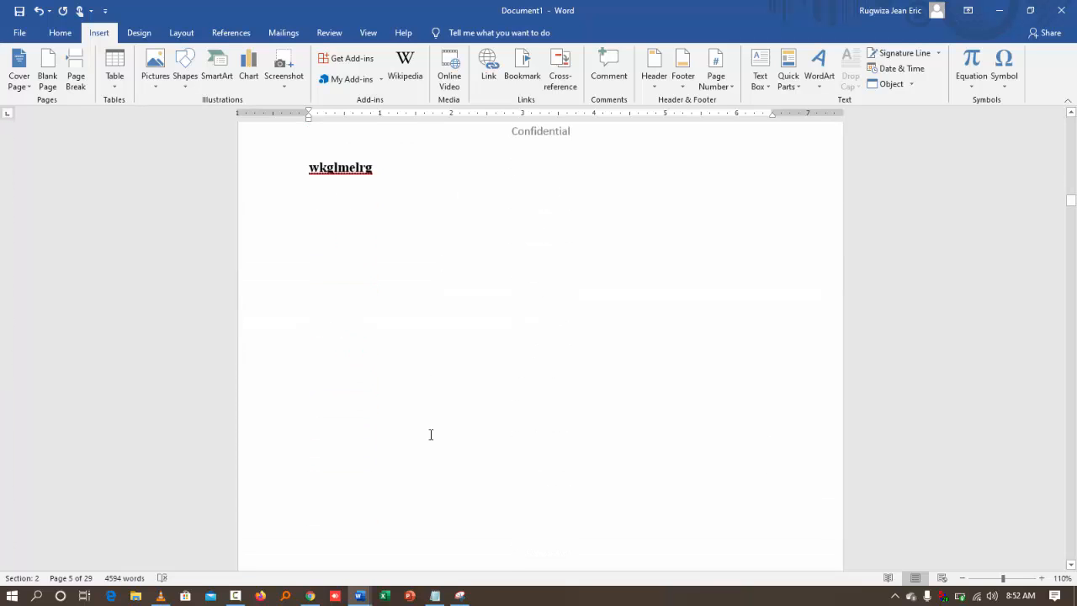
Try to delete the sample lines and the page break before the contract heading, and undo the deletion
{"action": "scroll", "coordinate": [430, 456], "scroll_direction": "down", "scroll_amount": 8}
{"action": "scroll", "coordinate": [430, 456], "scroll_direction": "up", "scroll_amount": 6}
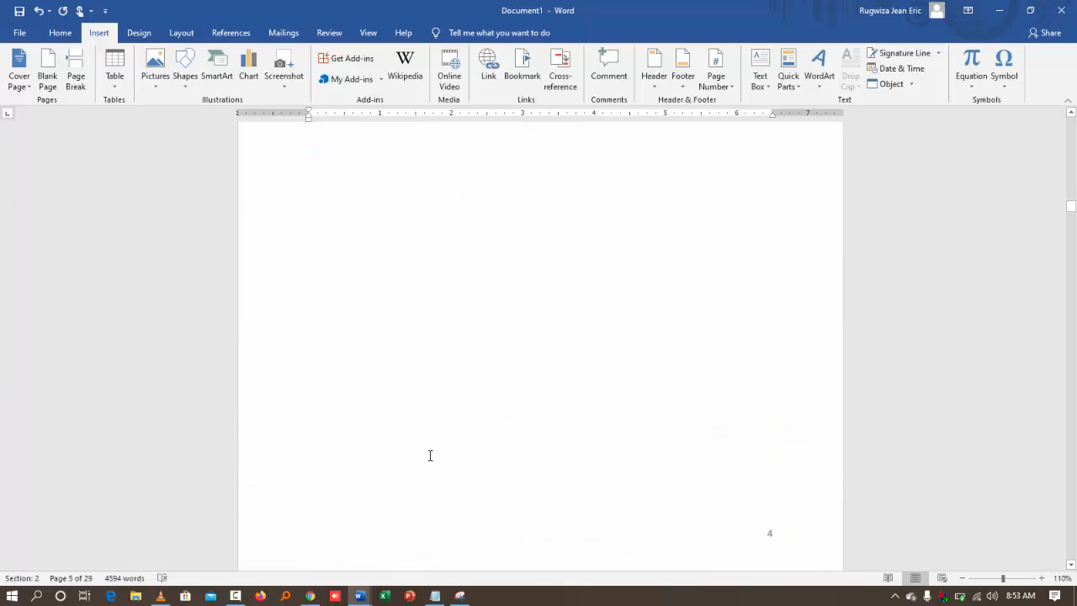
{"action": "scroll", "coordinate": [430, 455], "scroll_direction": "up", "scroll_amount": 8}
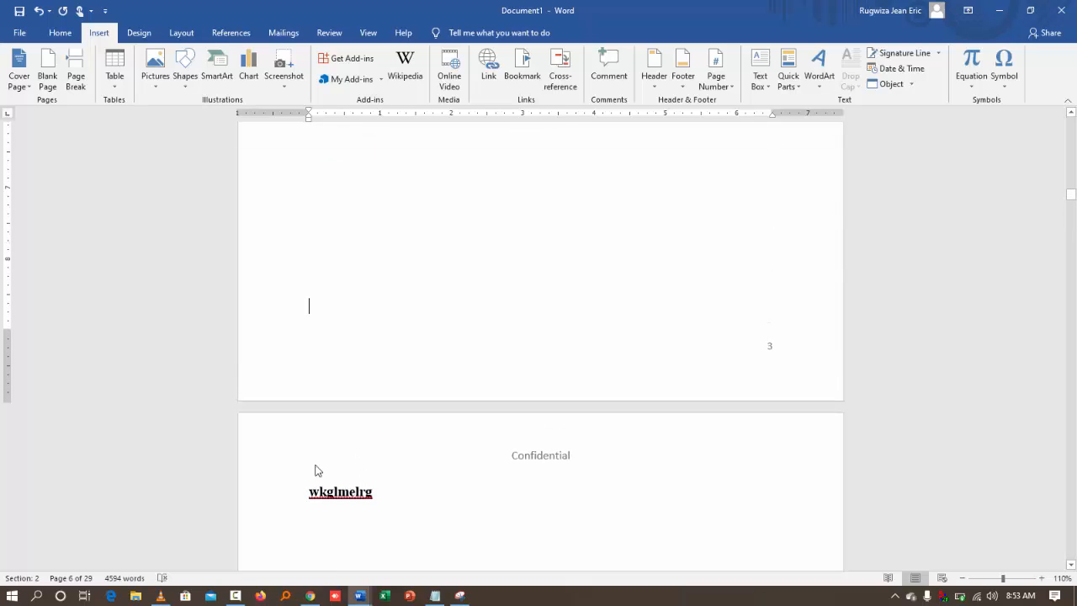
{"action": "left_click_drag", "start_coordinate": [271, 499], "coordinate": [282, 280]}
{"action": "key", "text": "Delete"}
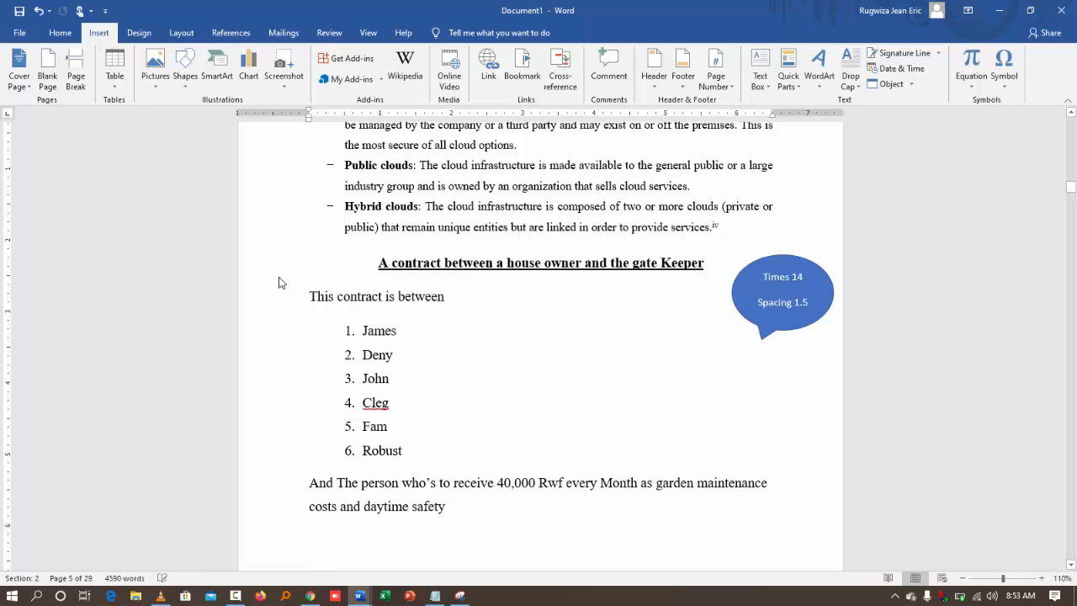
{"action": "key", "text": "ctrl+z"}
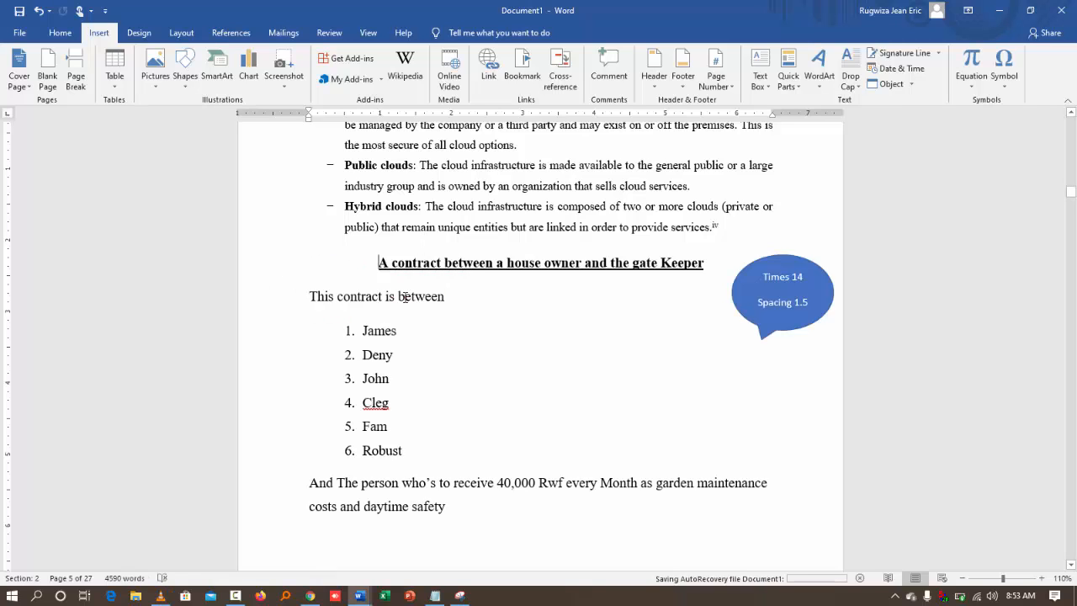
{"action": "left_click", "coordinate": [347, 300]}
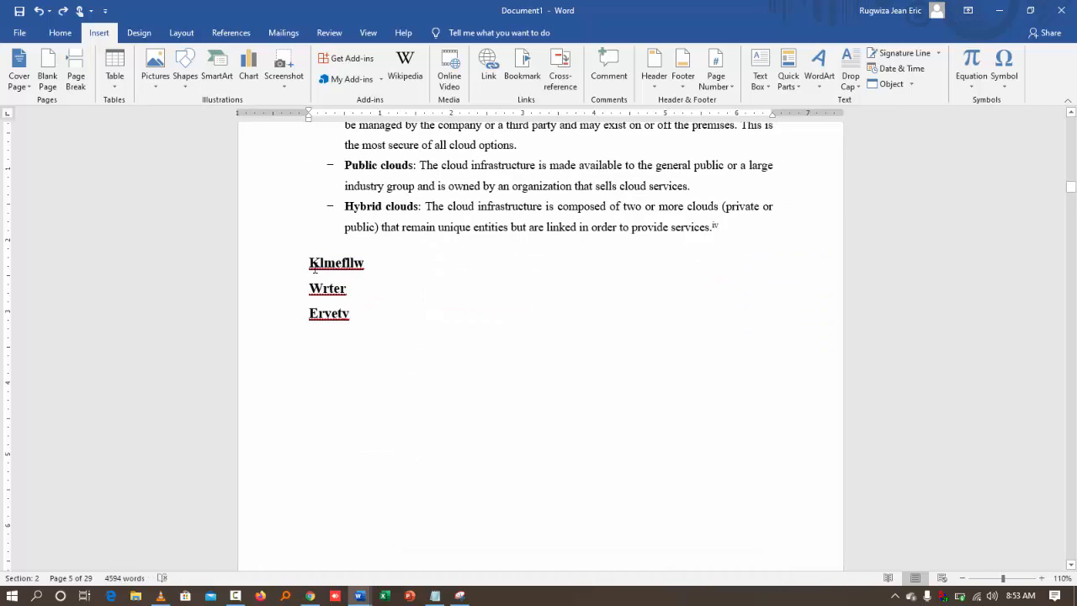
Remove the sample lines below "Klmefllw" and the empty lines above "wkglmelrg", and shorten "Klmefllw" to "Klmef"
{"action": "left_click_drag", "start_coordinate": [309, 287], "coordinate": [352, 314]}
{"action": "key", "text": "Delete"}
{"action": "key", "text": "BackSpace"}
{"action": "key", "text": "BackSpace"}
{"action": "key", "text": "BackSpace"}
{"action": "key", "text": "BackSpace"}
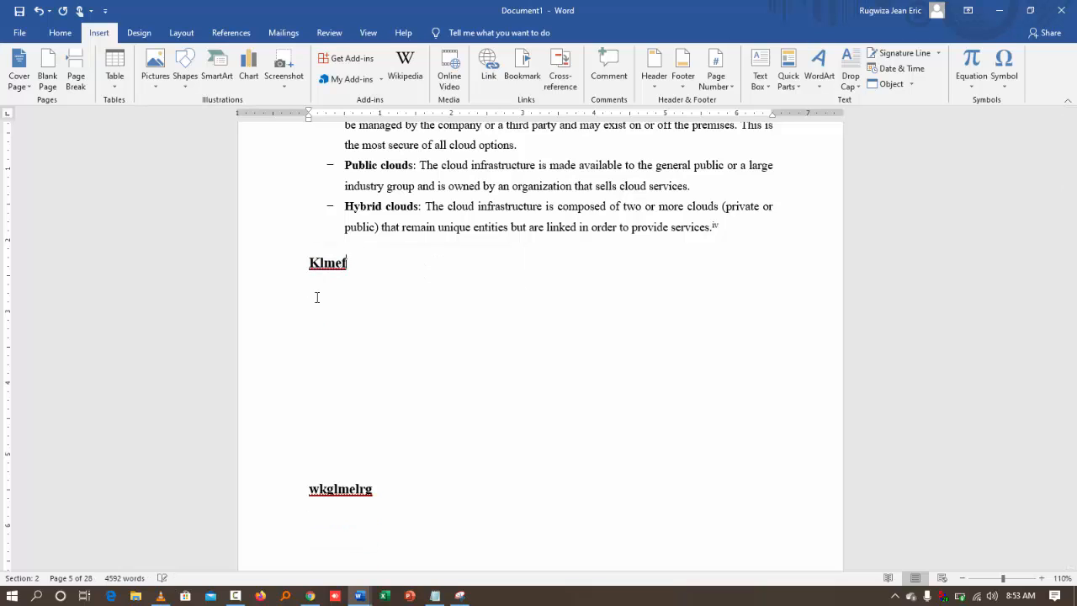
{"action": "key", "text": "Delete"}
{"action": "key", "text": "Delete"}
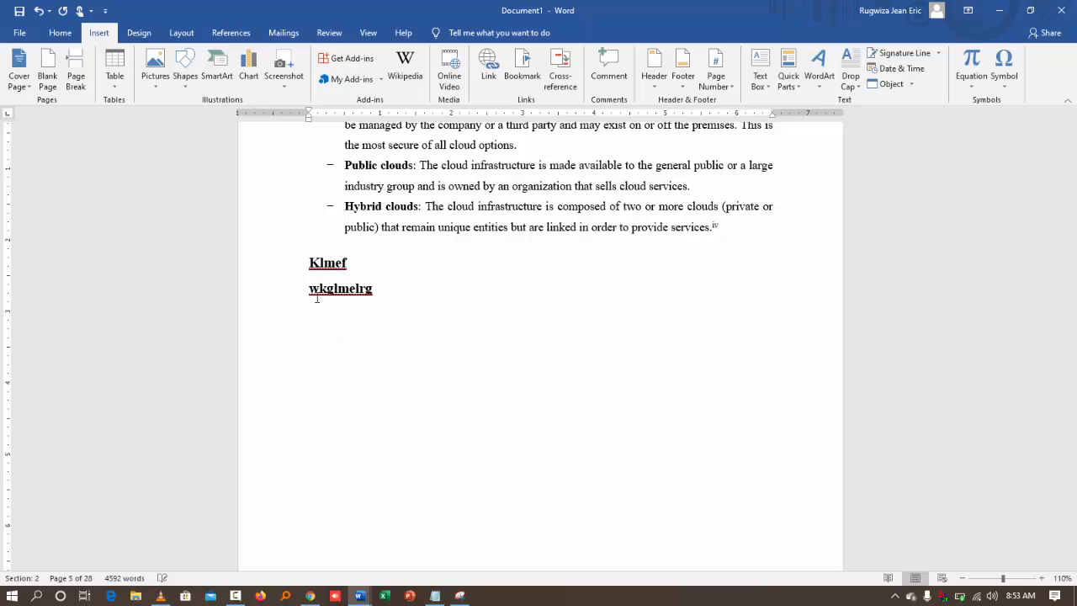
Show the formatting marks and delete the lines "Klmef" and "wkglmelrg" together with the page break below the Hybrid clouds item
{"action": "scroll", "coordinate": [368, 361], "scroll_direction": "up", "scroll_amount": 15}
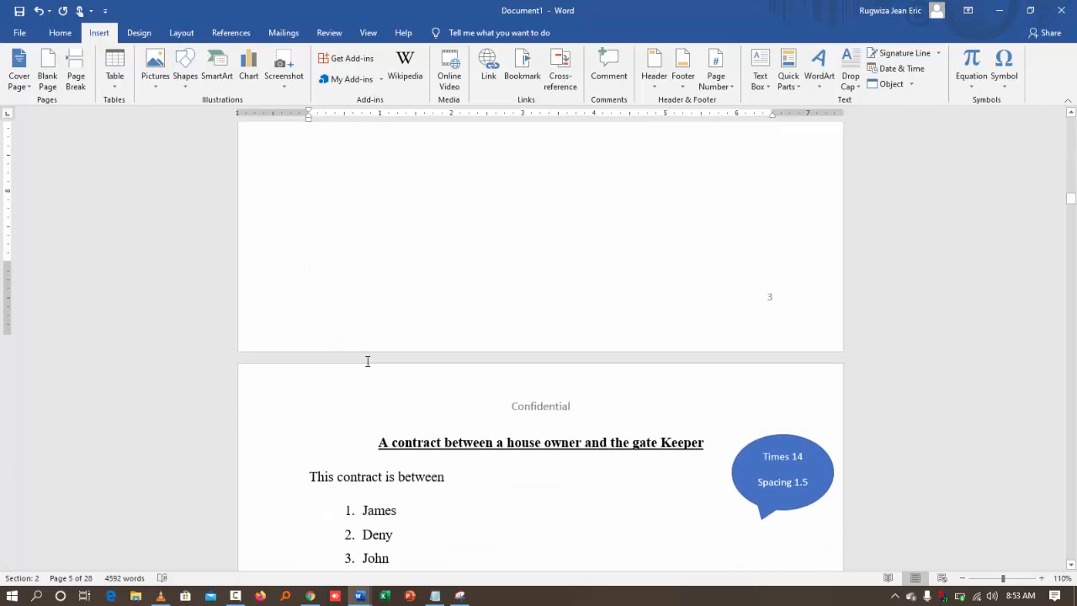
{"action": "scroll", "coordinate": [368, 361], "scroll_direction": "up", "scroll_amount": 13}
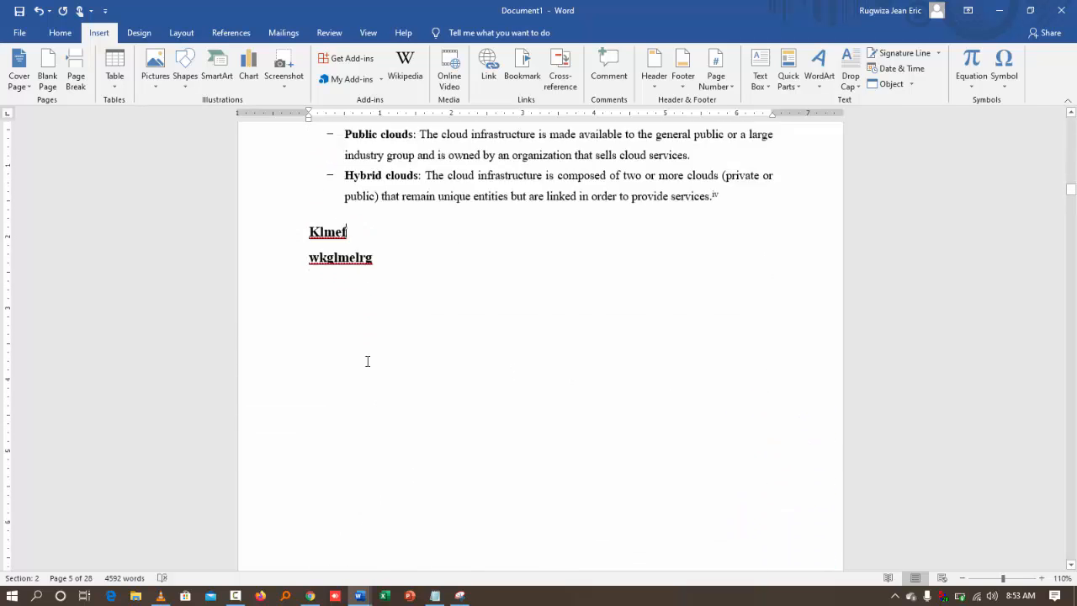
{"action": "left_click", "coordinate": [59, 32]}
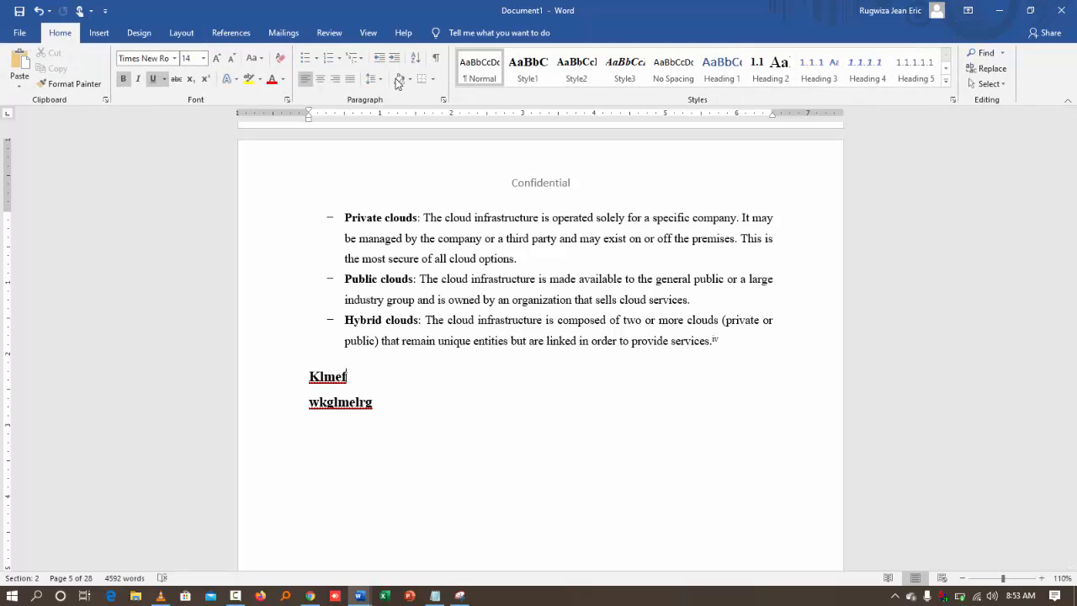
{"action": "left_click", "coordinate": [436, 58]}
{"action": "scroll", "coordinate": [438, 438], "scroll_direction": "down", "scroll_amount": 1}
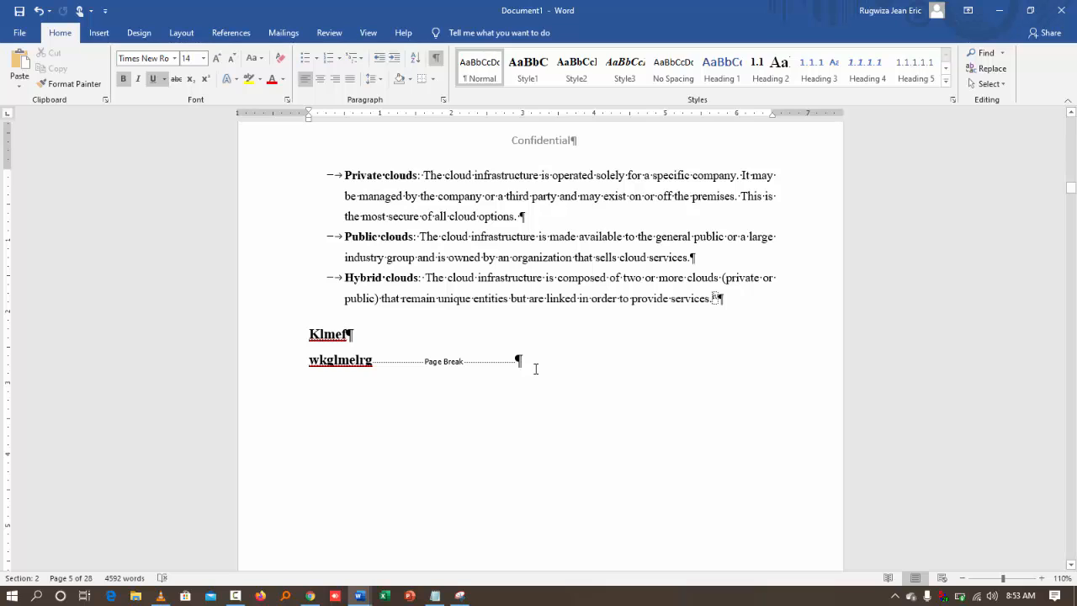
{"action": "left_click_drag", "start_coordinate": [280, 343], "coordinate": [309, 378]}
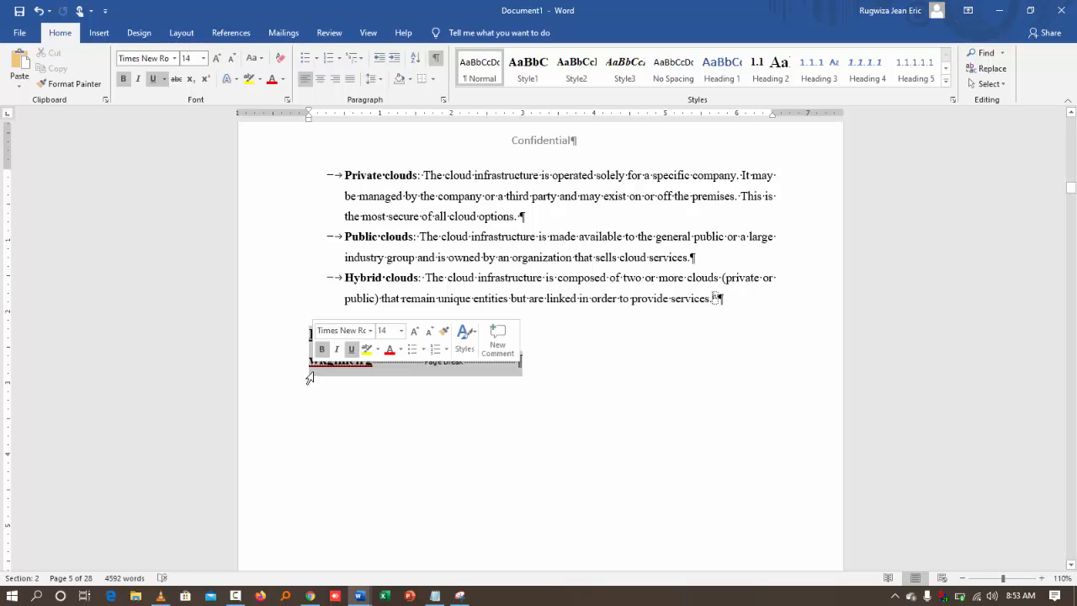
{"action": "key", "text": "ctrl+v"}
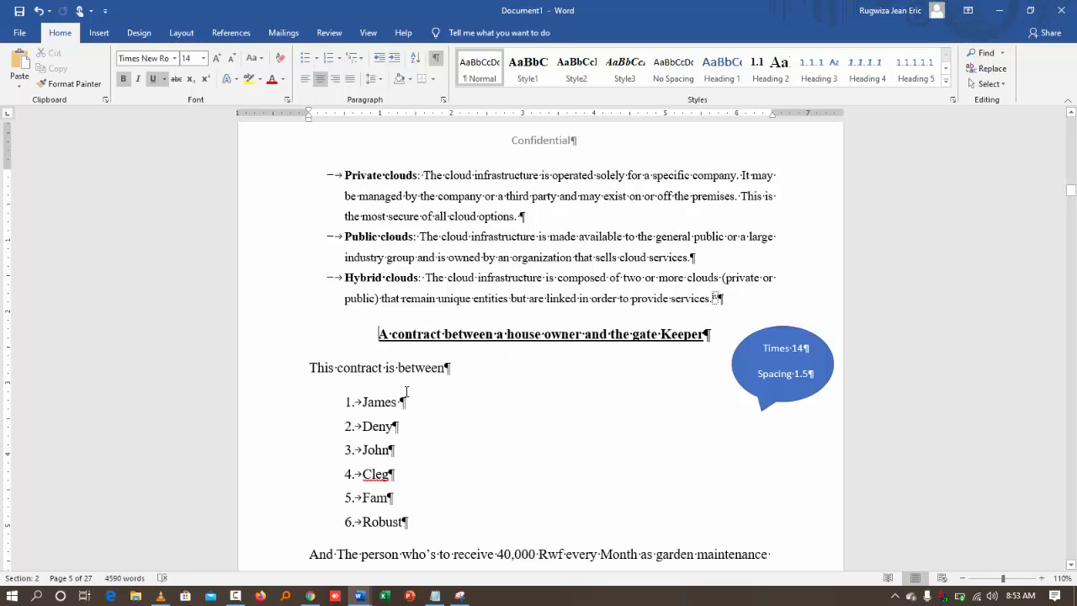
Hide the formatting marks and insert a page break before the heading "A contract between a house owner and the gate Keeper"
{"action": "left_click", "coordinate": [436, 58]}
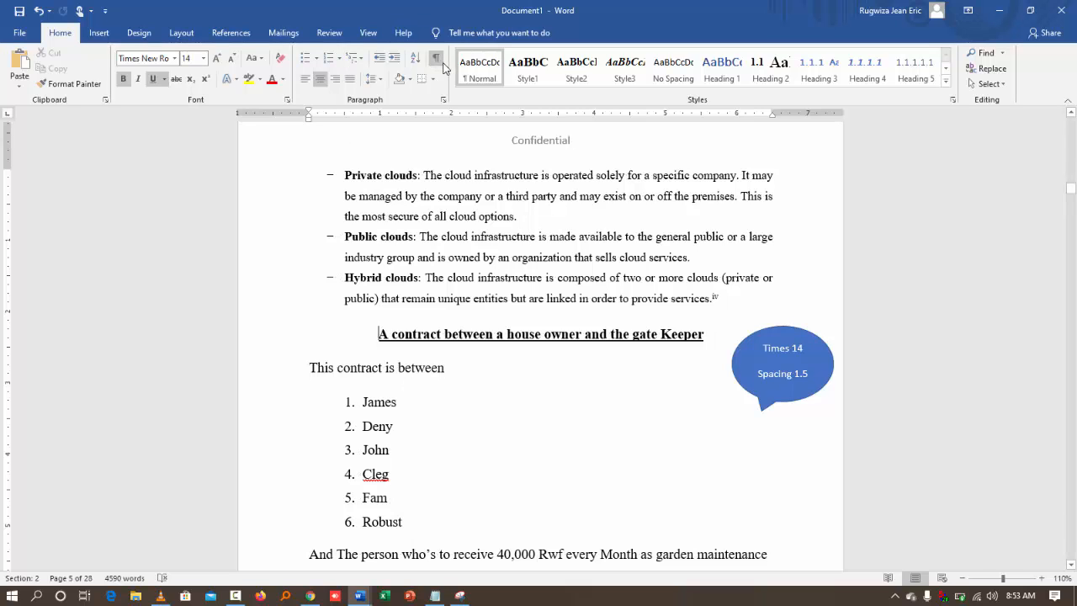
{"action": "left_click", "coordinate": [99, 33]}
{"action": "left_click", "coordinate": [76, 82]}
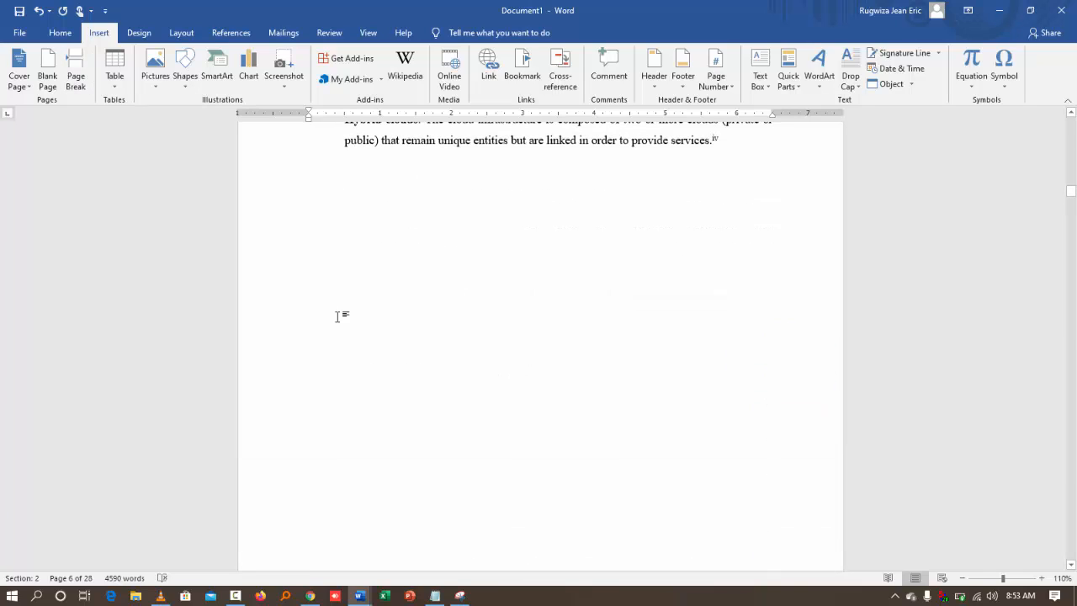
Examine the available page break and section break types without inserting one
{"action": "left_click", "coordinate": [193, 34]}
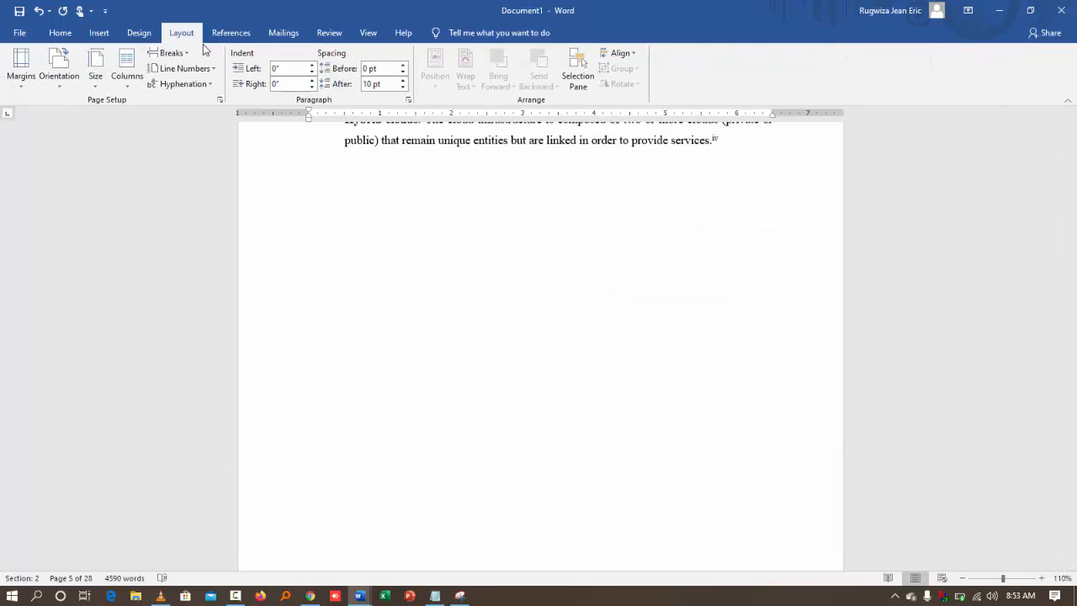
{"action": "left_click", "coordinate": [182, 52]}
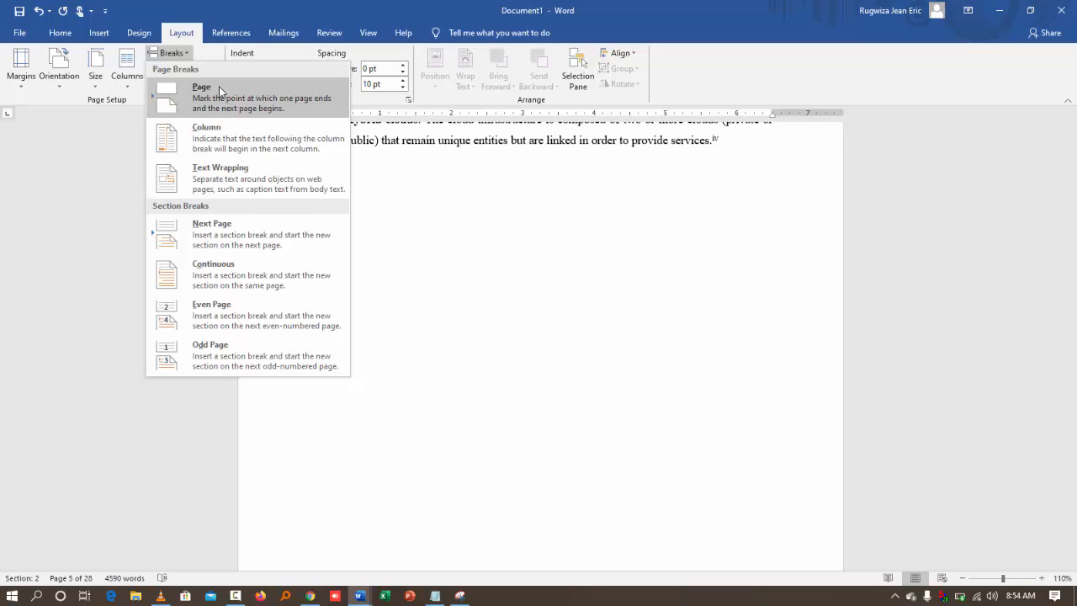
{"action": "left_click", "coordinate": [469, 237]}
Return to the cover page at the start of the document
{"action": "scroll", "coordinate": [469, 229], "scroll_direction": "up", "scroll_amount": 20}
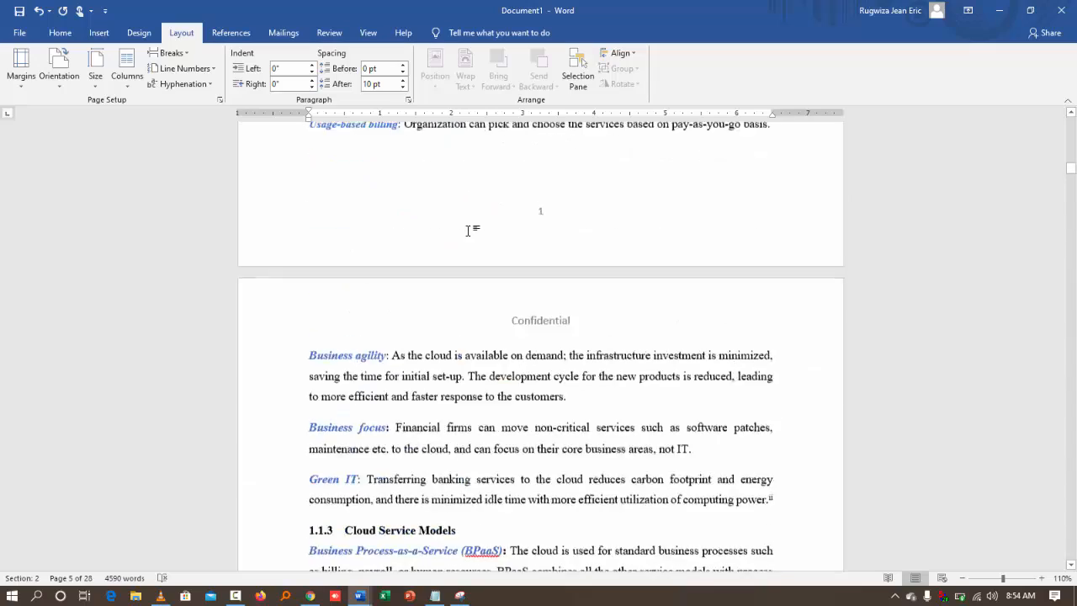
{"action": "scroll", "coordinate": [469, 229], "scroll_direction": "up", "scroll_amount": 10}
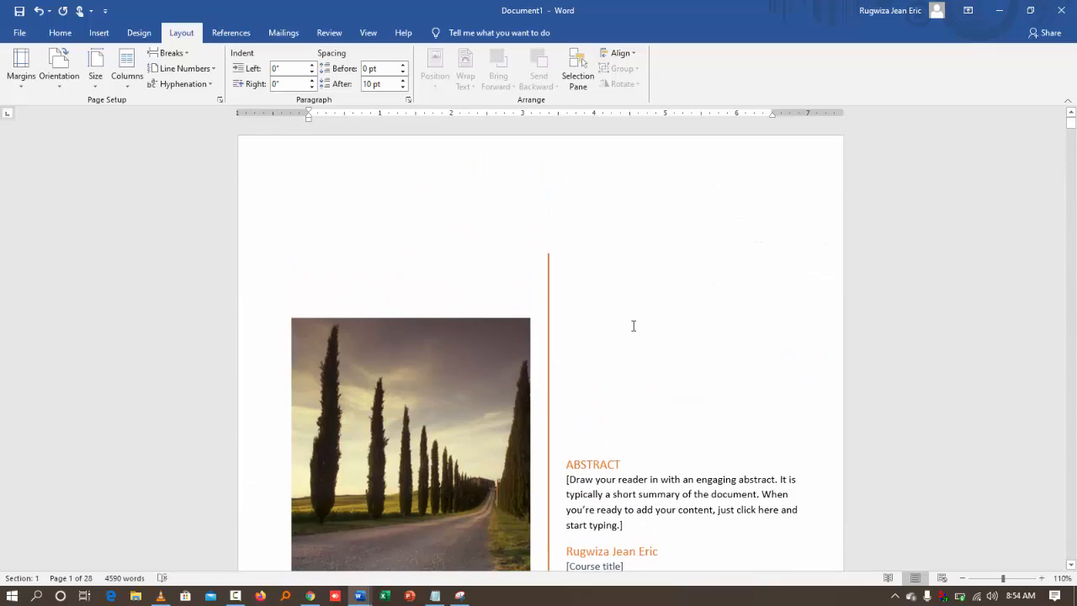
{"action": "scroll", "coordinate": [634, 326], "scroll_direction": "down", "scroll_amount": 4}
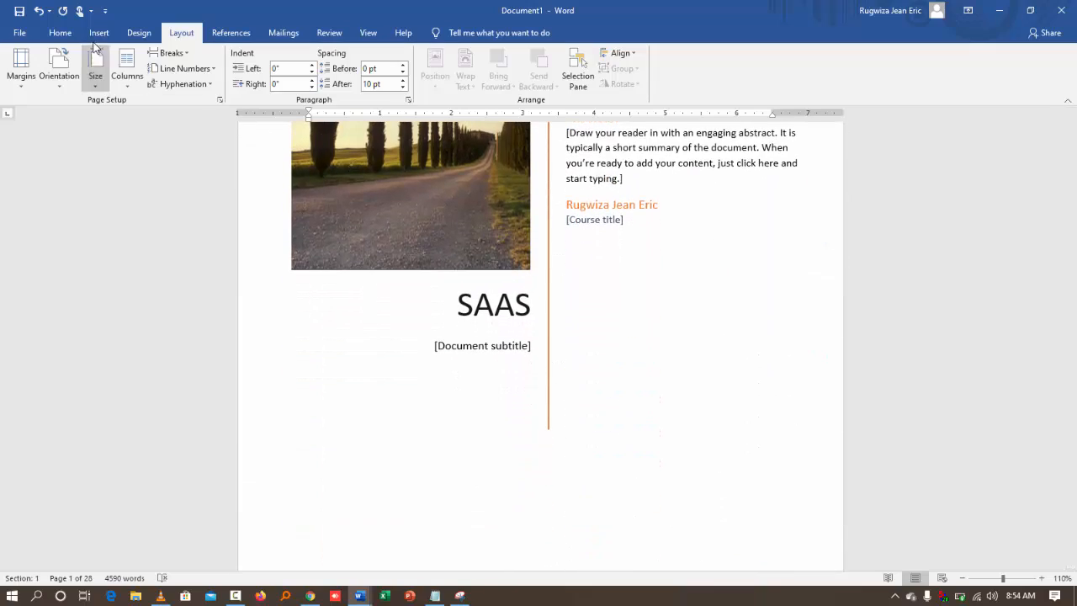
{"action": "left_click", "coordinate": [98, 33]}
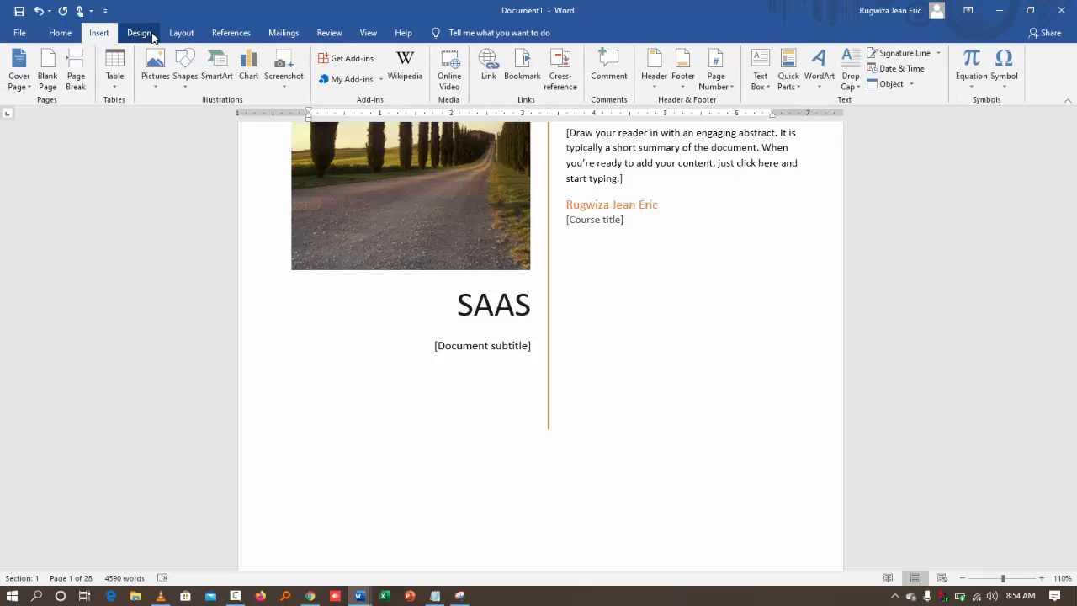